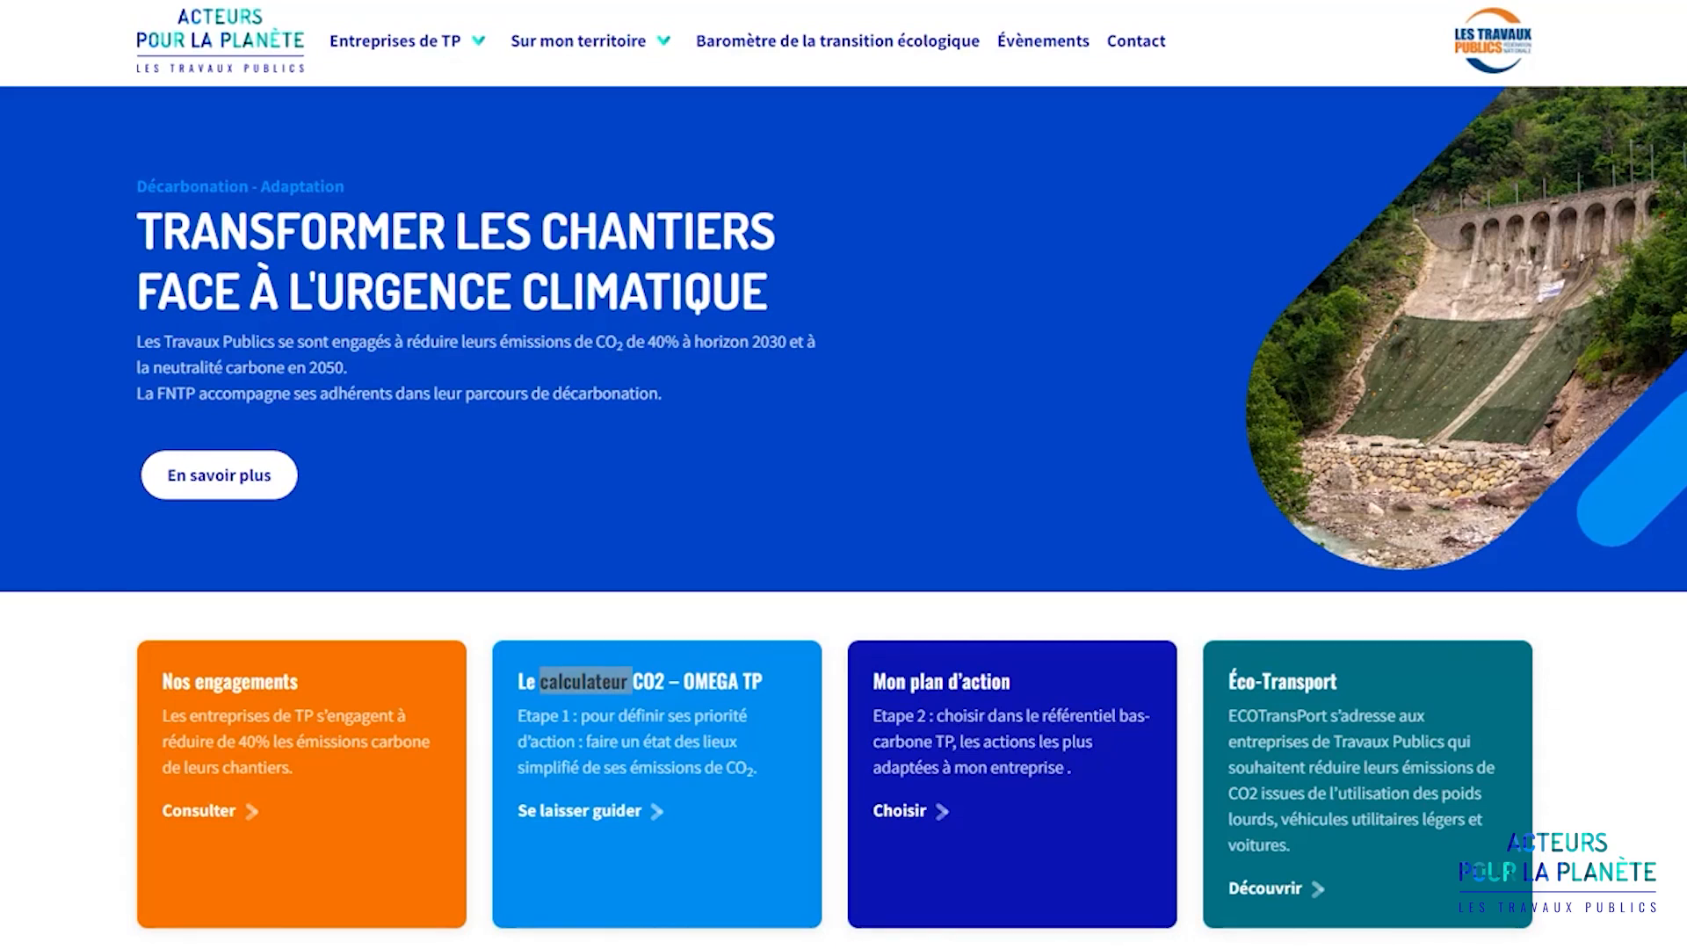
Open the Calculateur Sève from the Entreprises de TP offerings and sign in with the account username and password.
{"action": "left_click", "coordinate": [282, 160]}
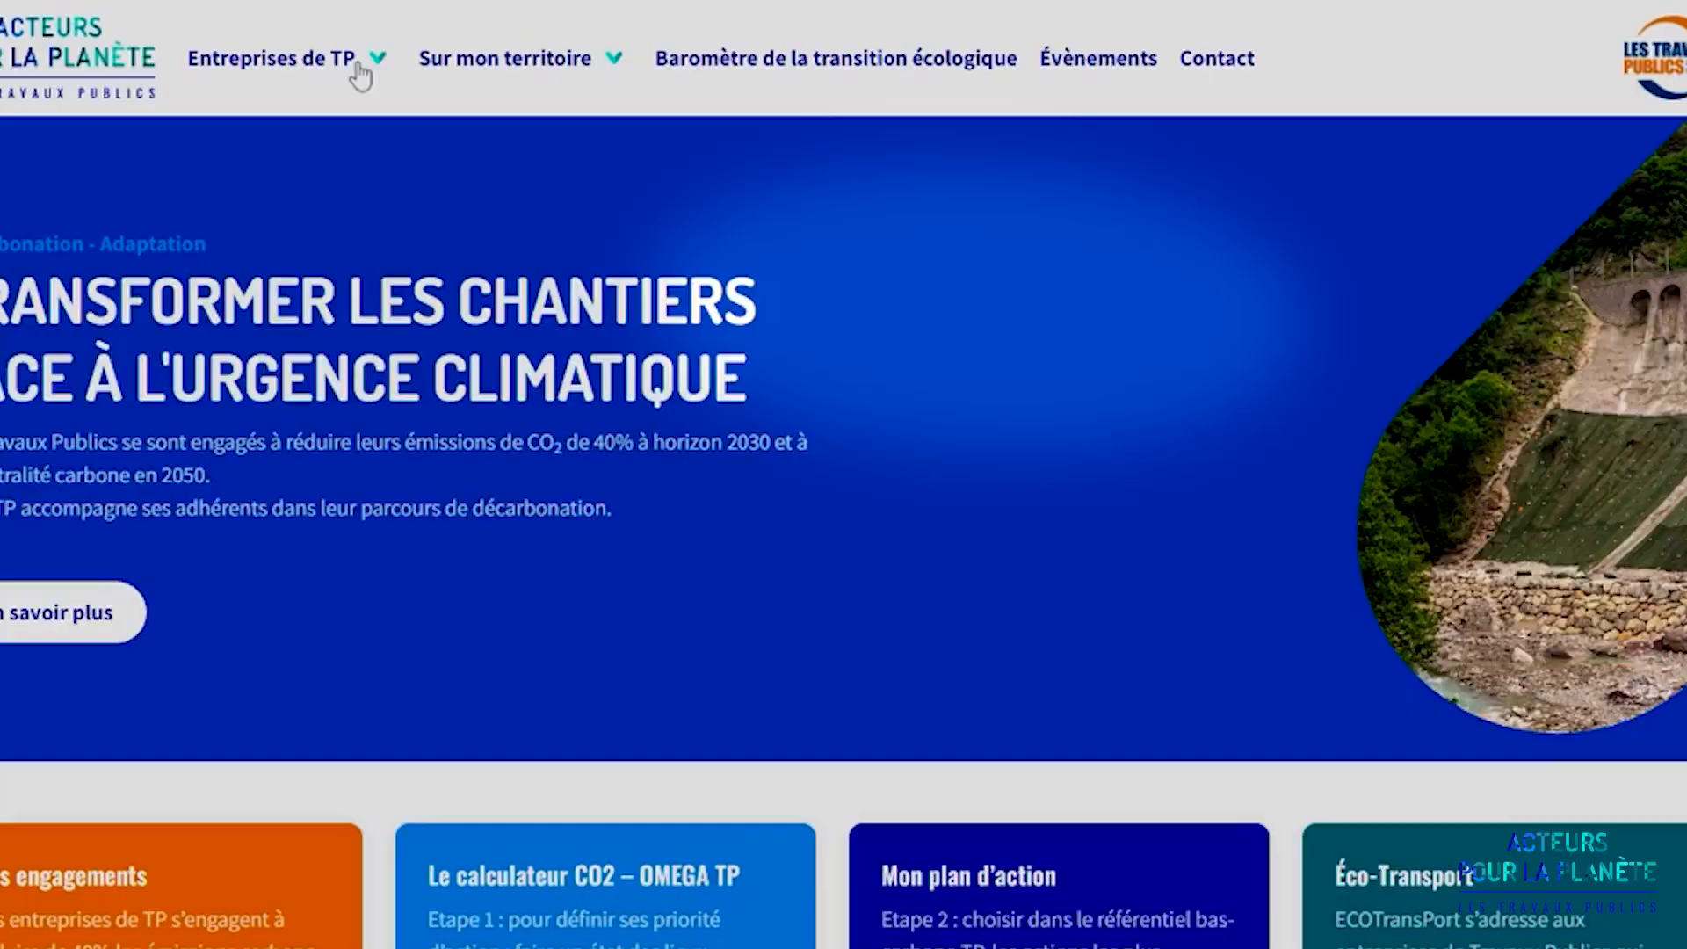
{"action": "left_click", "coordinate": [465, 49]}
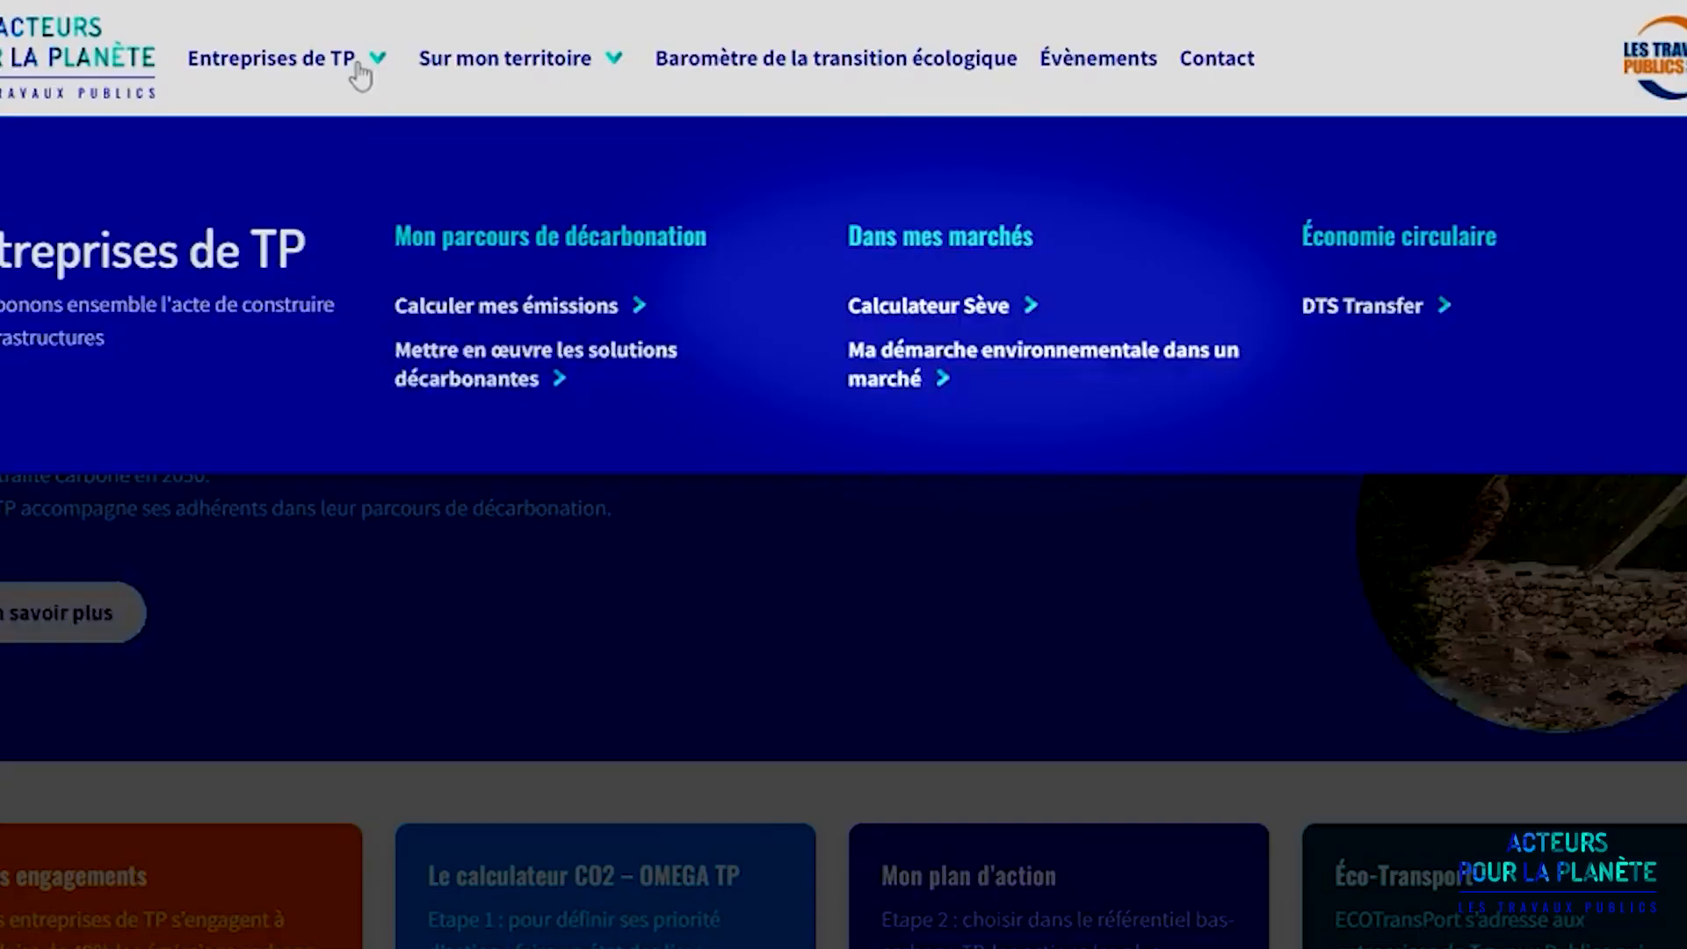
{"action": "left_click", "coordinate": [978, 309]}
{"action": "left_click", "coordinate": [1011, 388]}
{"action": "type", "text": "Formation_FNTP"}
{"action": "left_click", "coordinate": [1007, 448]}
{"action": "type", "text": "••••"}
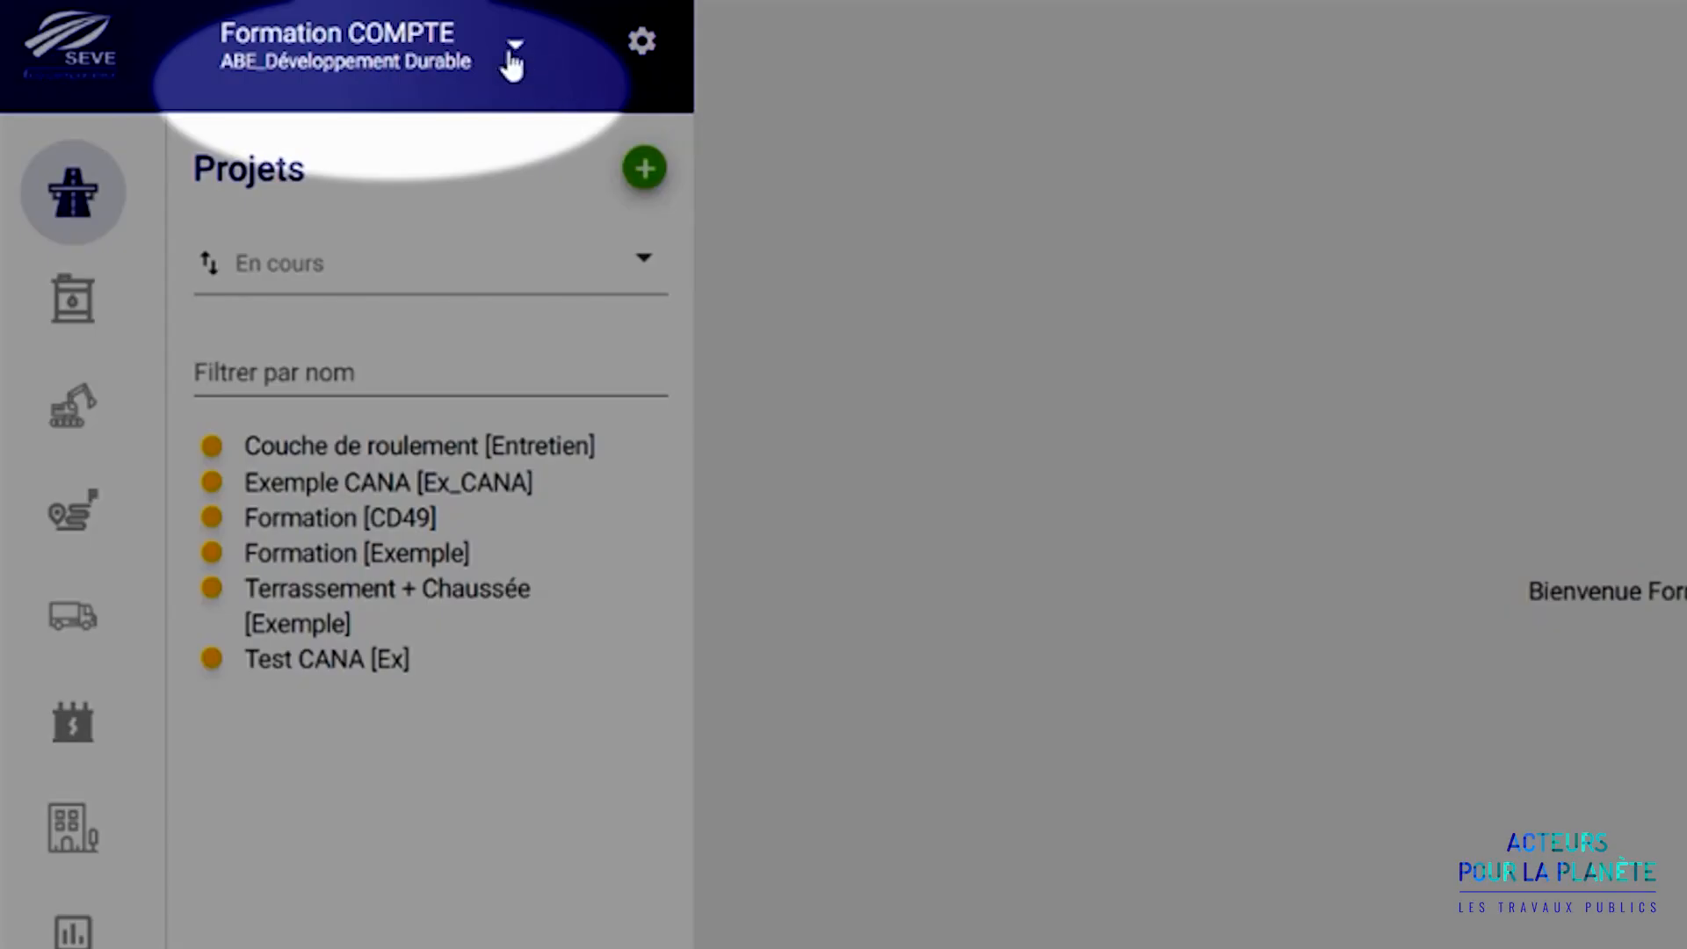
Switch the active account profile to AI_Développement Durable.
{"action": "left_click", "coordinate": [514, 49]}
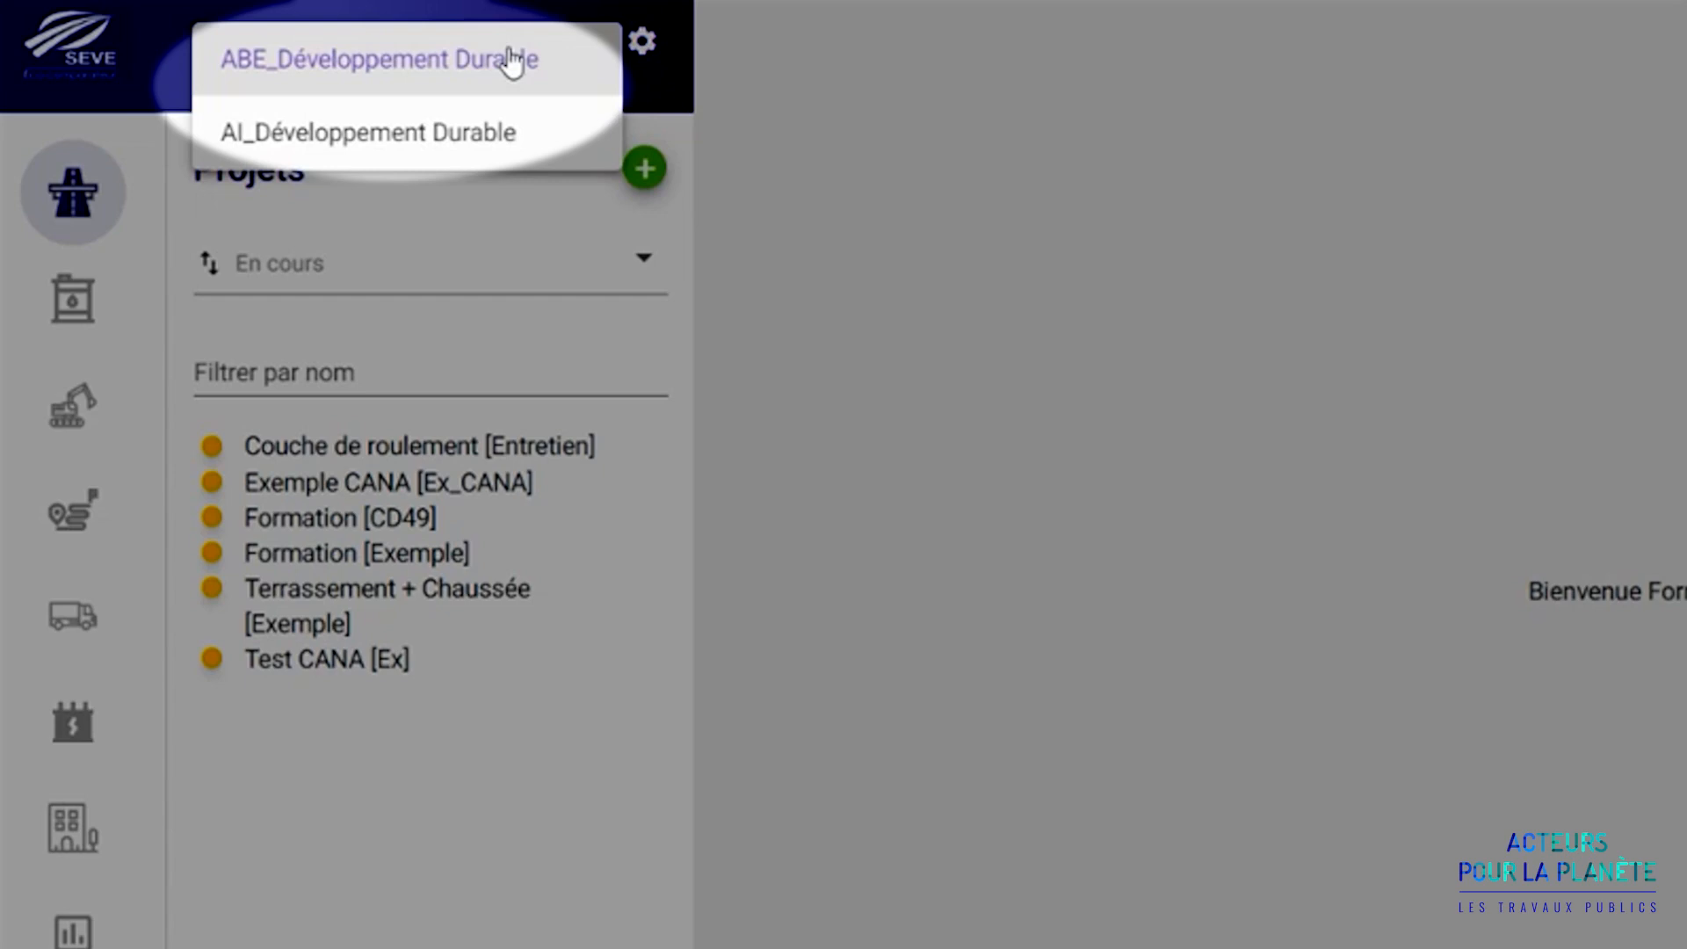
{"action": "left_click", "coordinate": [495, 133]}
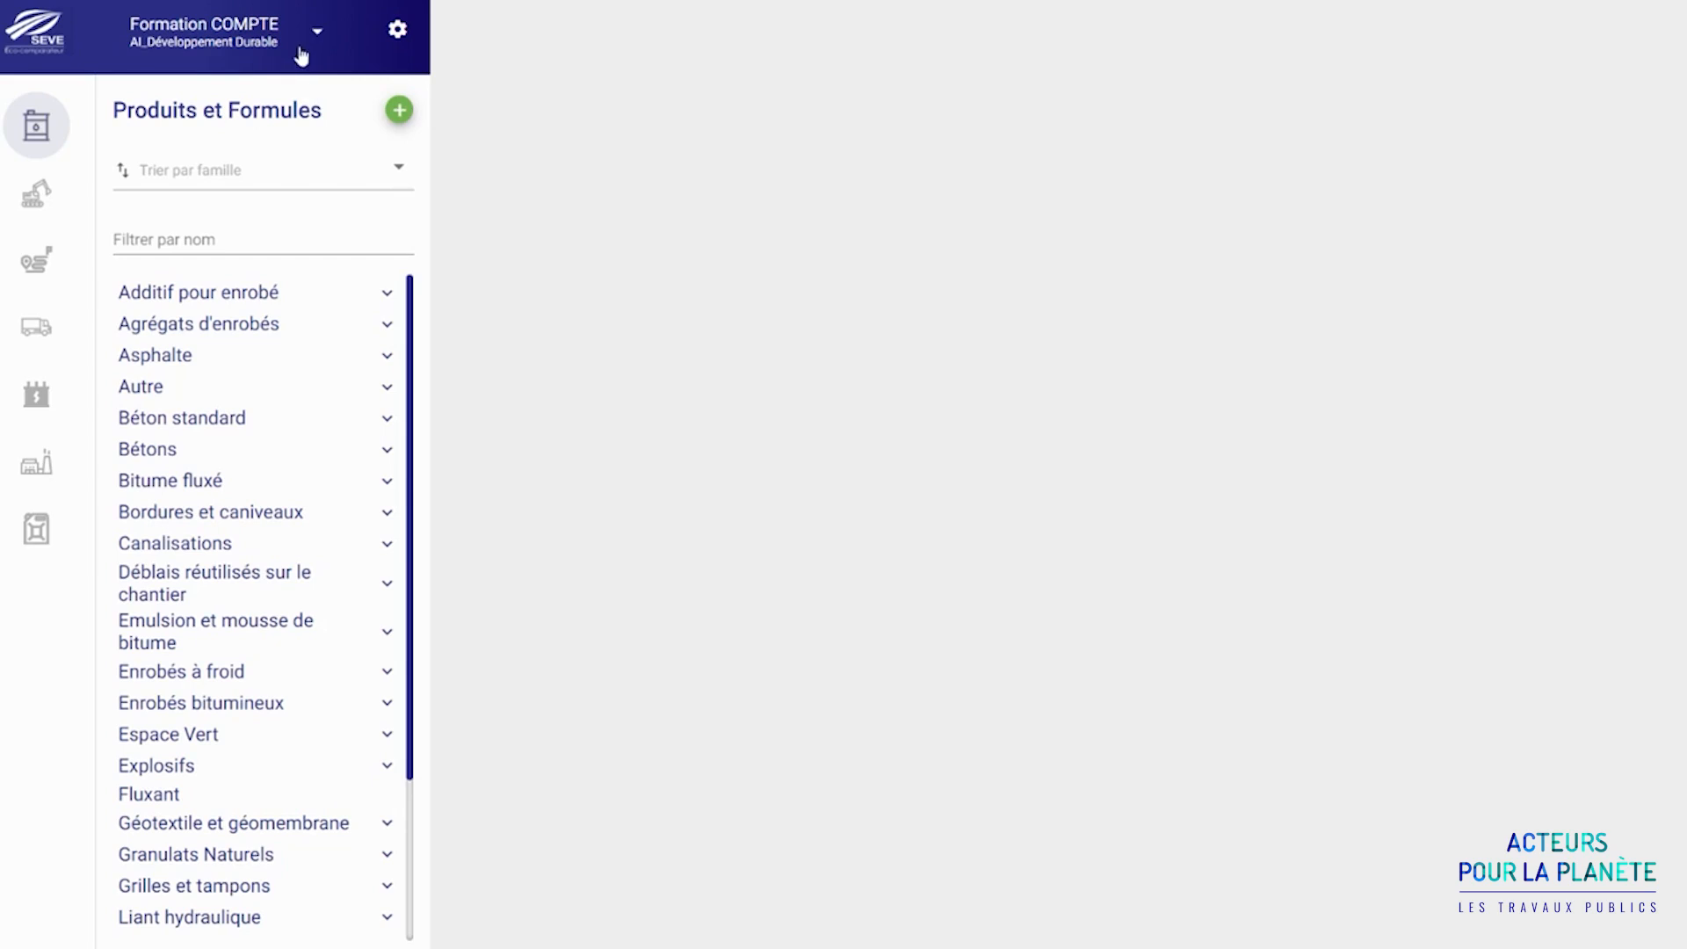
{"action": "left_click", "coordinate": [301, 55]}
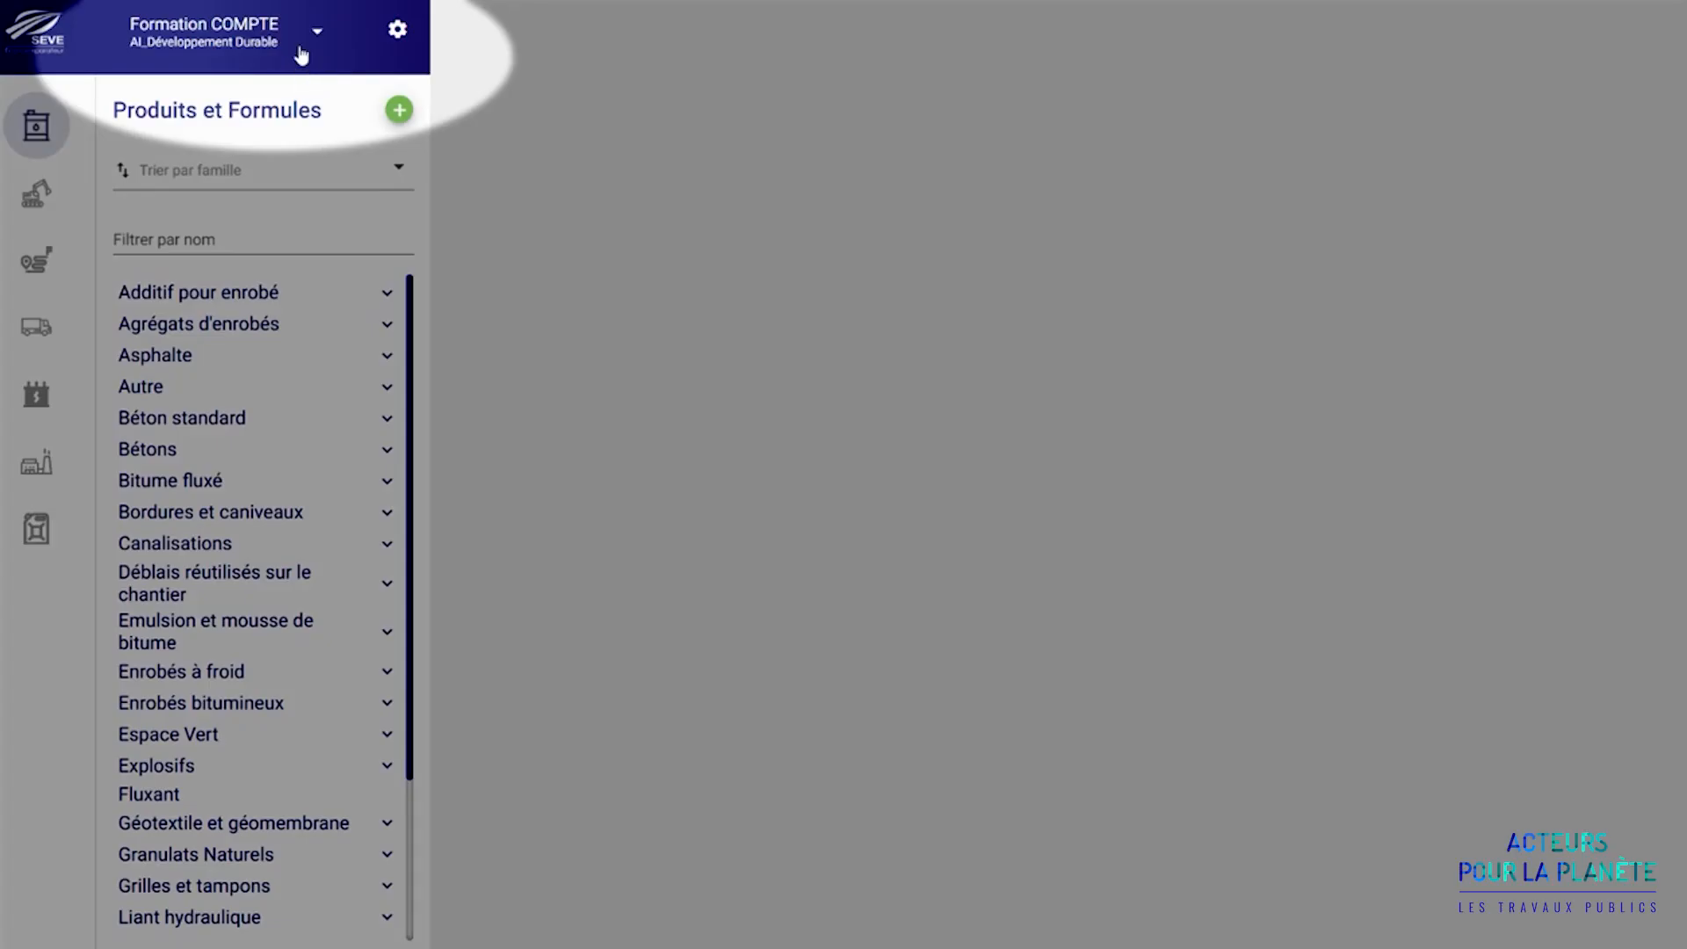
{"action": "left_click", "coordinate": [301, 54]}
{"action": "left_click", "coordinate": [301, 53]}
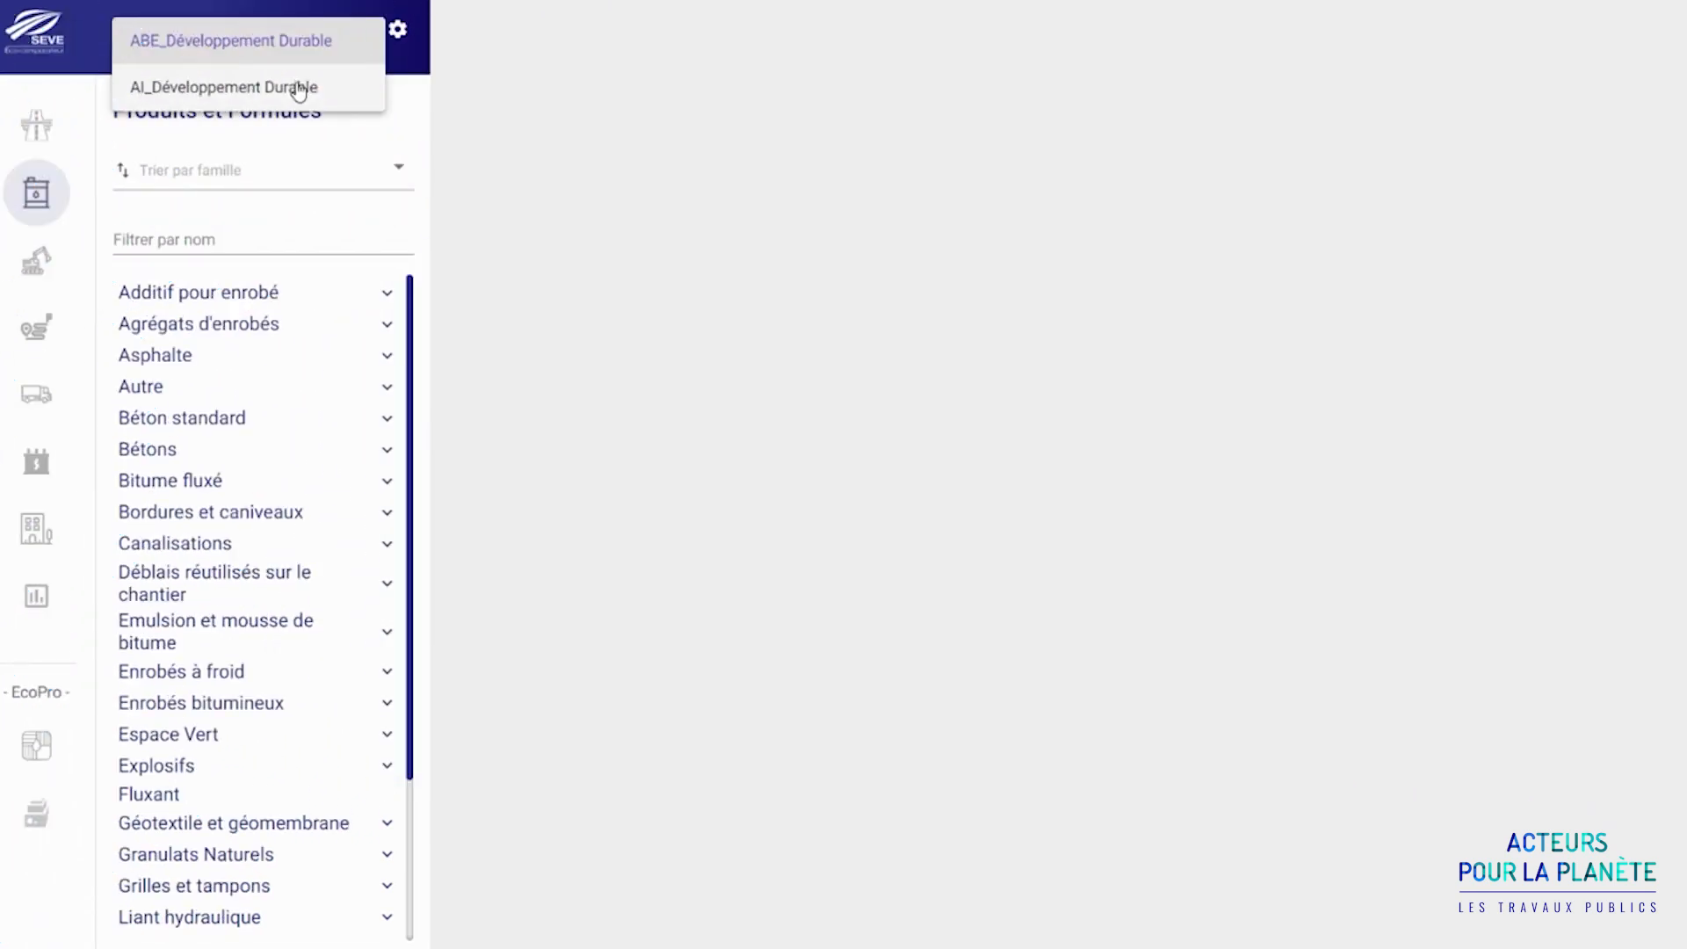
{"action": "left_click", "coordinate": [300, 87]}
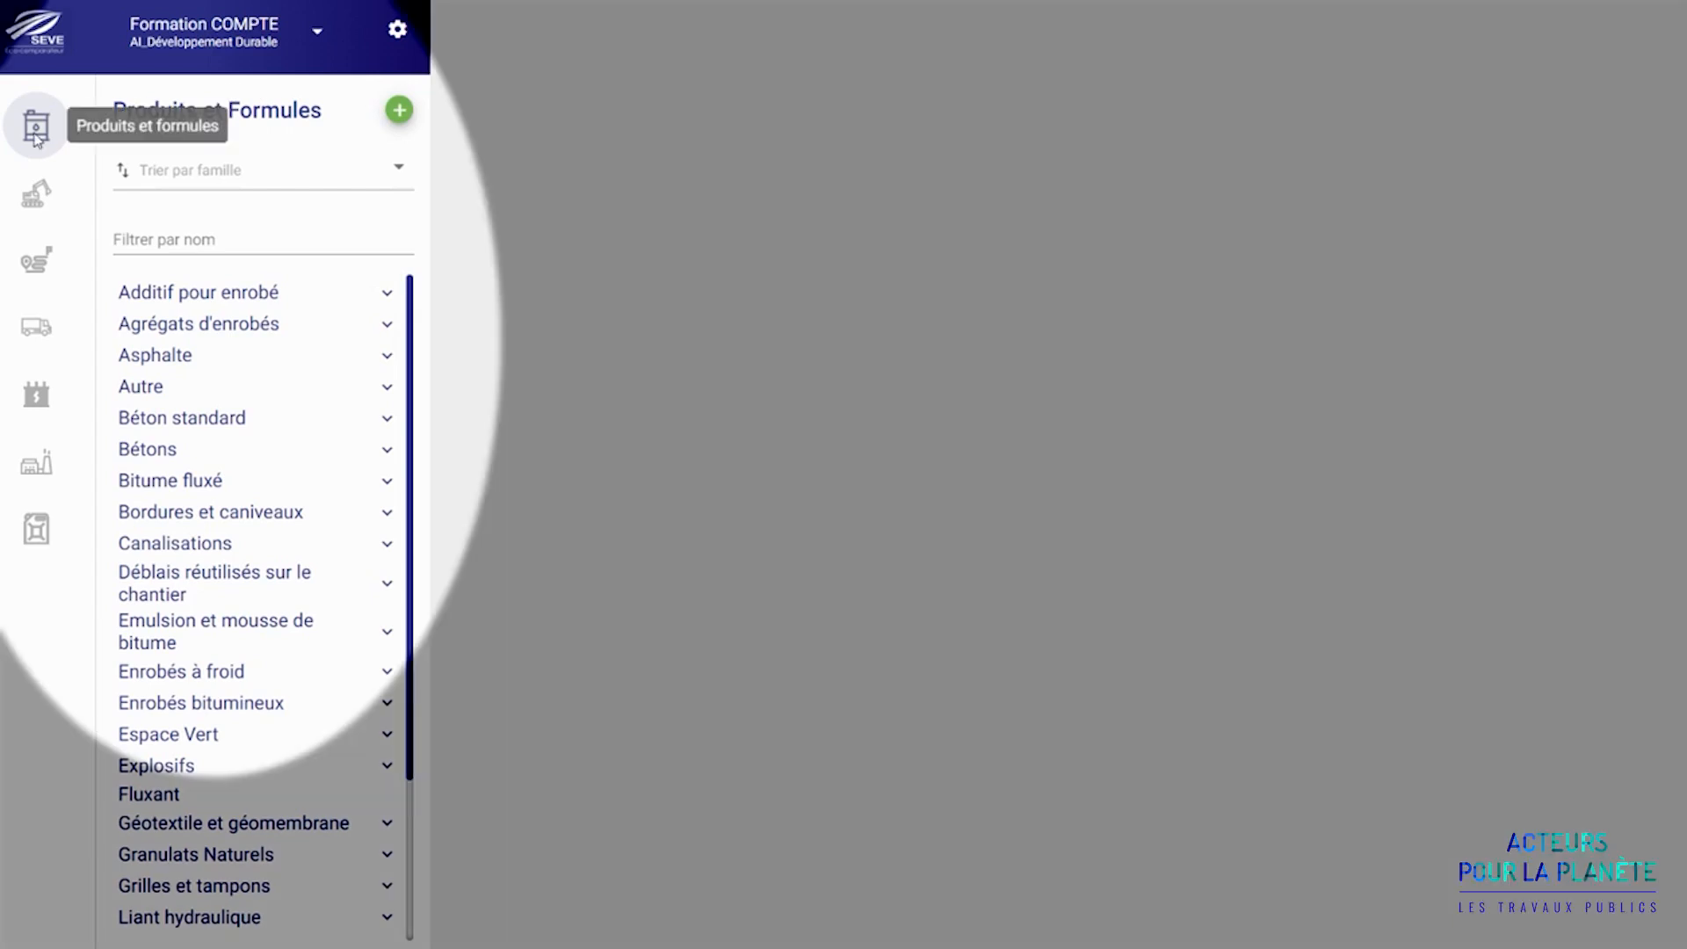
Look through the resource libraries from Engins et Ateliers, Acheminements and Transports to Industries and Combustibles.
{"action": "left_click", "coordinate": [33, 200]}
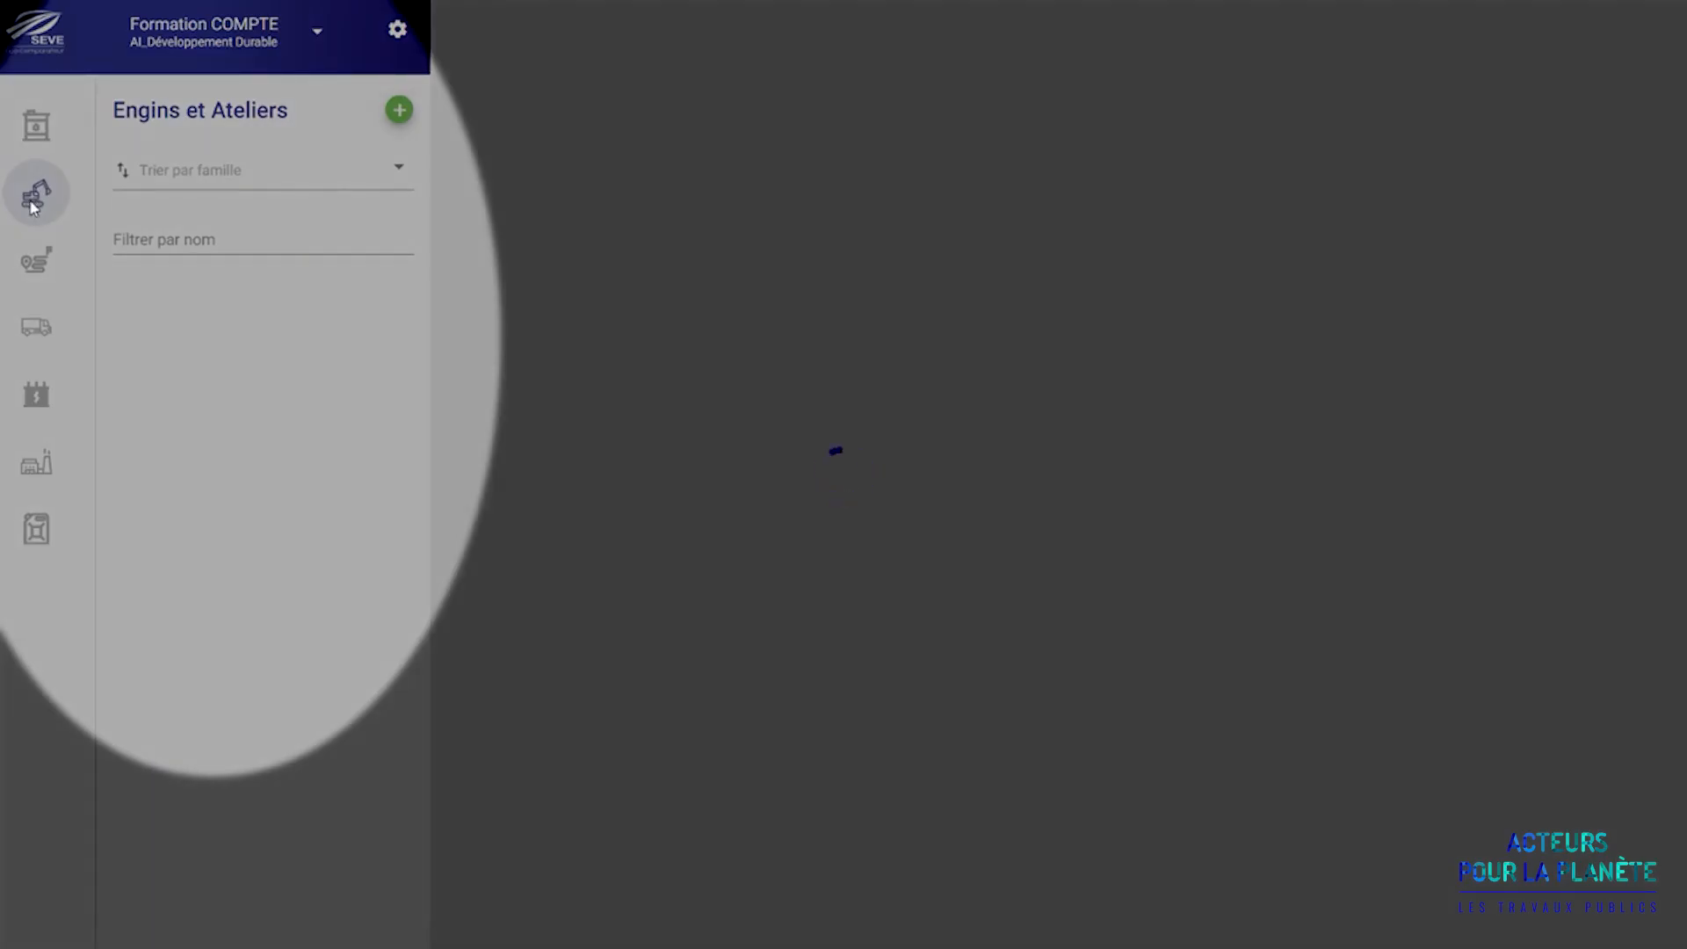
{"action": "left_click", "coordinate": [35, 260]}
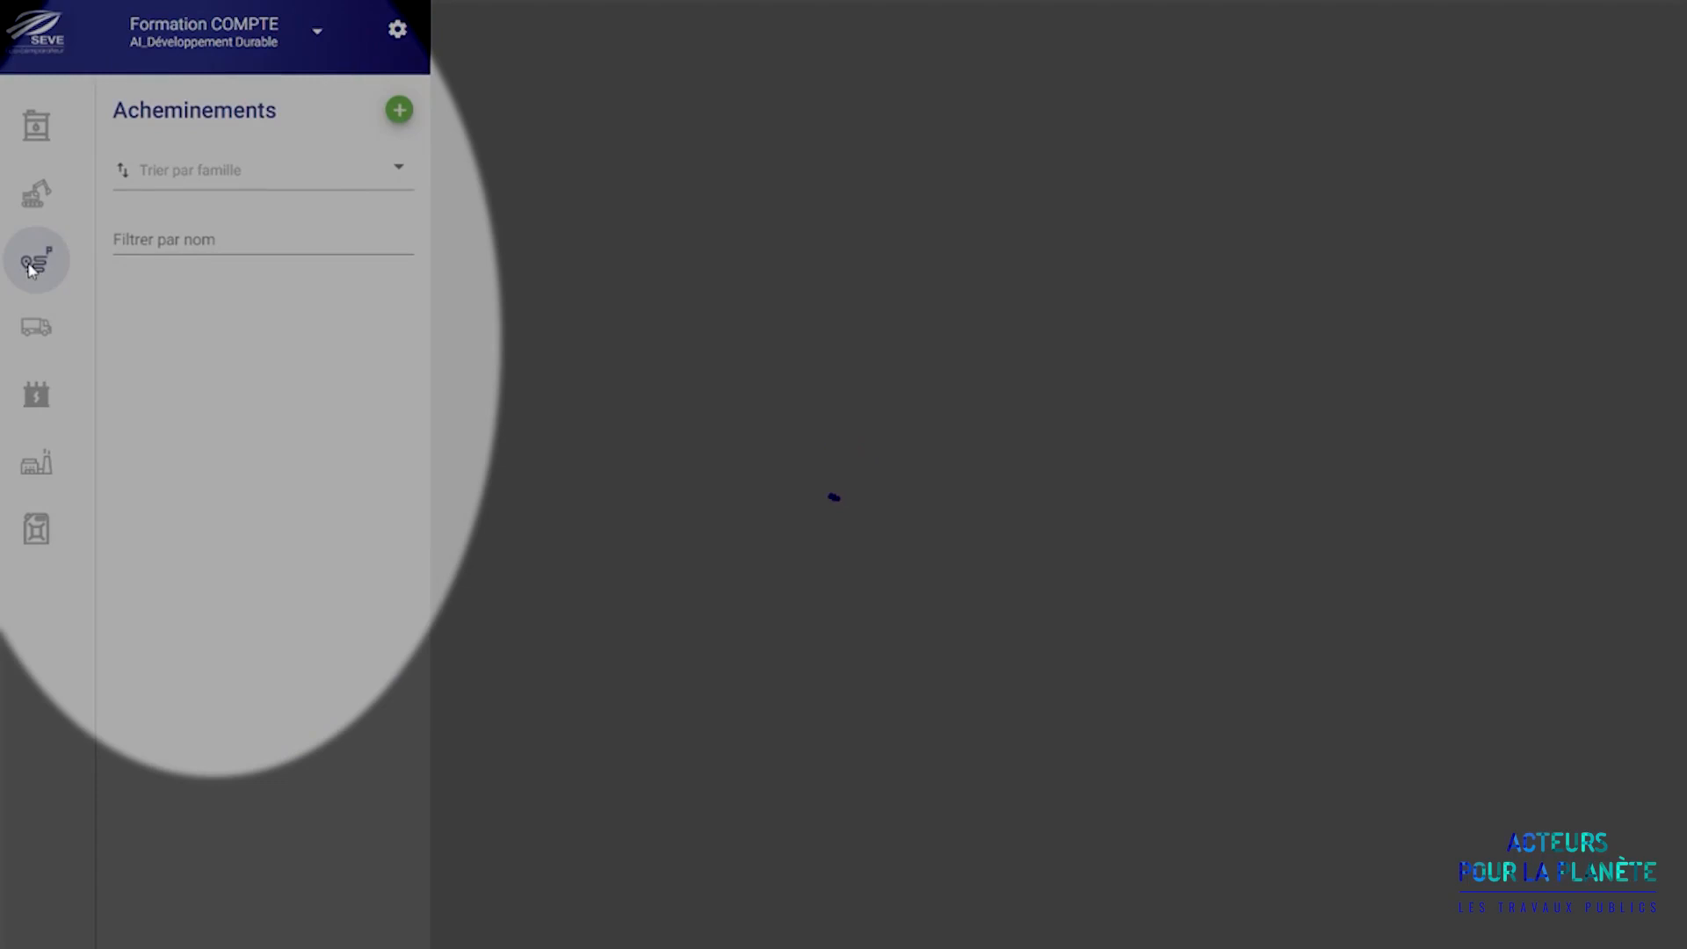
{"action": "left_click", "coordinate": [34, 328]}
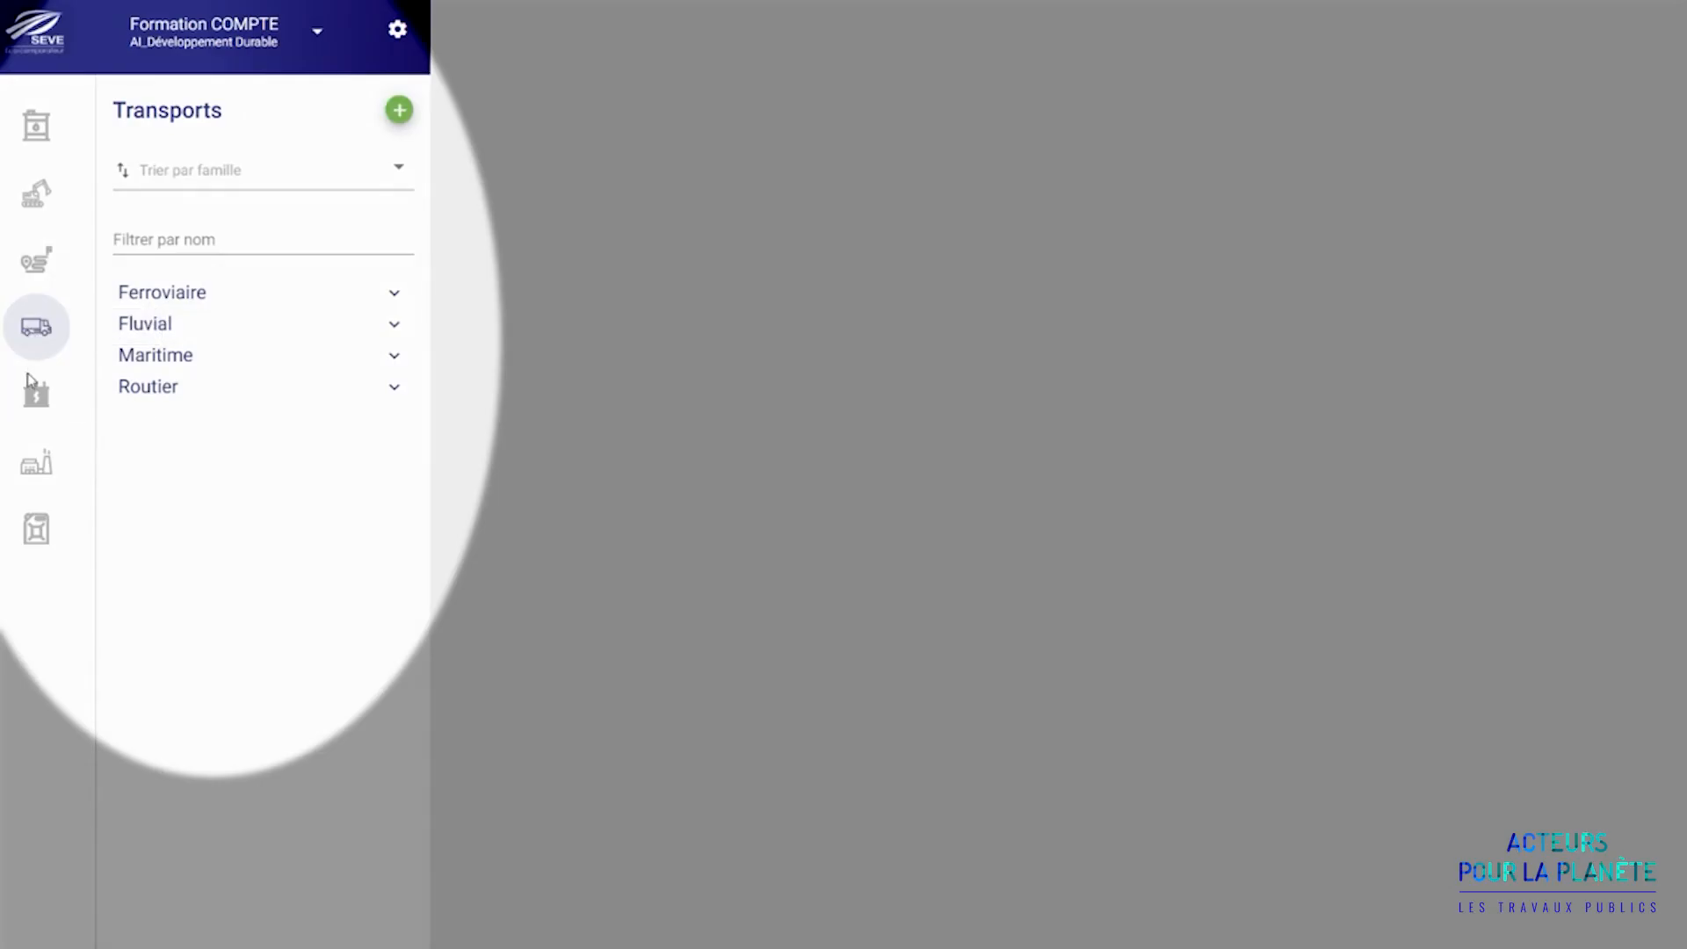
{"action": "left_click", "coordinate": [33, 400]}
{"action": "left_click", "coordinate": [35, 463]}
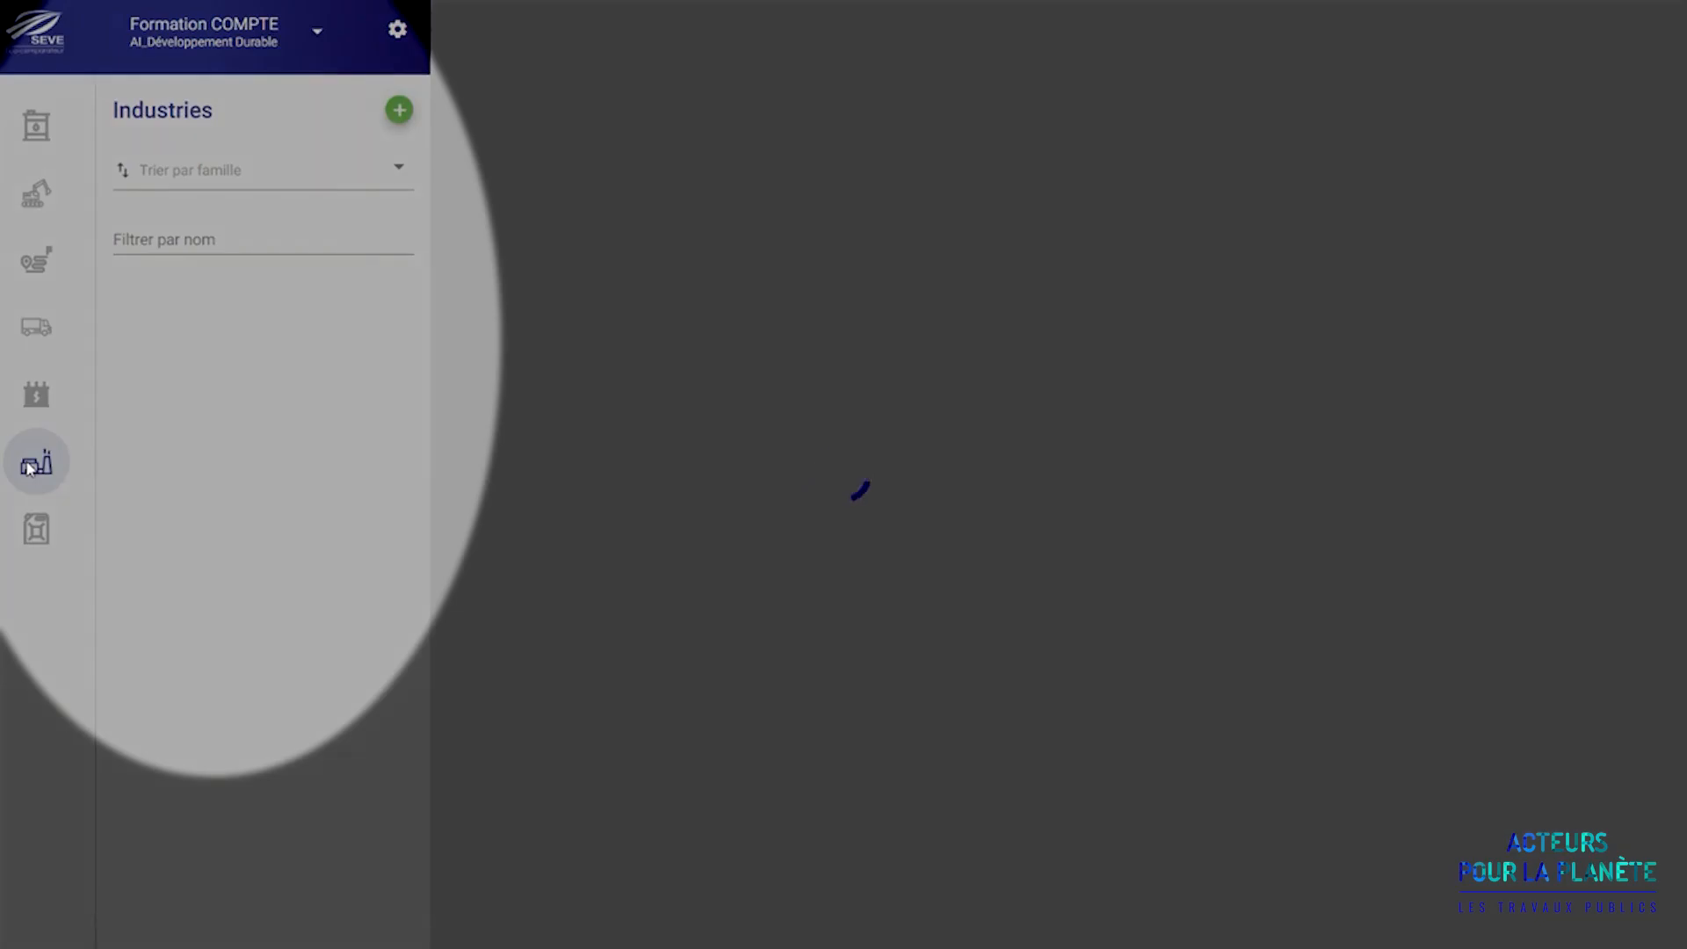
{"action": "left_click", "coordinate": [32, 533]}
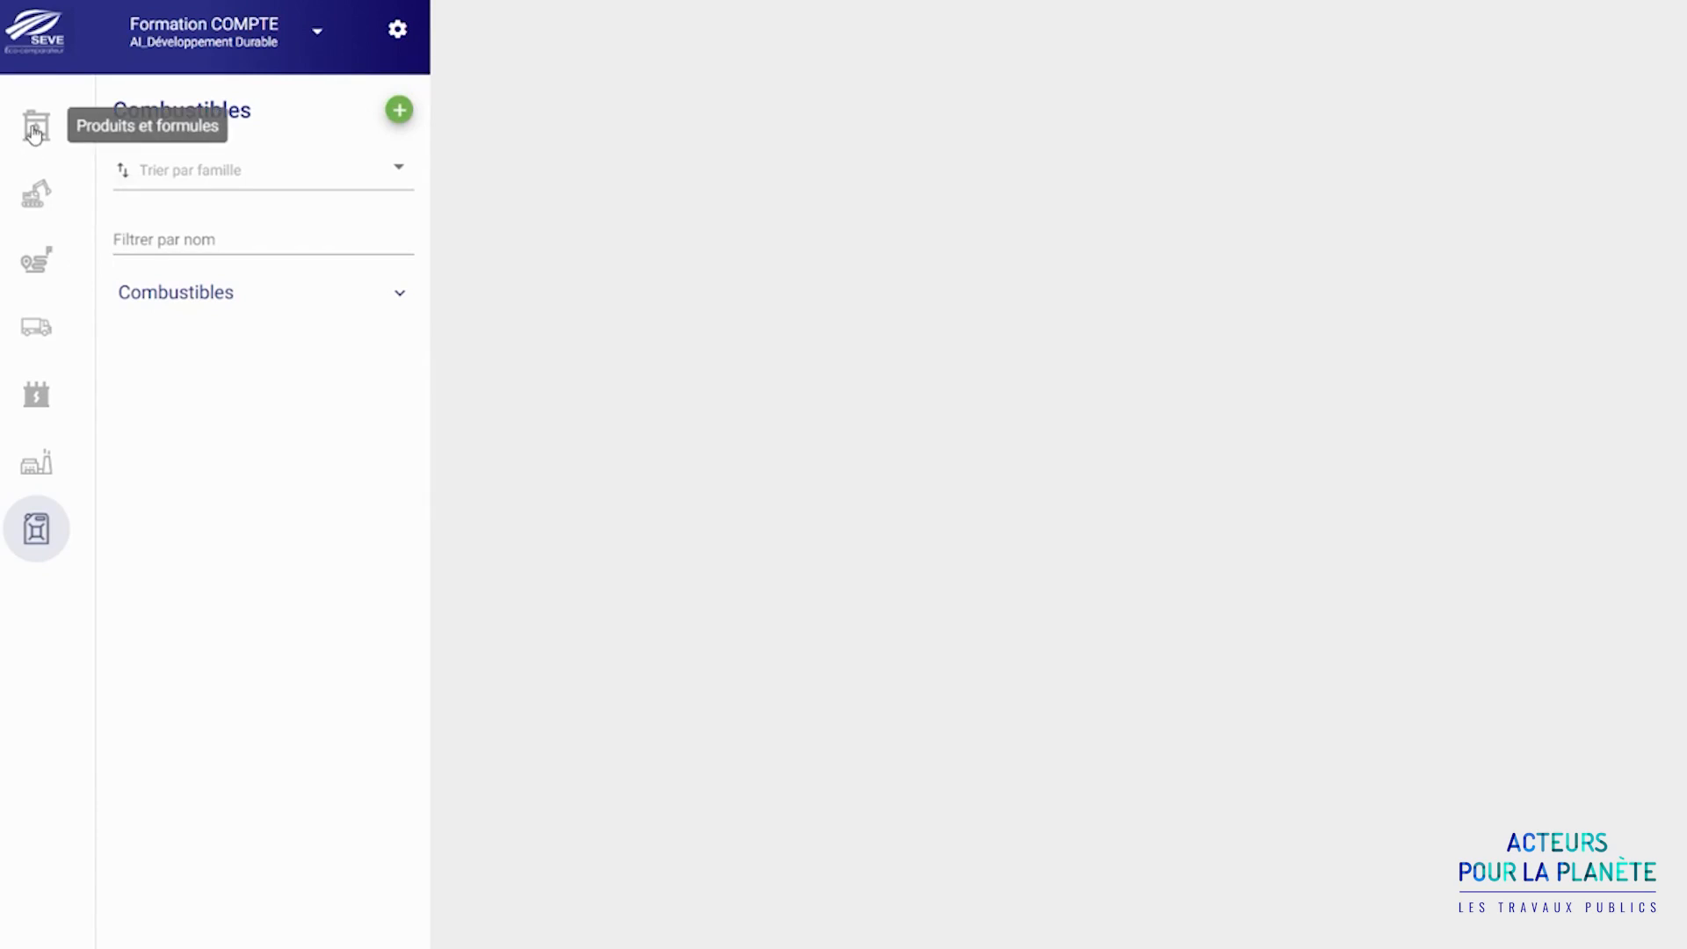
View the product Agrégats d'enrobés courants [GR250] and the machine Pelle sur chenille 20 à 40t (travaux routiers) [PE300R].
{"action": "left_click", "coordinate": [34, 132]}
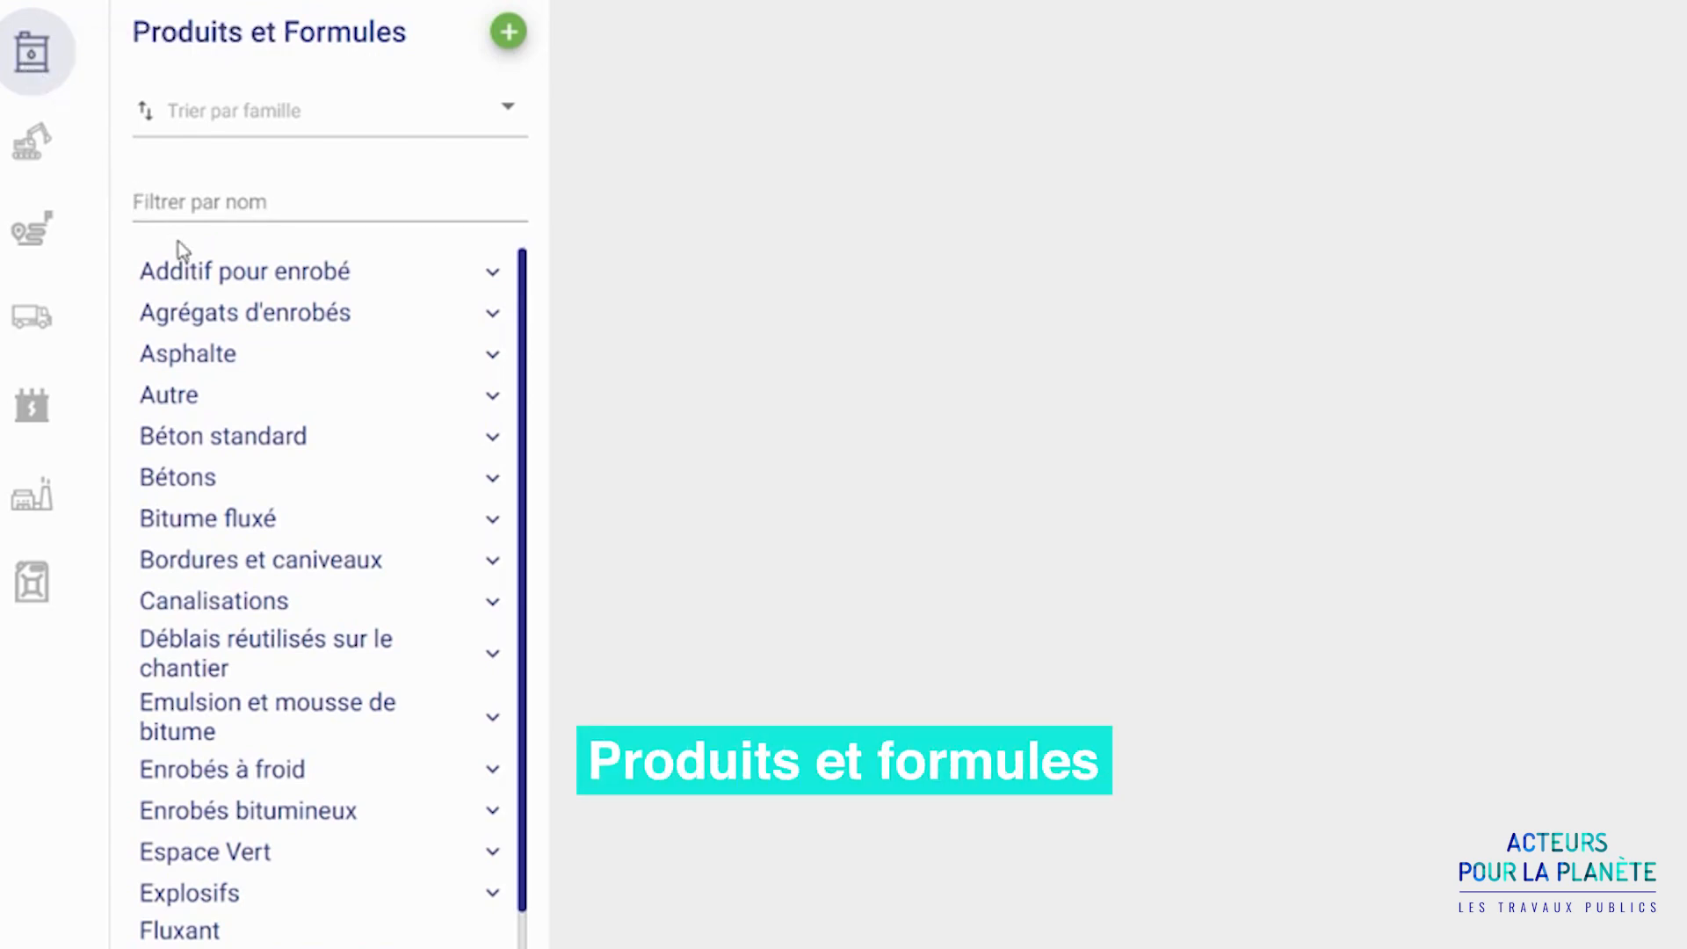
{"action": "left_click", "coordinate": [215, 316]}
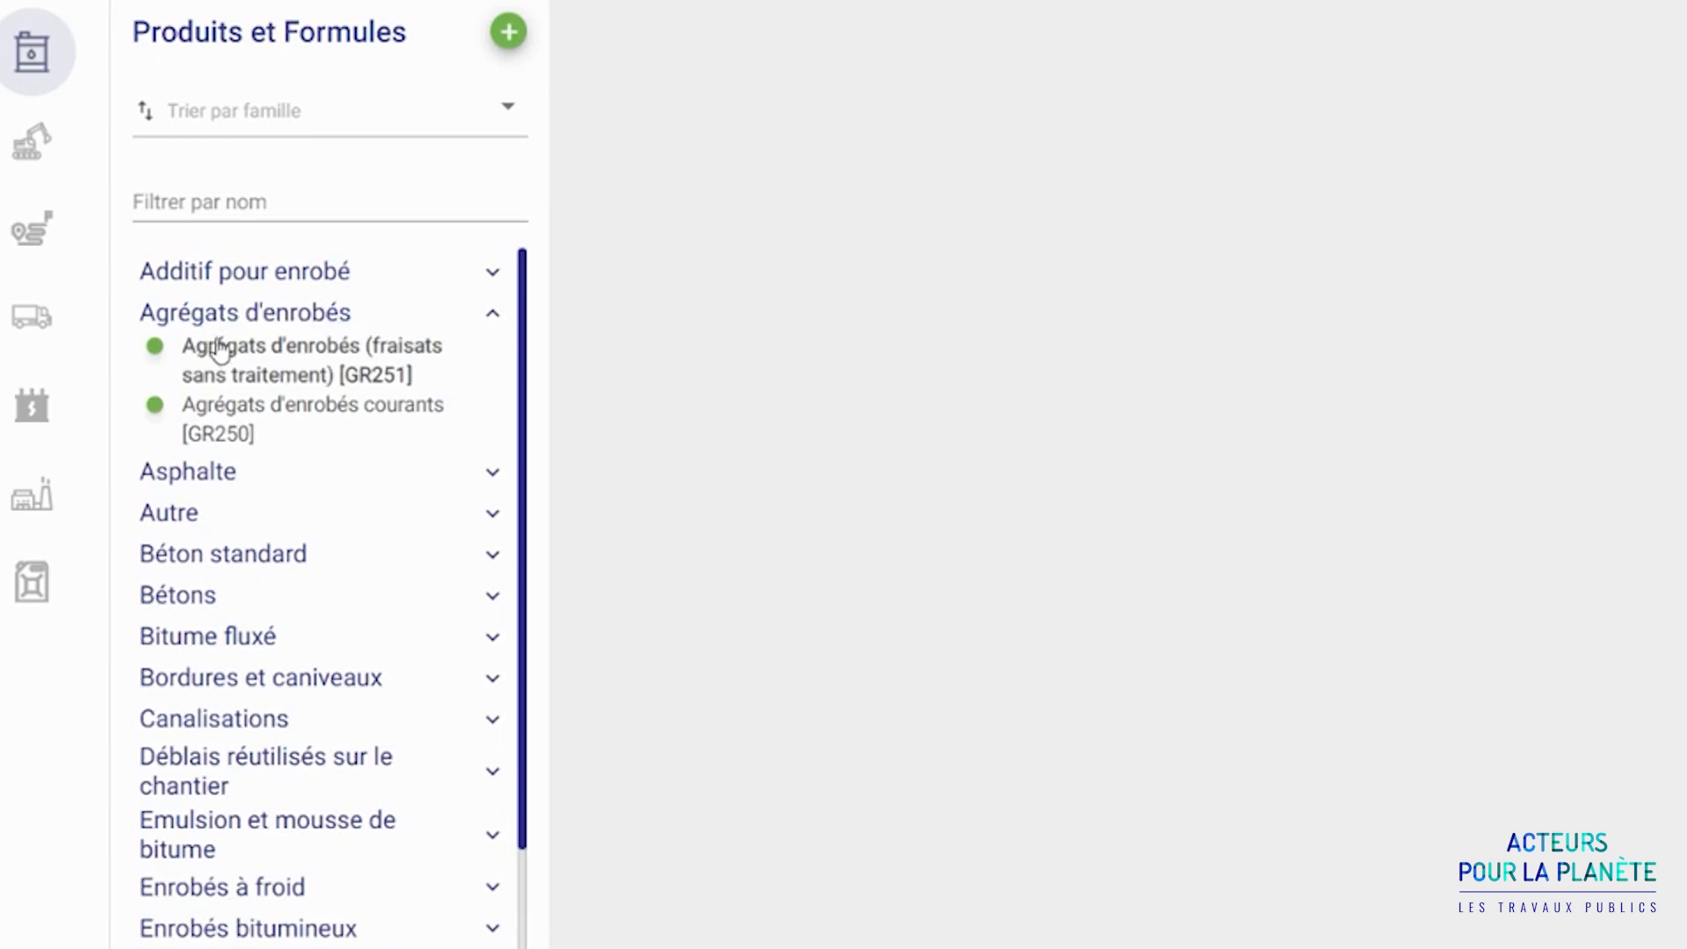
{"action": "left_click", "coordinate": [224, 413]}
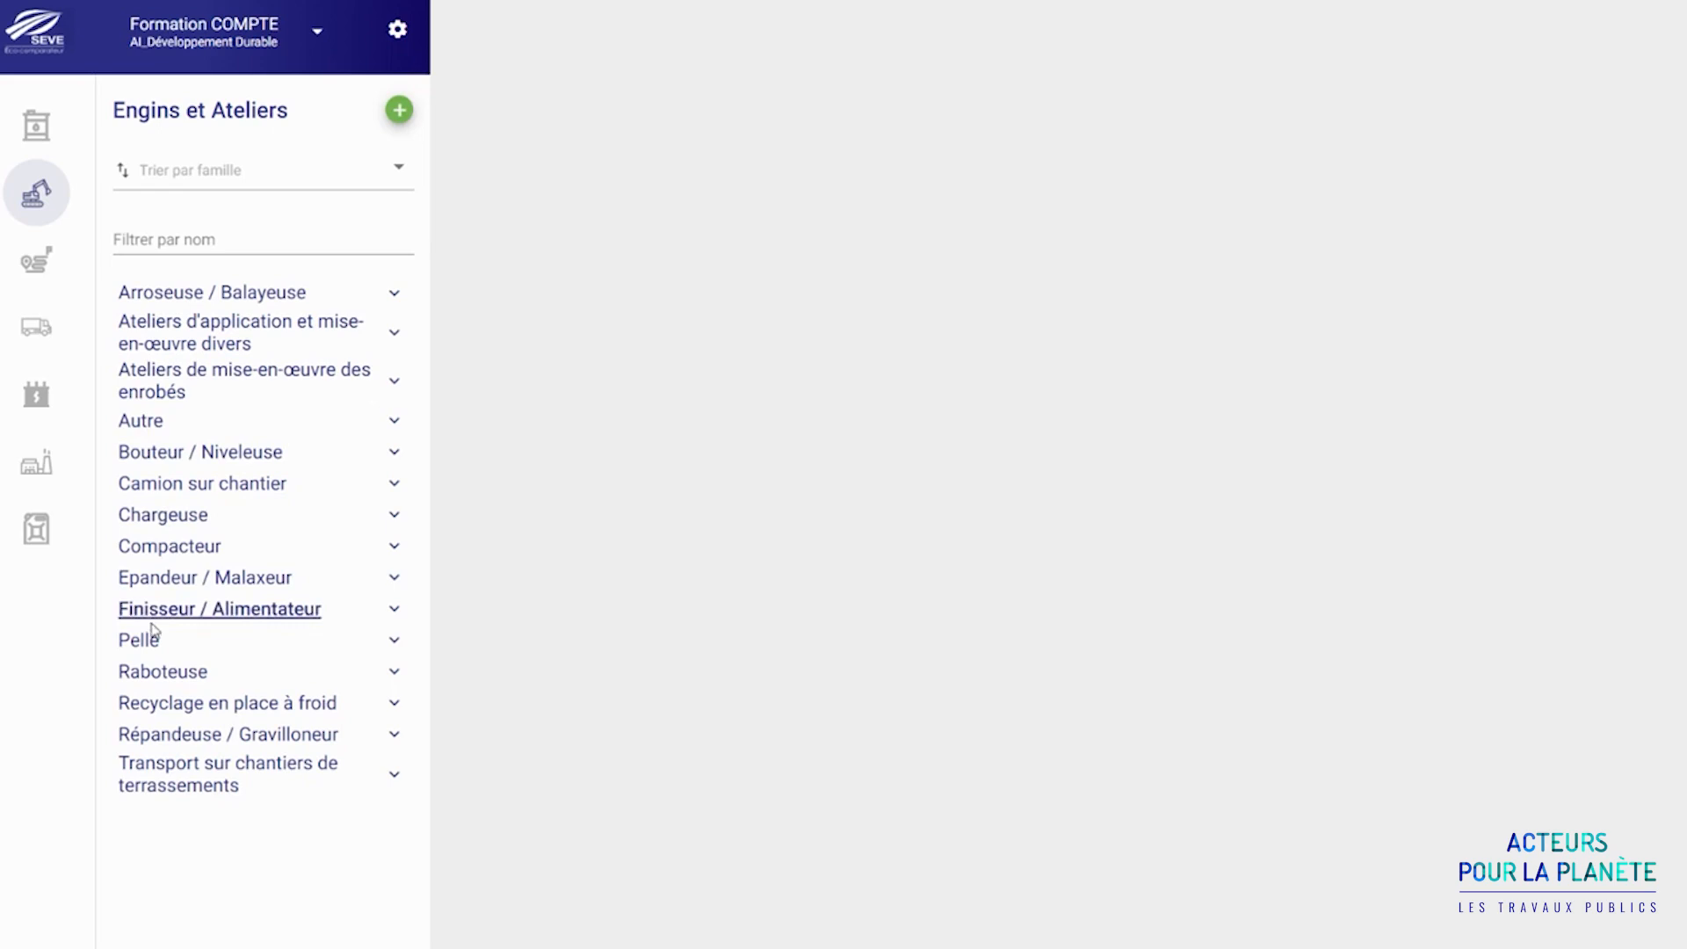
{"action": "left_click", "coordinate": [154, 644]}
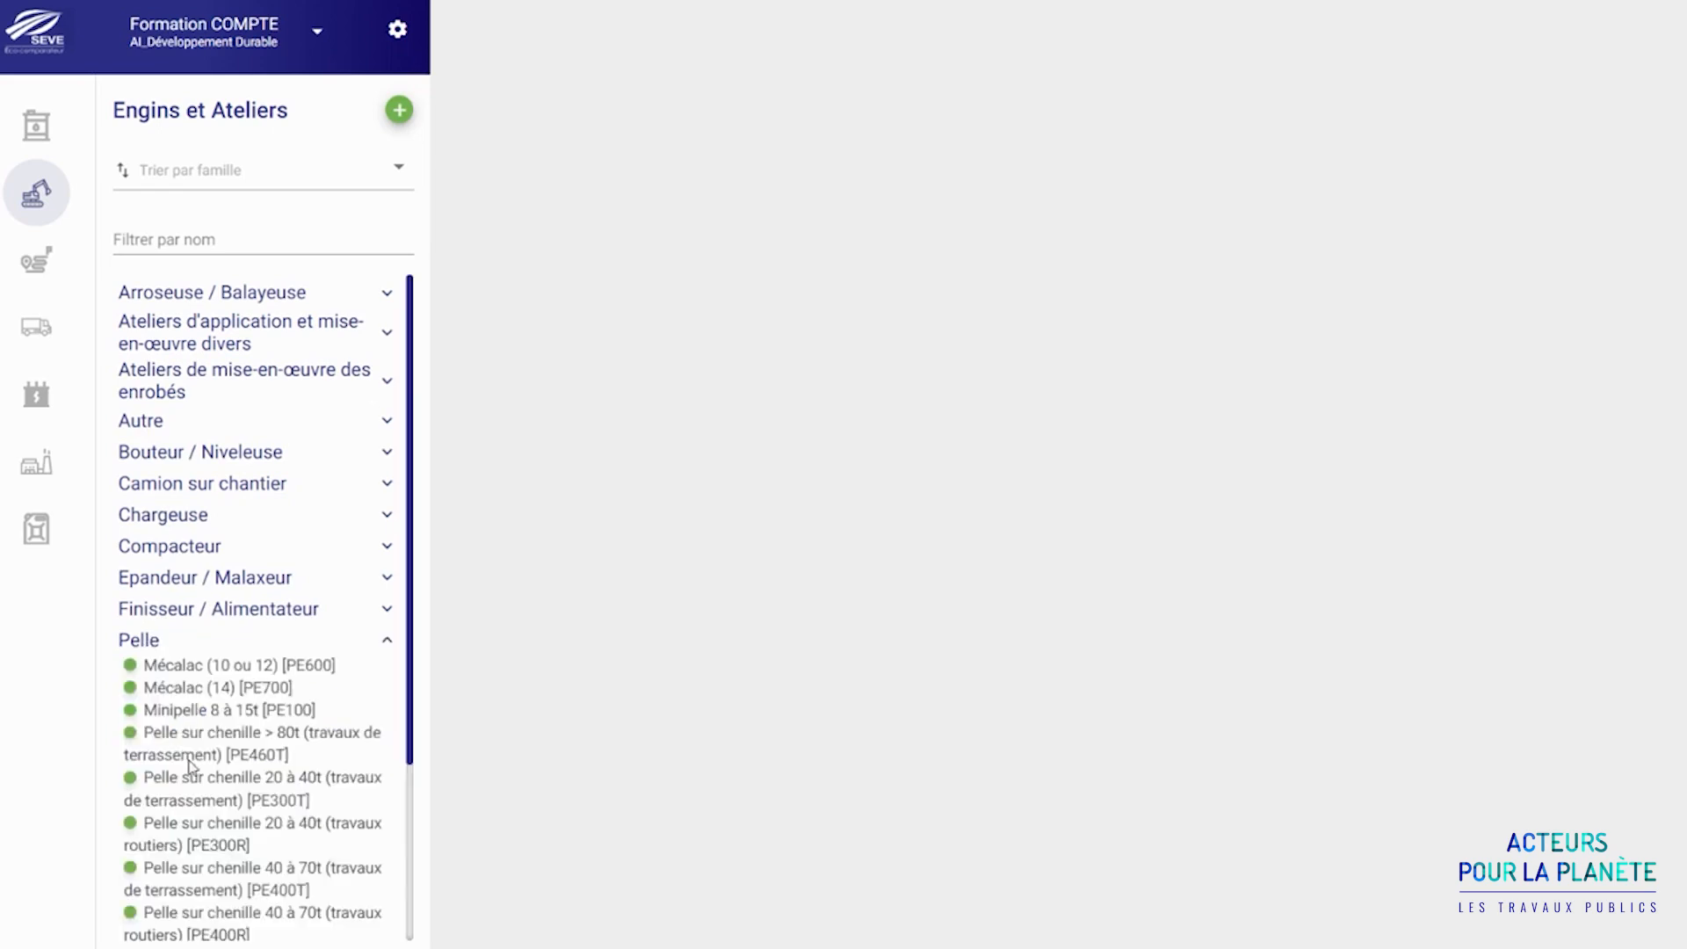
{"action": "left_click", "coordinate": [220, 823]}
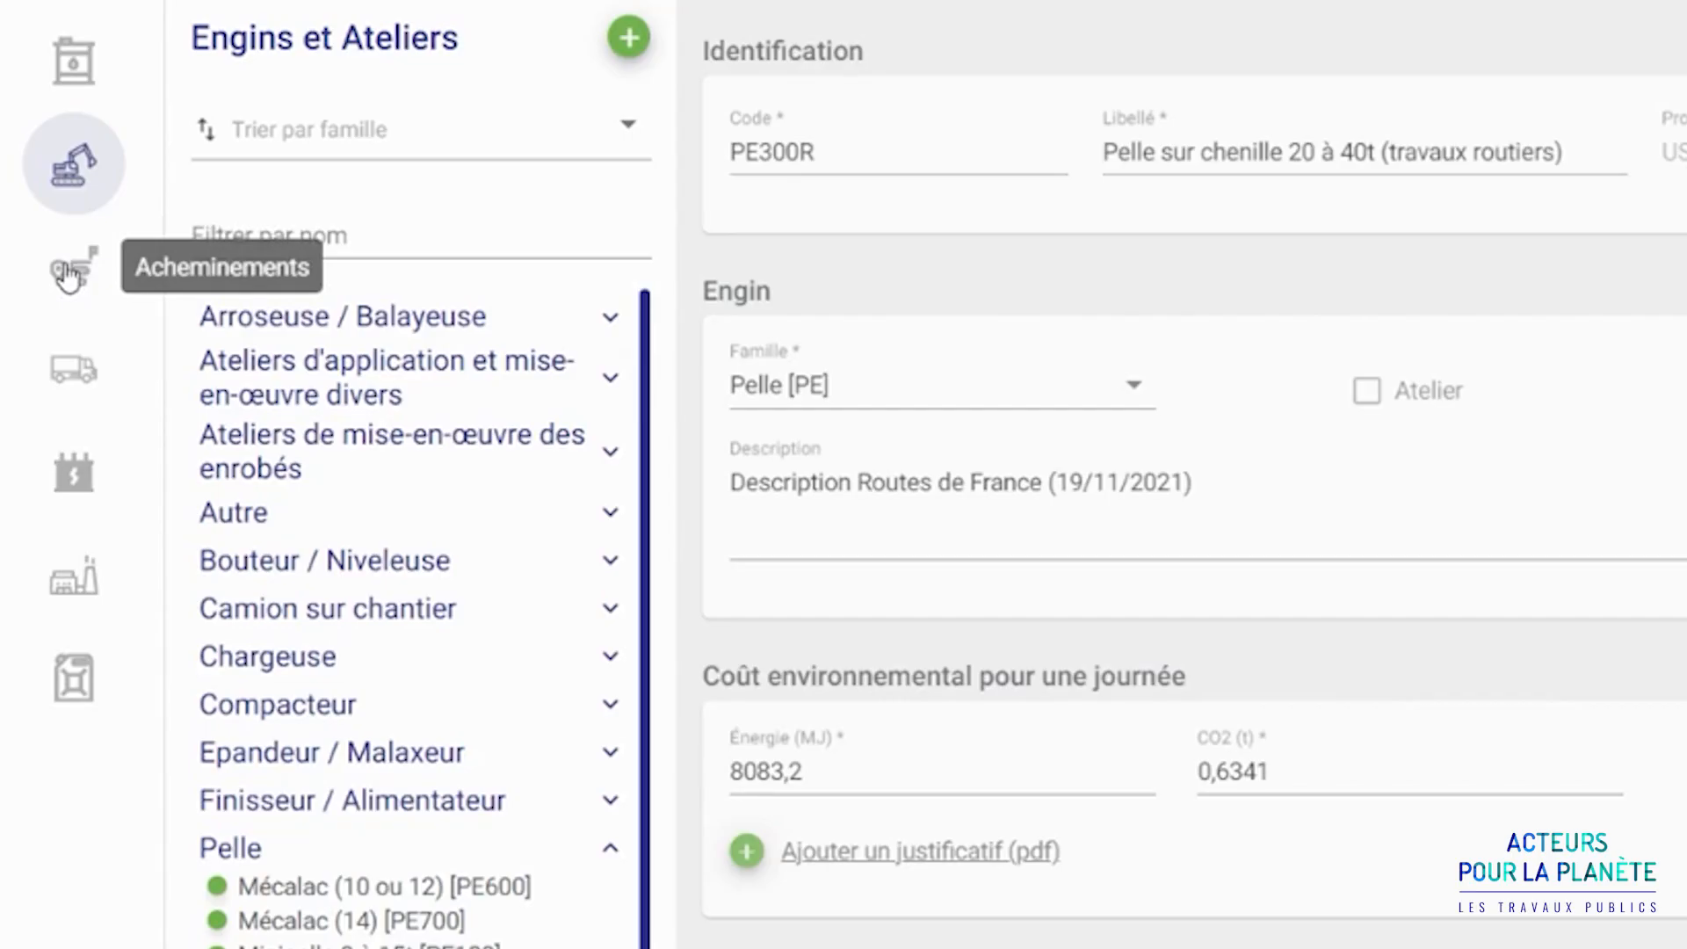
View the Exemple [Formation] record in the Acheminements library.
{"action": "left_click", "coordinate": [68, 263]}
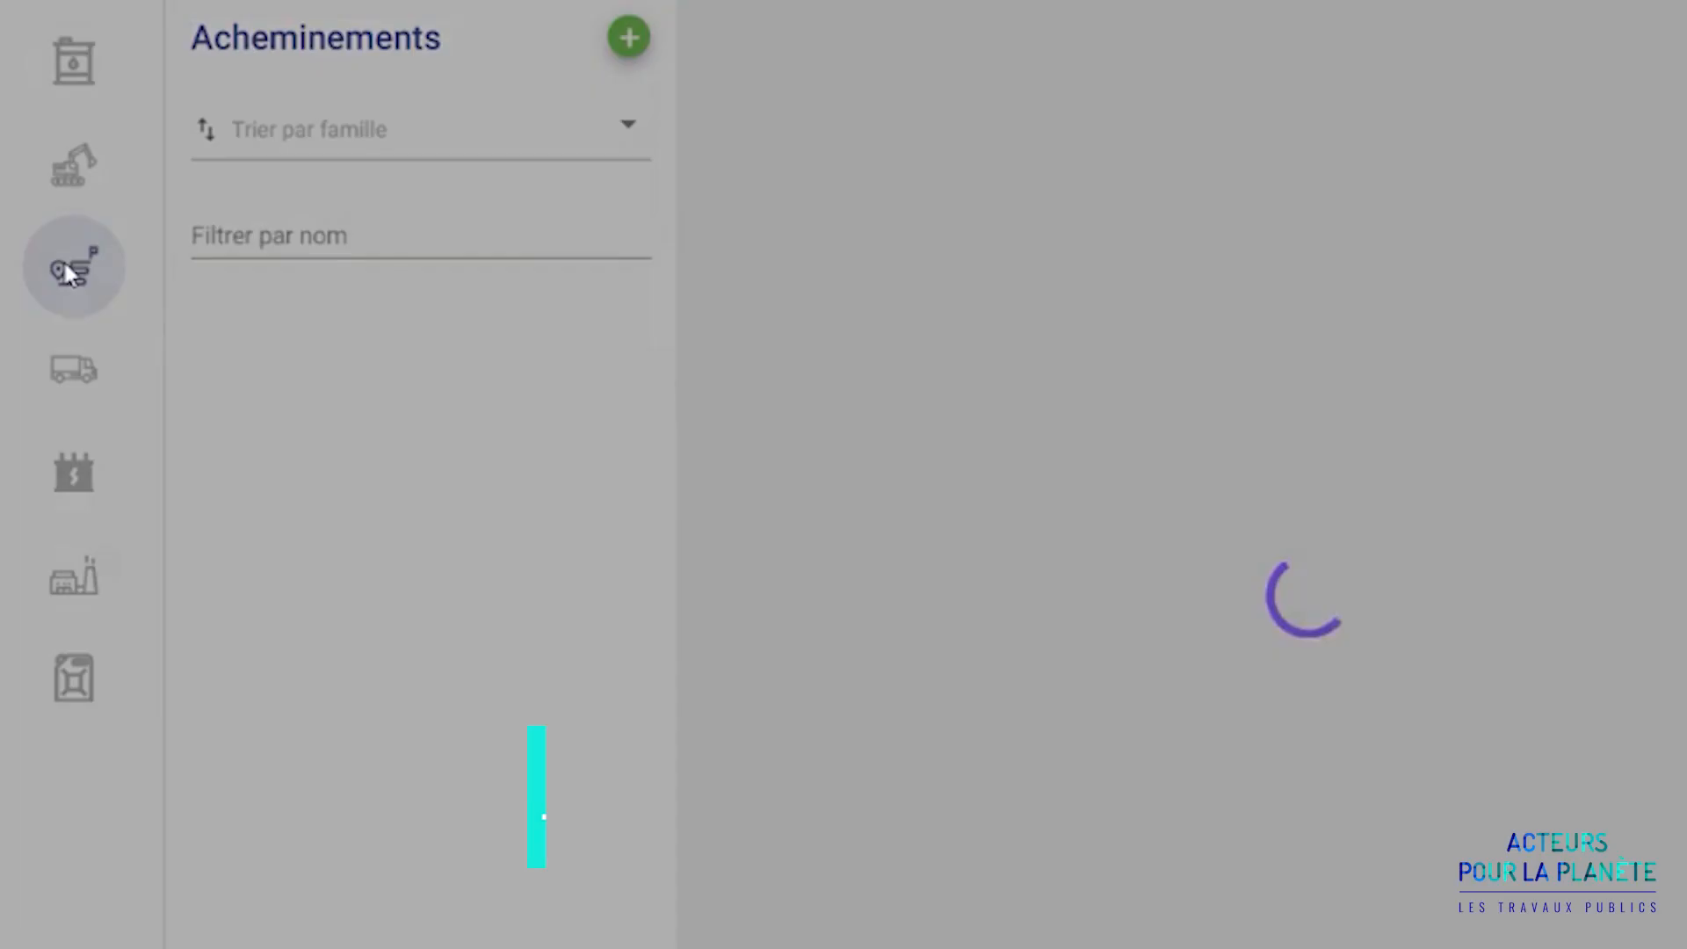
{"action": "left_click", "coordinate": [139, 298]}
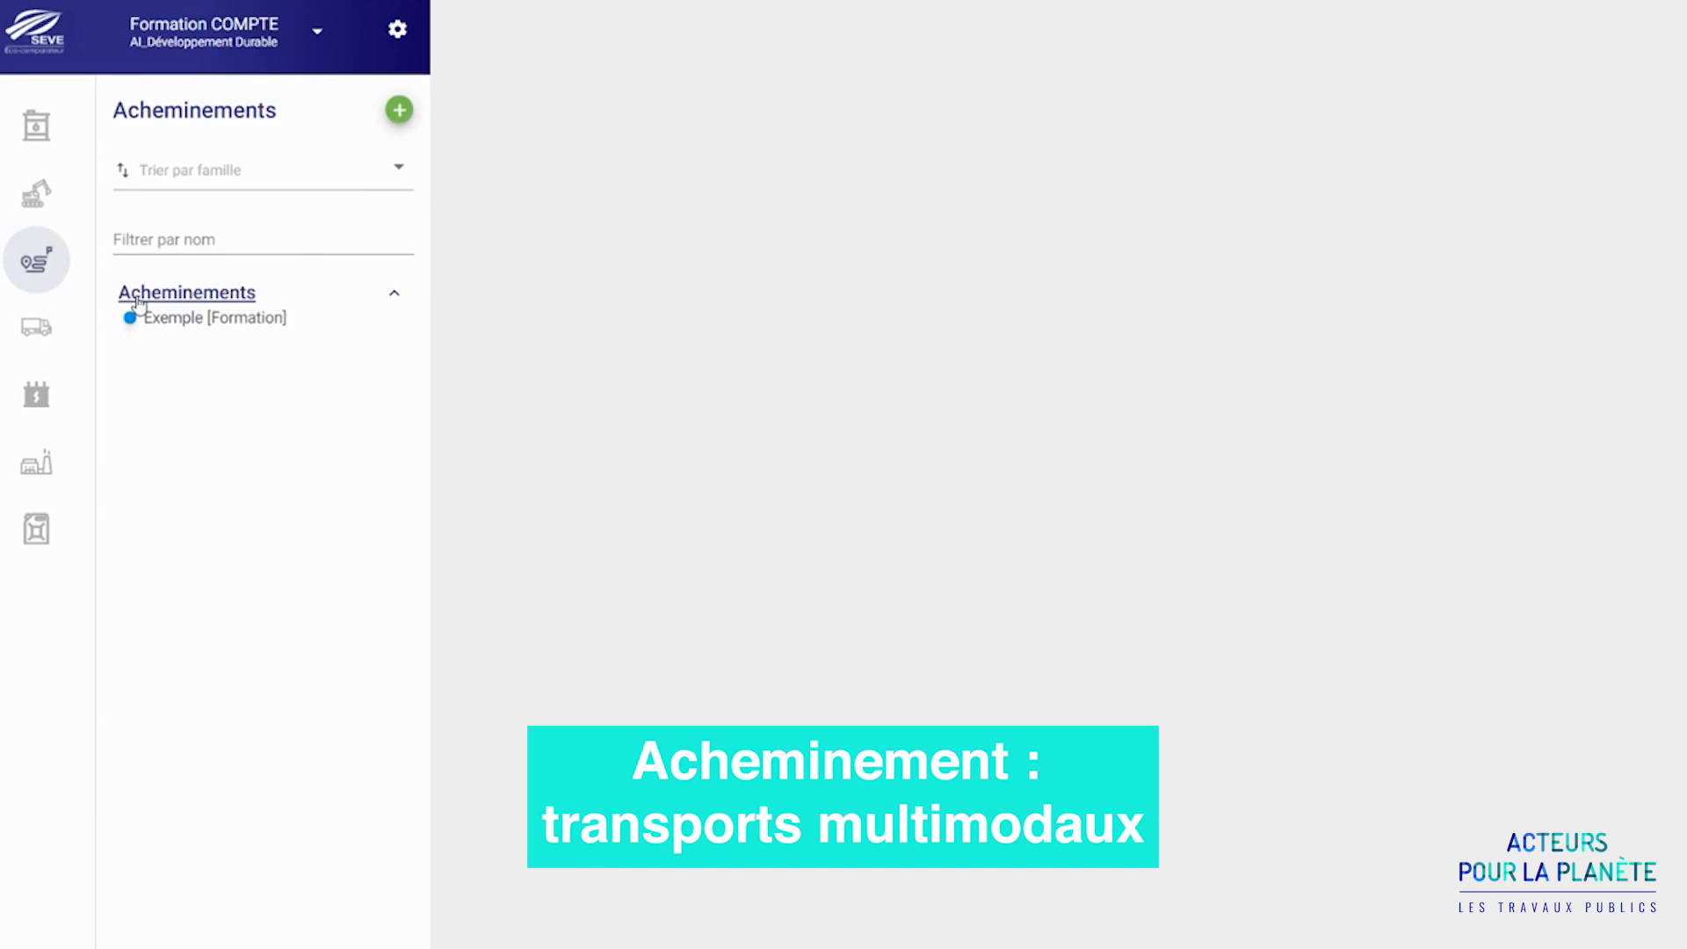
{"action": "left_click", "coordinate": [195, 322]}
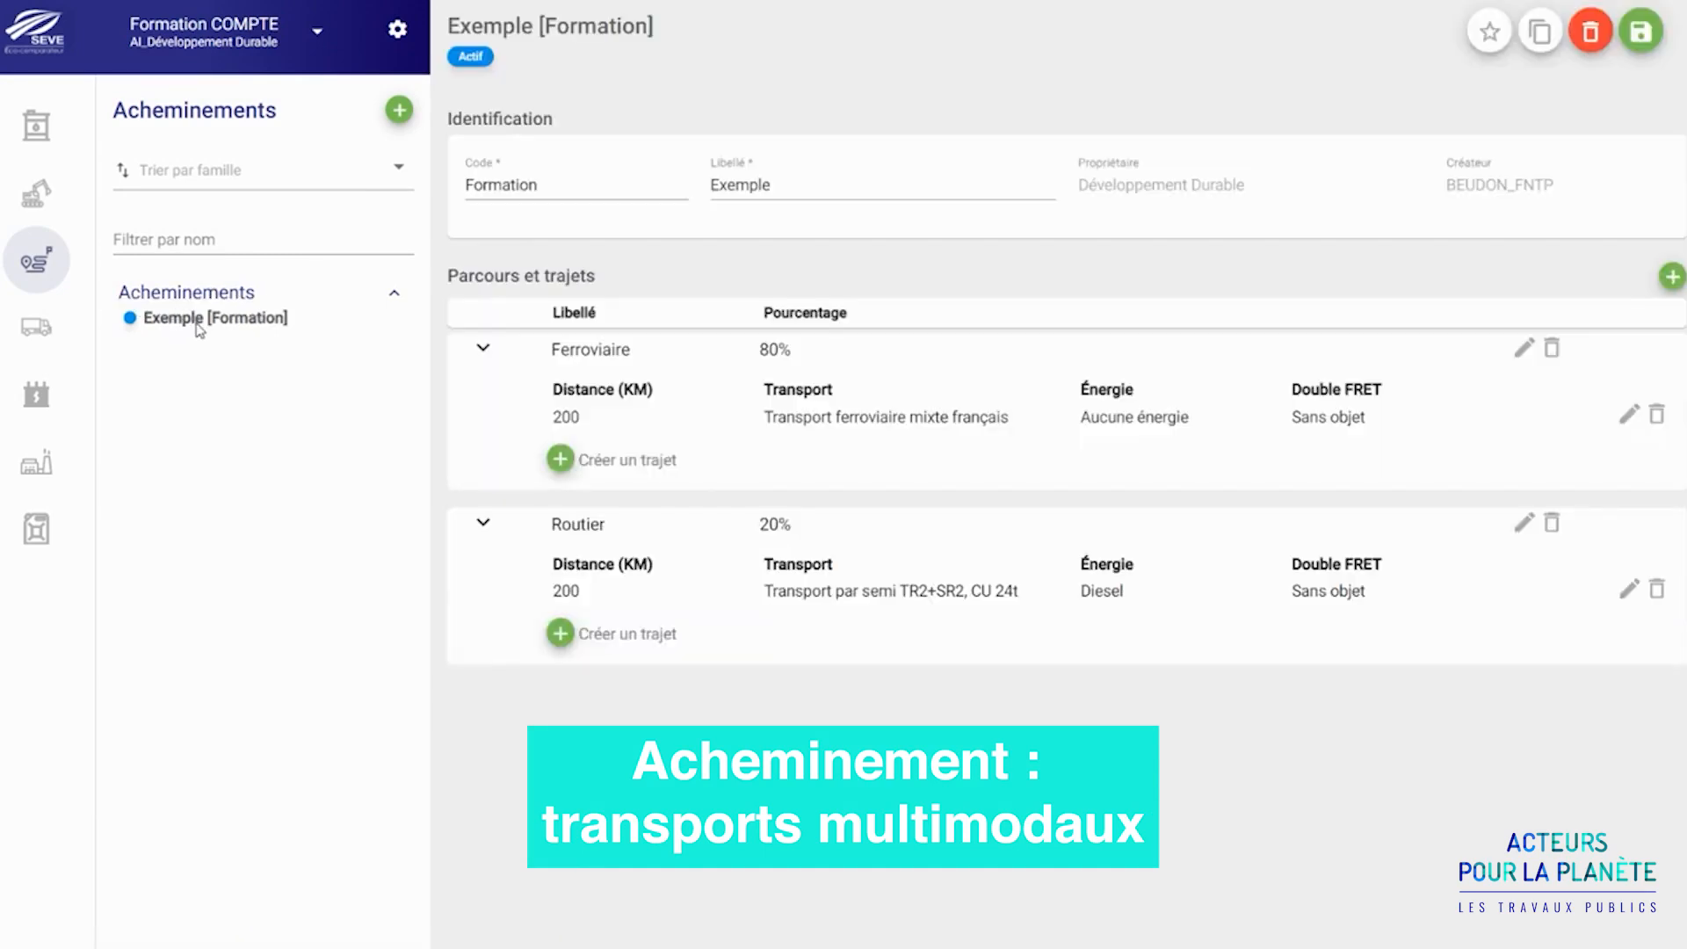
Expand the Ferroviaire, Fluvial, Maritime and Routier transport families and view Transport par semi TR2+SR2, CU 24t [TR100].
{"action": "left_click", "coordinate": [37, 333]}
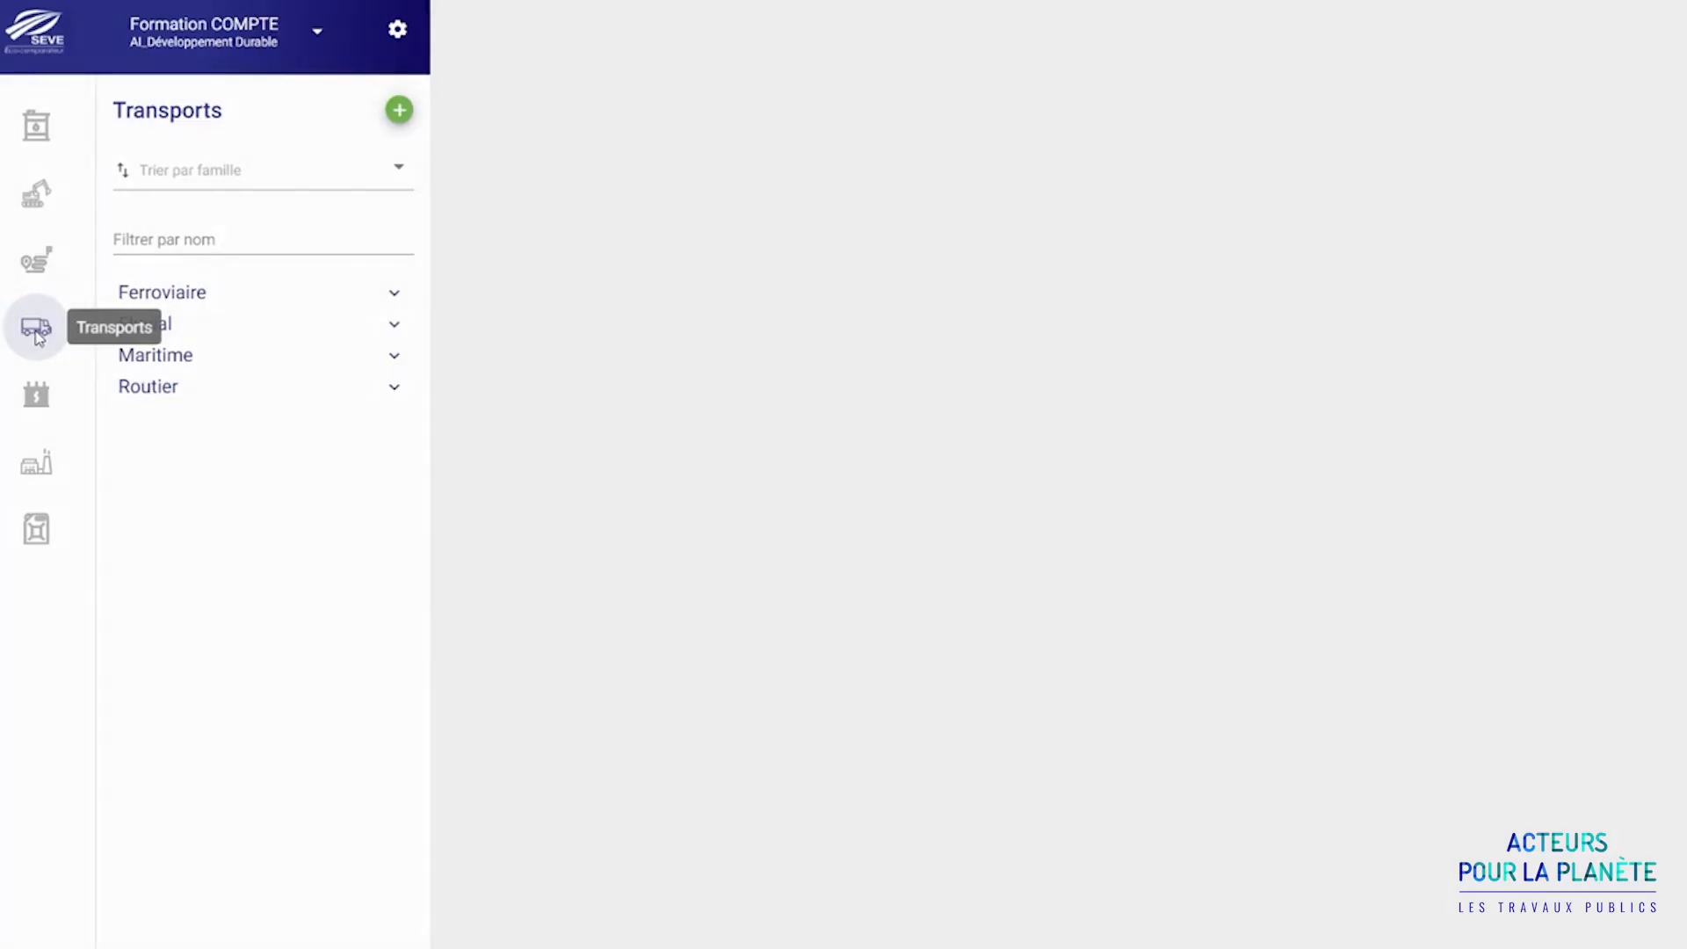
{"action": "left_click", "coordinate": [161, 299]}
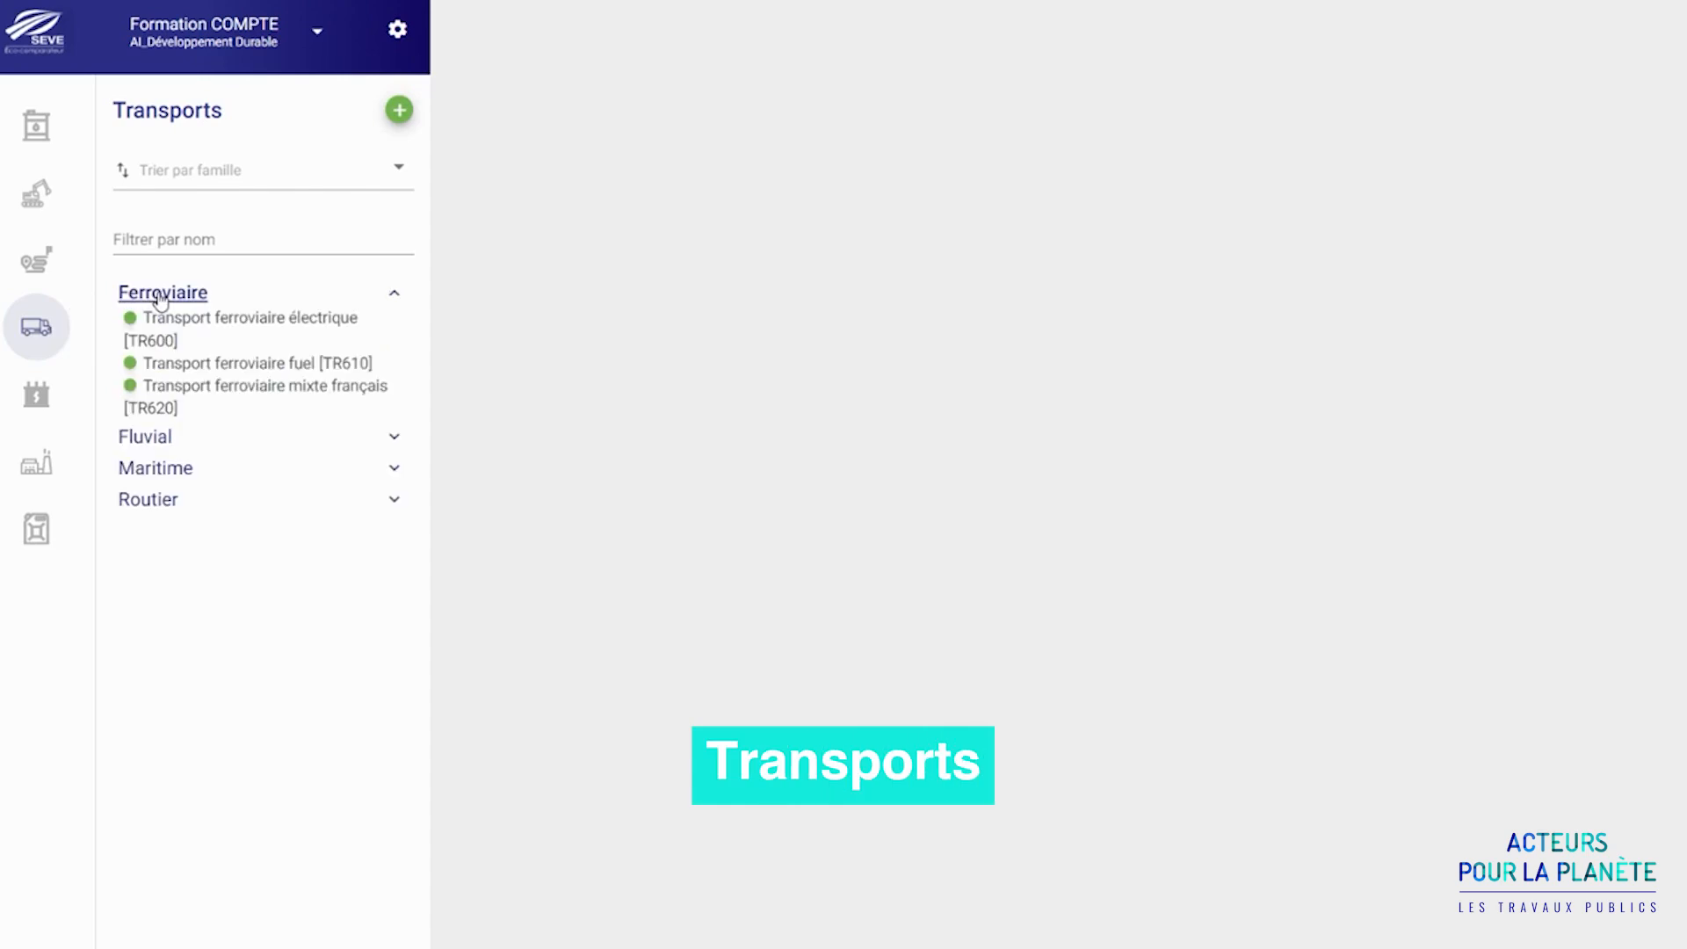
{"action": "left_click", "coordinate": [159, 441]}
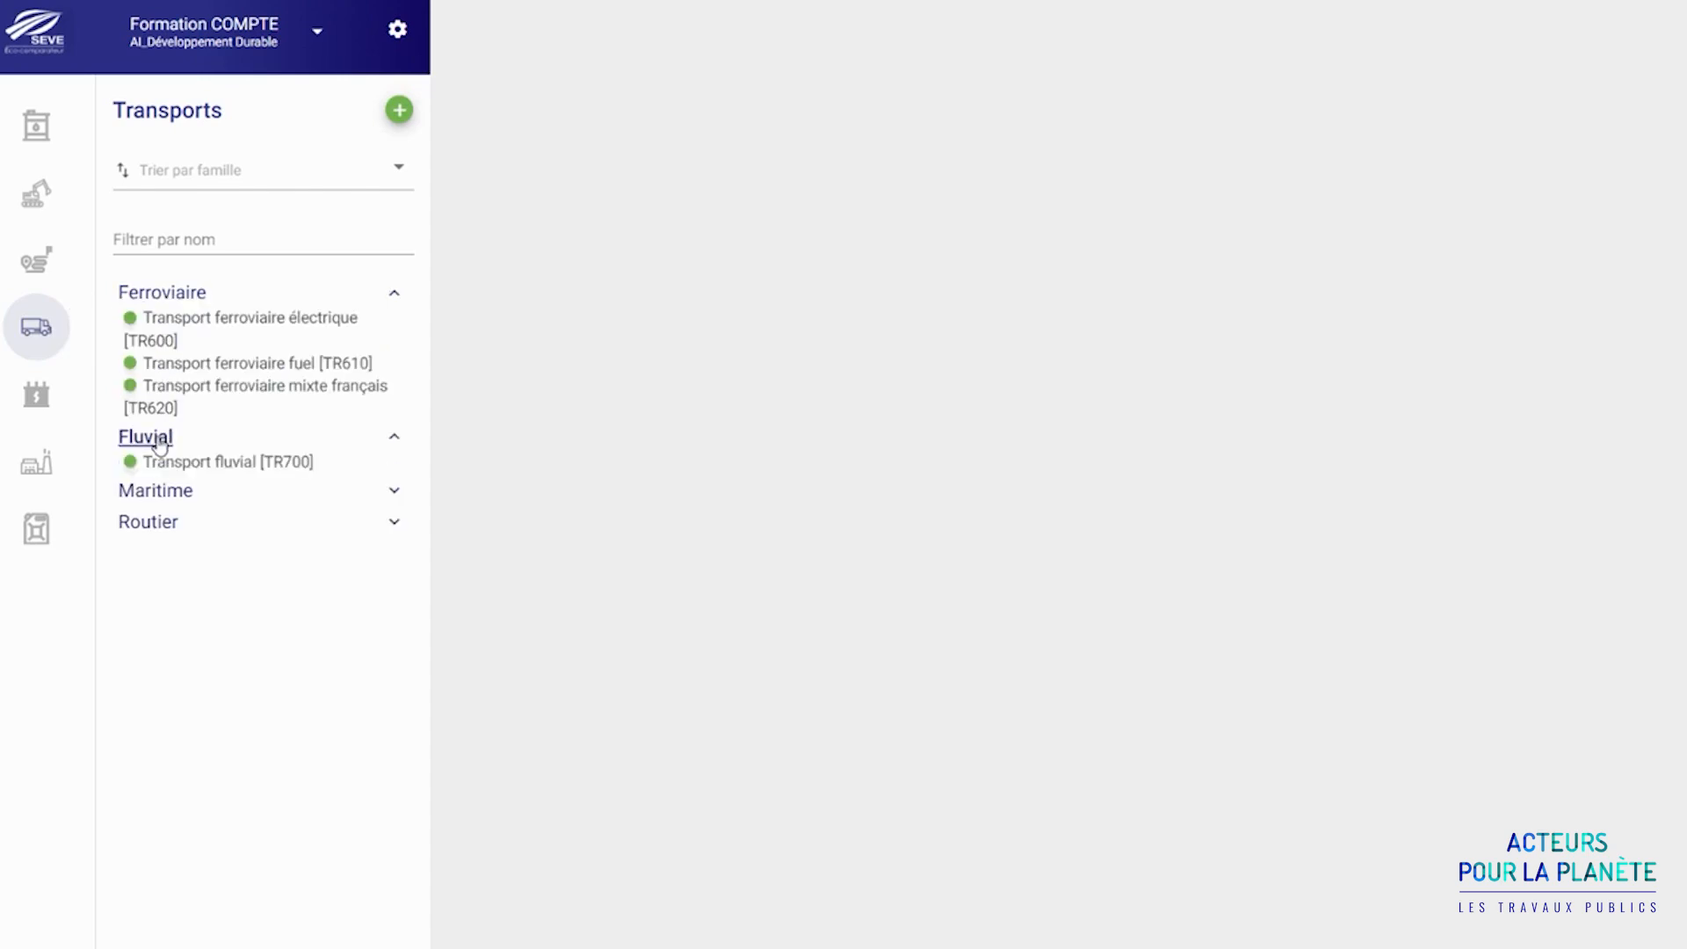
{"action": "left_click", "coordinate": [162, 499]}
{"action": "left_click", "coordinate": [161, 550]}
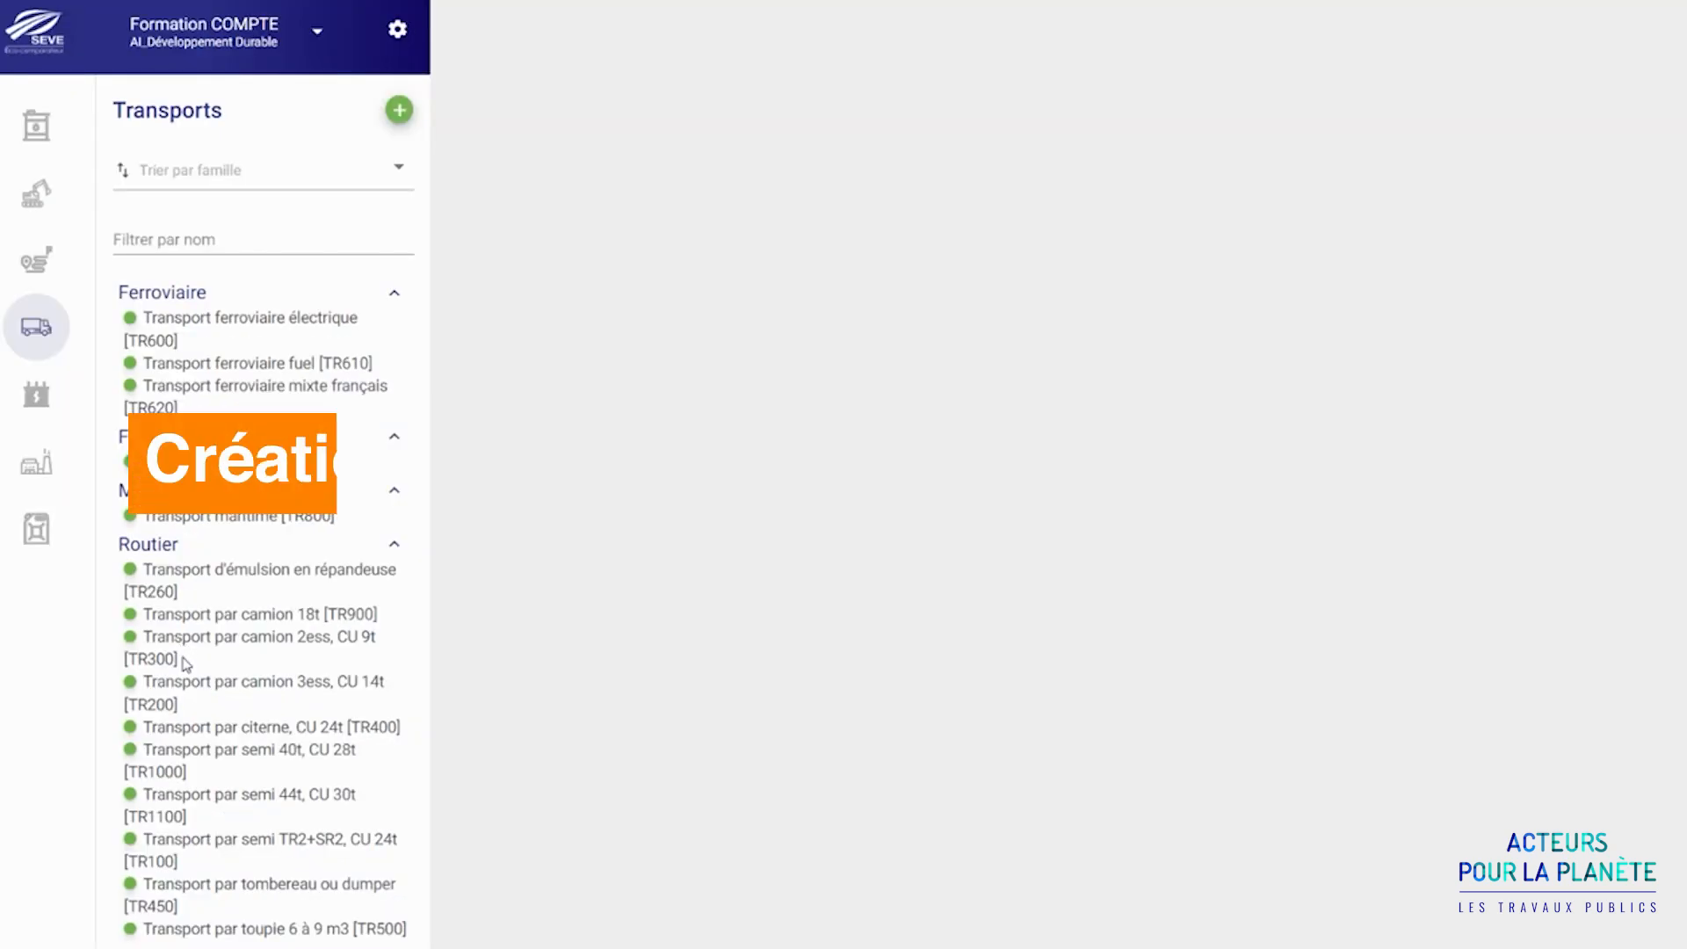
{"action": "left_click", "coordinate": [212, 843]}
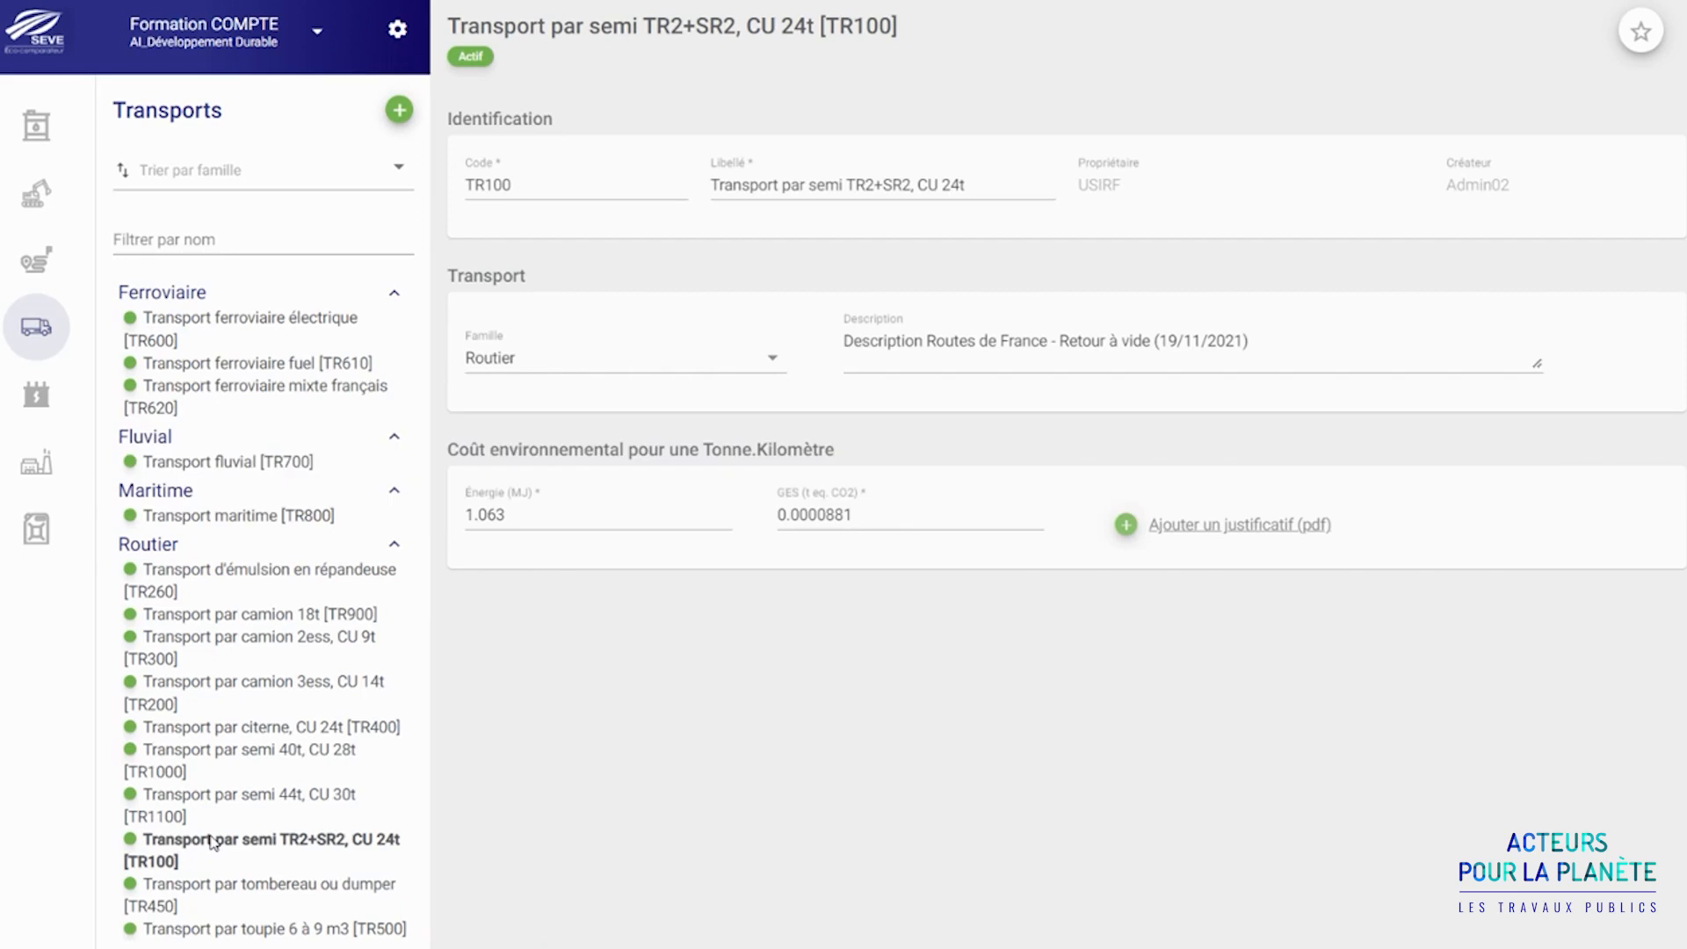
Start a new industry with code and label Exemple, in the family Usine d'enrobés [CEE].
{"action": "left_click", "coordinate": [39, 465]}
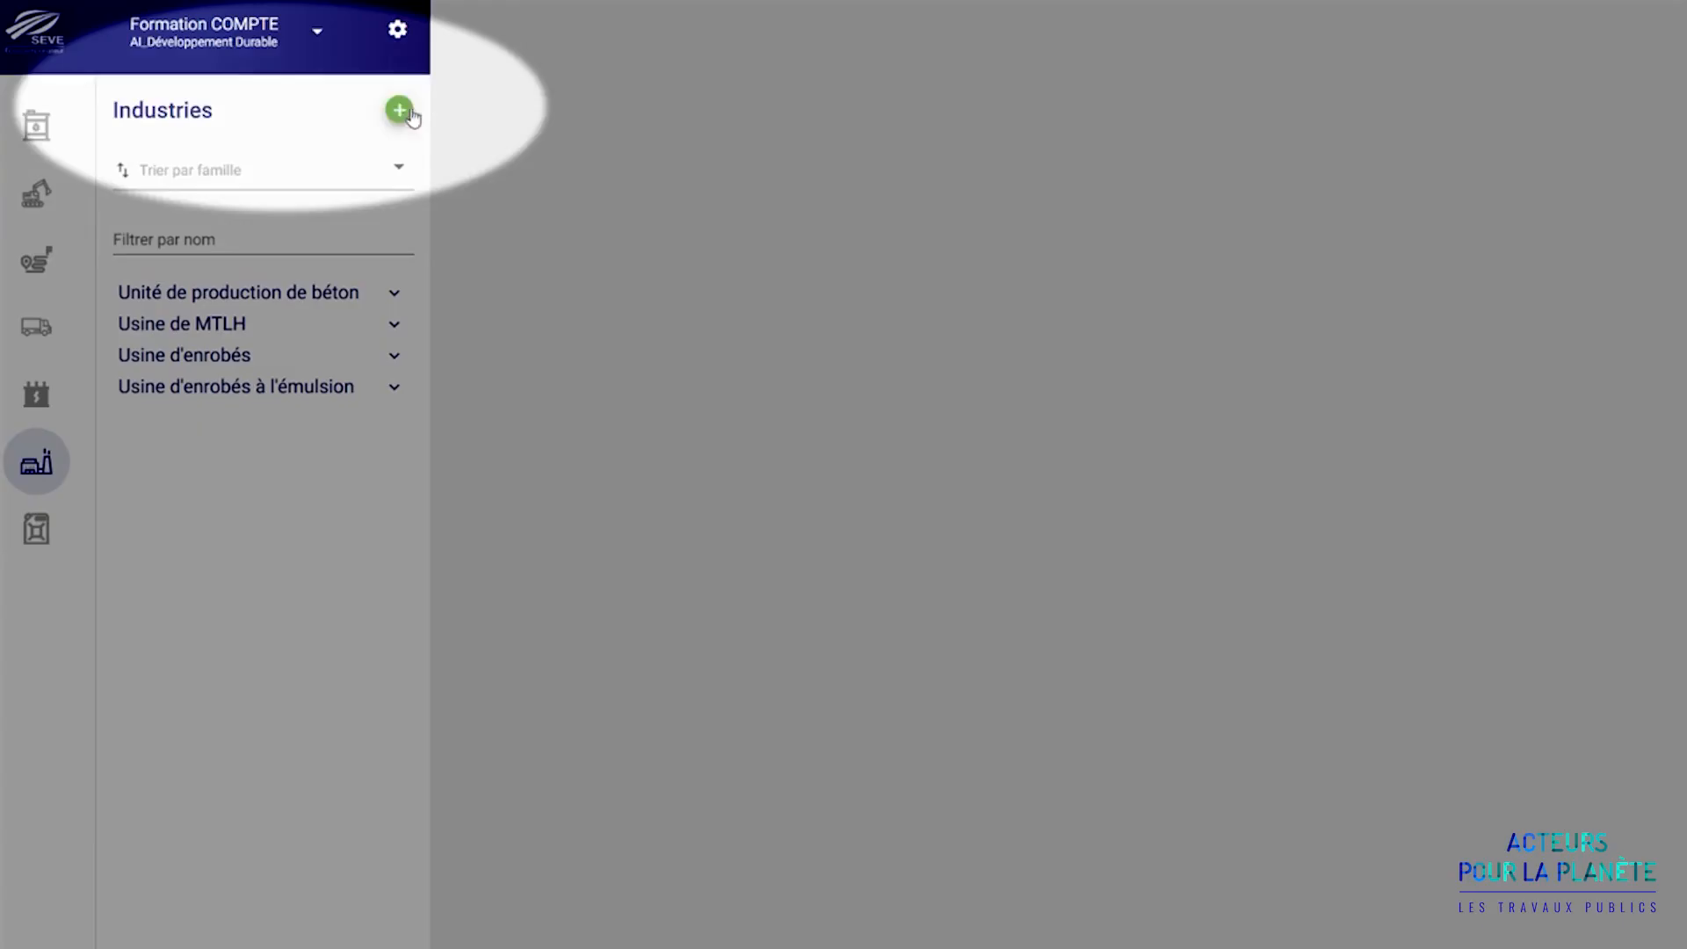
{"action": "left_click", "coordinate": [409, 115]}
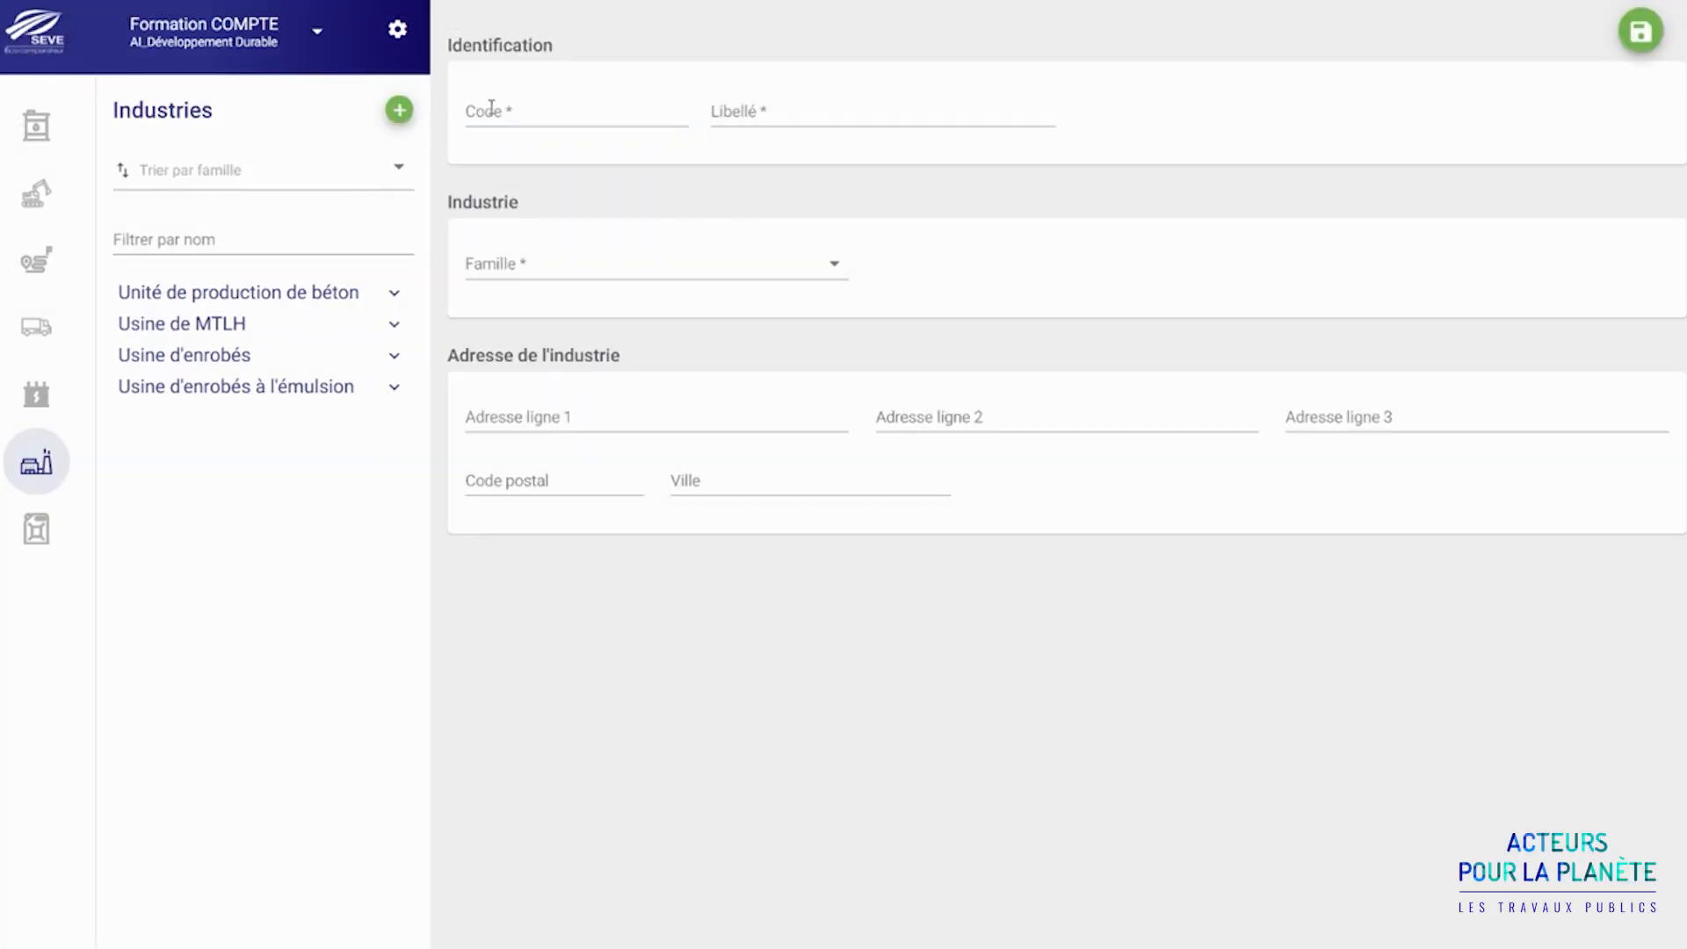
{"action": "left_click", "coordinate": [495, 110]}
{"action": "type", "text": "Exemple"}
{"action": "key", "text": "Tab"}
{"action": "type", "text": "Exemple"}
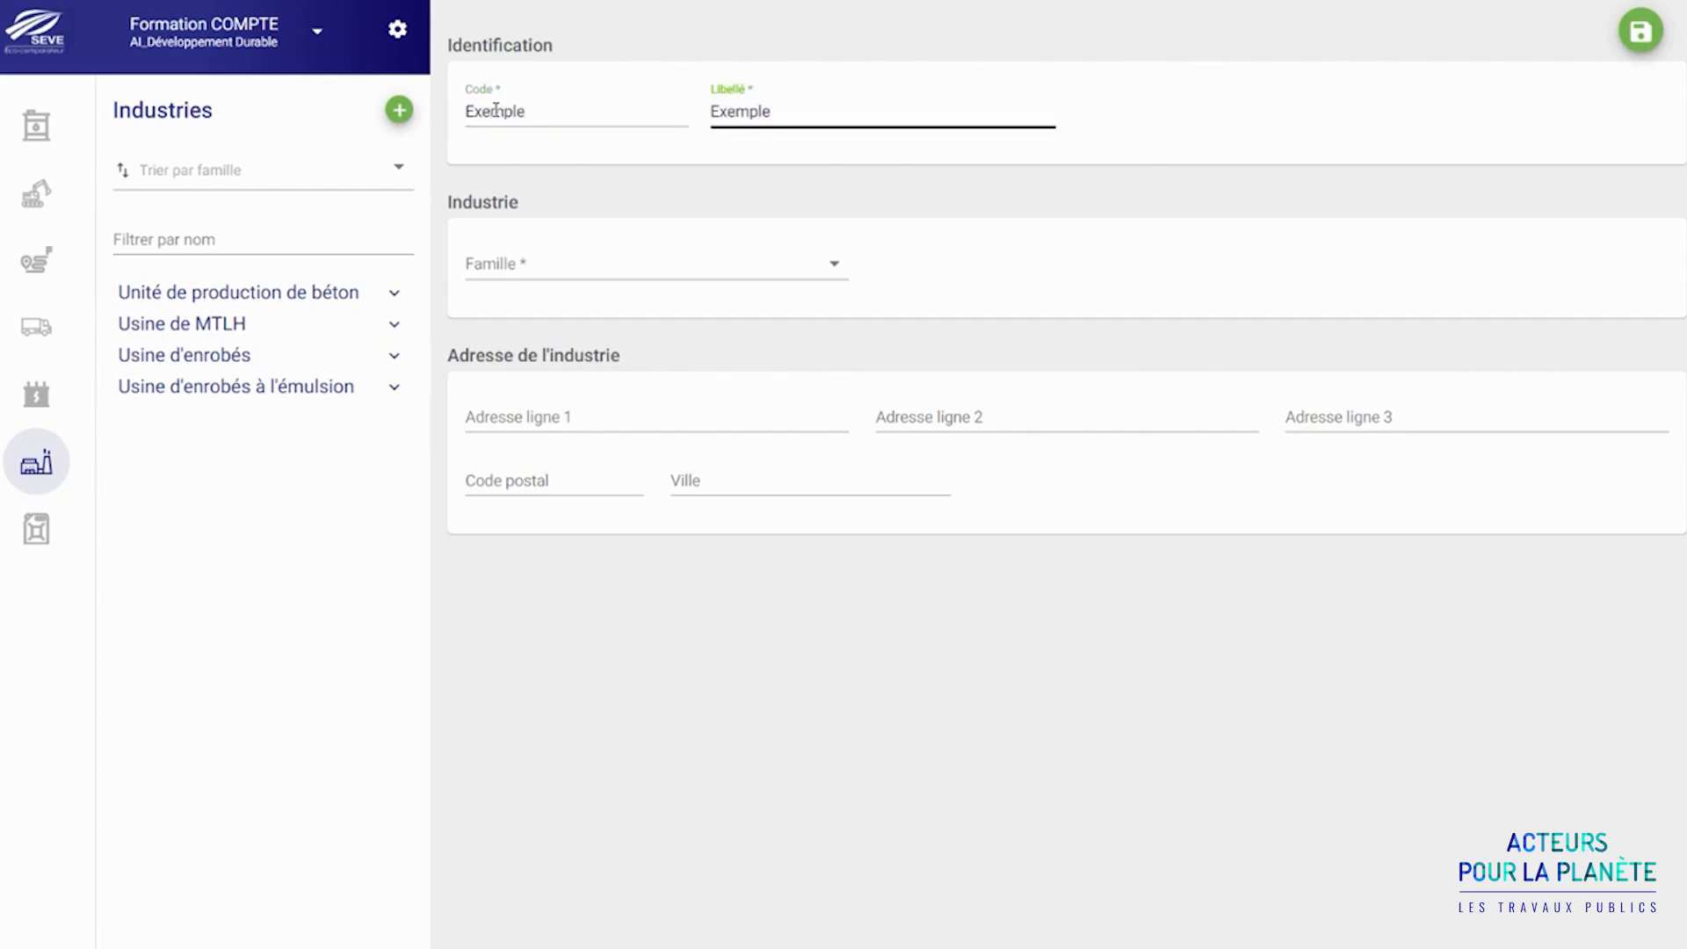
{"action": "left_click", "coordinate": [647, 267]}
{"action": "left_click", "coordinate": [624, 358]}
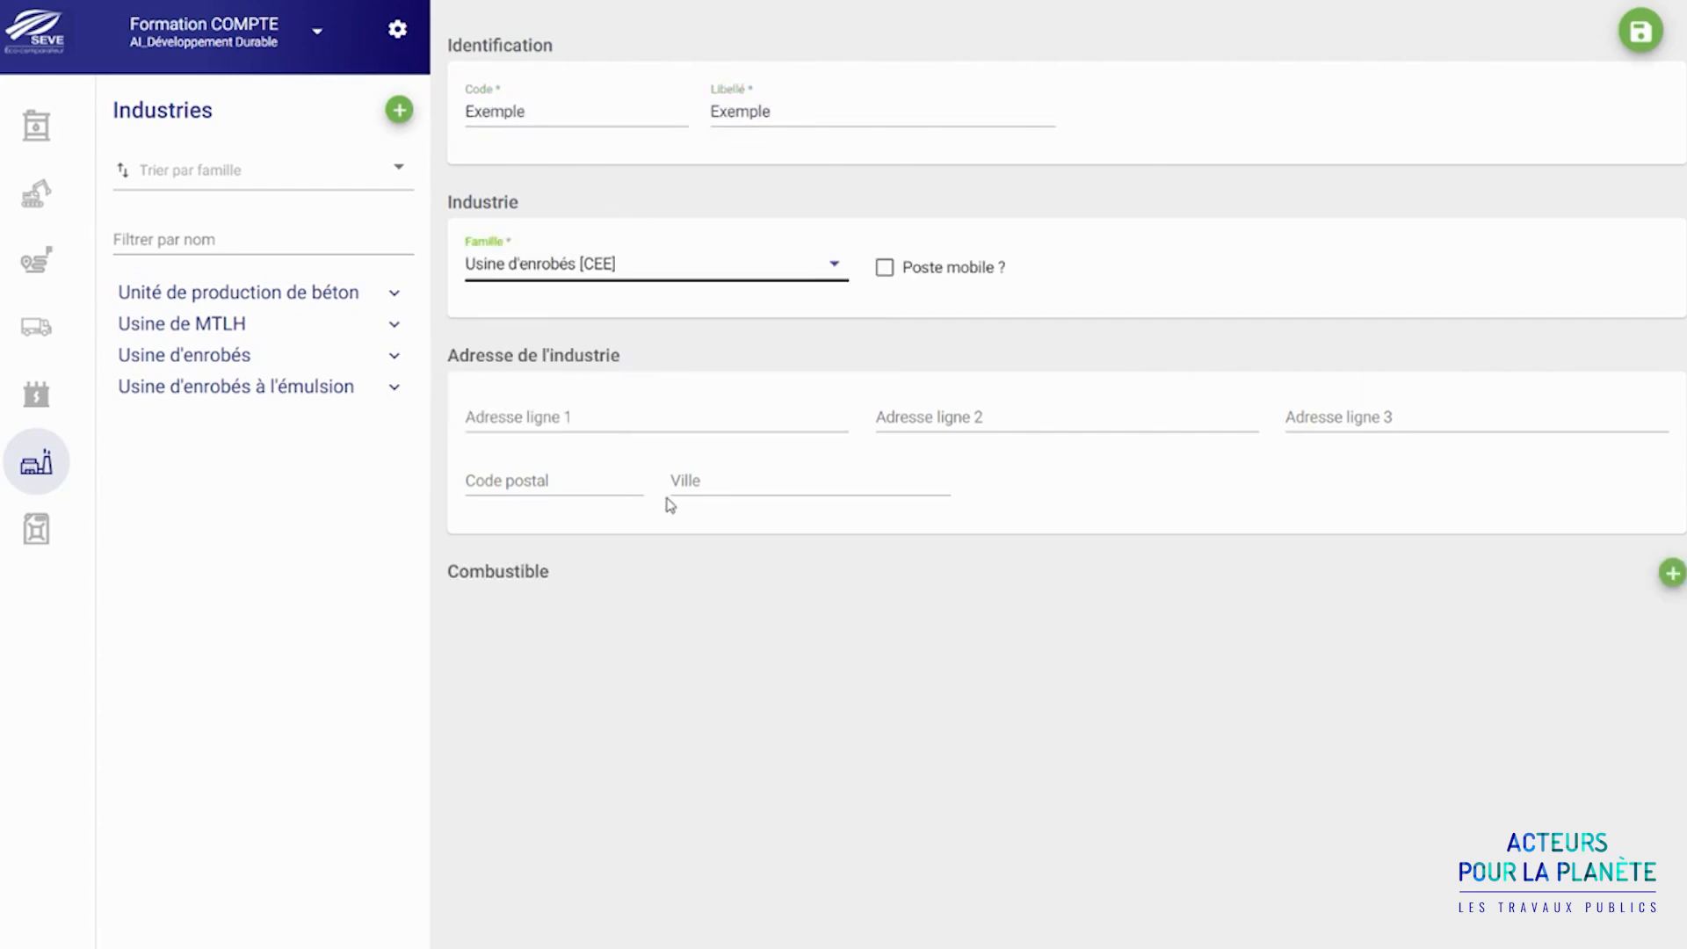
Add Gaz naturel as the industry's fuel and save the industry.
{"action": "left_click", "coordinate": [1671, 573]}
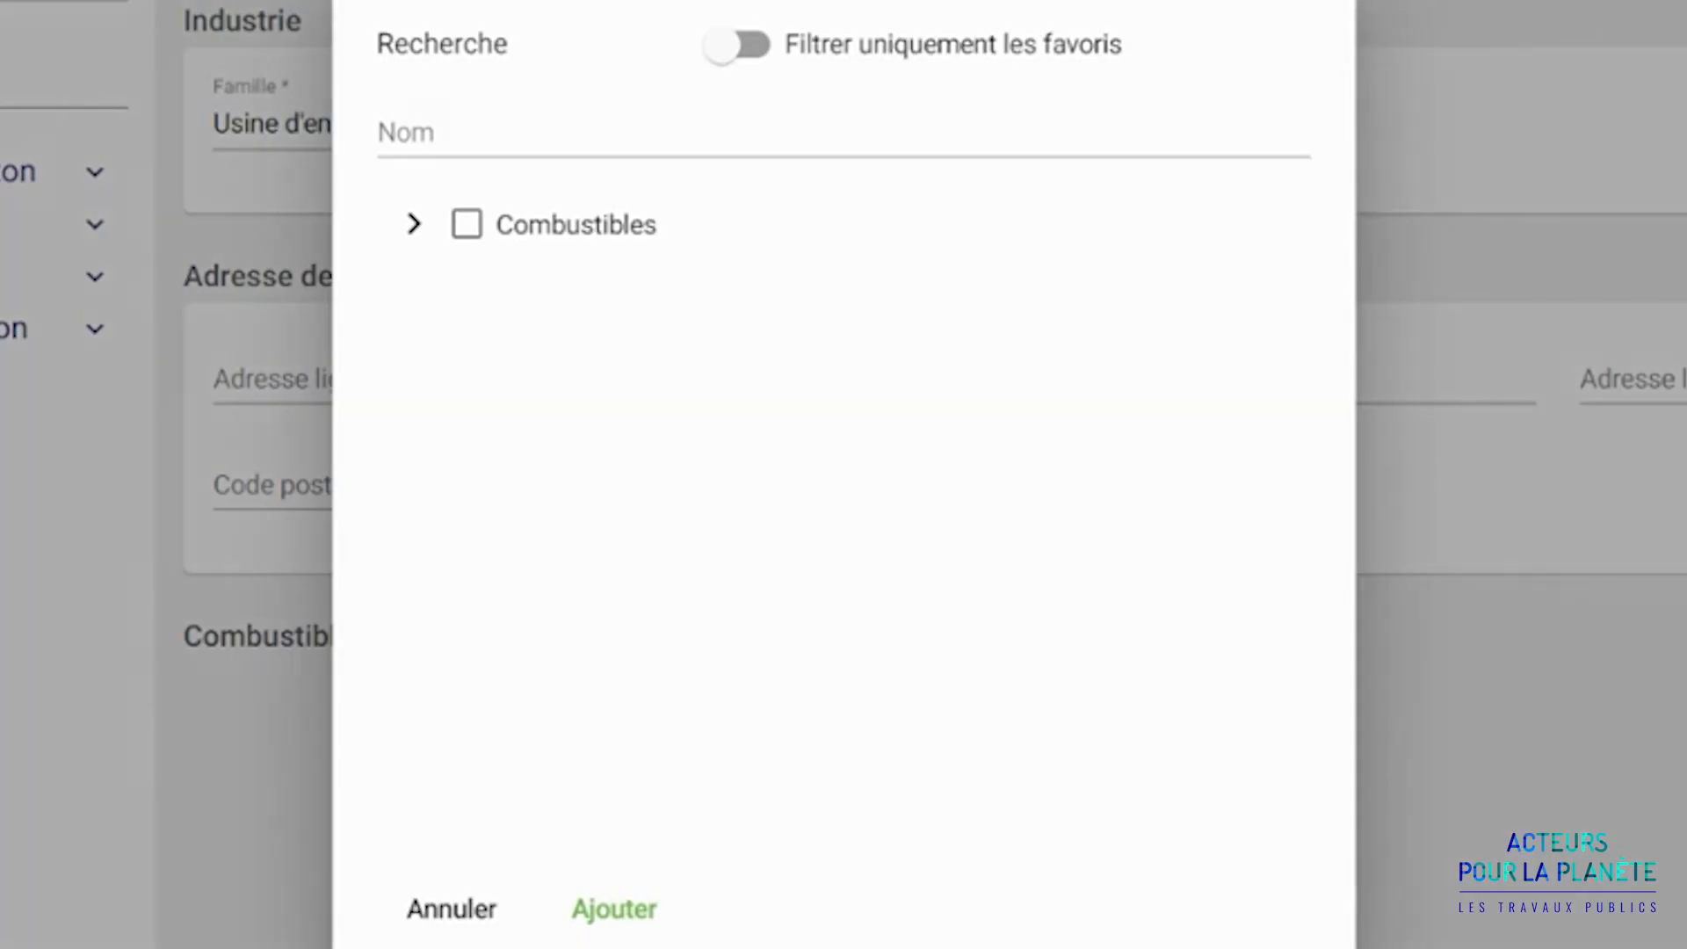
{"action": "left_click", "coordinate": [414, 224]}
{"action": "left_click", "coordinate": [504, 398]}
{"action": "left_click", "coordinate": [614, 908]}
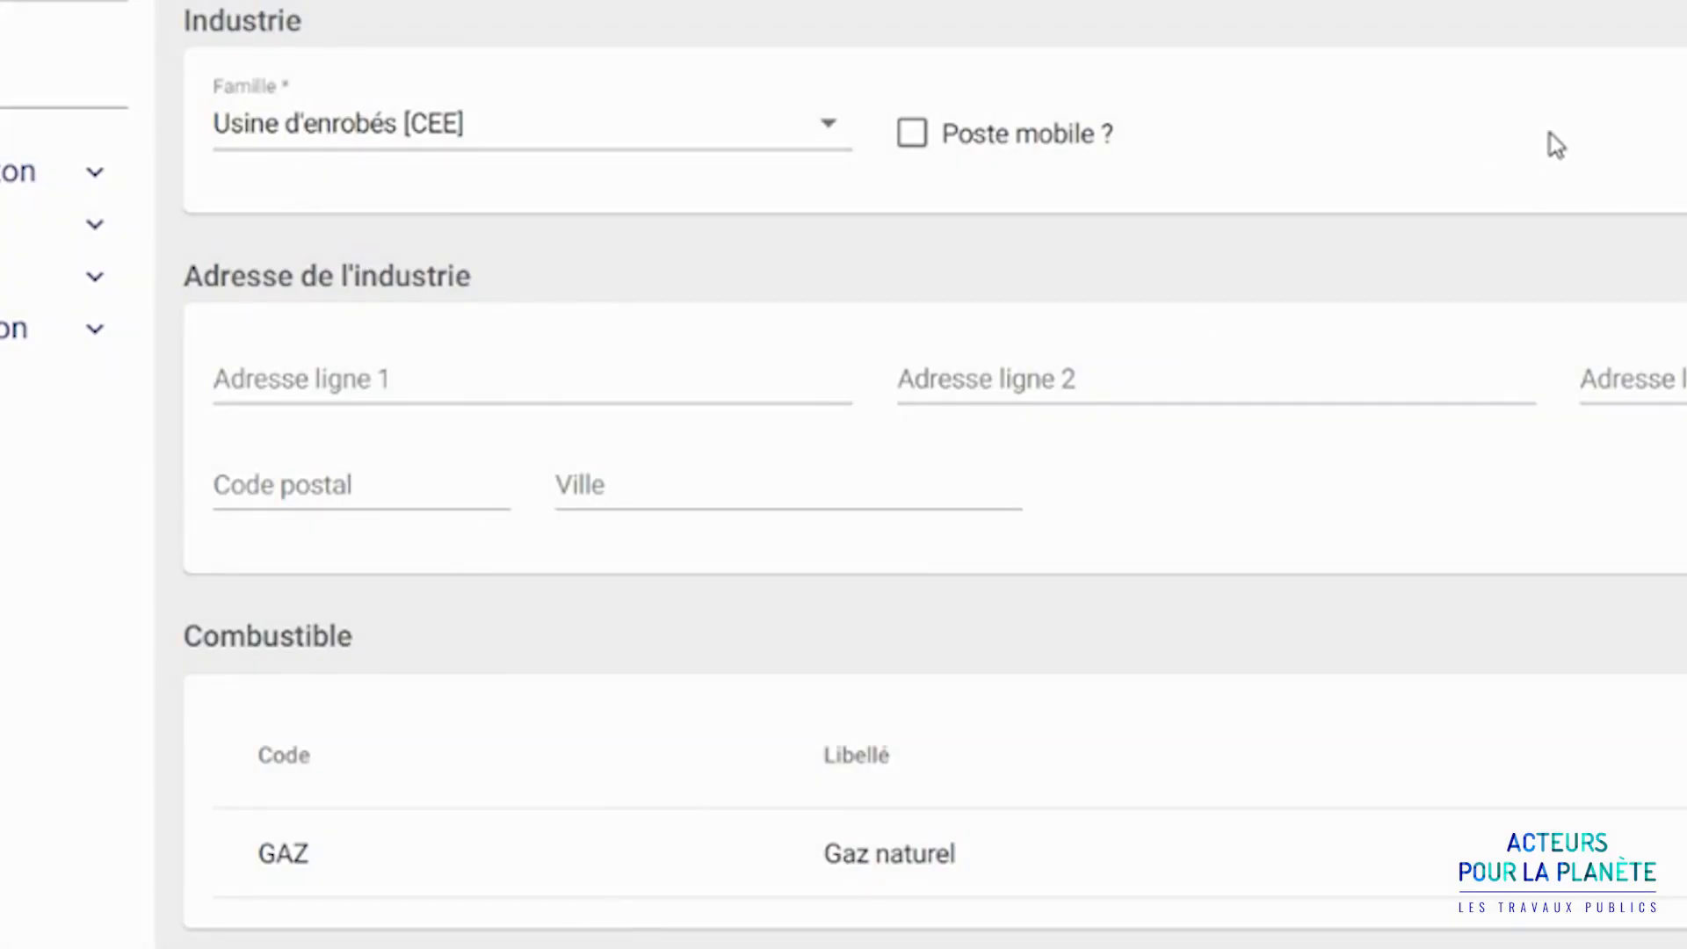
{"action": "left_click", "coordinate": [1639, 32]}
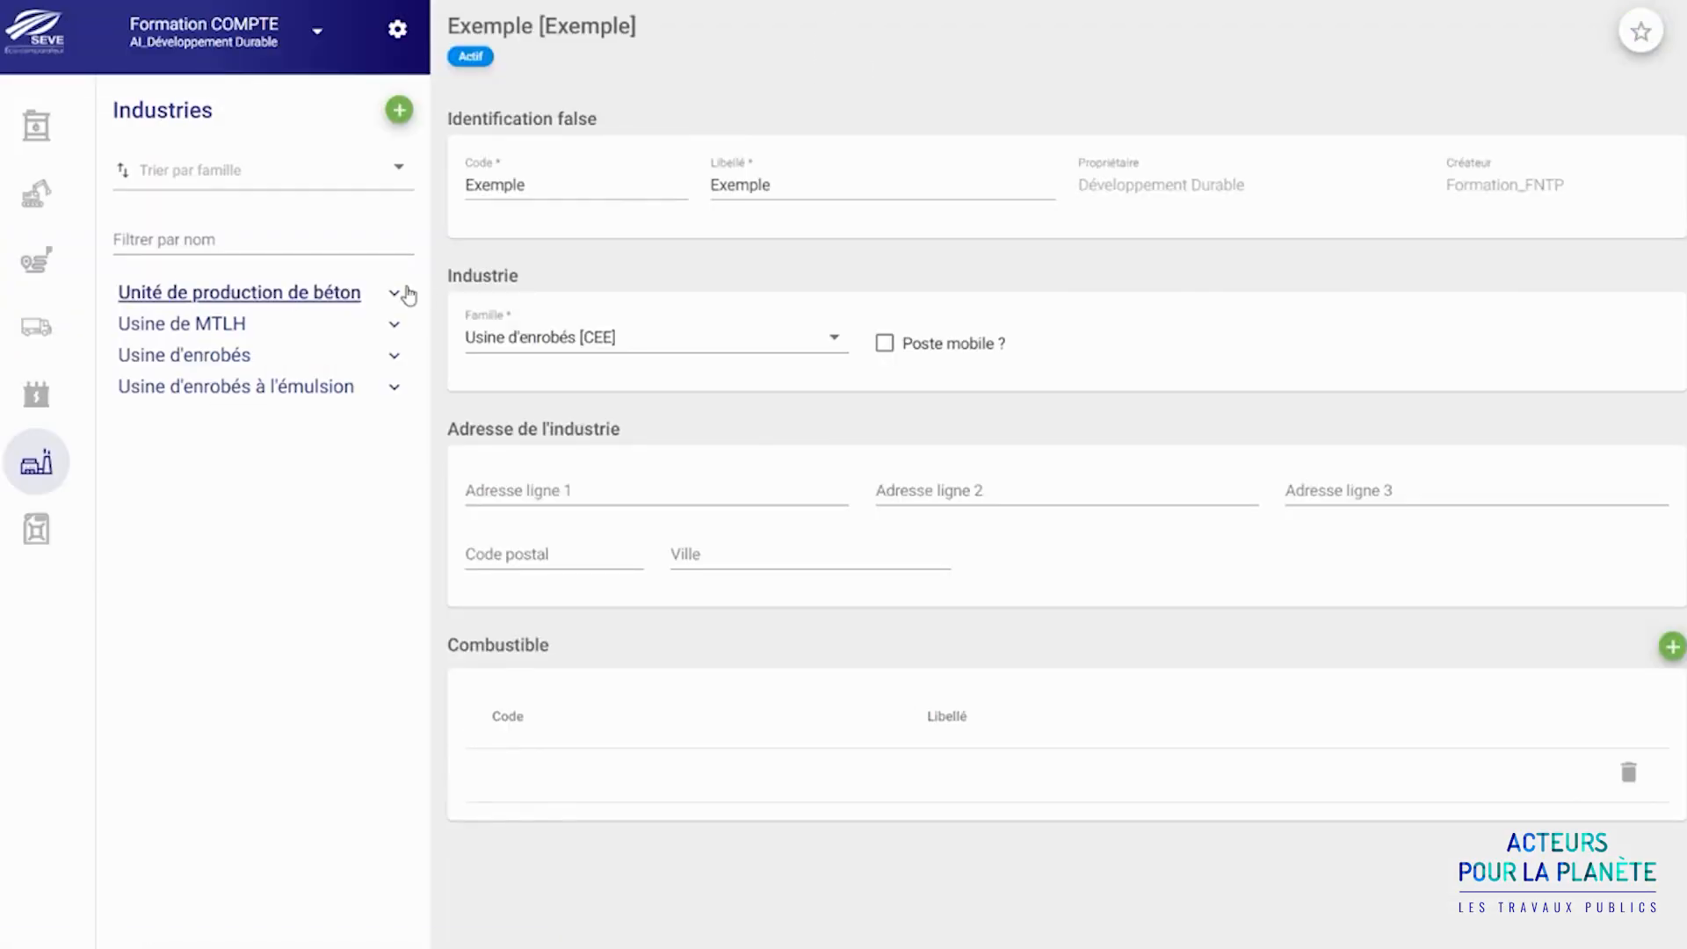
Open the newly created Exemple industry listed under the Usine d'enrobés family.
{"action": "left_click", "coordinate": [387, 359]}
{"action": "left_click", "coordinate": [170, 415]}
{"action": "left_click", "coordinate": [169, 416]}
{"action": "left_click", "coordinate": [169, 391]}
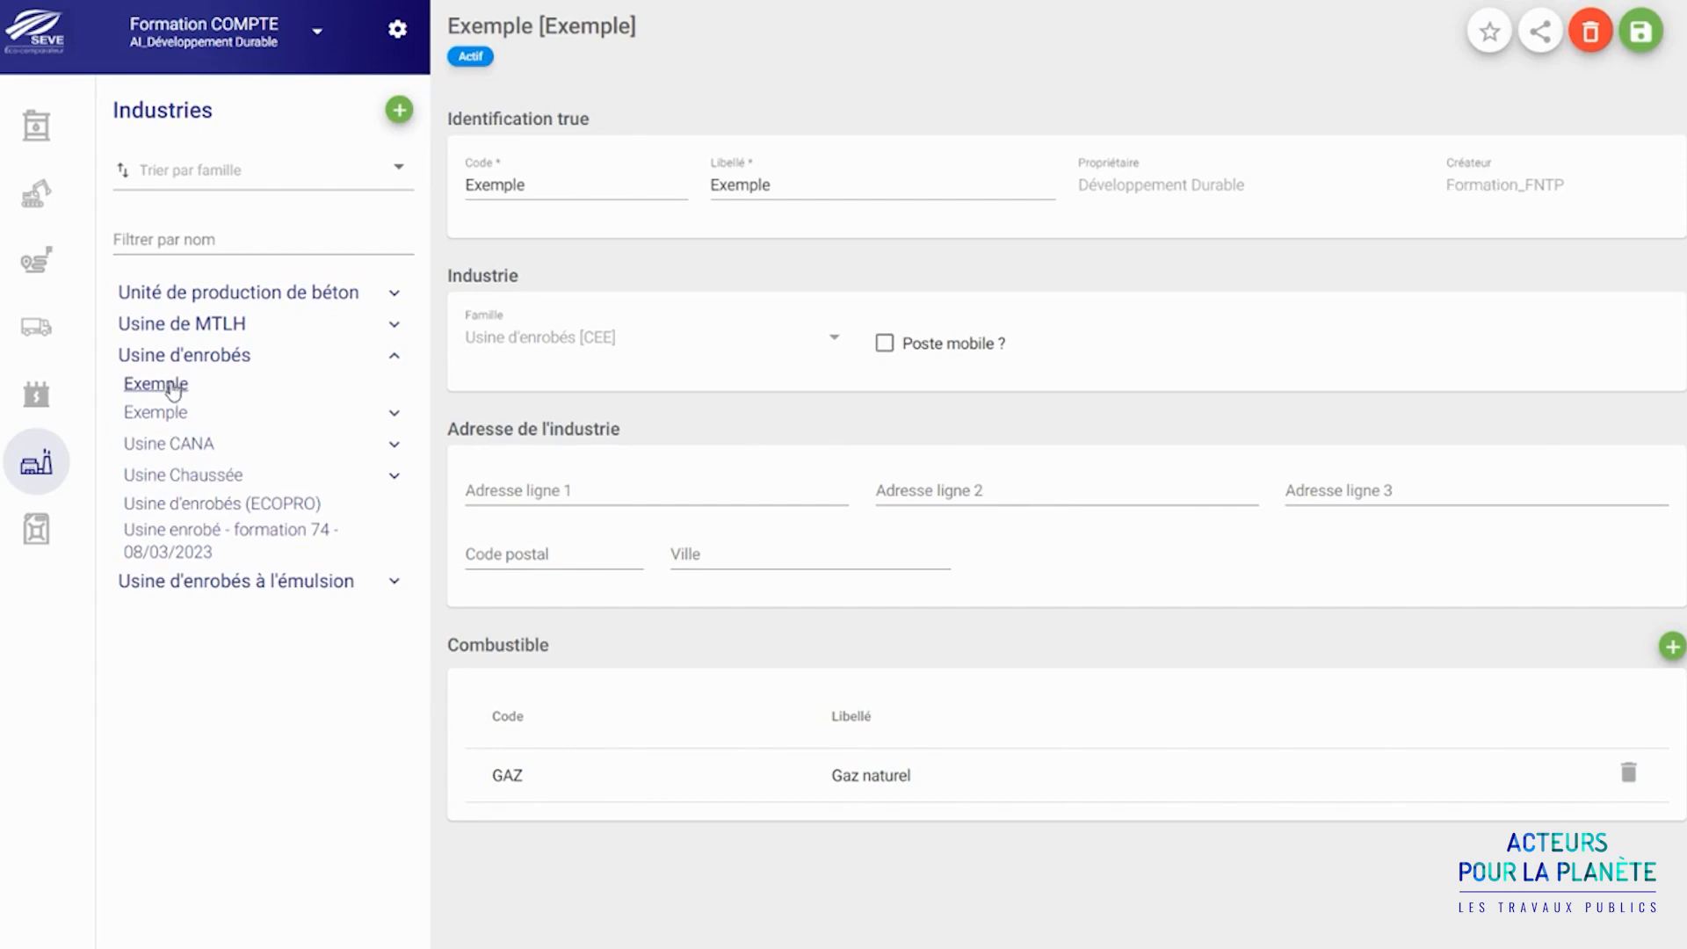
Start a new formula with code and label BG3 in the Produits et Formules library.
{"action": "left_click", "coordinate": [37, 129]}
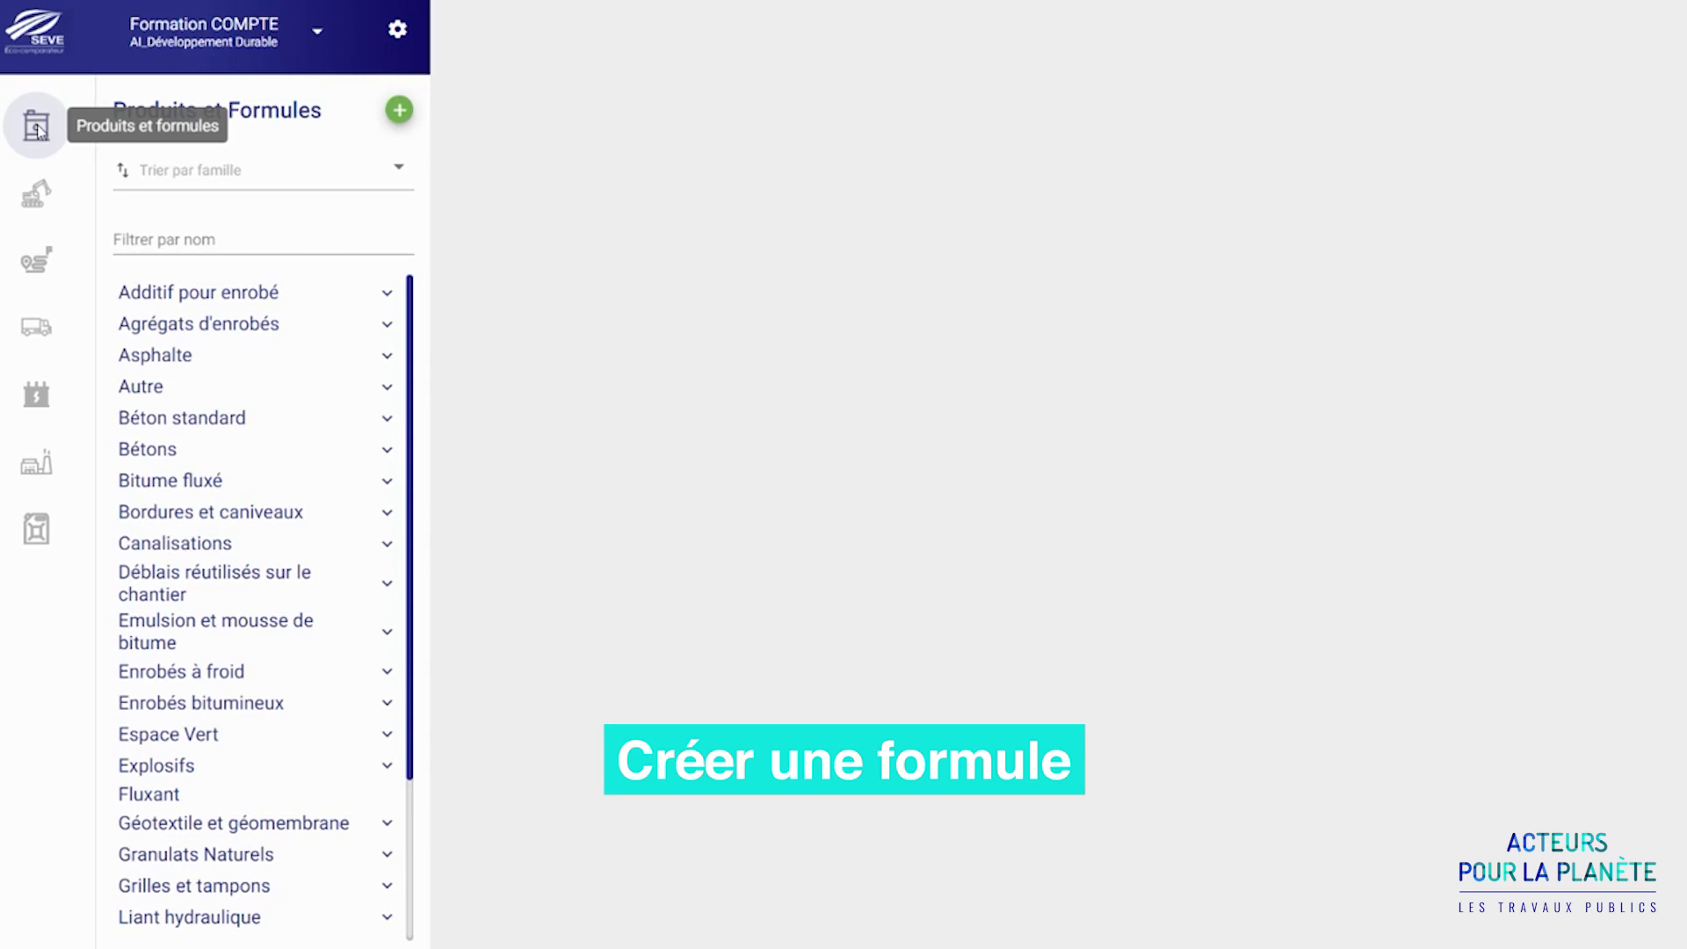
{"action": "left_click", "coordinate": [400, 111]}
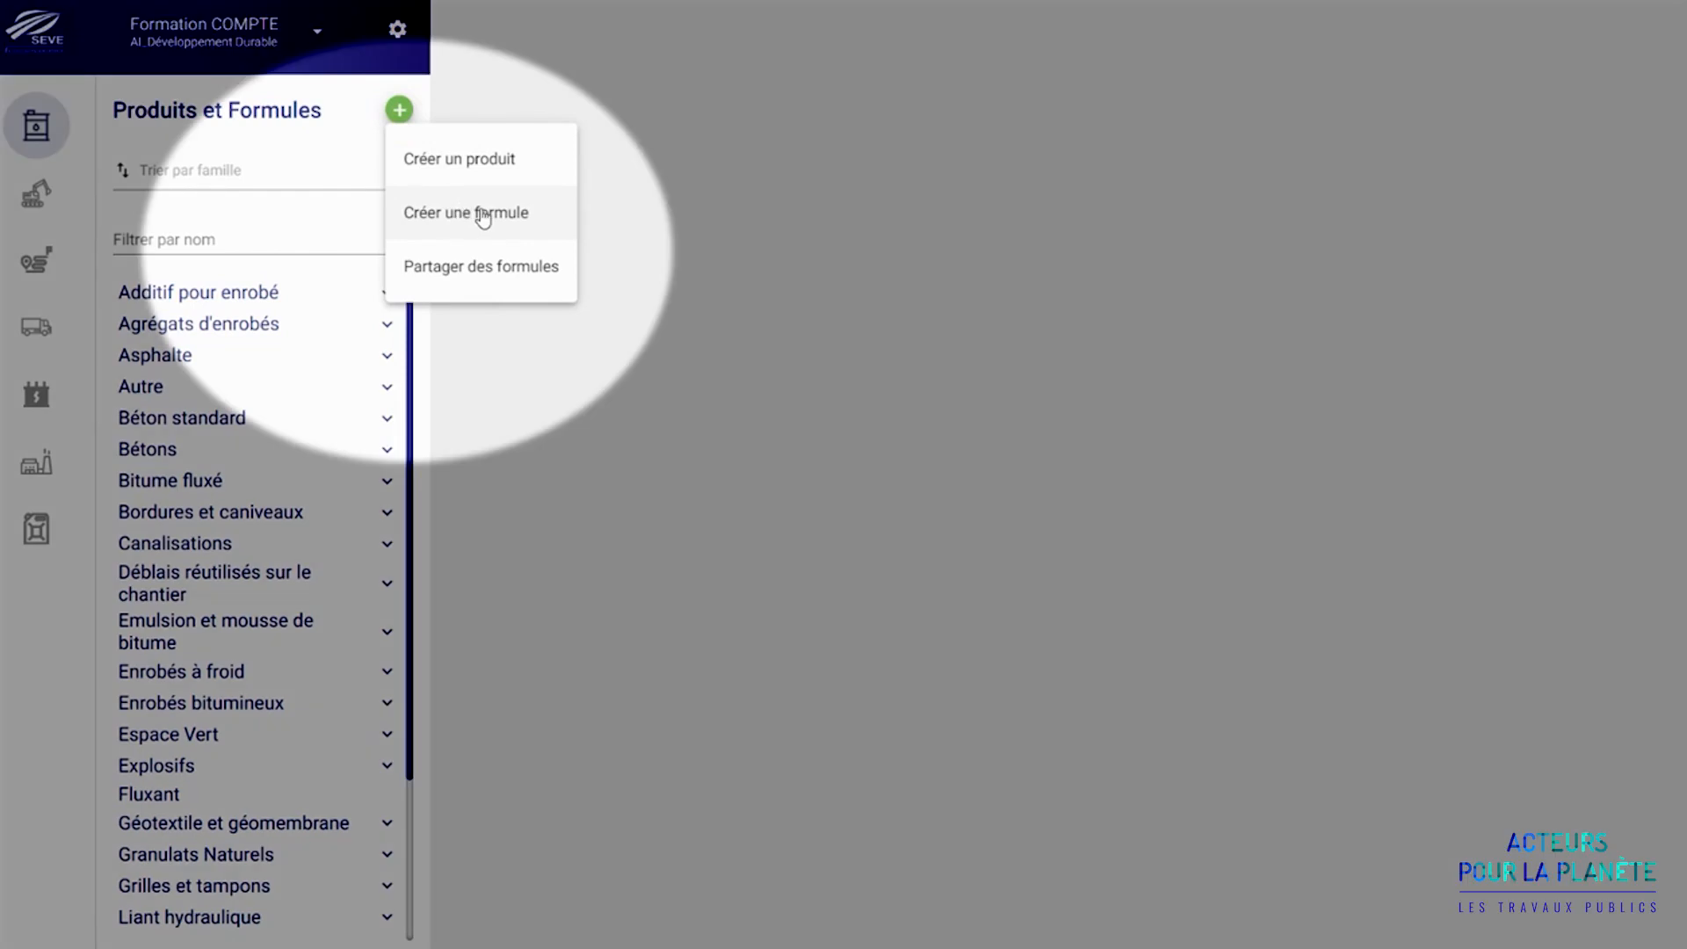
{"action": "left_click", "coordinate": [463, 210]}
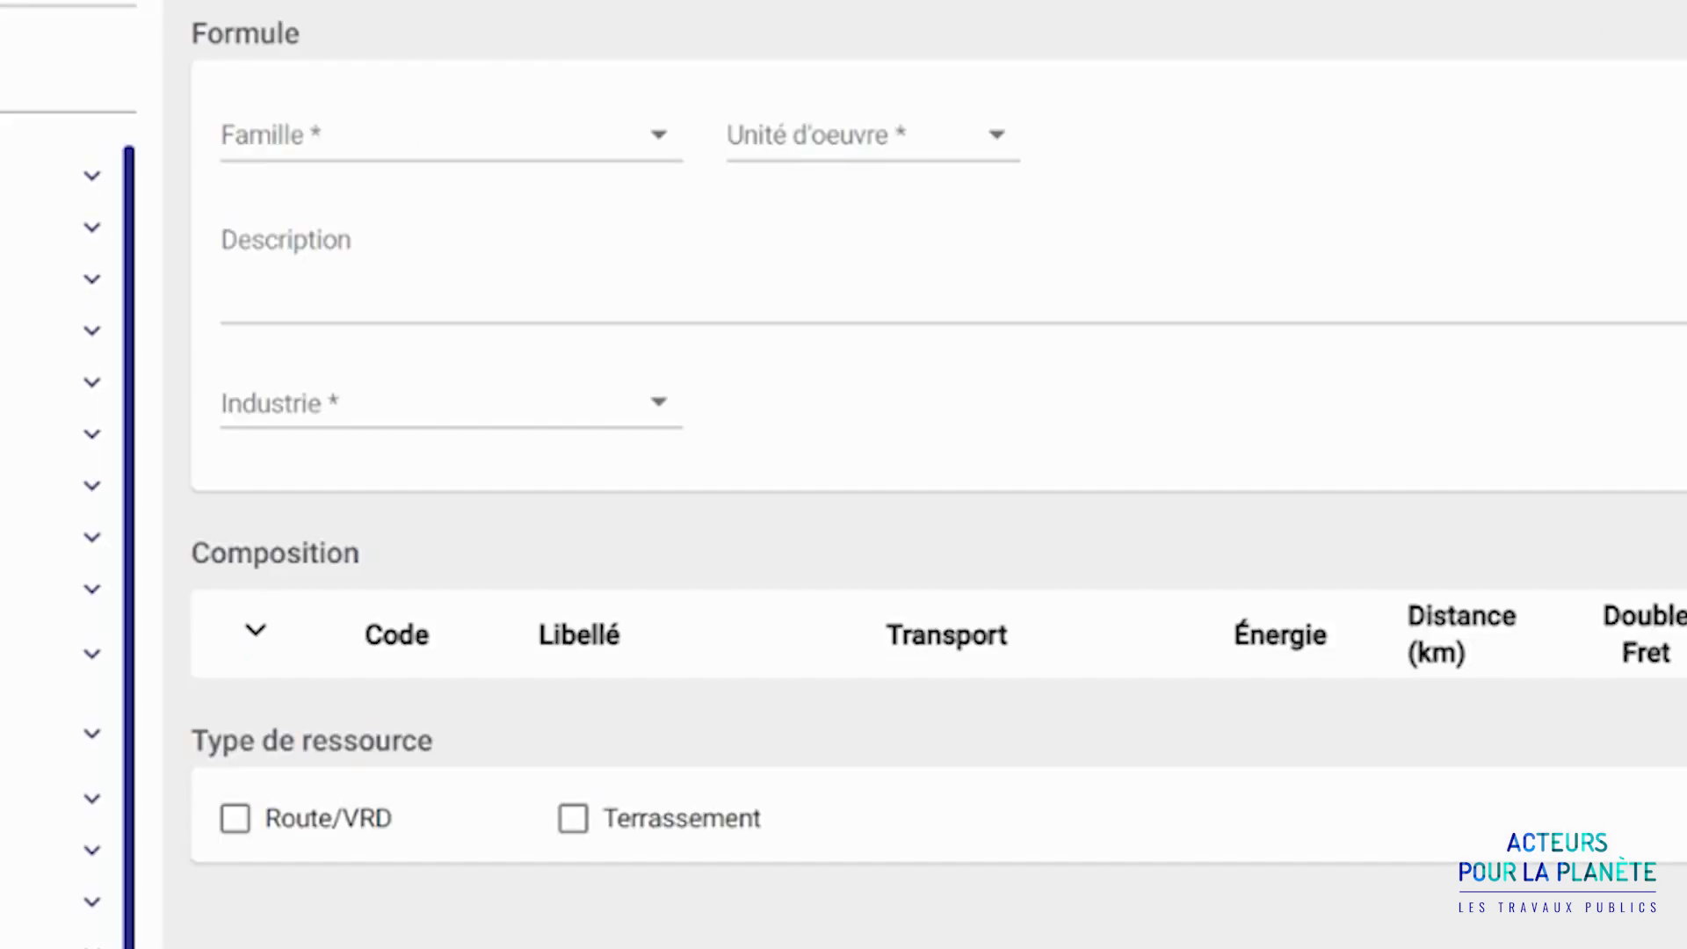
Set the formula's family to Enrobés bitumineux [EB], its unit to Tonne and its industry to Exemple [Modificati].
{"action": "left_click", "coordinate": [410, 141]}
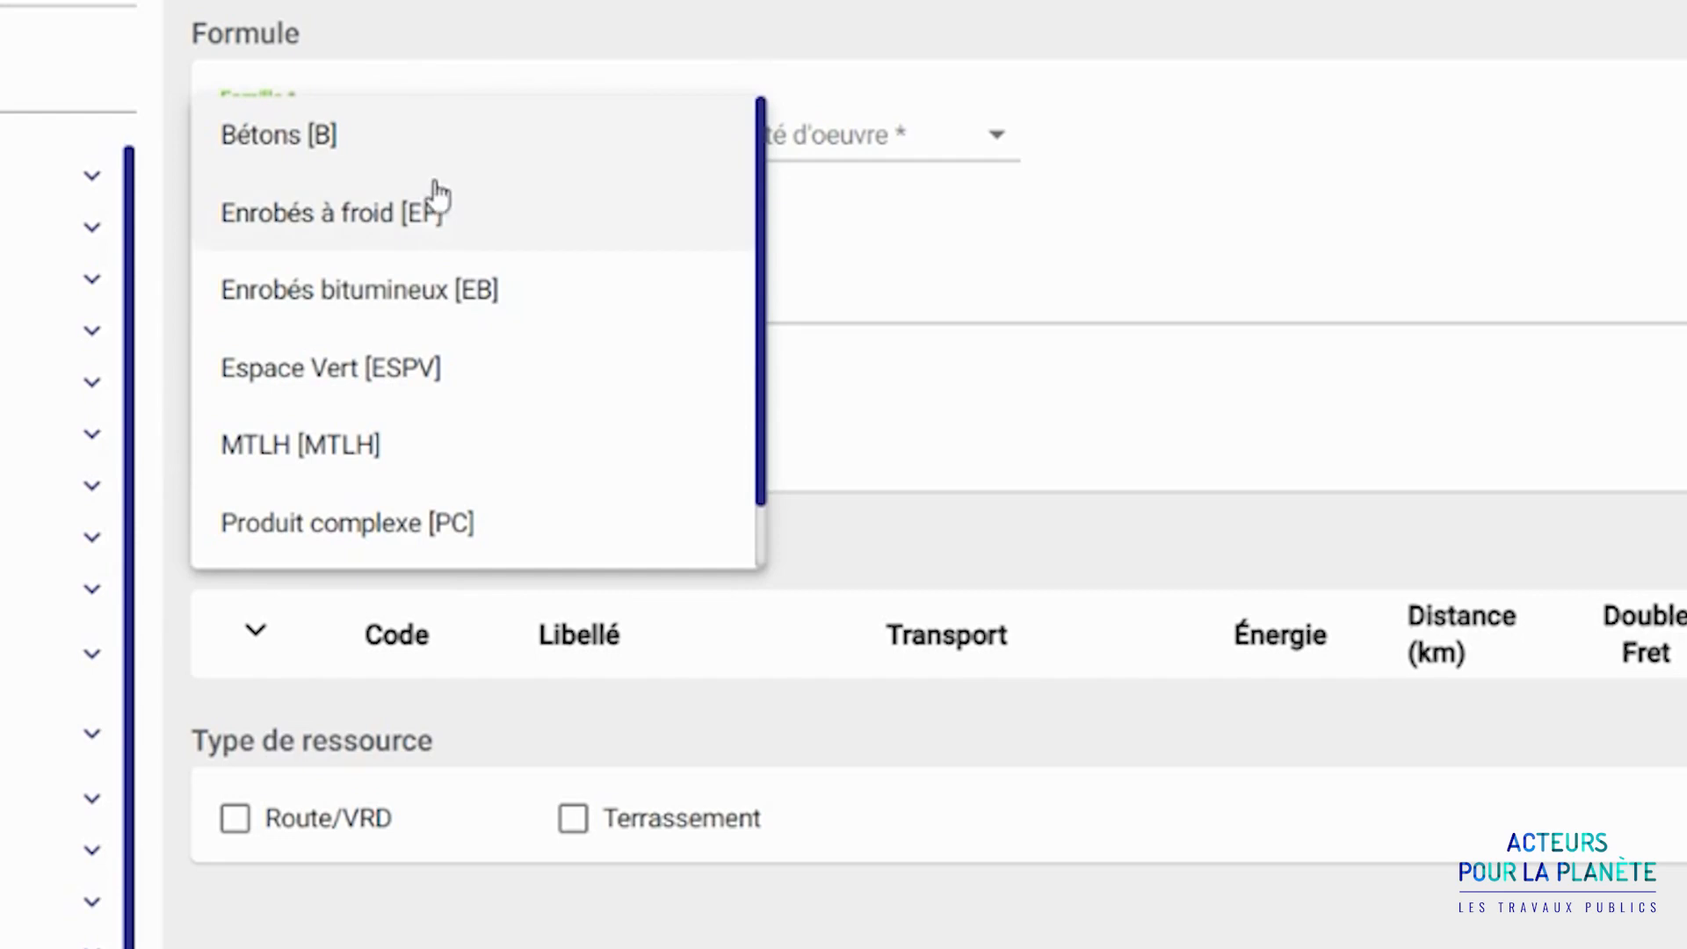
{"action": "left_click", "coordinate": [437, 294]}
{"action": "left_click", "coordinate": [778, 158]}
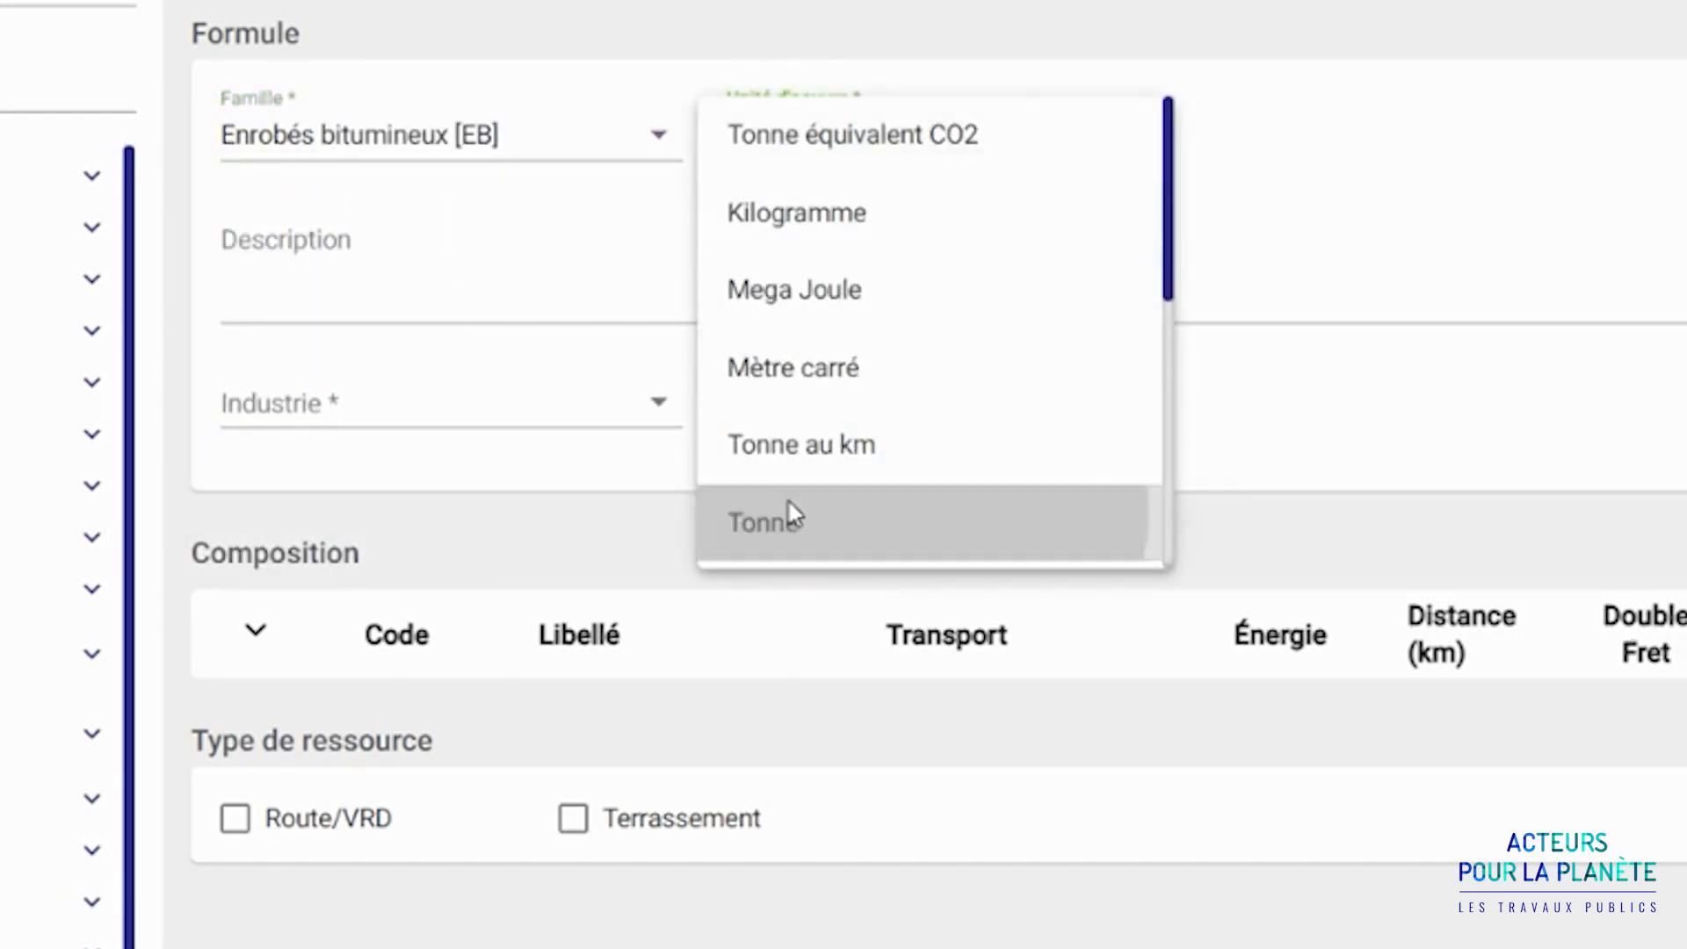
{"action": "left_click", "coordinate": [793, 518]}
{"action": "left_click", "coordinate": [658, 404]}
{"action": "left_click", "coordinate": [582, 566]}
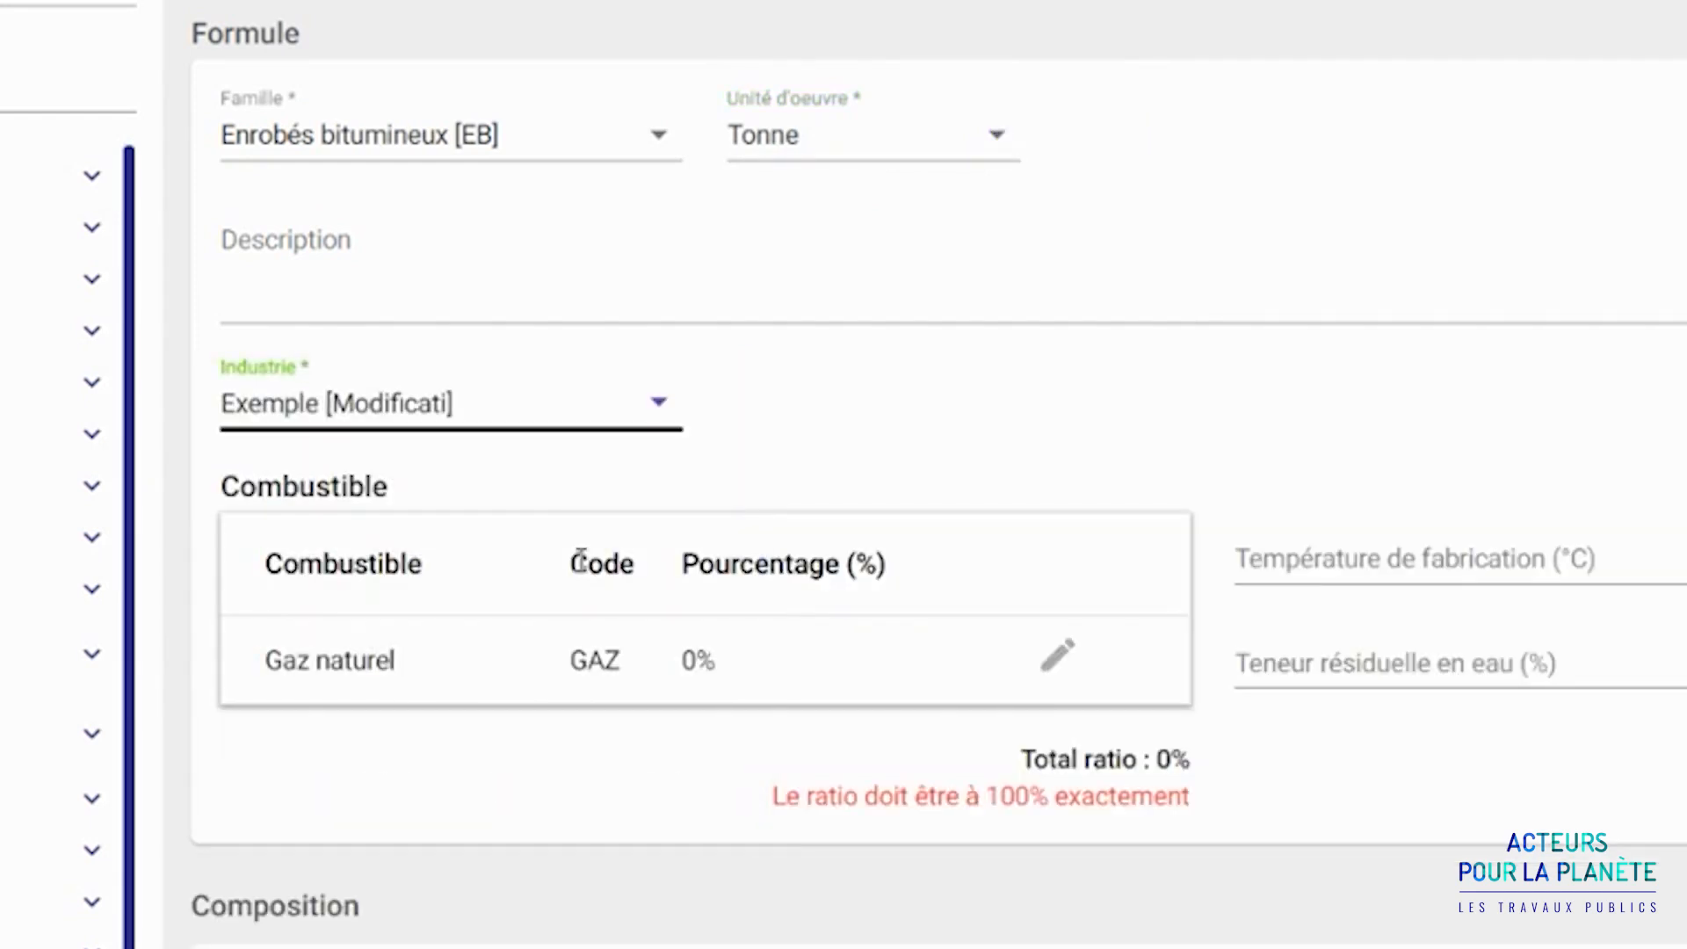
Set the Gaz naturel fuel share to 100% and the manufacturing temperature to 160 °C.
{"action": "left_click", "coordinate": [1057, 657]}
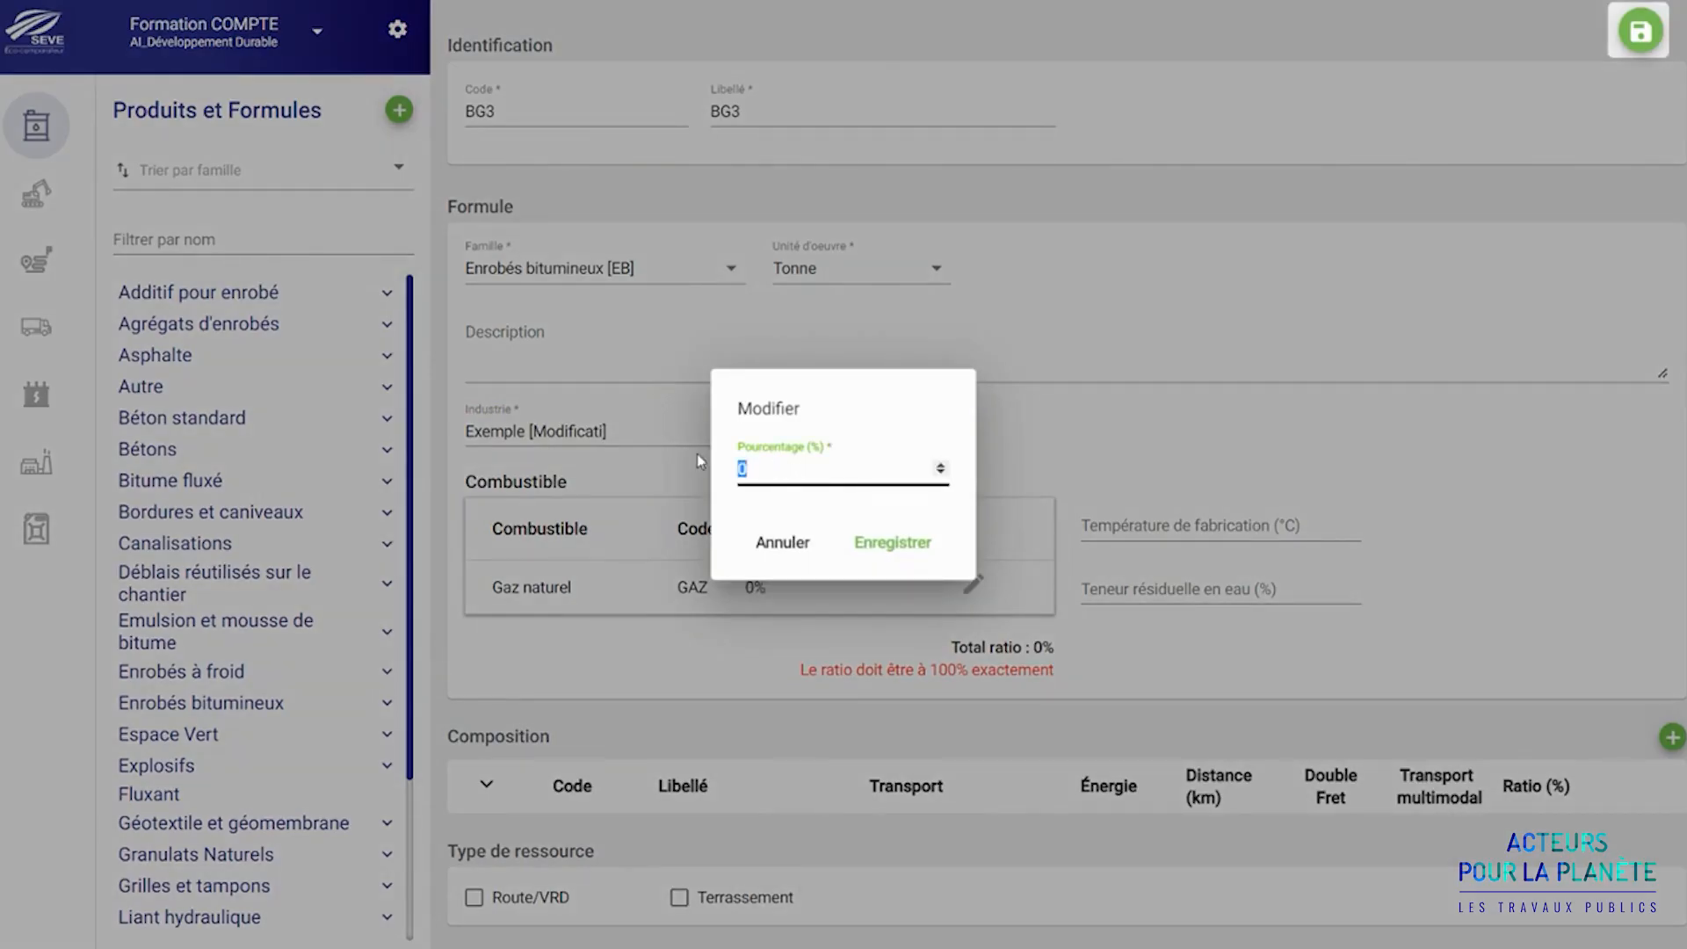
{"action": "type", "text": "100"}
{"action": "left_click", "coordinate": [881, 543]}
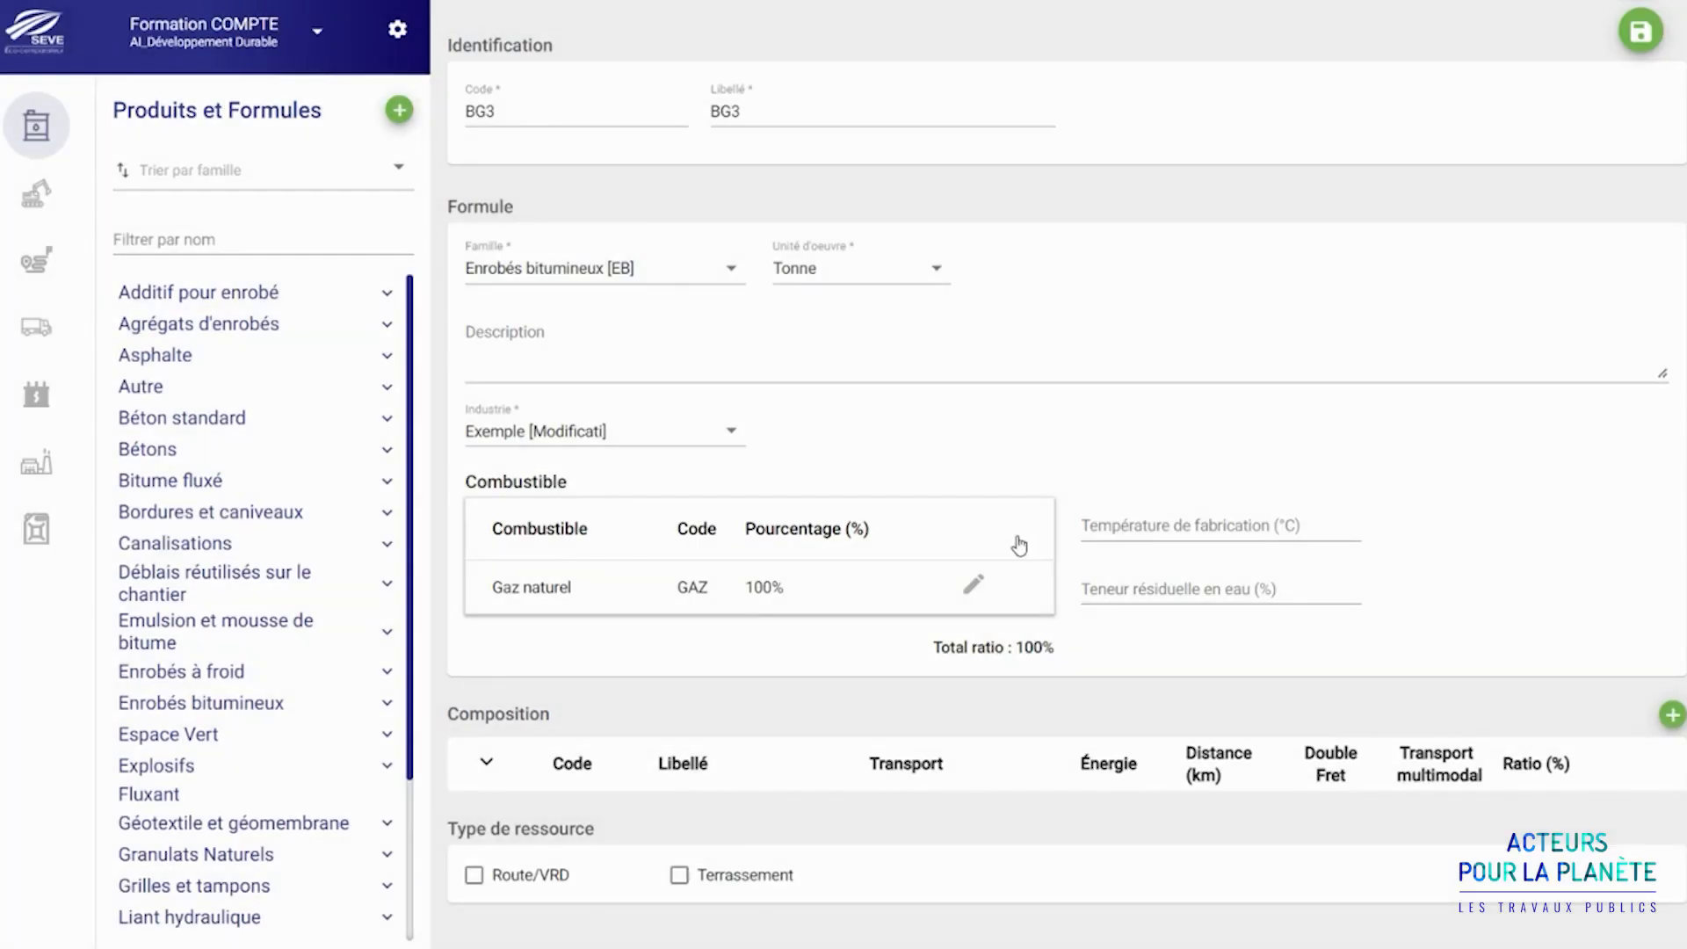
{"action": "left_click", "coordinate": [1090, 531]}
{"action": "type", "text": "160"}
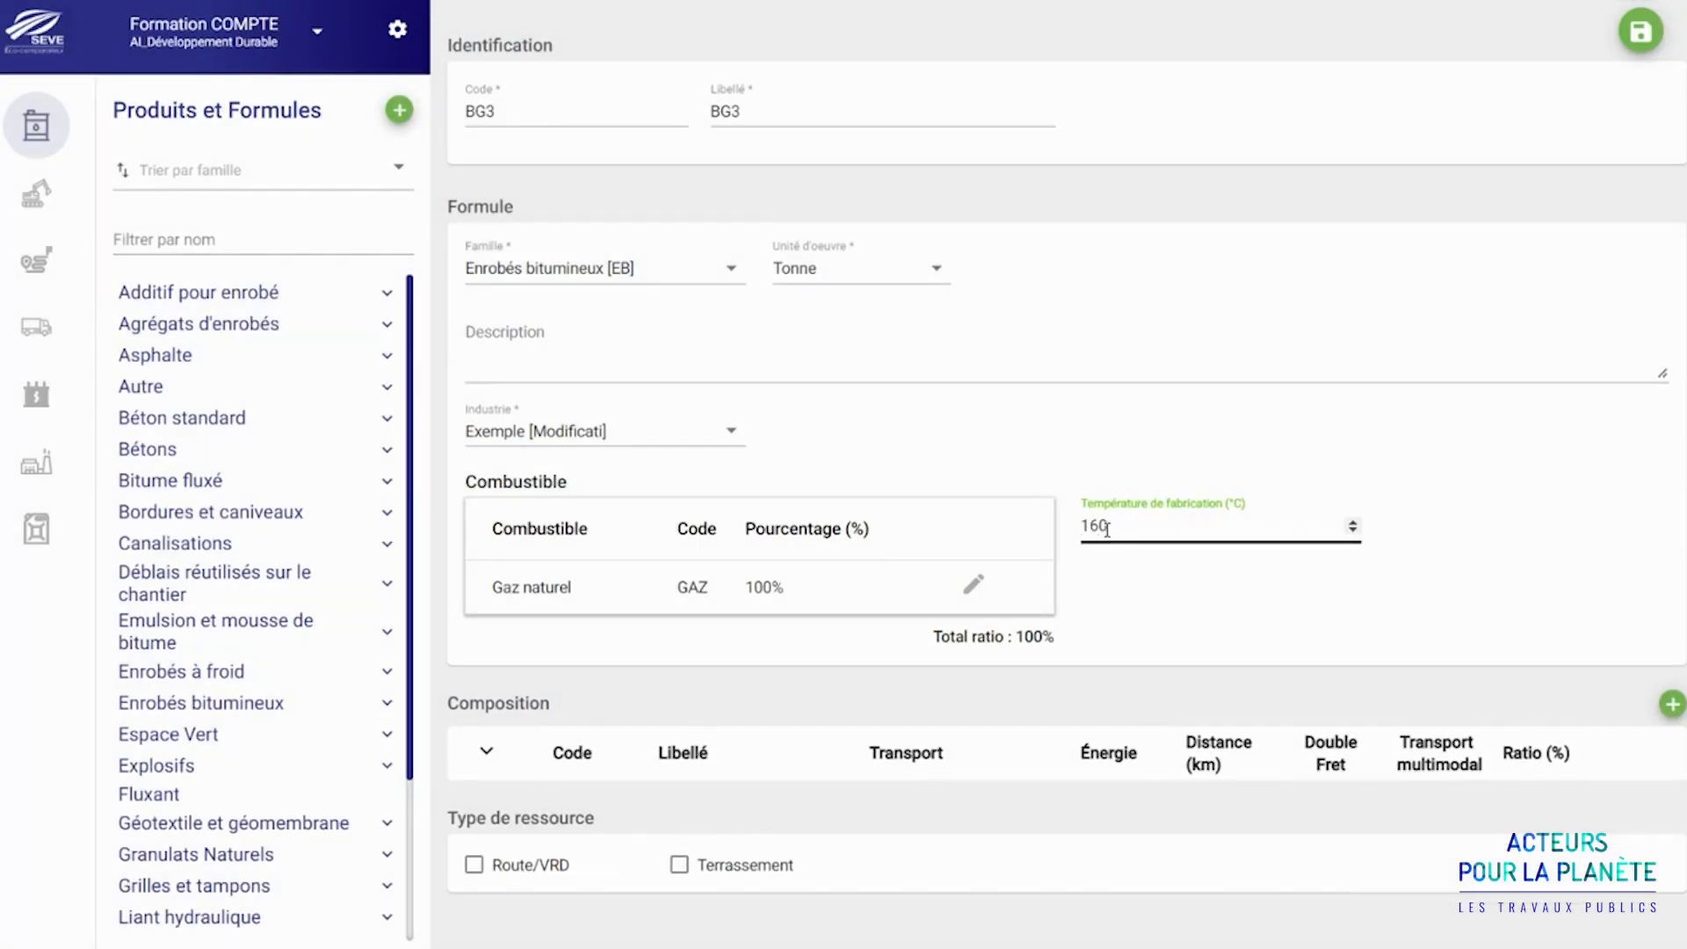
{"action": "left_click", "coordinate": [1672, 704]}
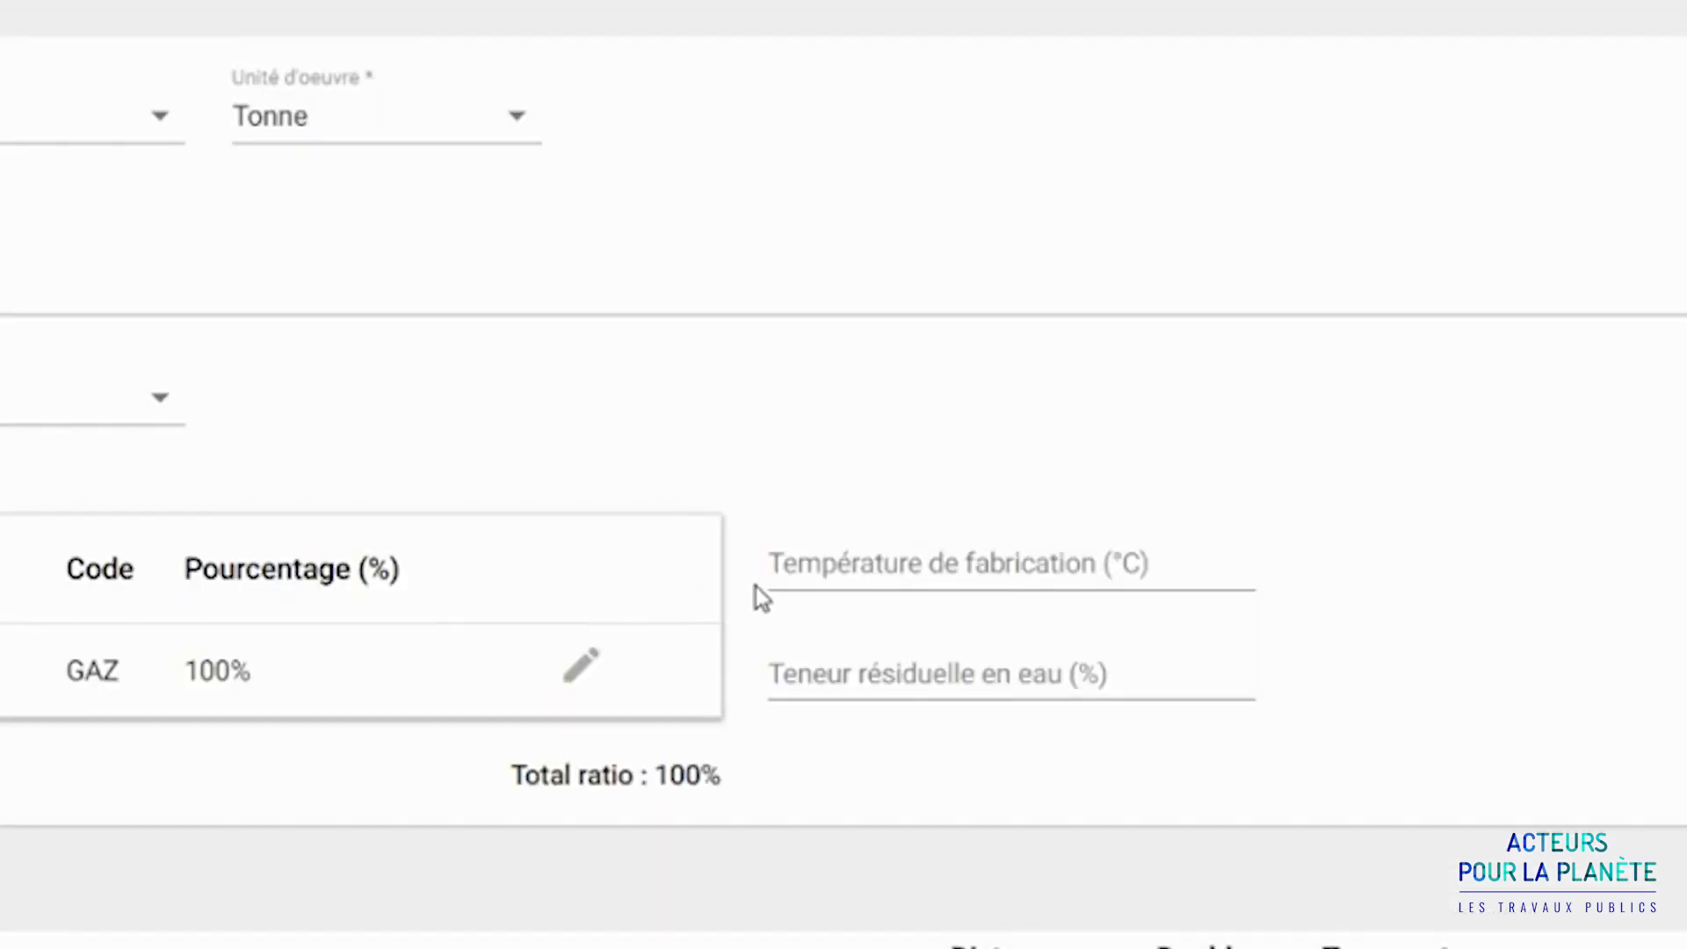
{"action": "left_click", "coordinate": [812, 571]}
{"action": "type", "text": "160"}
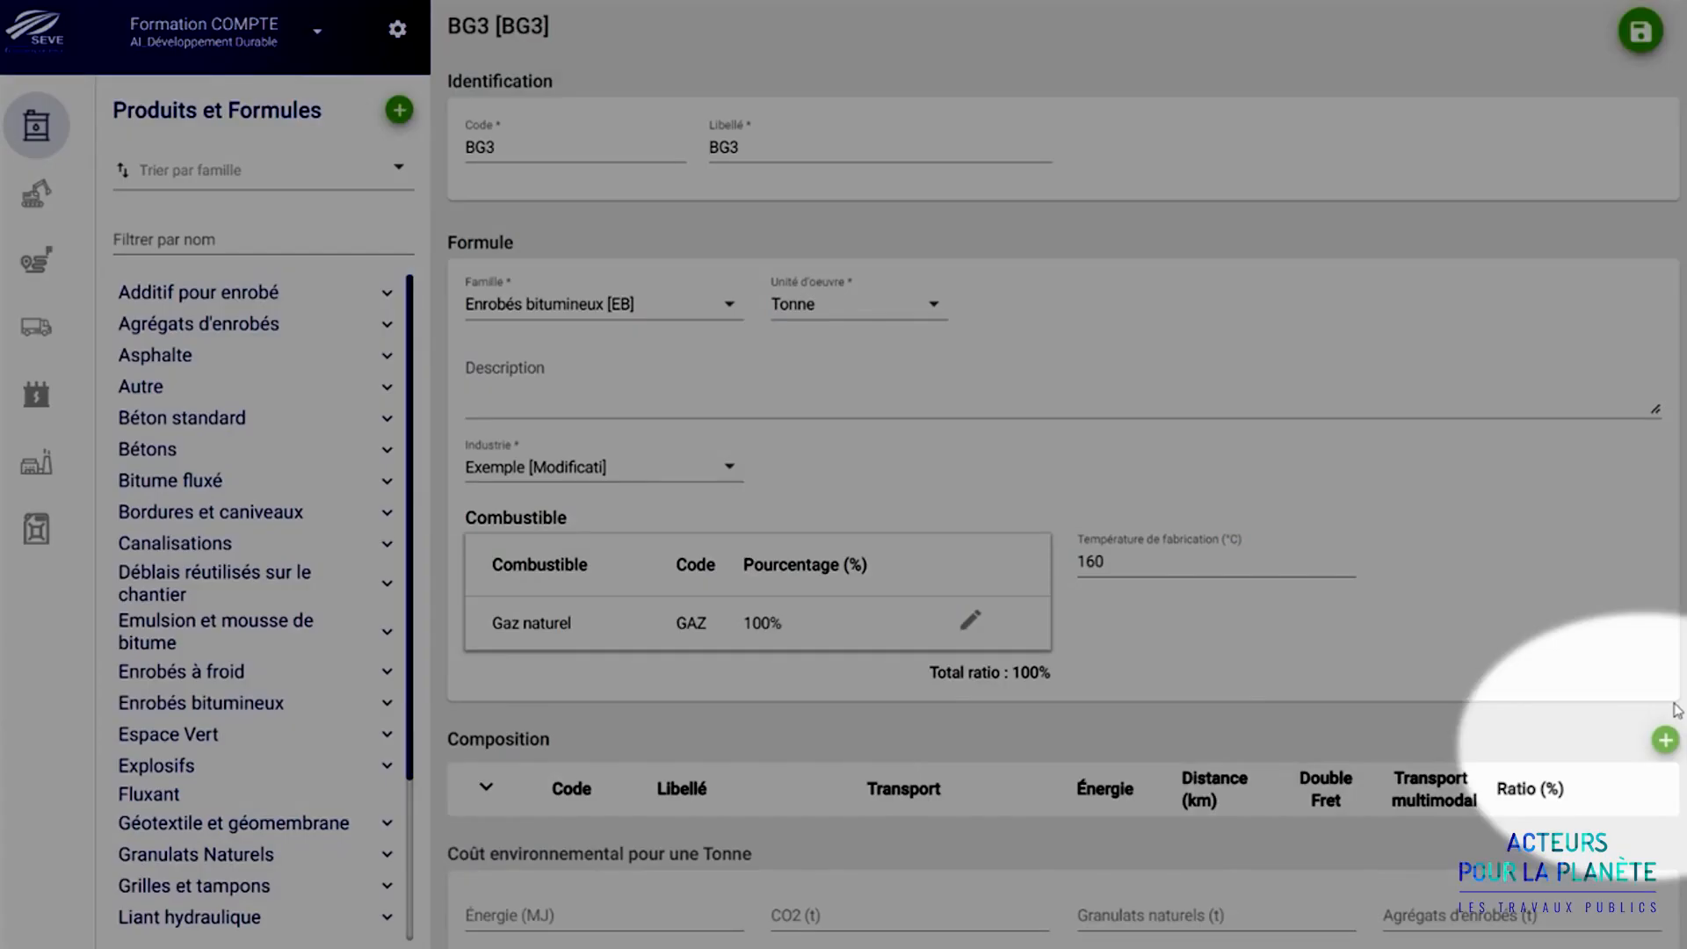
Search the resources for bitume and add Bitume pur 35/50 [BI250] to the formula's composition.
{"action": "left_click", "coordinate": [1665, 740]}
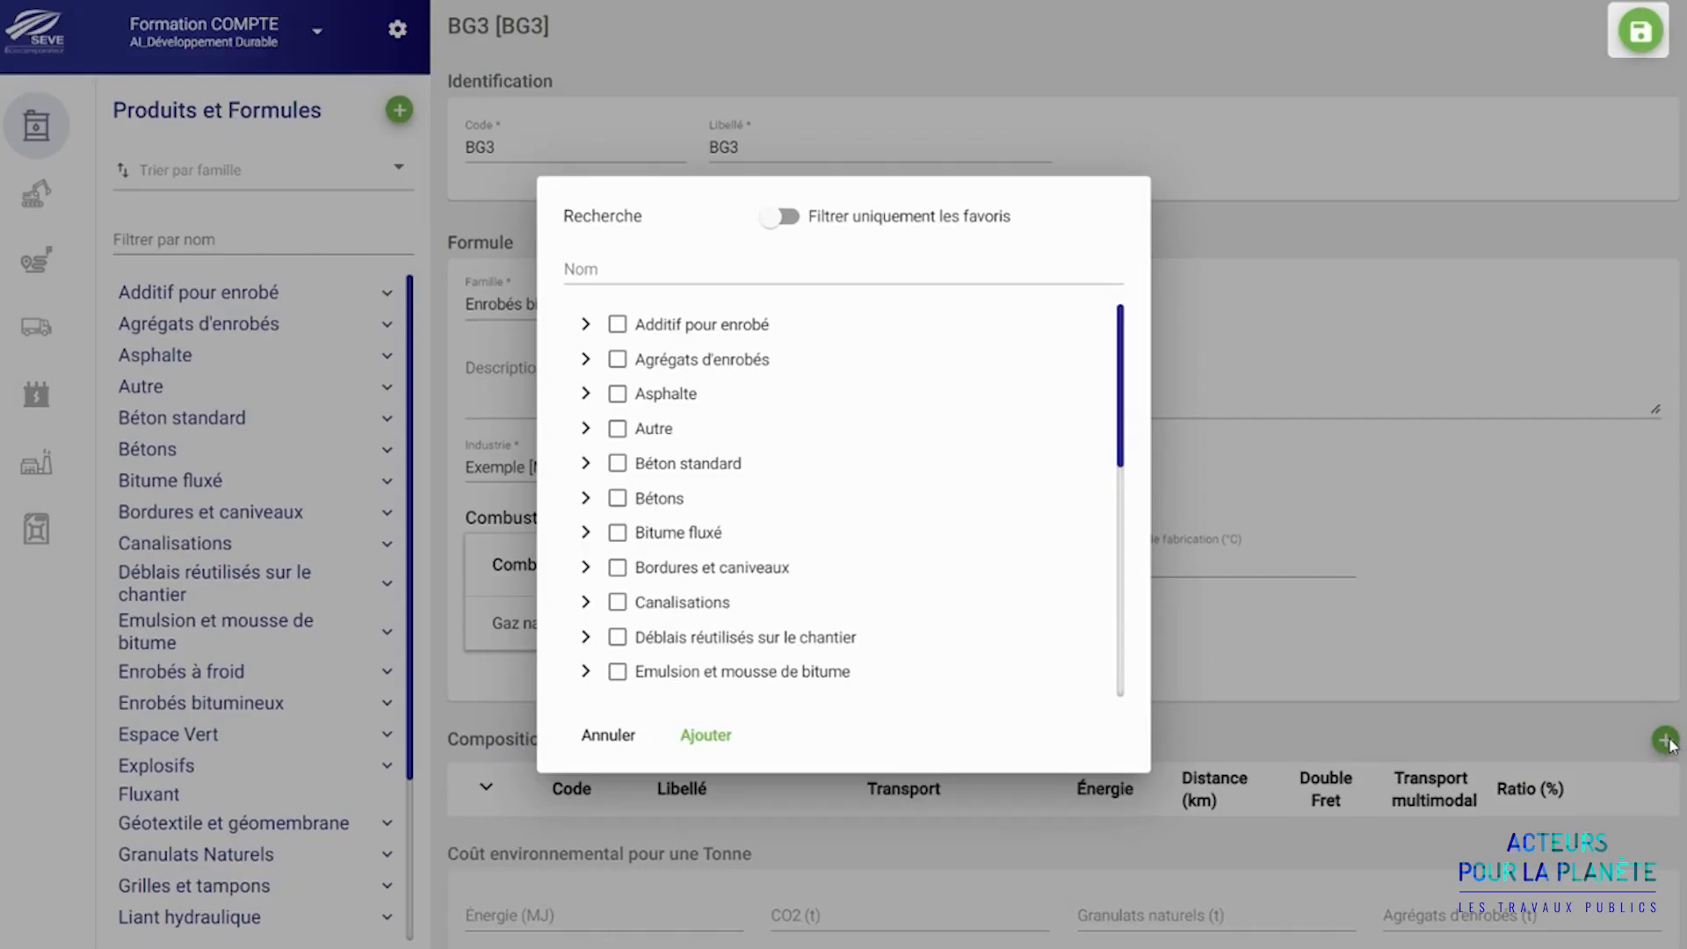
{"action": "left_click", "coordinate": [817, 268]}
{"action": "type", "text": "bitume"}
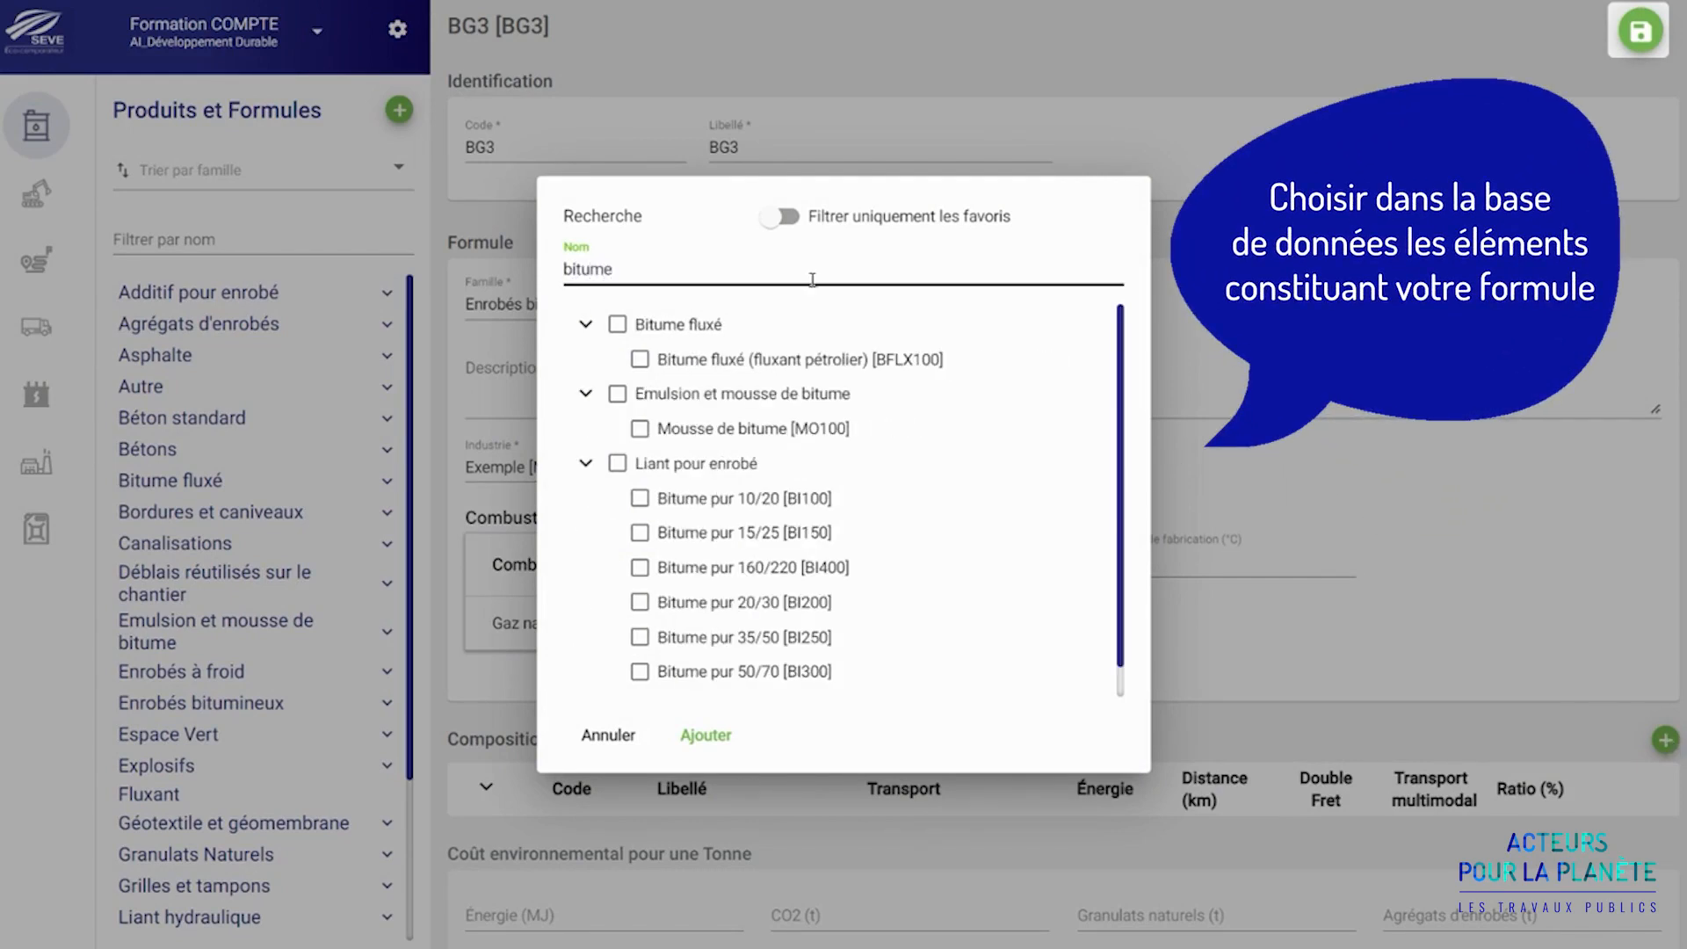
{"action": "left_click", "coordinate": [786, 646]}
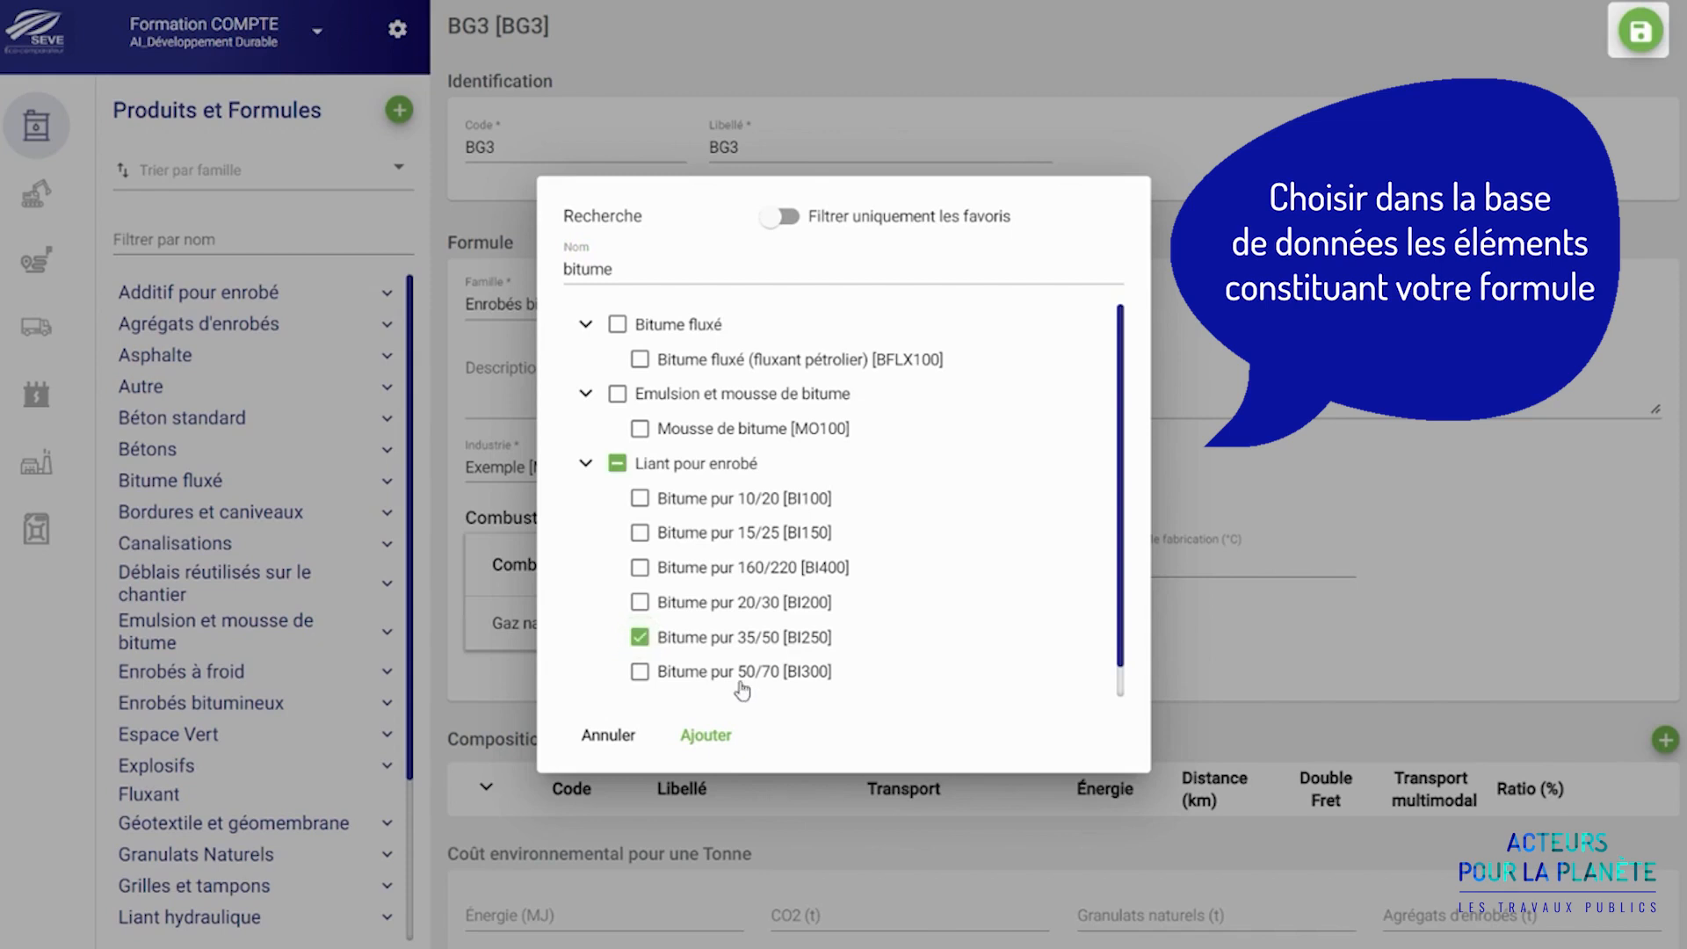
{"action": "left_click", "coordinate": [703, 737]}
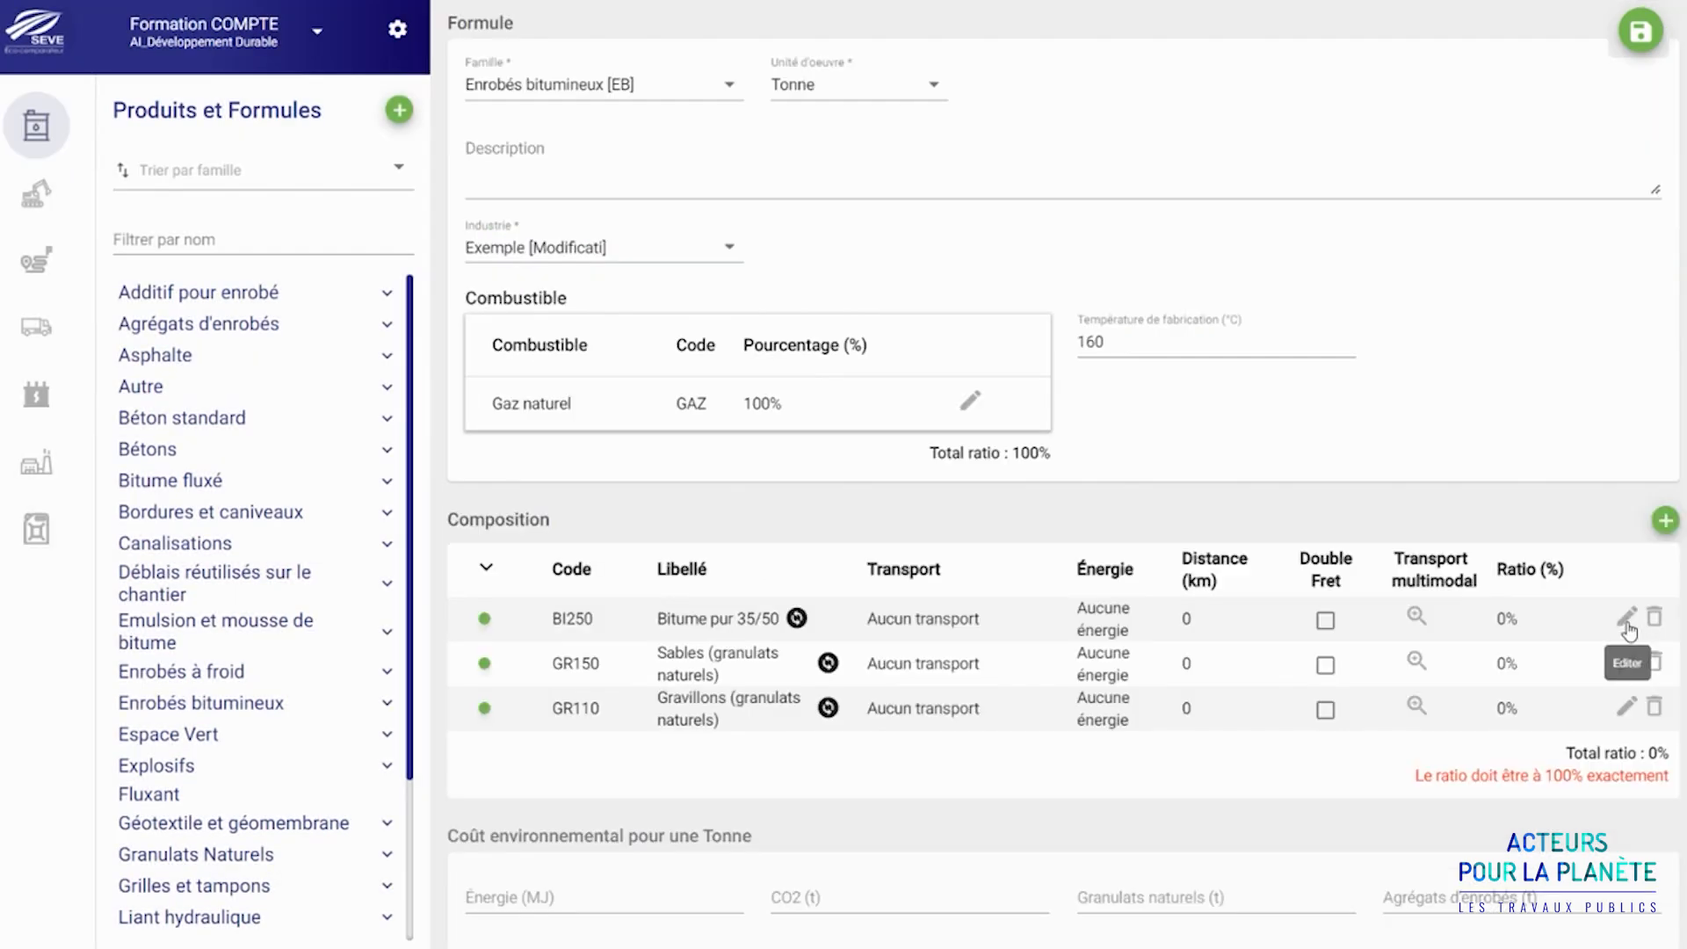
Set the Bitume pur 35/50 component's transport to Transport par citerne, CU 24t, over a distance of 200 km.
{"action": "left_click", "coordinate": [1627, 625]}
{"action": "left_click", "coordinate": [937, 410]}
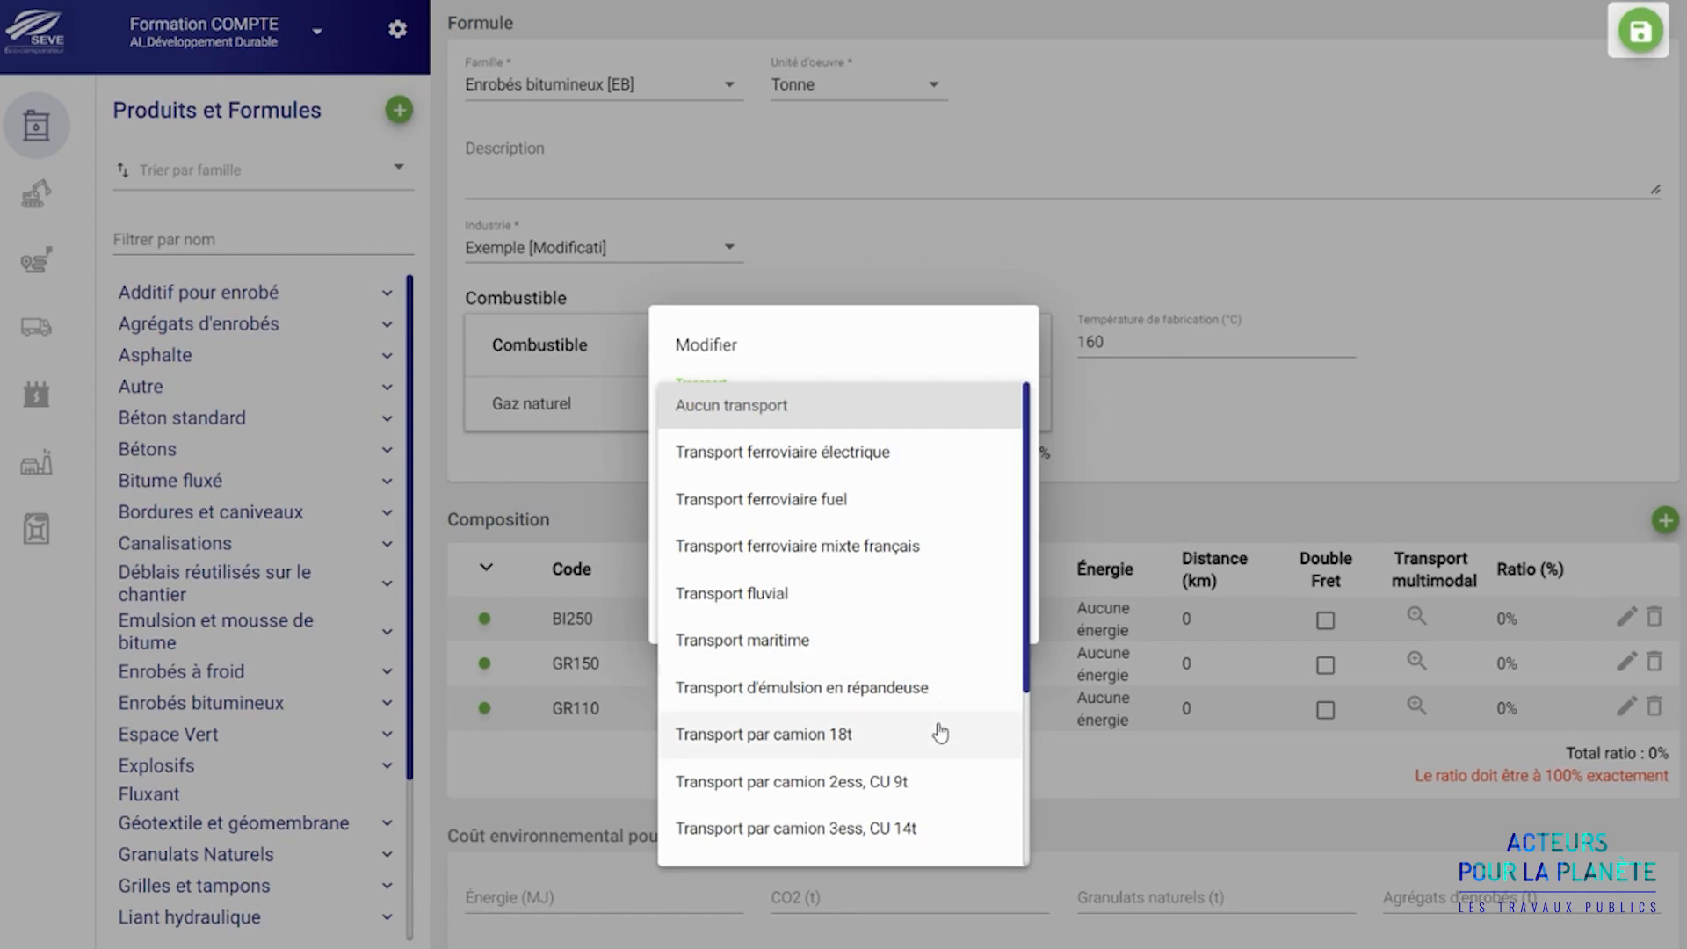
{"action": "scroll", "coordinate": [931, 765], "scroll_direction": "down", "scroll_amount": 1}
{"action": "left_click", "coordinate": [893, 771]}
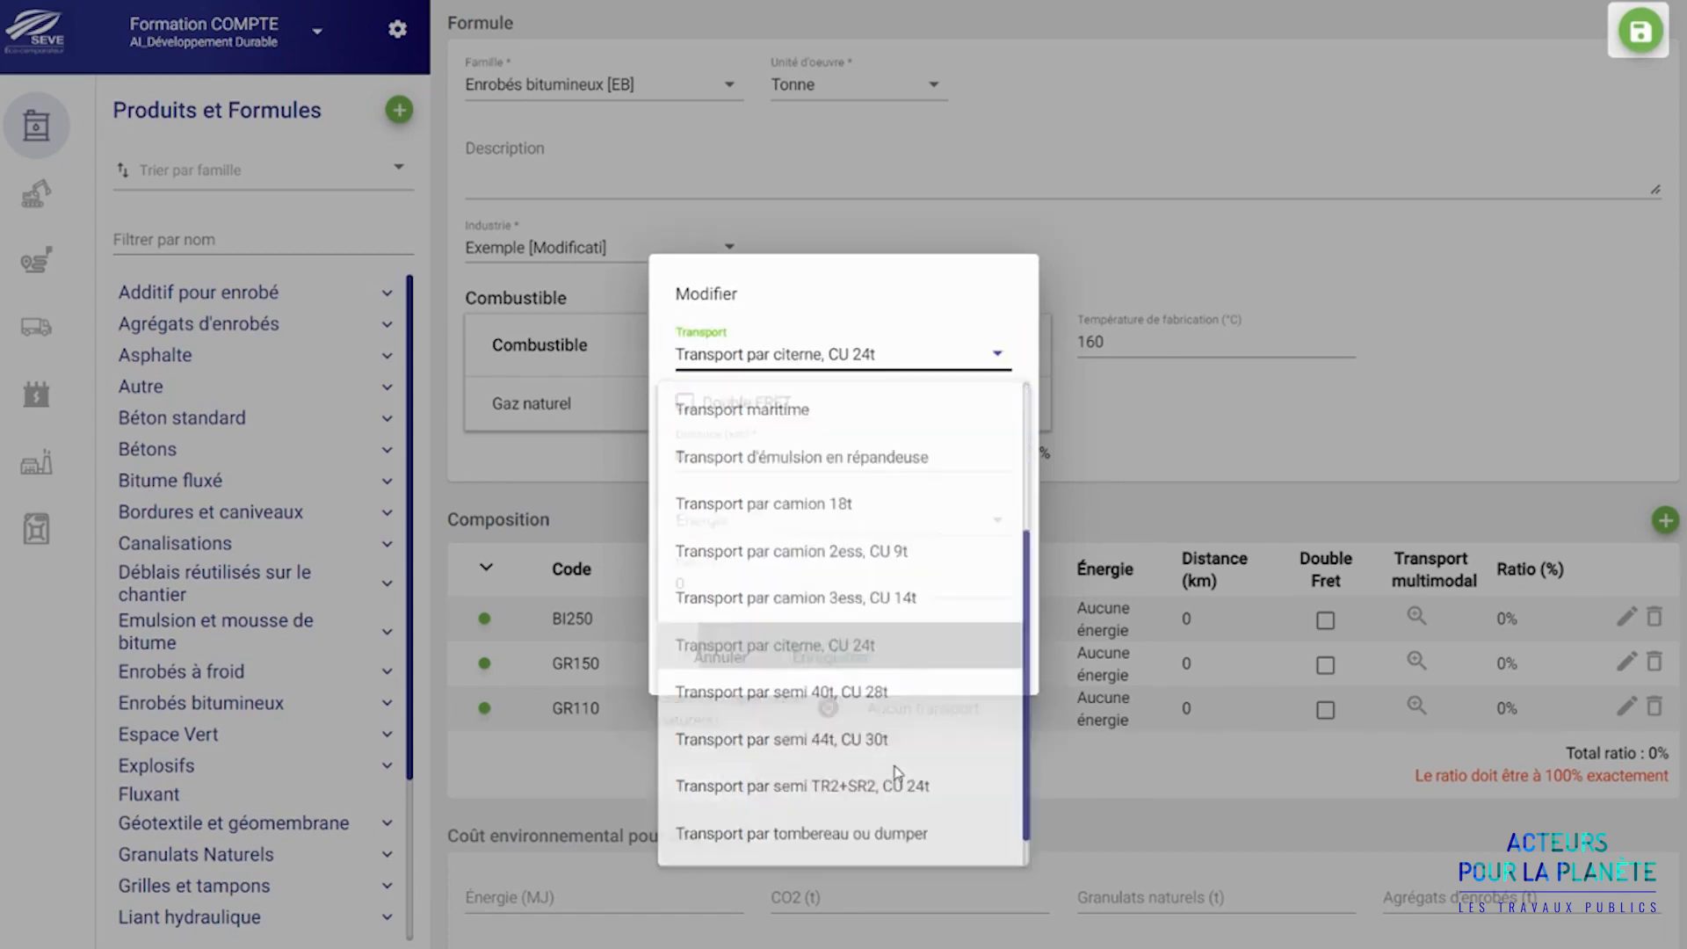
{"action": "left_click", "coordinate": [720, 453]}
{"action": "left_click_drag", "start_coordinate": [715, 458], "coordinate": [647, 446]}
{"action": "type", "text": "200"}
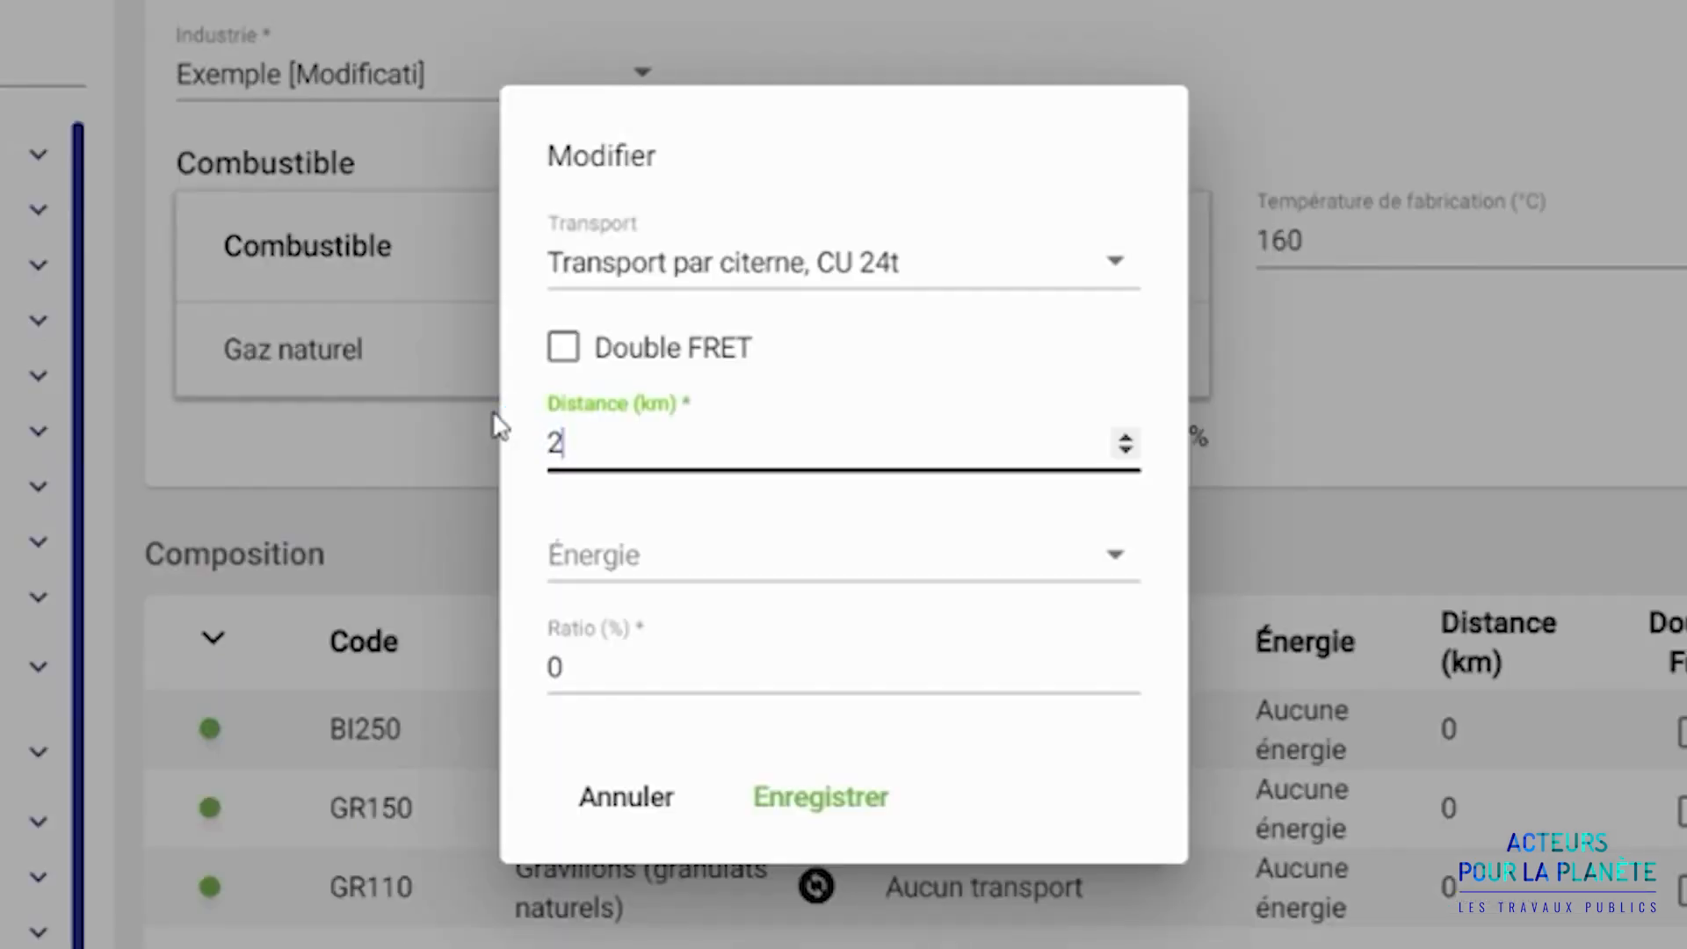
Set the Bitume pur 35/50 transport energy to Diesel and its ratio to 4%, and save the component.
{"action": "left_click", "coordinate": [591, 557]}
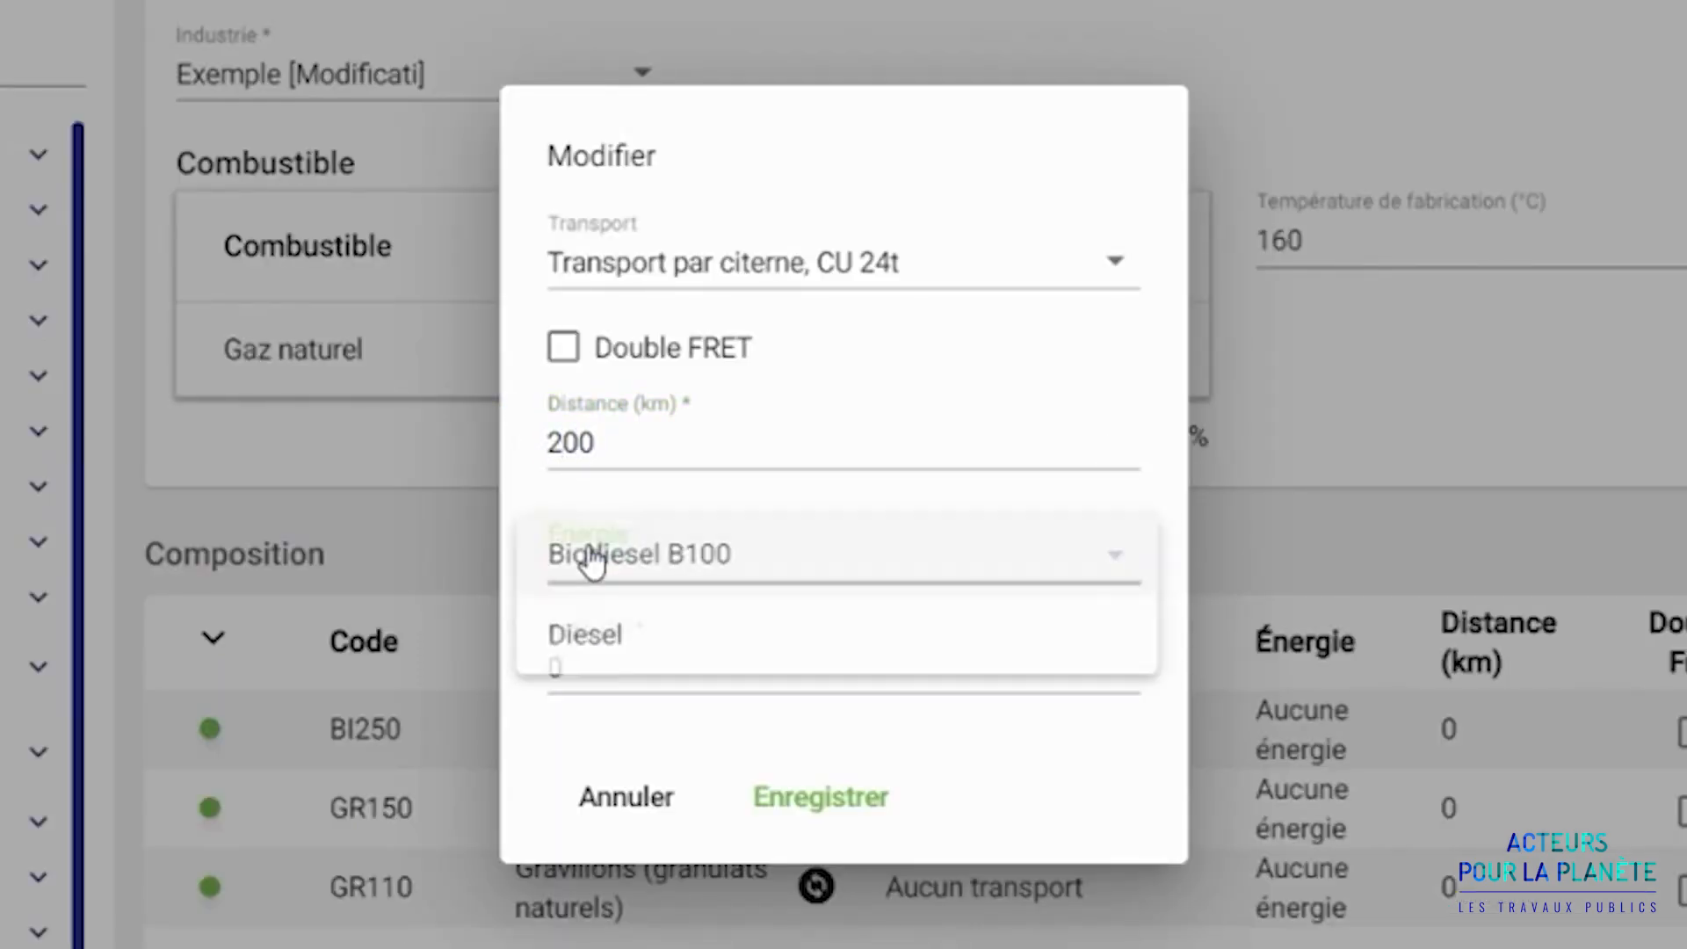
{"action": "left_click", "coordinate": [586, 632]}
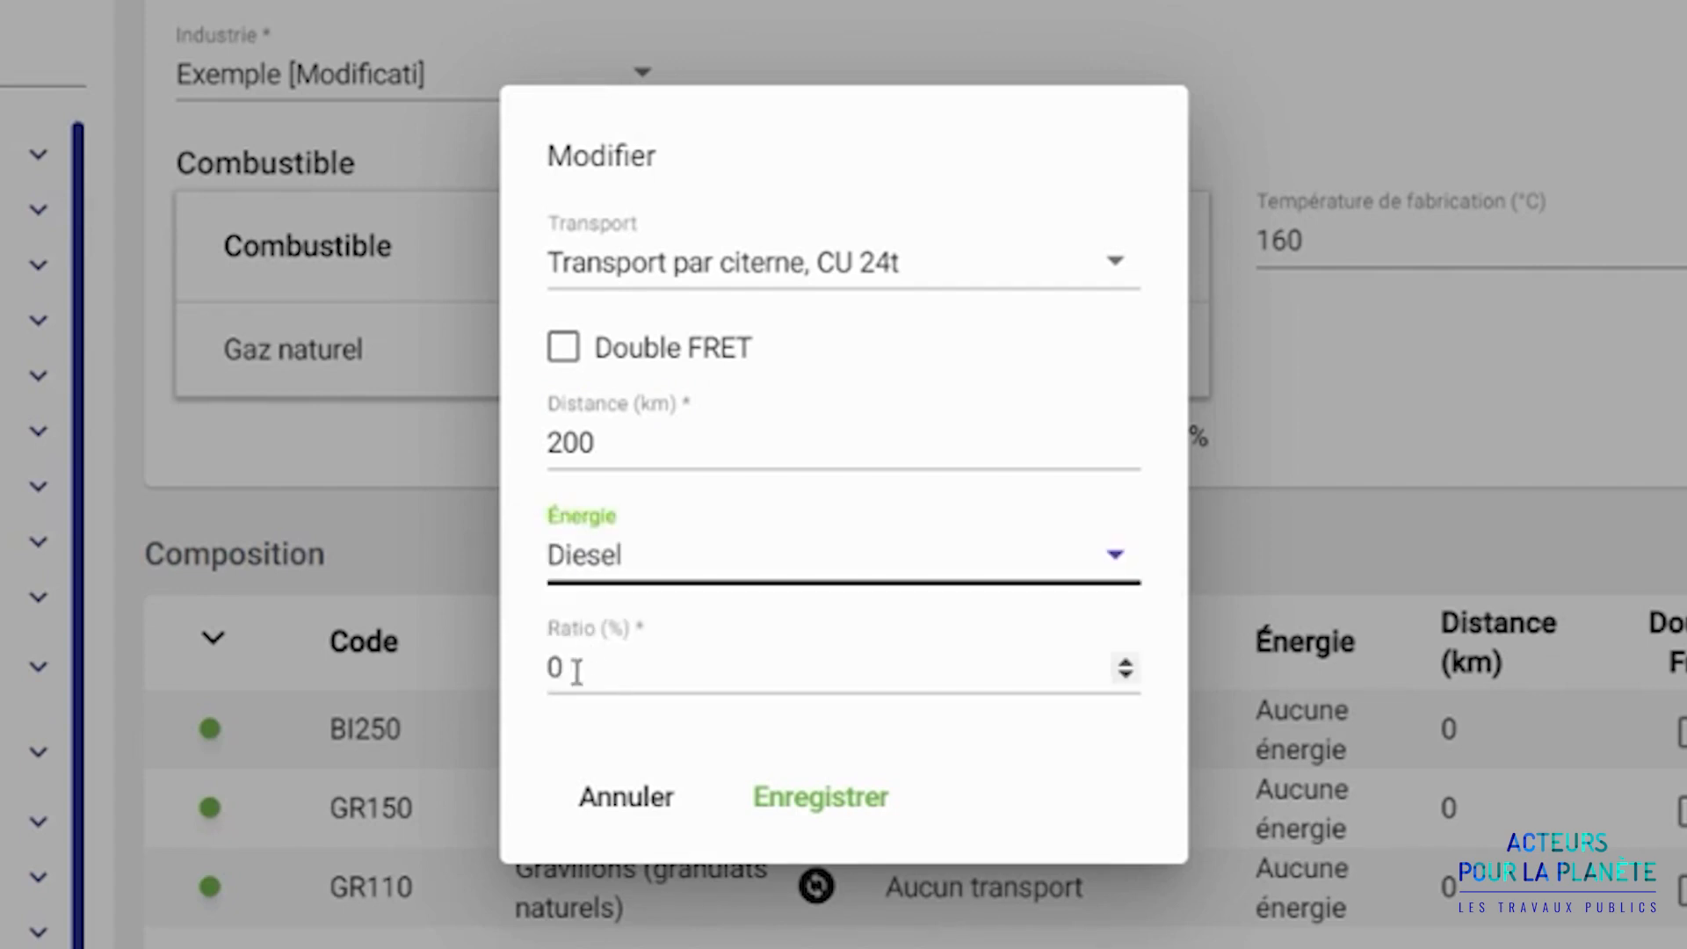
{"action": "key", "text": "Tab"}
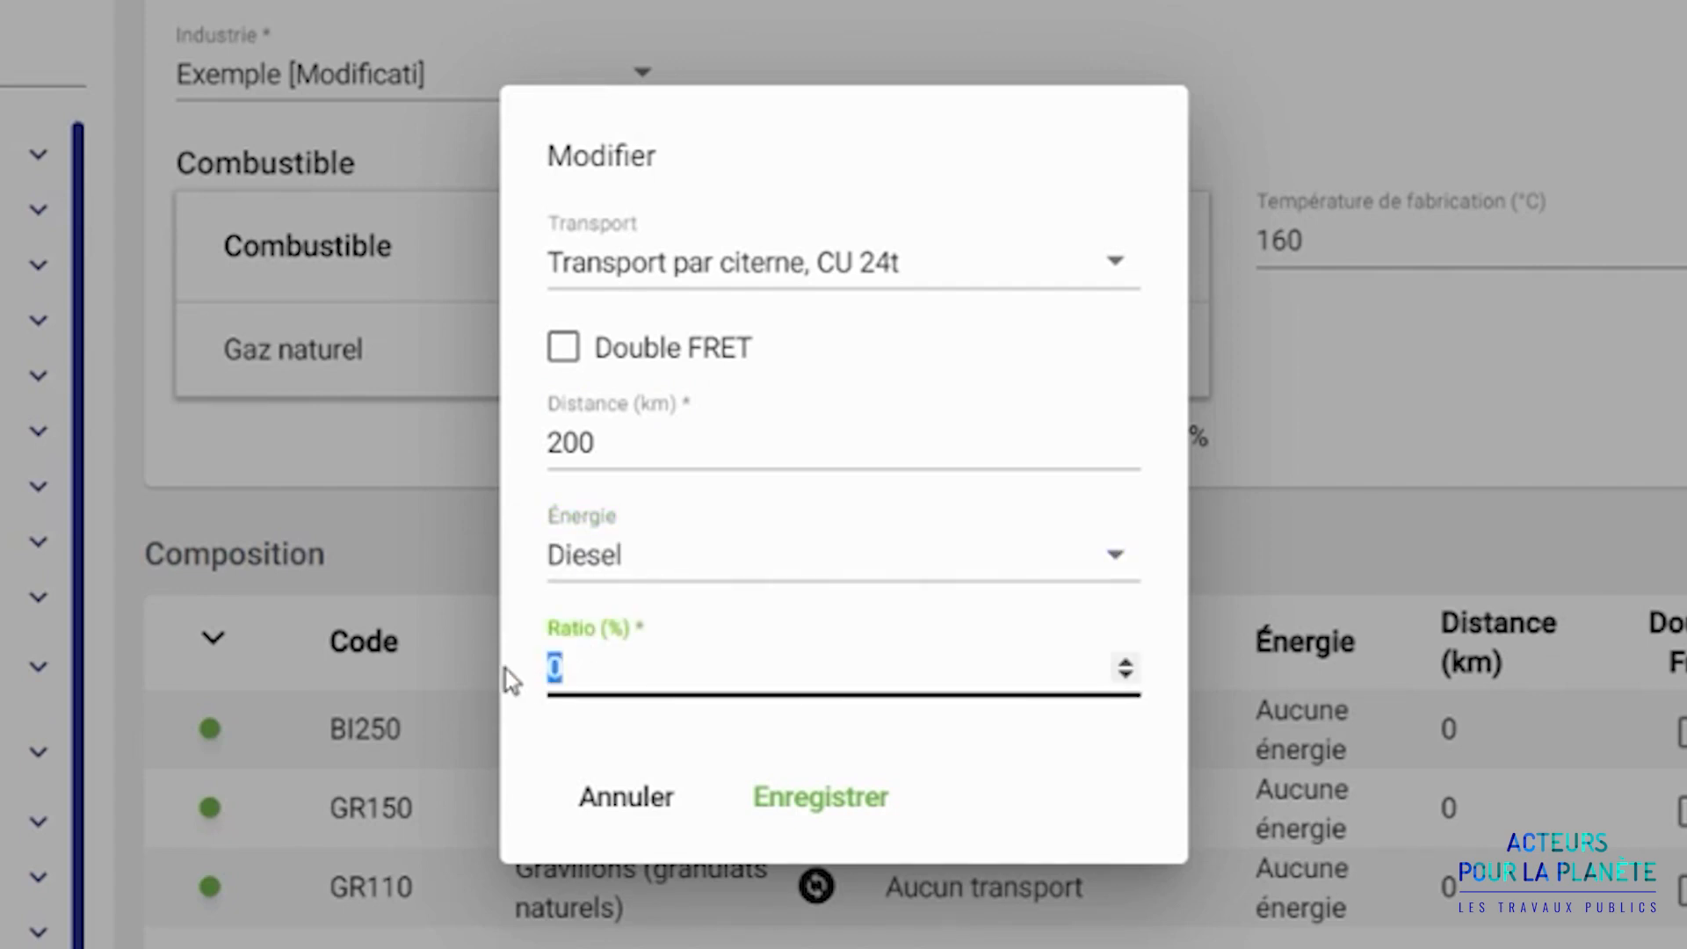
{"action": "type", "text": "4"}
{"action": "left_click", "coordinate": [788, 816]}
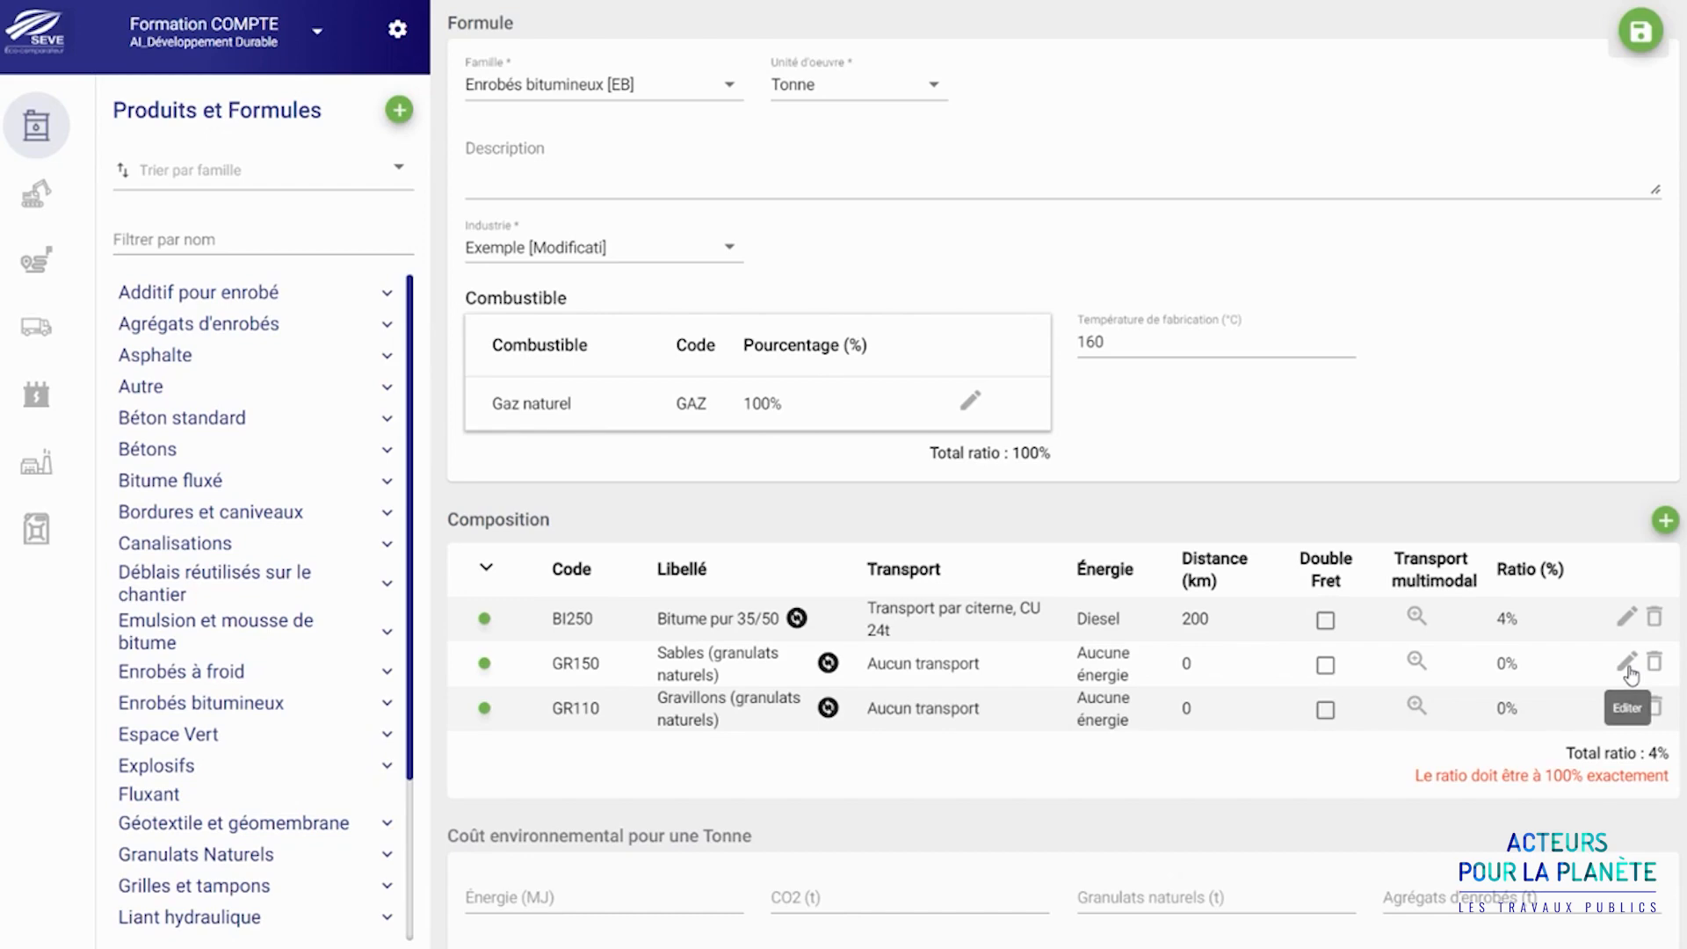
Give the Sables component Transport par semi TR2+SR2, CU 24t, a 20 km distance, Diesel energy and a 35% ratio, and save it.
{"action": "left_click", "coordinate": [1626, 663]}
{"action": "left_click", "coordinate": [966, 406]}
{"action": "scroll", "coordinate": [873, 791], "scroll_direction": "down", "scroll_amount": 3}
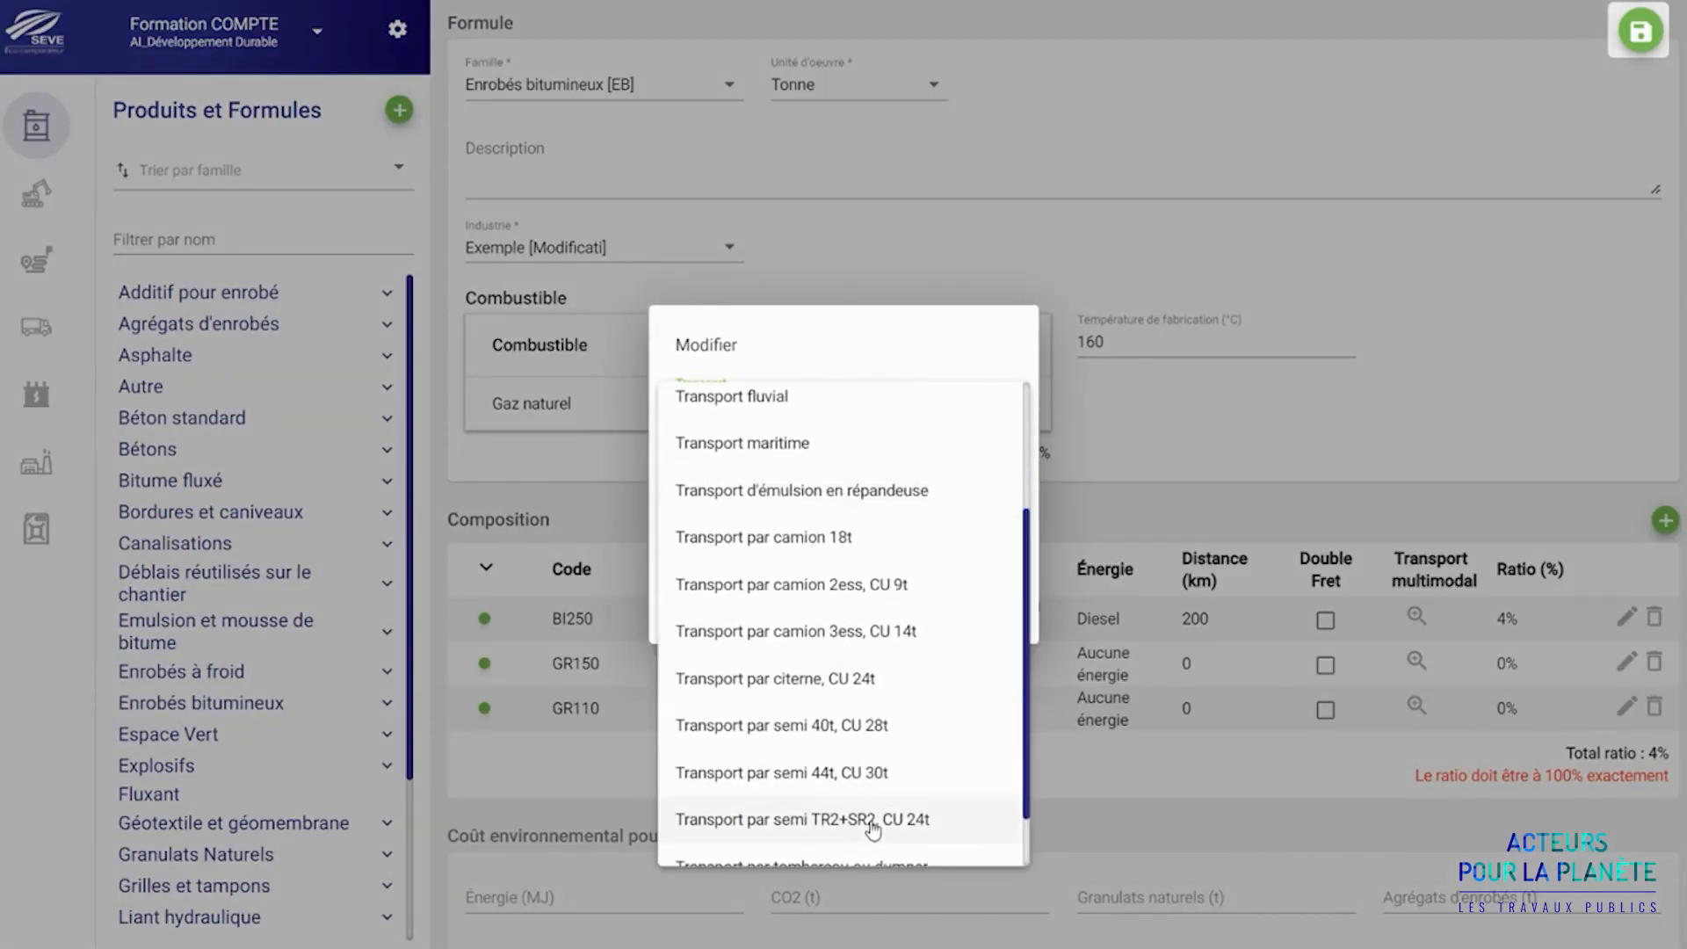
{"action": "left_click", "coordinate": [873, 918]}
{"action": "type", "text": "20"}
{"action": "left_click", "coordinate": [700, 527]}
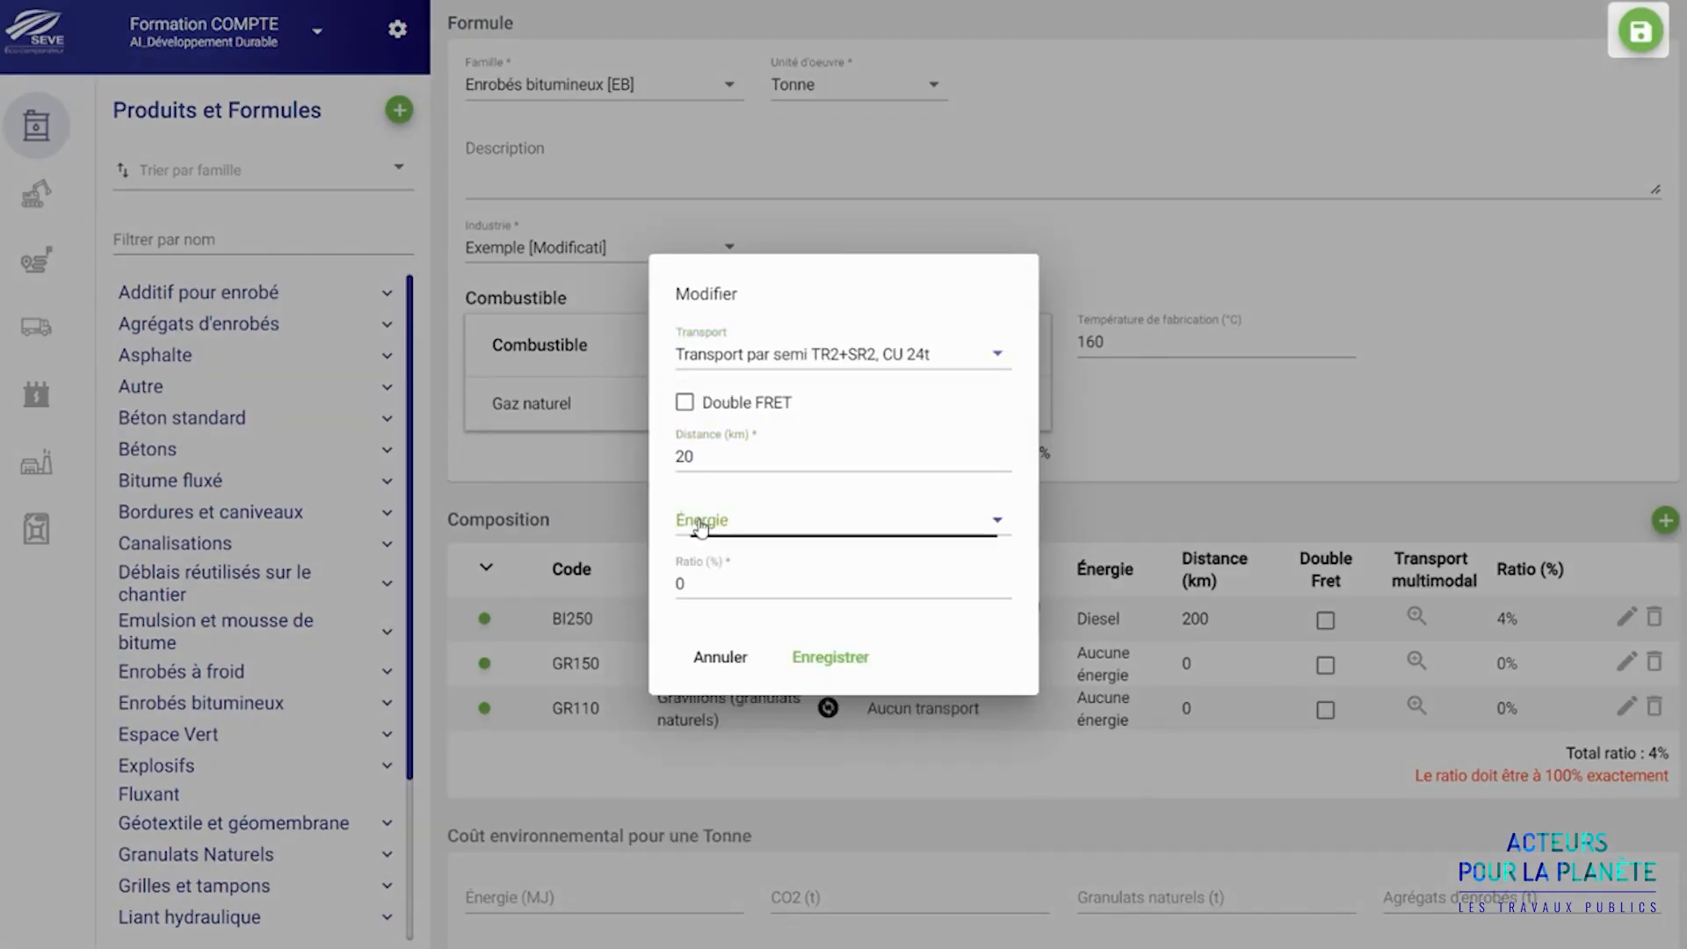
{"action": "left_click", "coordinate": [700, 527]}
{"action": "left_click_drag", "start_coordinate": [690, 584], "coordinate": [655, 585]}
{"action": "type", "text": "35"}
{"action": "left_click", "coordinate": [830, 657]}
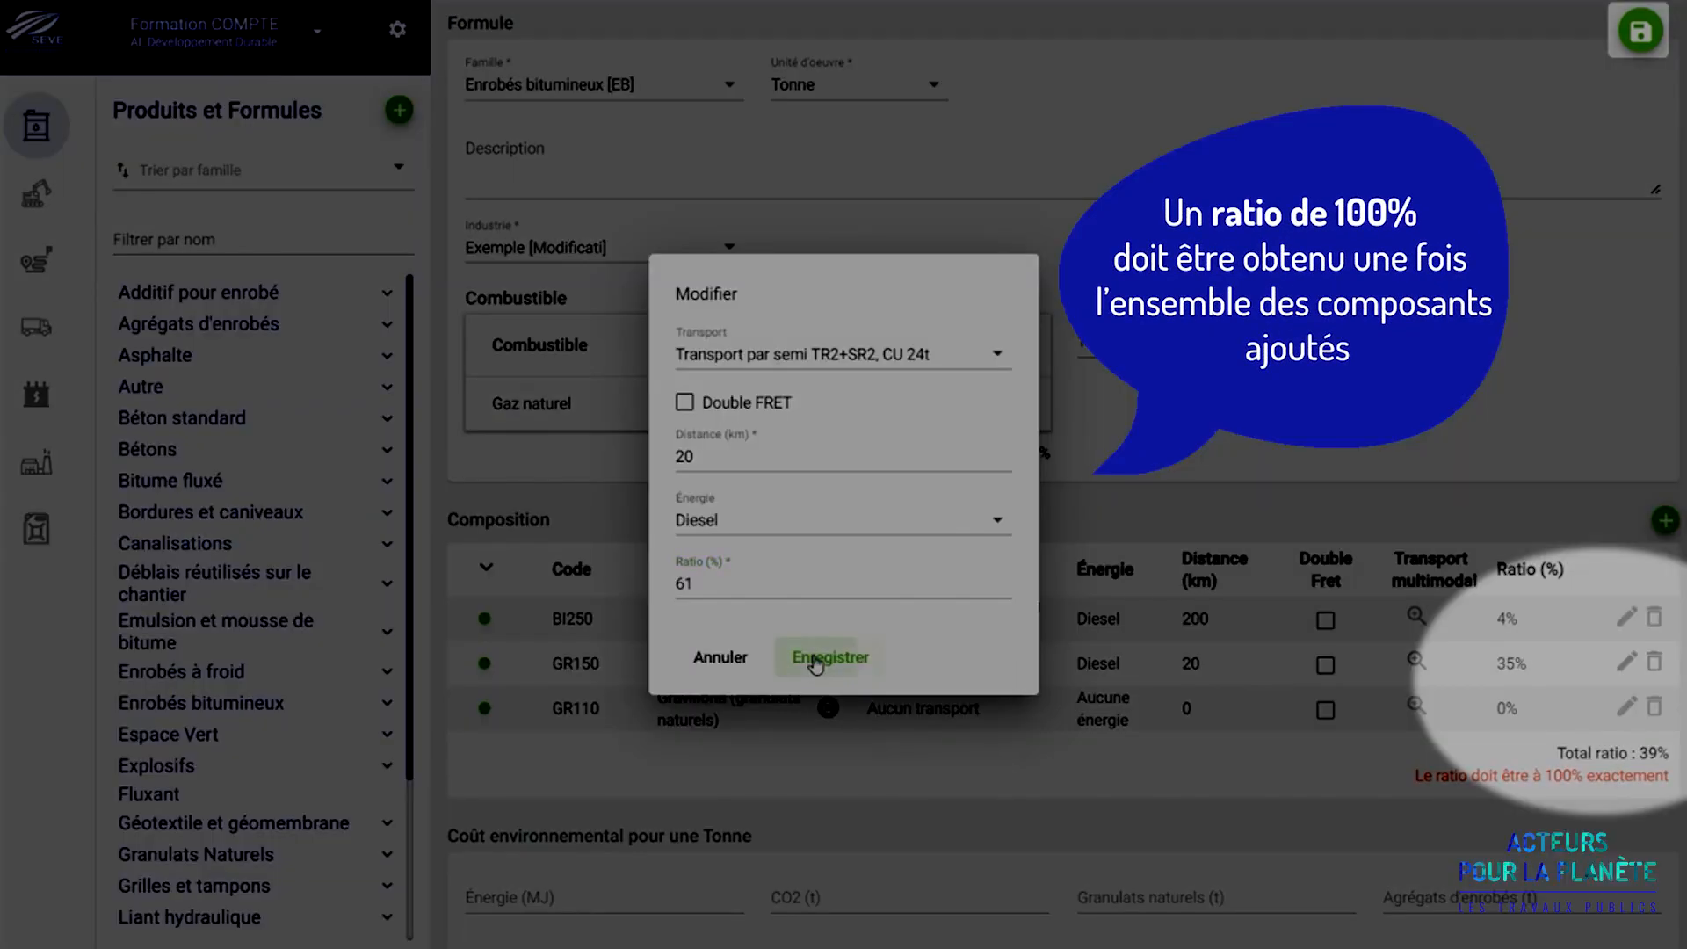
Save the Gravillons component with Transport par semi TR2+SR2, CU 24t, a 20 km distance, Diesel energy and a 61% ratio.
{"action": "left_click", "coordinate": [830, 657]}
{"action": "scroll", "coordinate": [1088, 812], "scroll_direction": "down", "scroll_amount": 1}
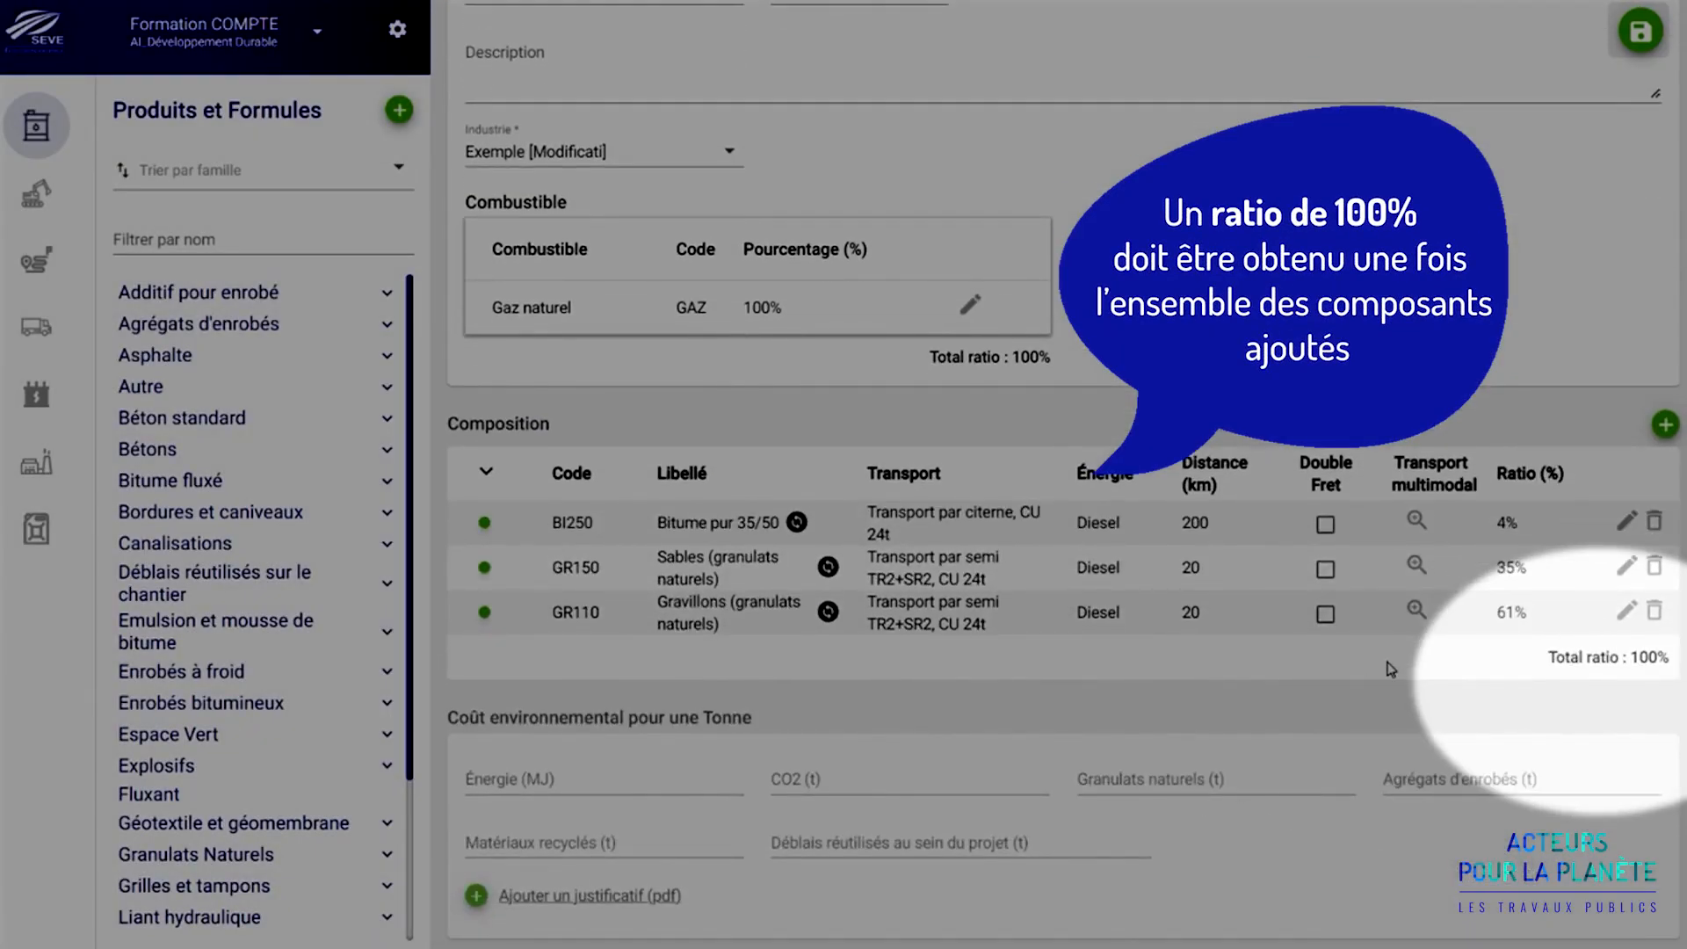
{"action": "scroll", "coordinate": [1648, 683], "scroll_direction": "down", "scroll_amount": 1}
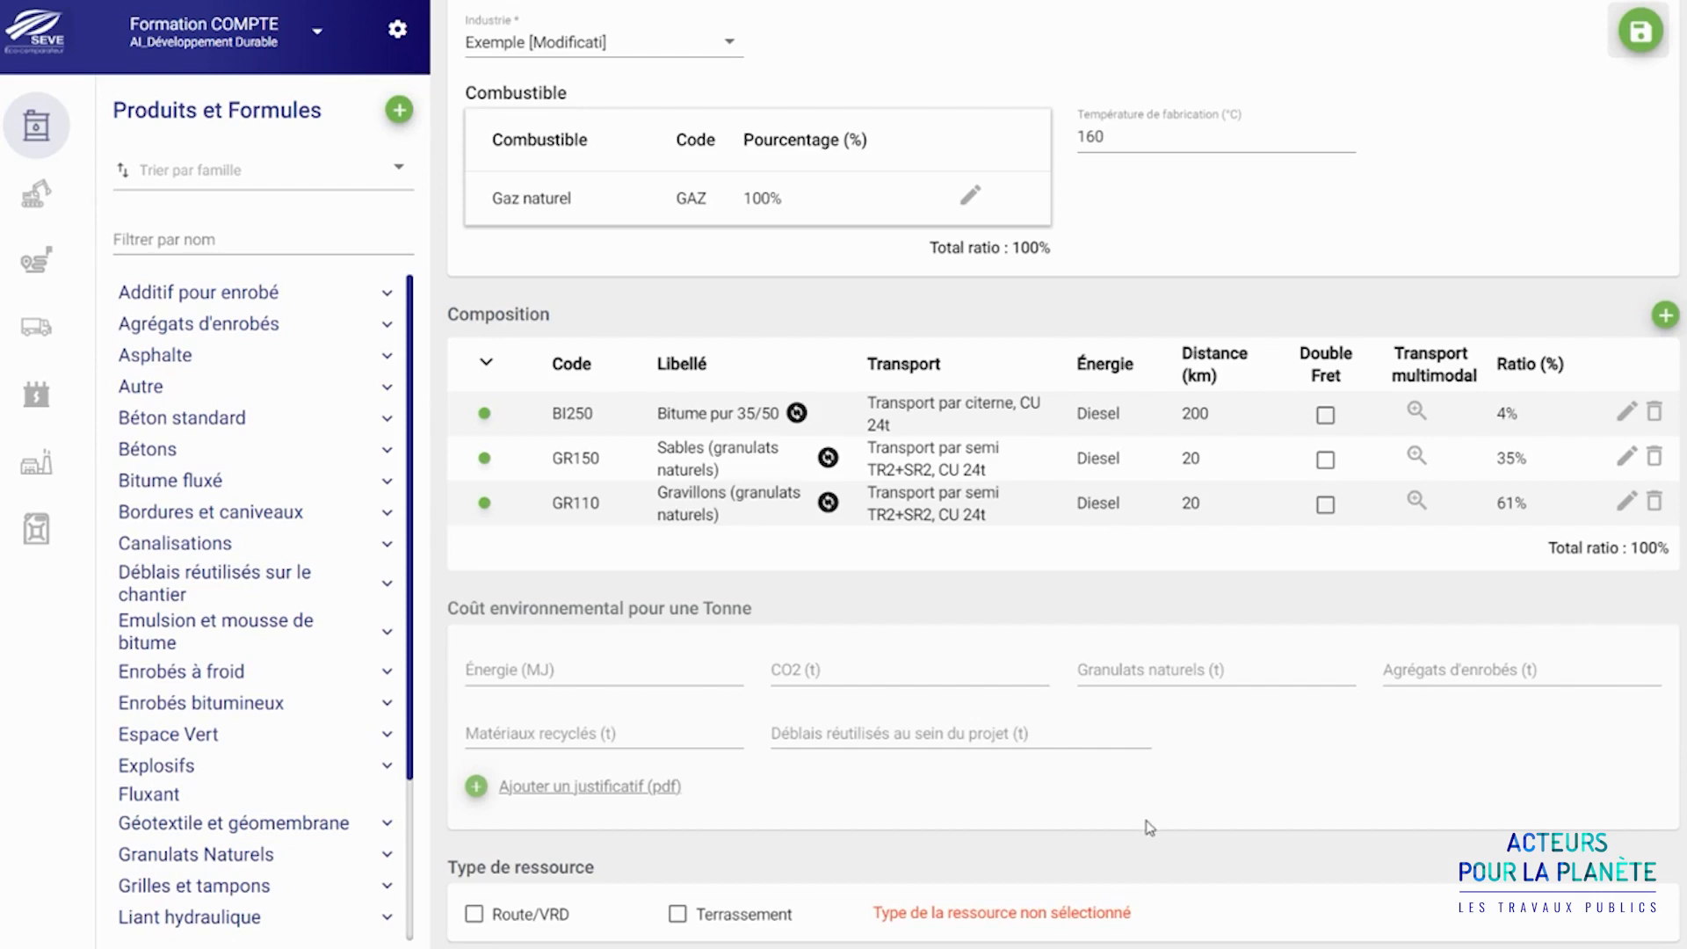
Mark the formula's resource type as Route/VRD, save the formula and view its environmental cost per tonne.
{"action": "left_click", "coordinate": [474, 914]}
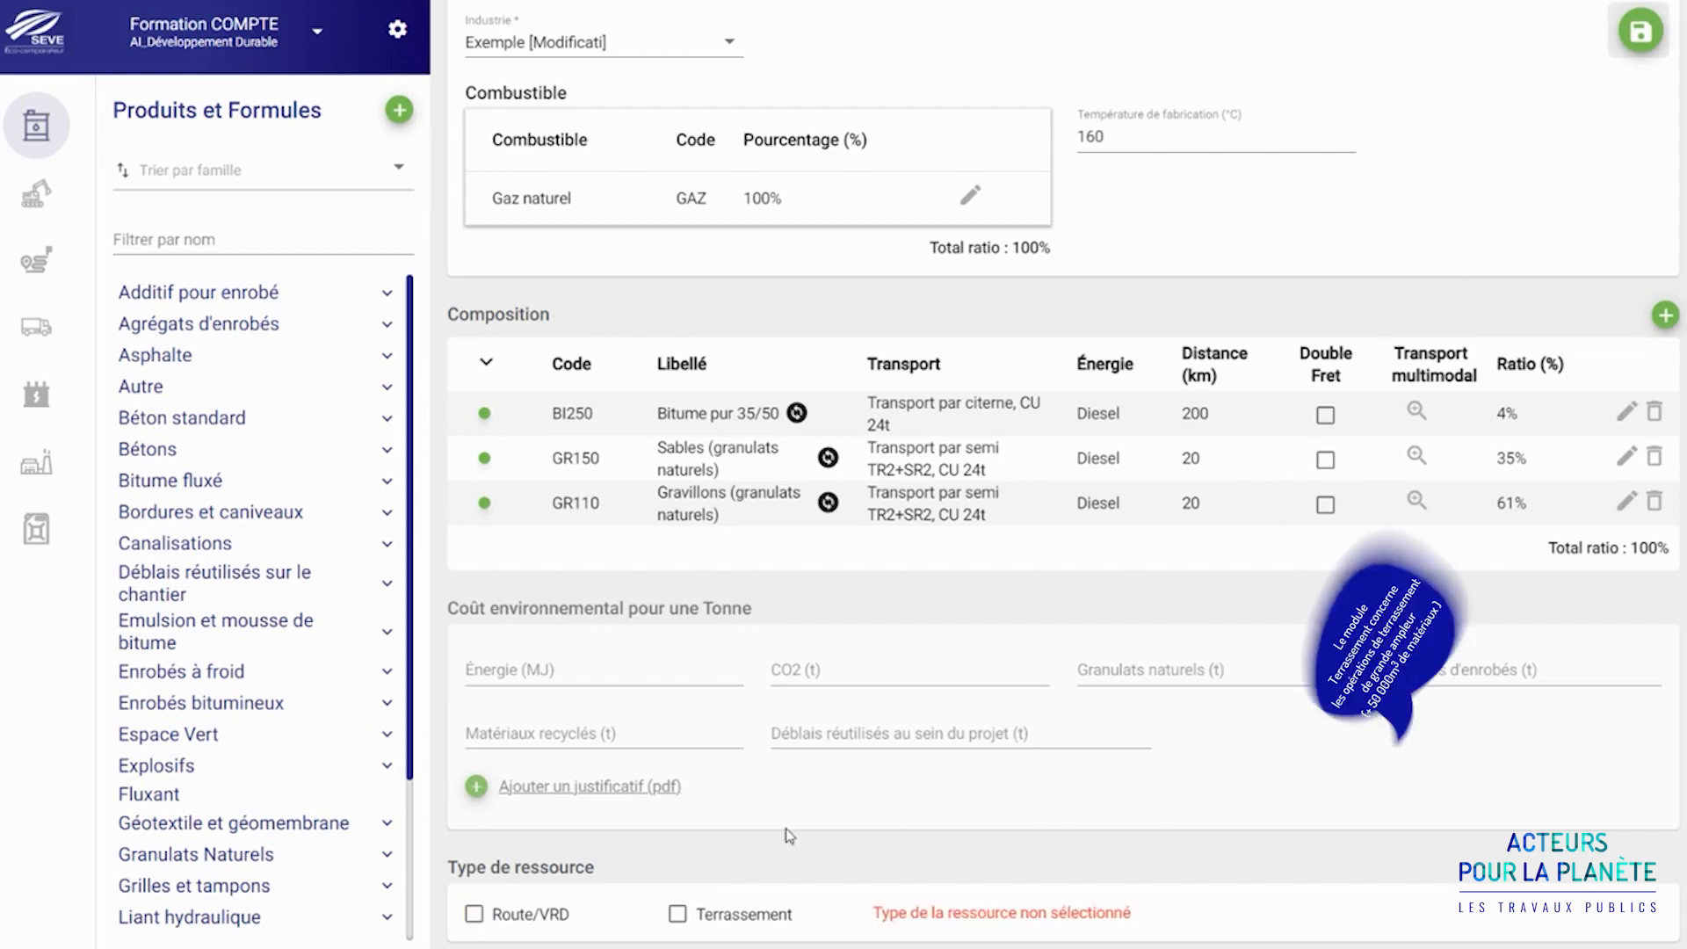
{"action": "left_click", "coordinate": [1640, 33]}
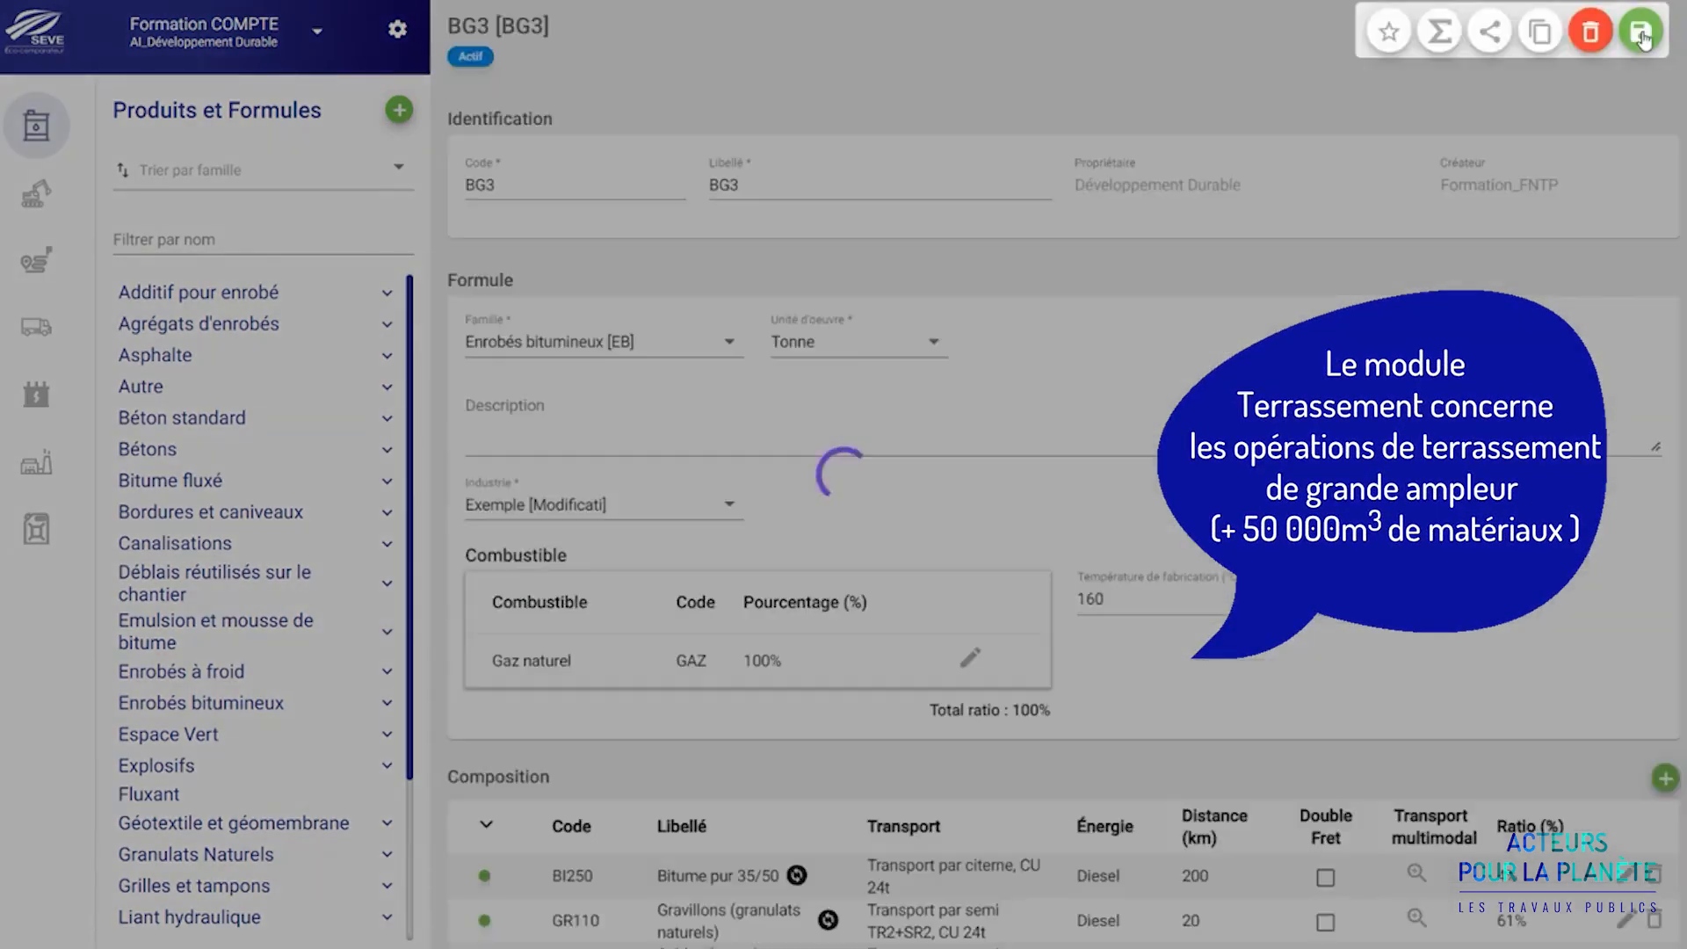
{"action": "scroll", "coordinate": [1660, 287], "scroll_direction": "down", "scroll_amount": 3}
{"action": "scroll", "coordinate": [1661, 287], "scroll_direction": "down", "scroll_amount": 2}
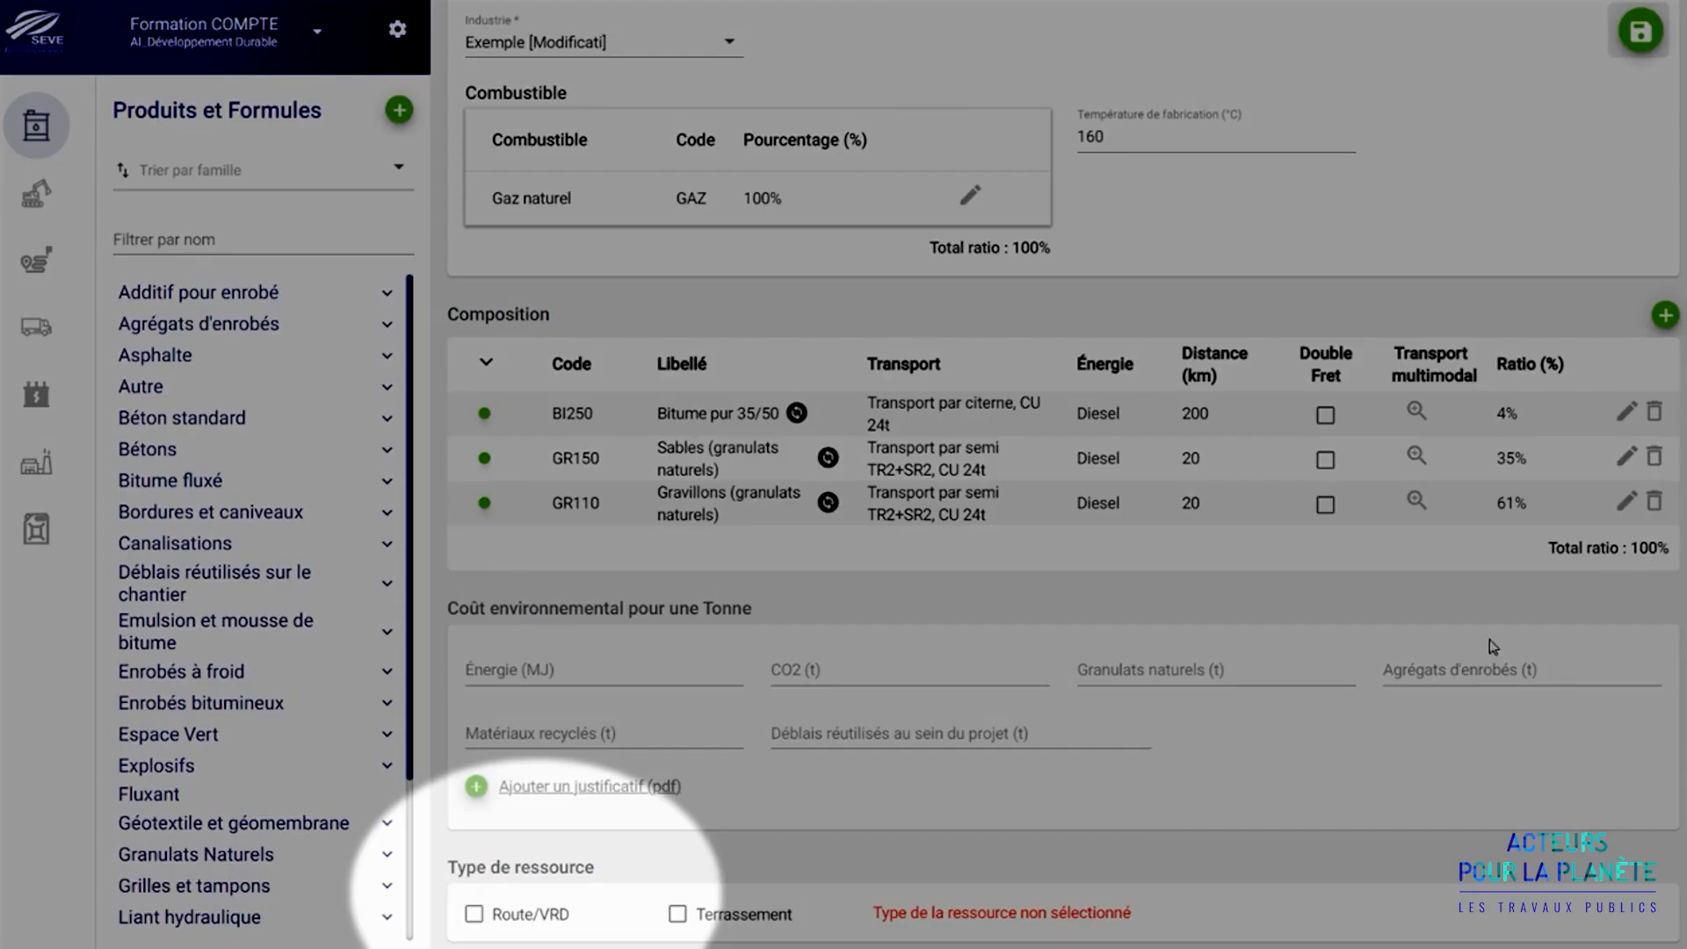
{"action": "left_click", "coordinate": [475, 916]}
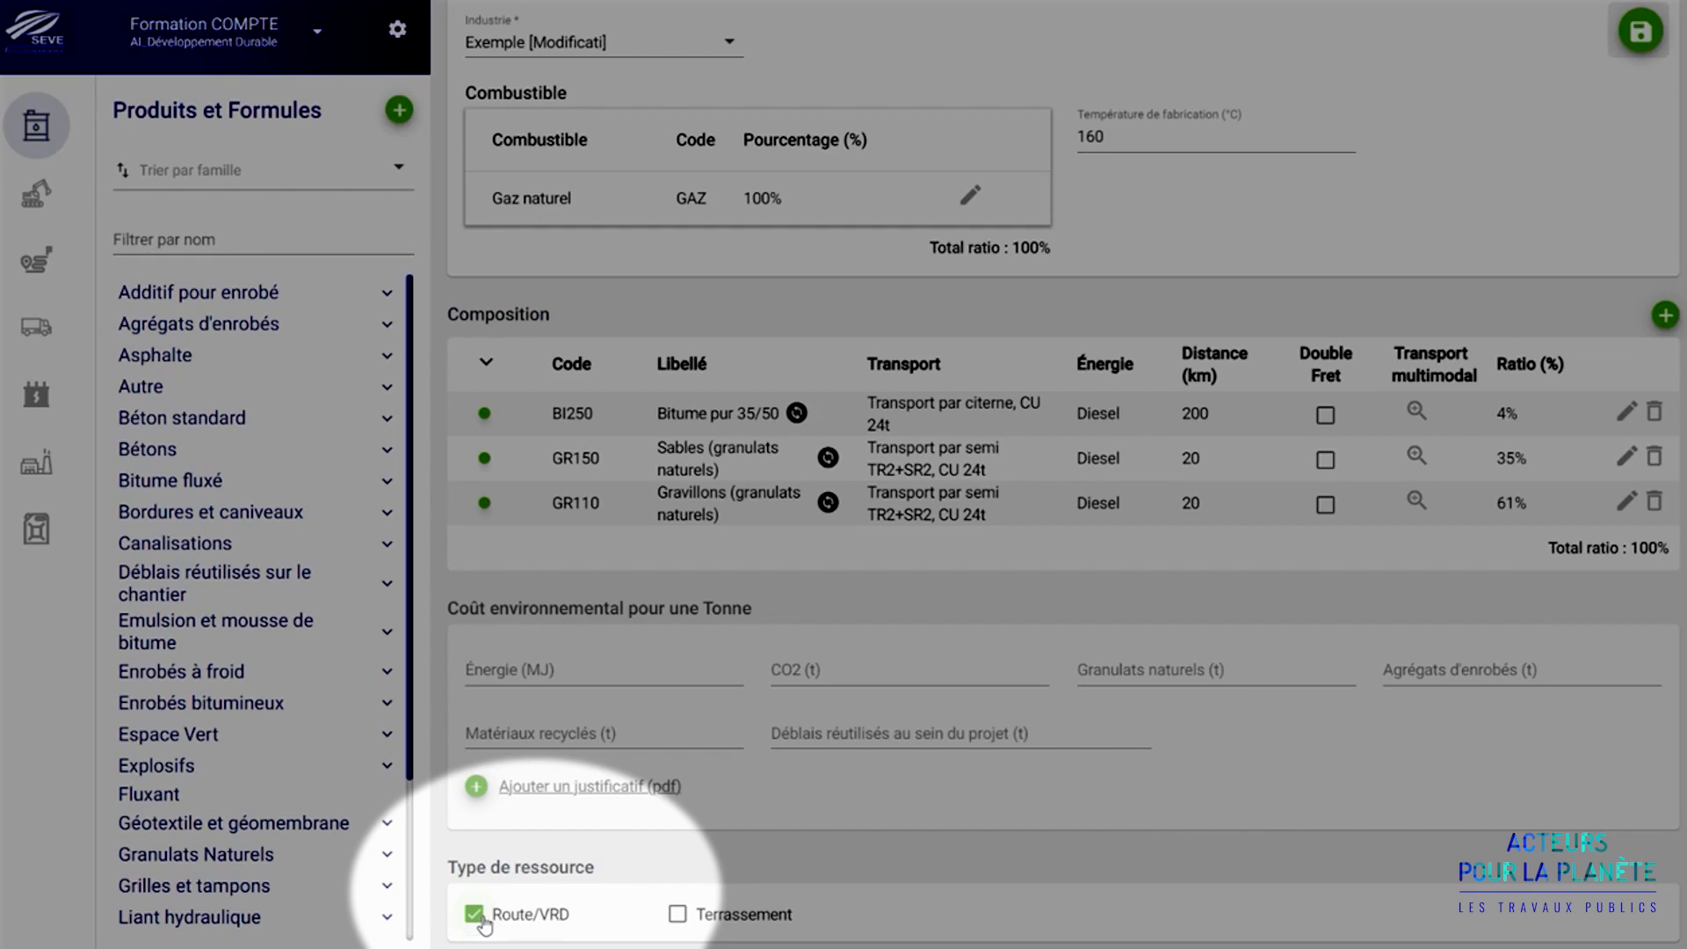
{"action": "left_click", "coordinate": [1640, 37]}
{"action": "scroll", "coordinate": [1660, 287], "scroll_direction": "down", "scroll_amount": 4}
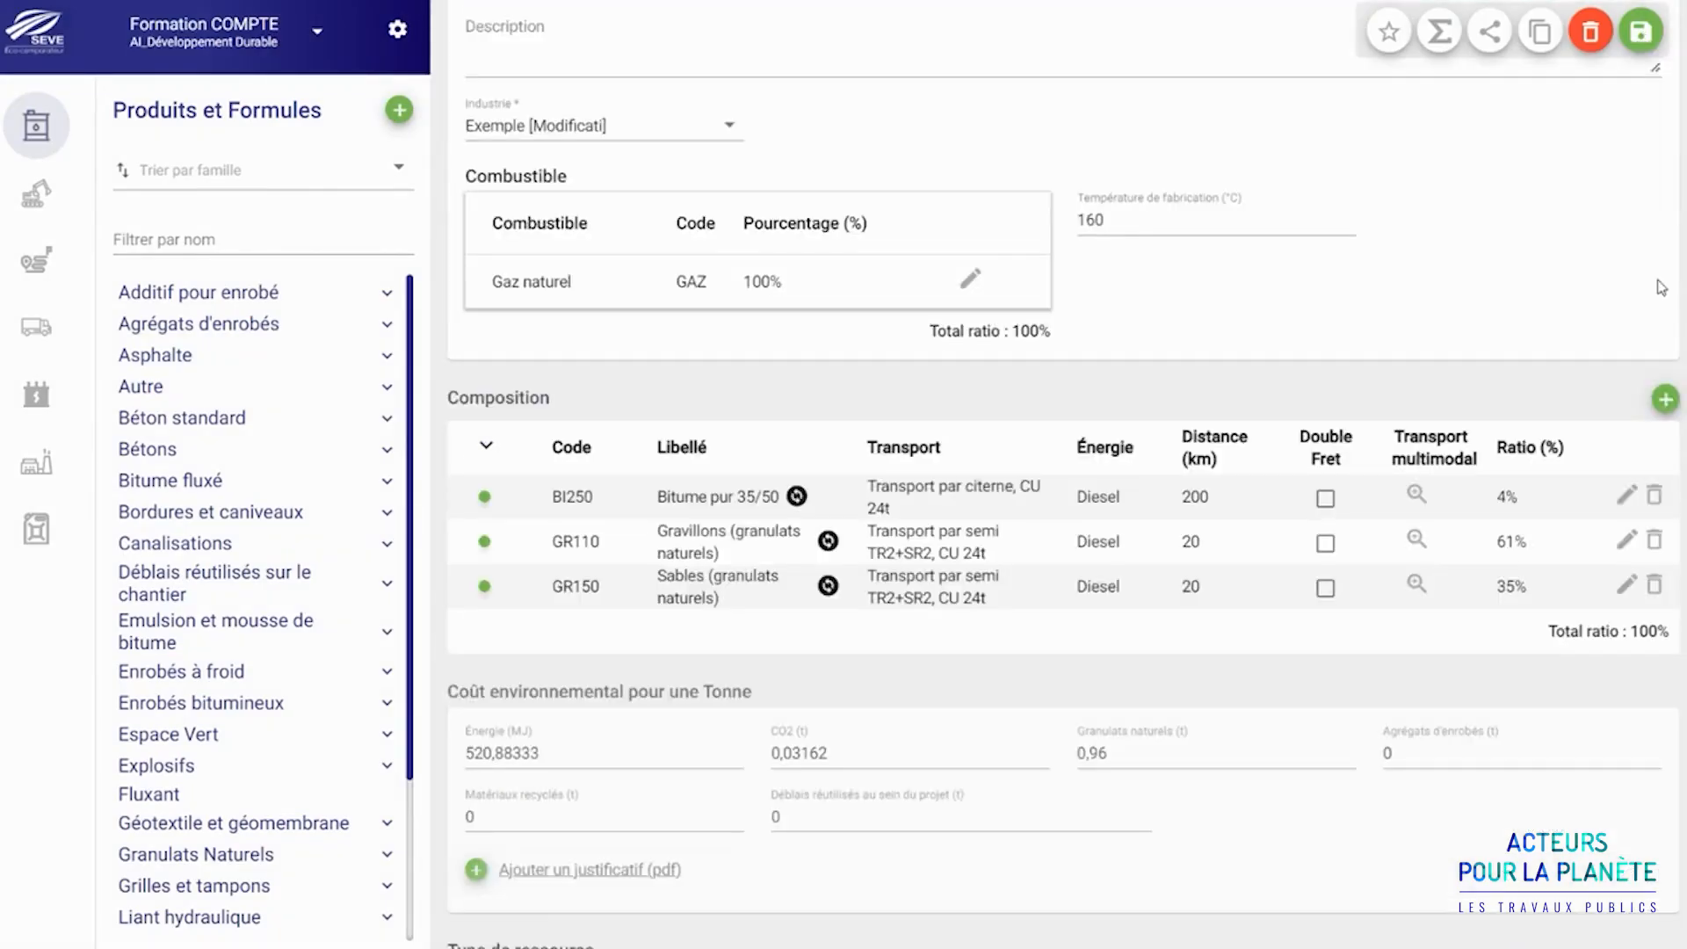
Expand the Enrobés bitumineux family and its Exemple industry to view the GB3 formula, and expand the Espace Vert family.
{"action": "left_click", "coordinate": [388, 703]}
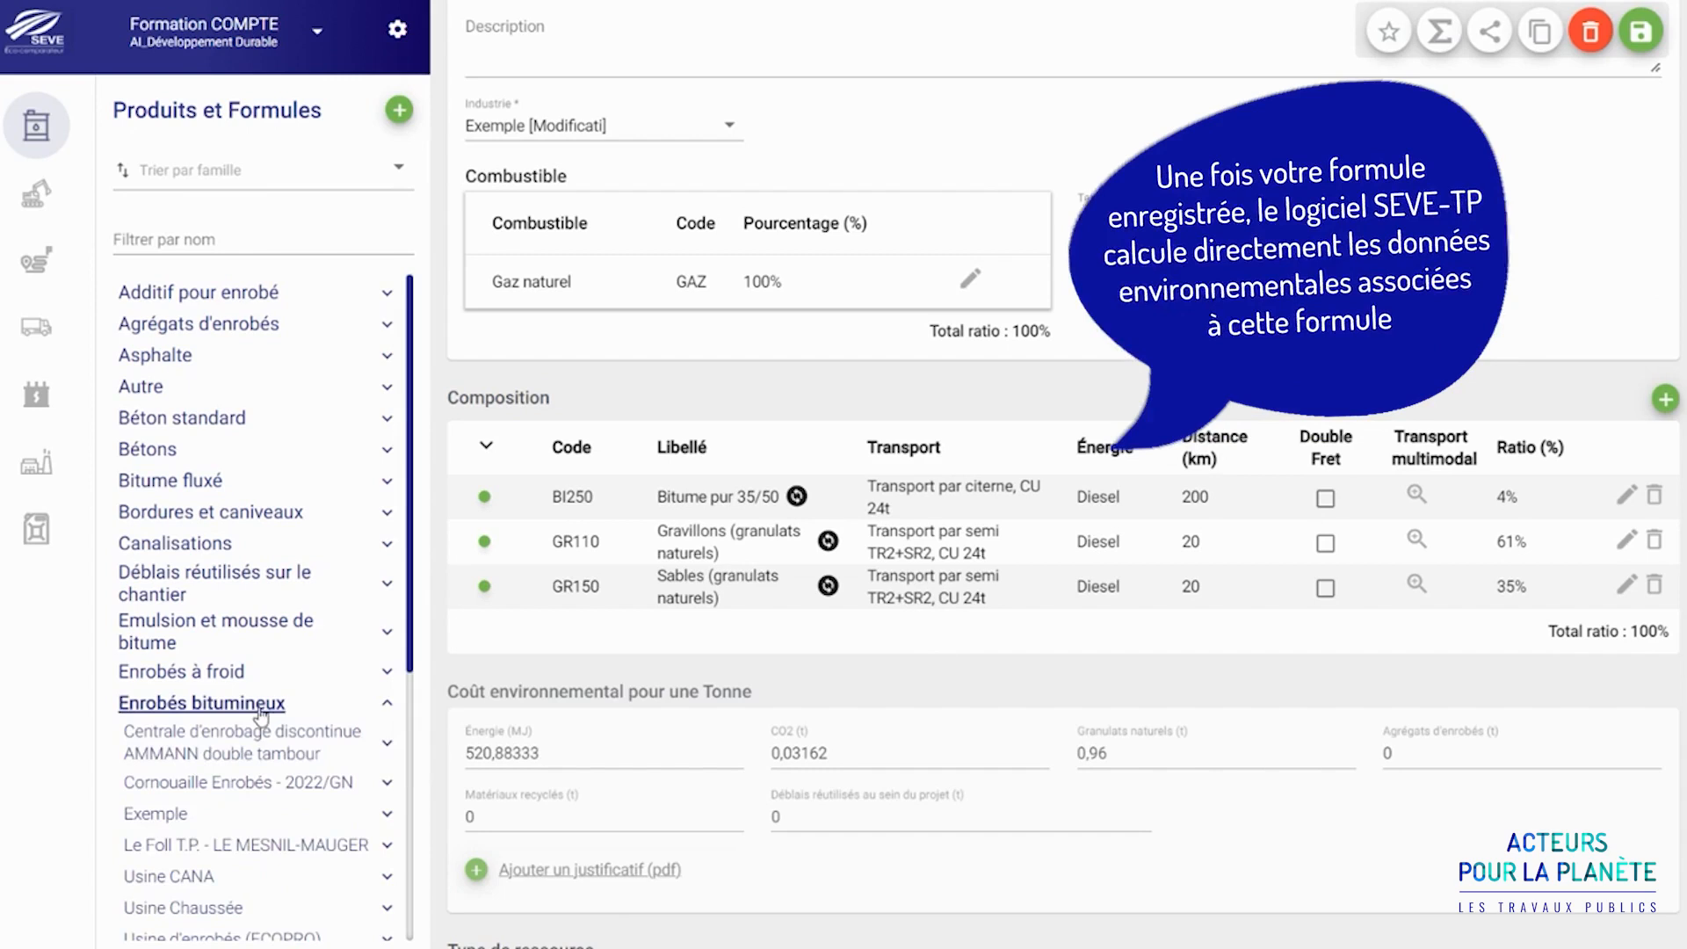
{"action": "scroll", "coordinate": [175, 615], "scroll_direction": "down", "scroll_amount": 1}
{"action": "left_click", "coordinate": [157, 703]}
{"action": "left_click", "coordinate": [202, 773]}
{"action": "scroll", "coordinate": [202, 778], "scroll_direction": "down", "scroll_amount": 3}
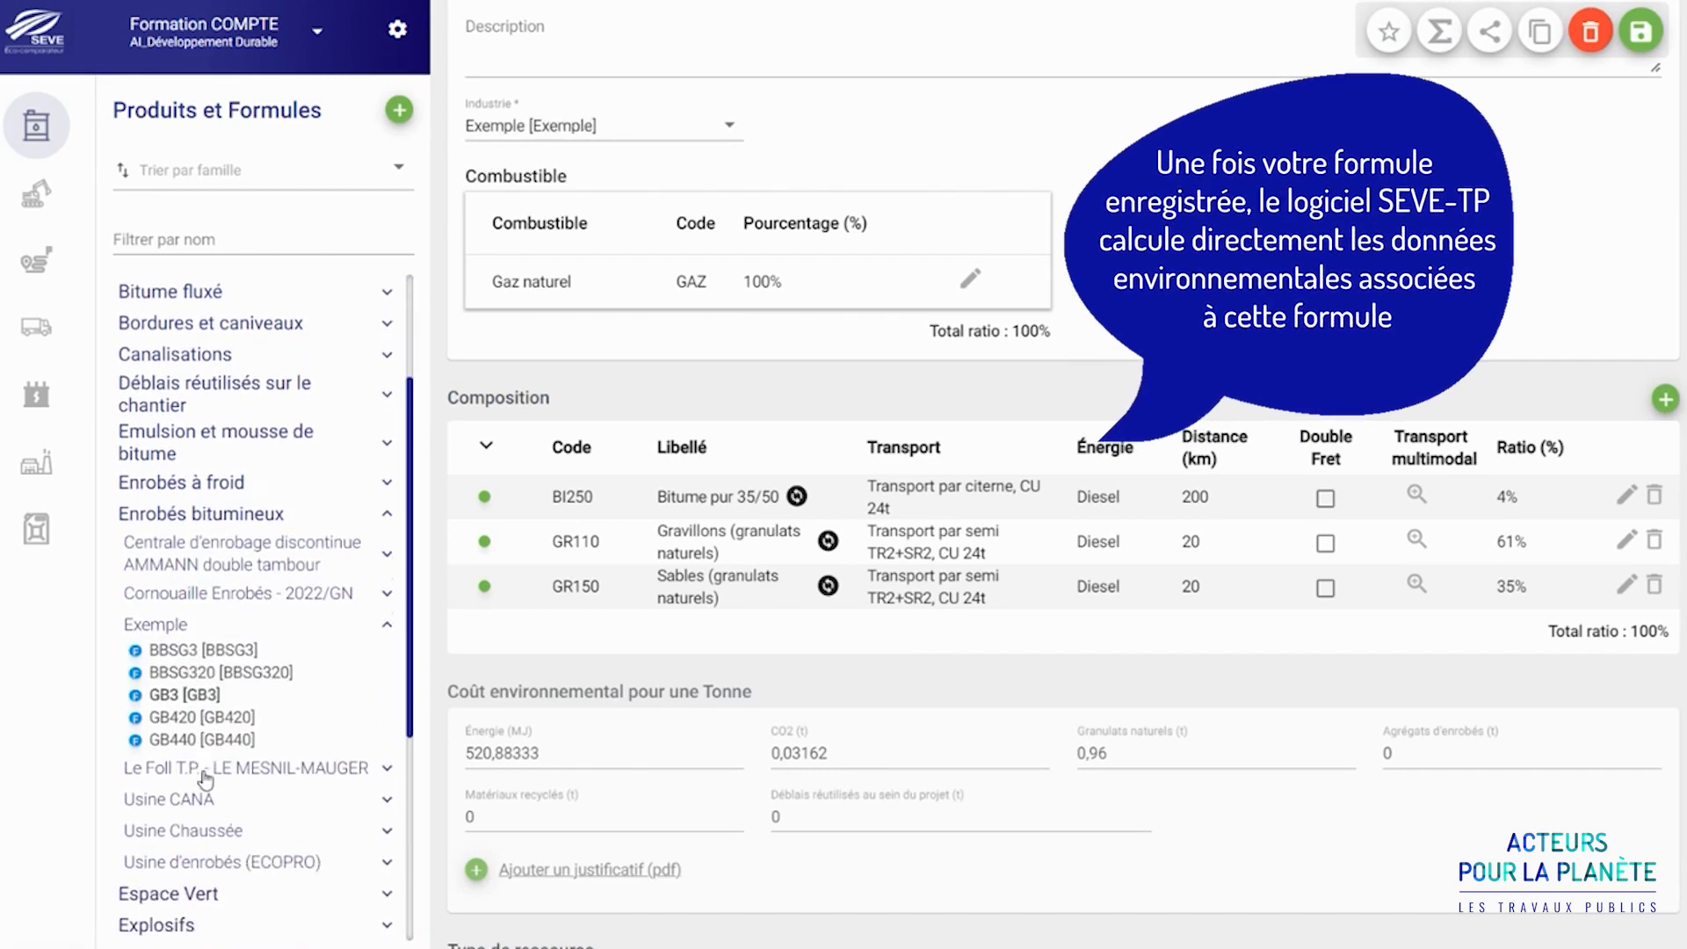
{"action": "left_click", "coordinate": [156, 766]}
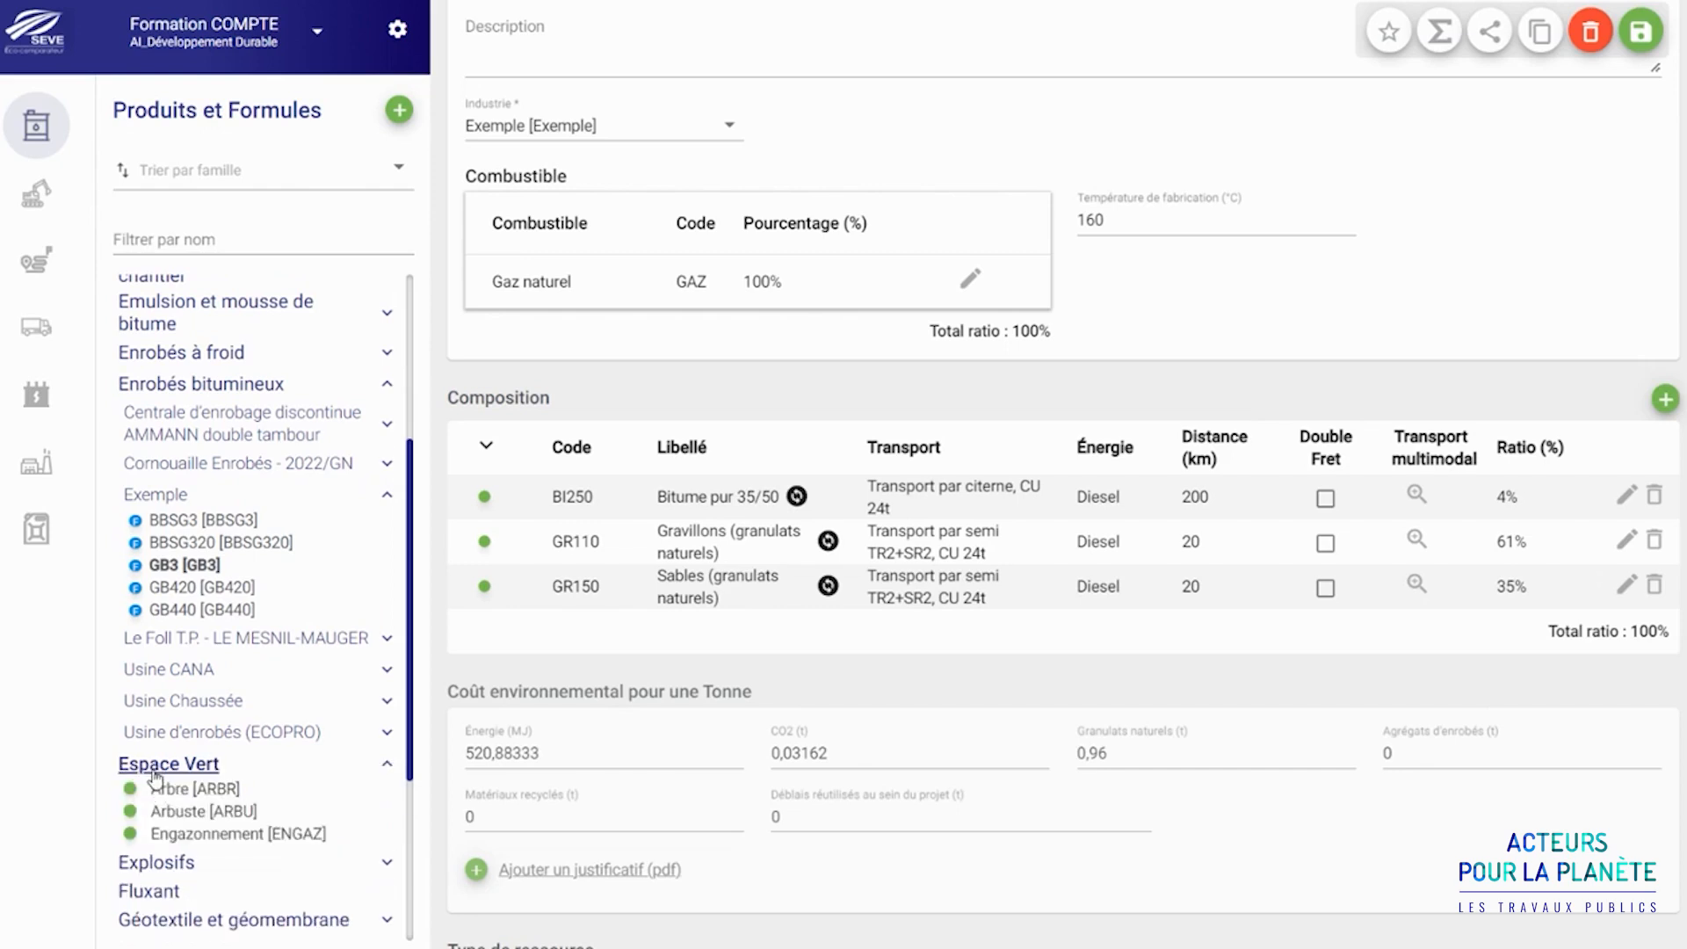
Collapse the Espace Vert family and the Exemple industry in the products and formulas list.
{"action": "left_click", "coordinate": [157, 766]}
{"action": "scroll", "coordinate": [154, 769], "scroll_direction": "up", "scroll_amount": 2}
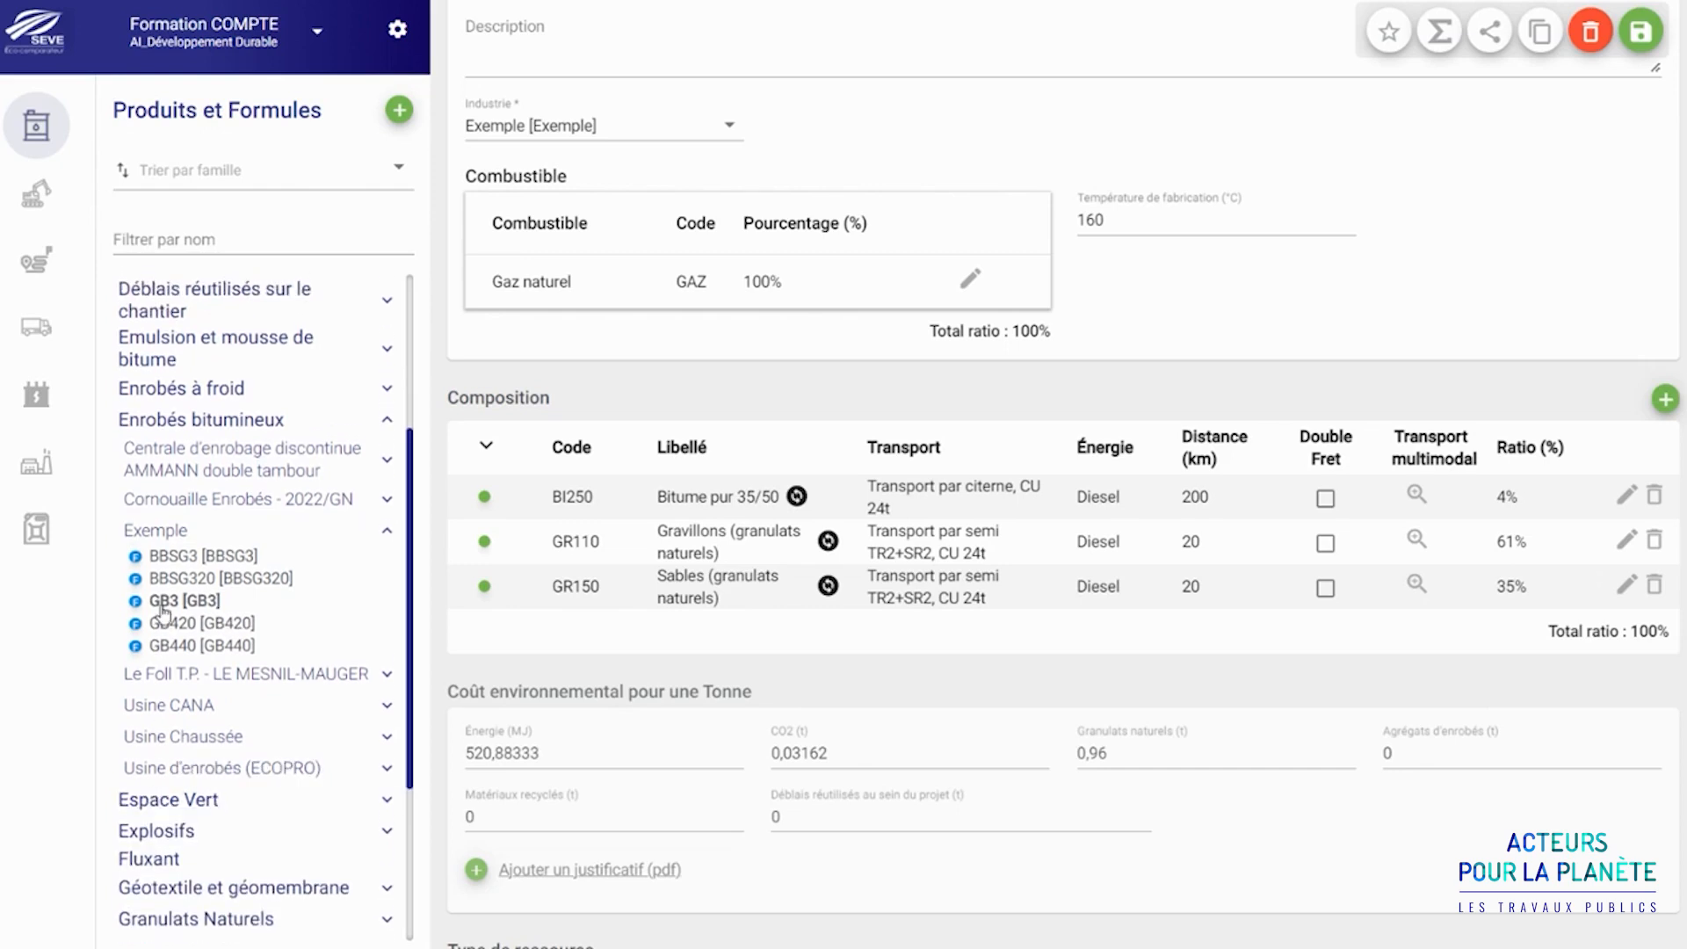
{"action": "scroll", "coordinate": [155, 768], "scroll_direction": "up", "scroll_amount": 4}
{"action": "scroll", "coordinate": [153, 767], "scroll_direction": "down", "scroll_amount": 4}
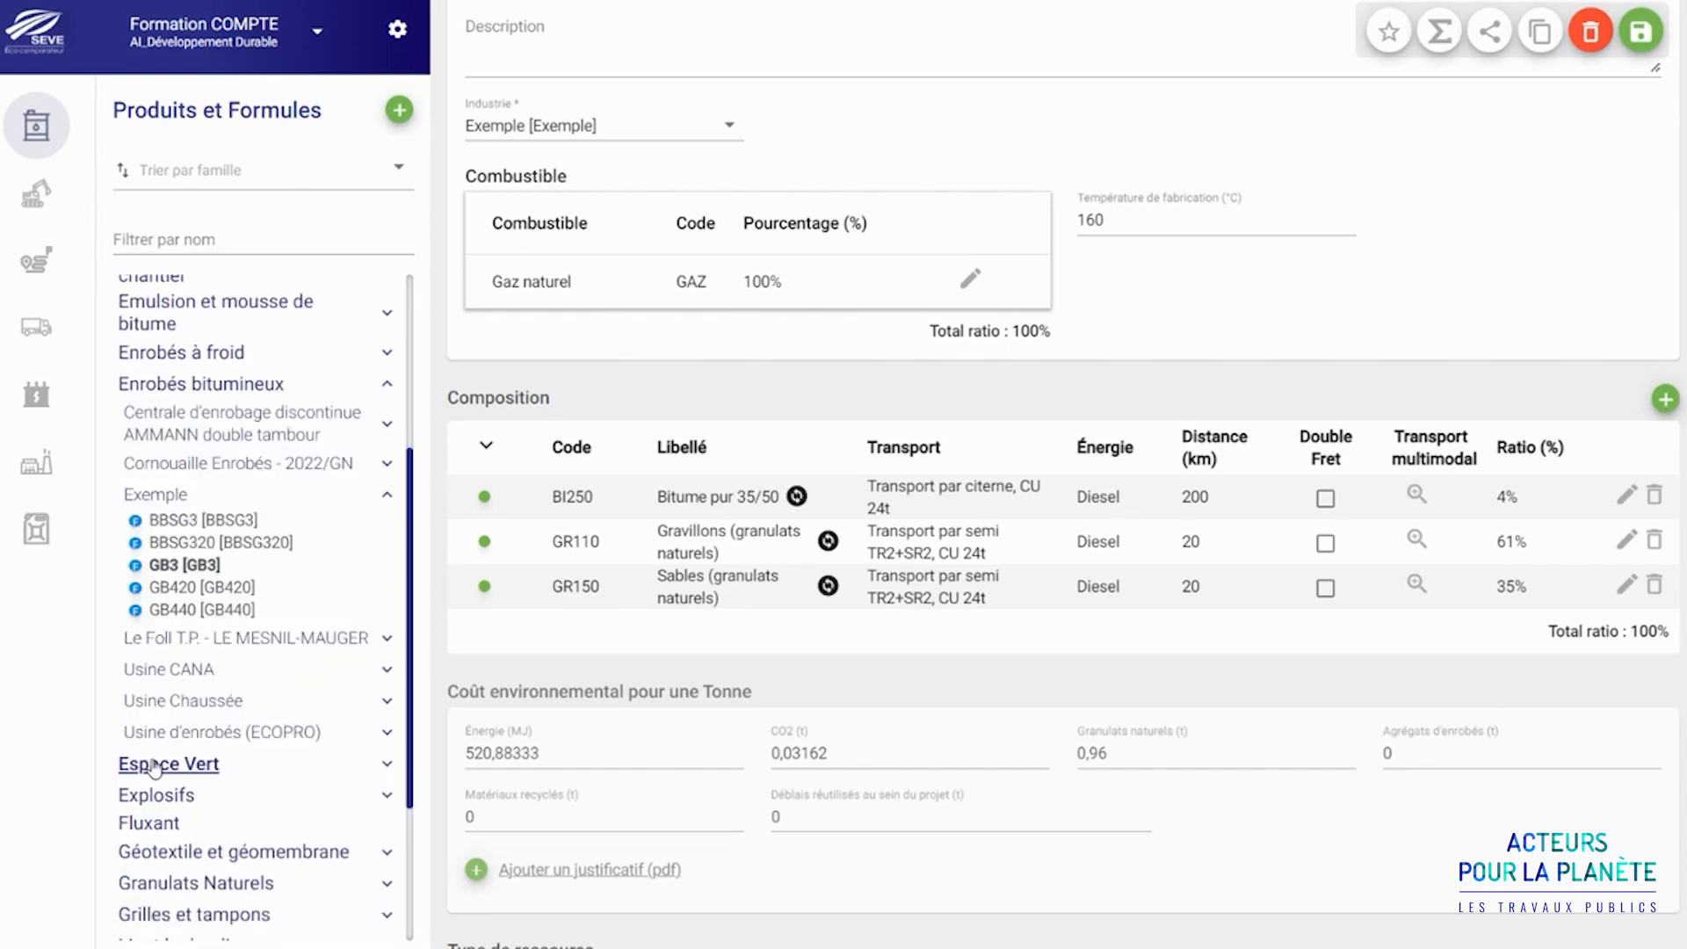
{"action": "scroll", "coordinate": [153, 766], "scroll_direction": "up", "scroll_amount": 2}
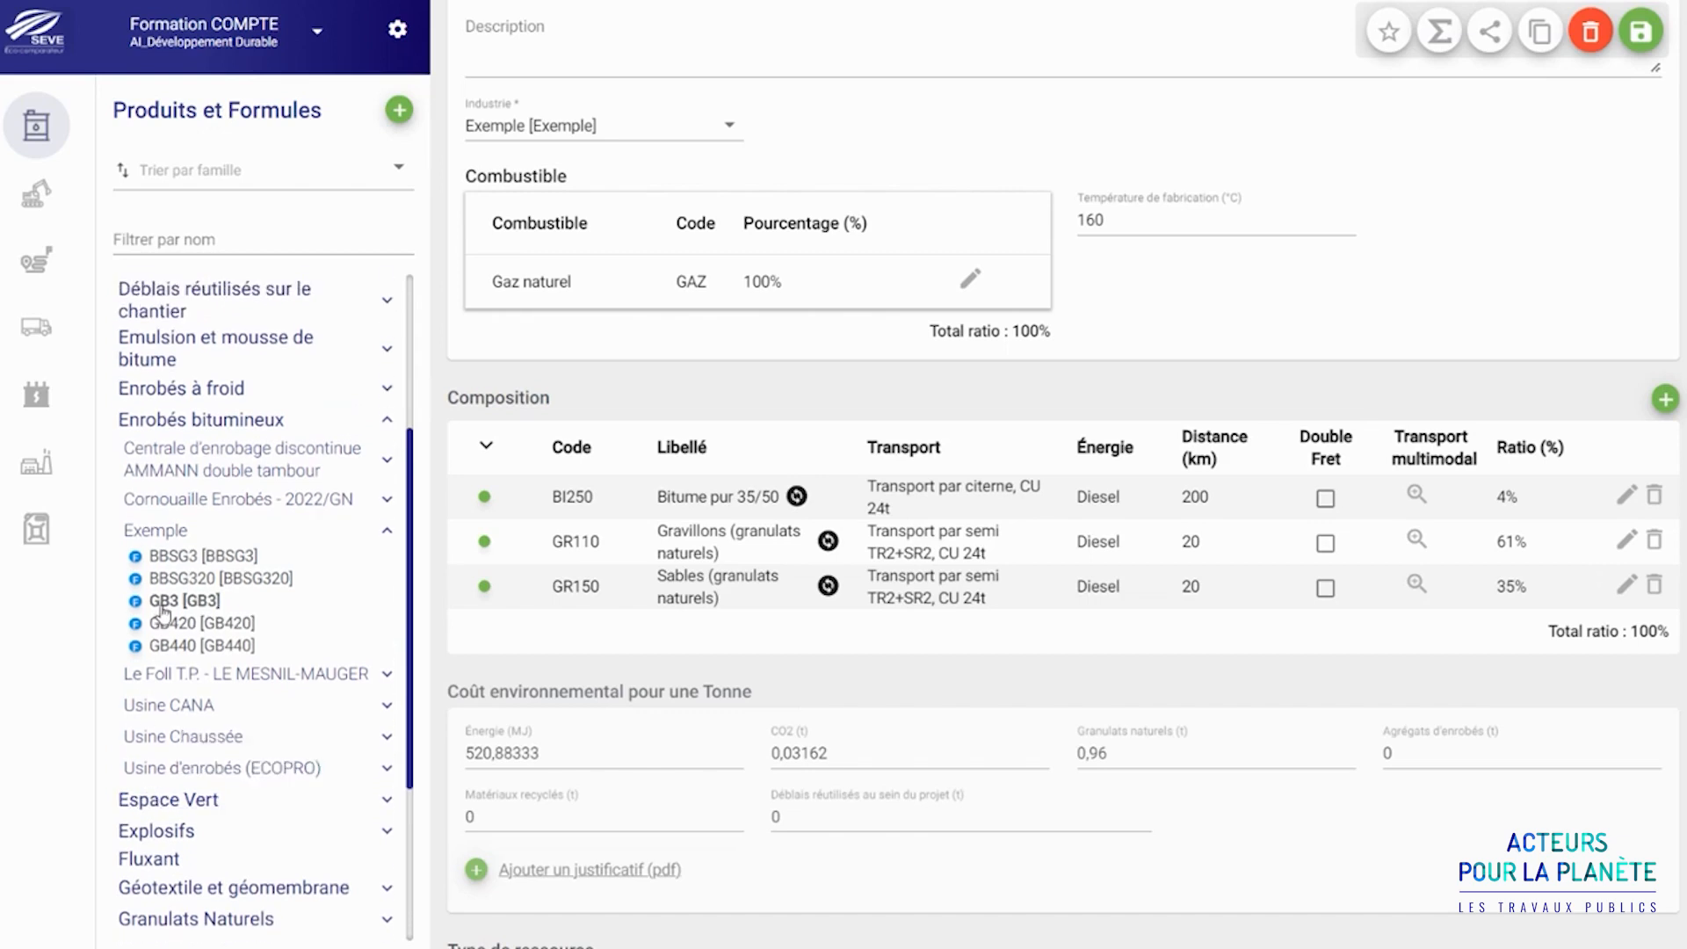
{"action": "scroll", "coordinate": [162, 613], "scroll_direction": "up", "scroll_amount": 3}
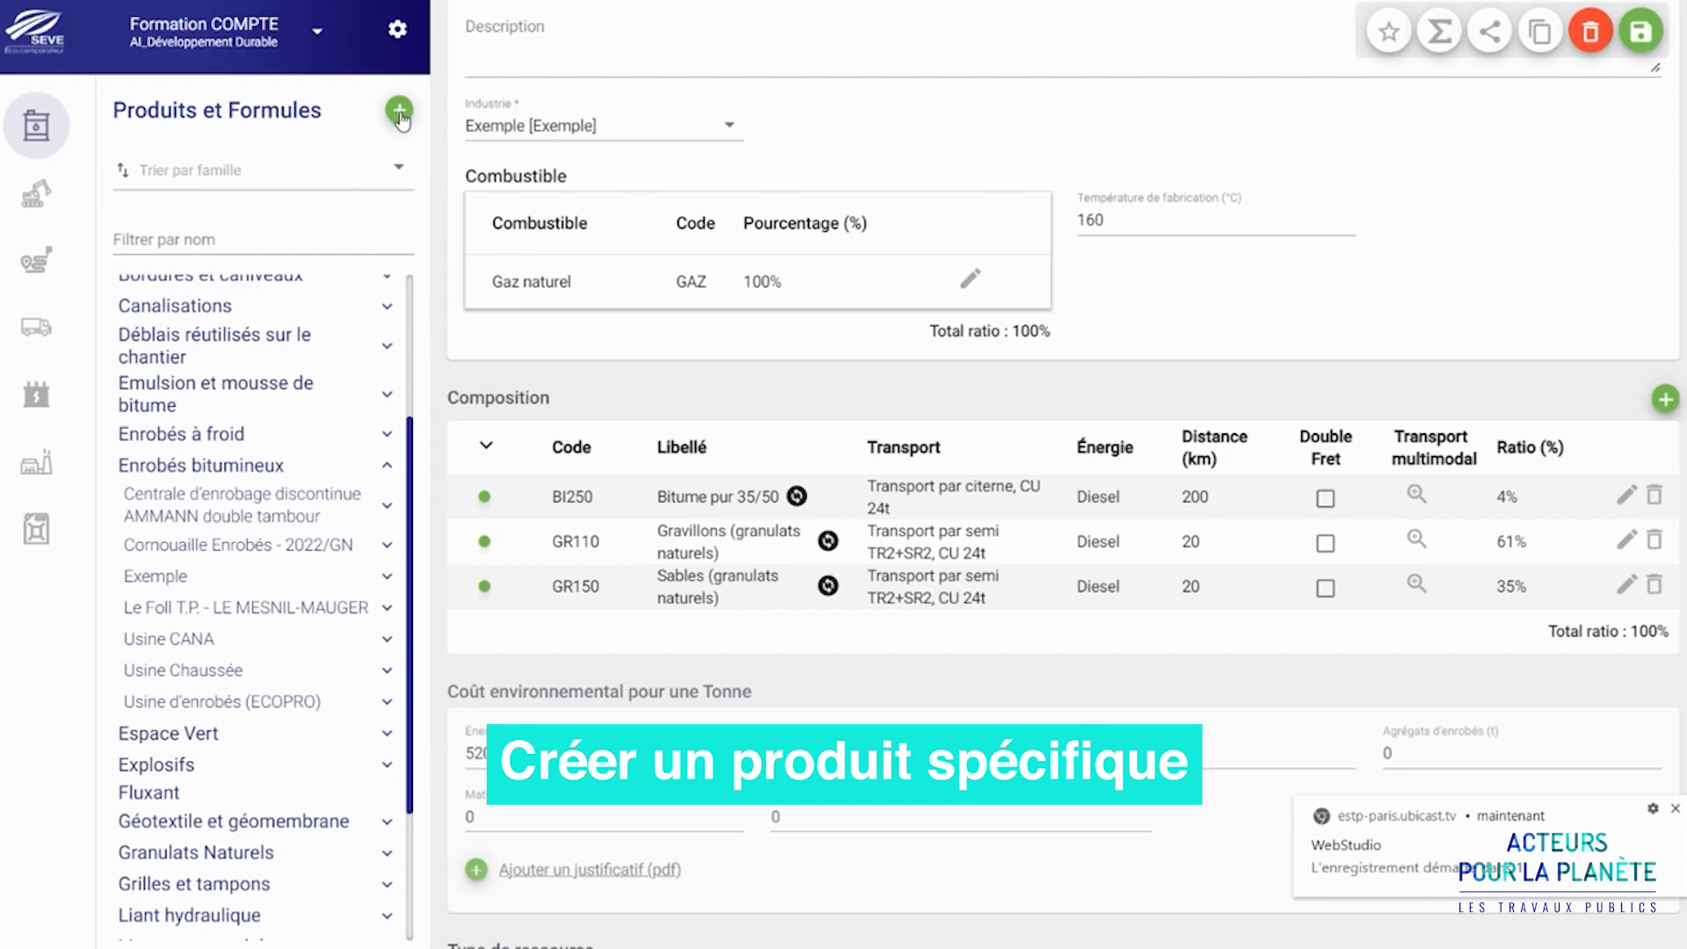
Start creating a new product in the Produits et Formules library.
{"action": "left_click", "coordinate": [39, 132]}
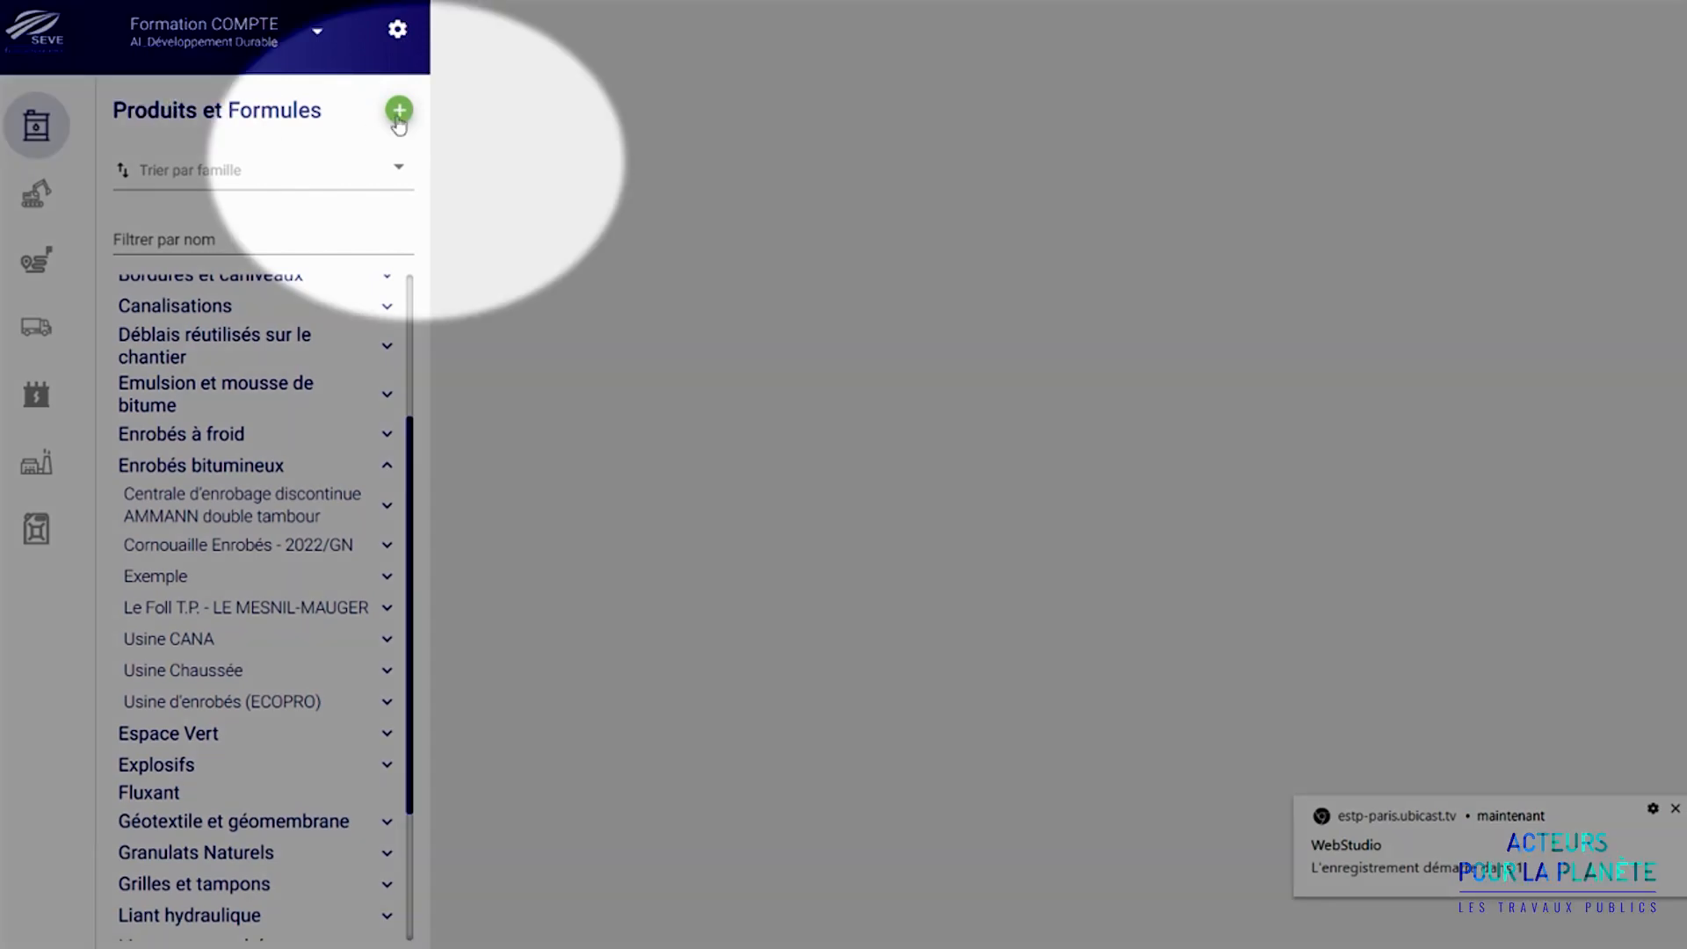
{"action": "left_click", "coordinate": [399, 110]}
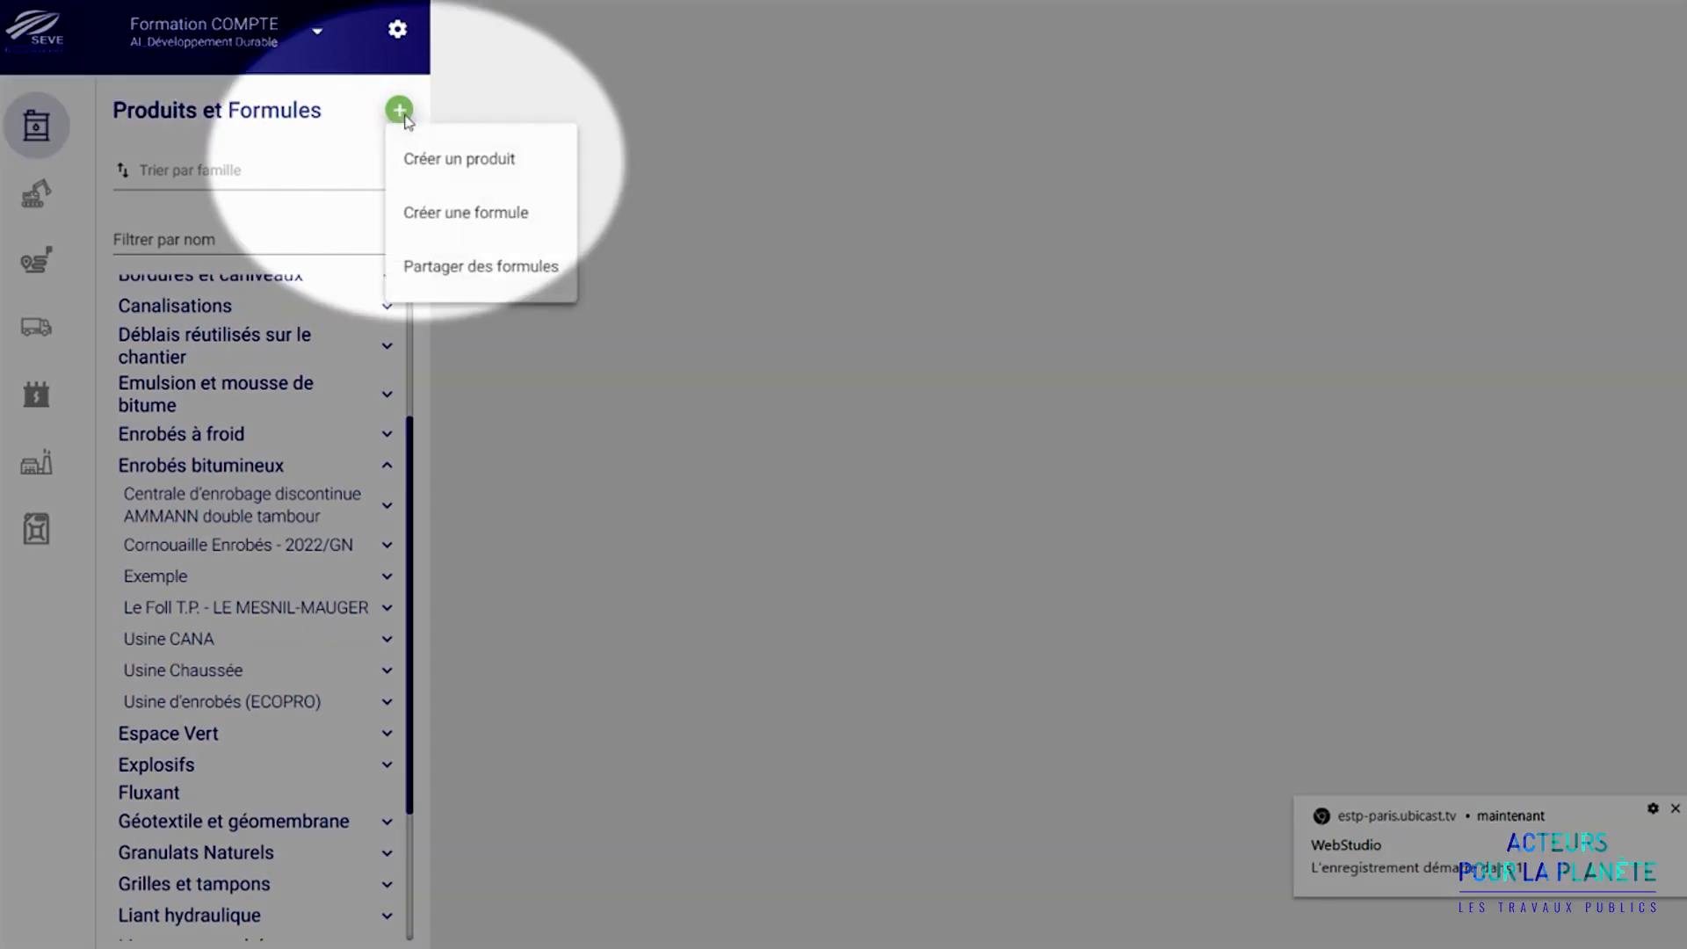
{"action": "left_click", "coordinate": [454, 160]}
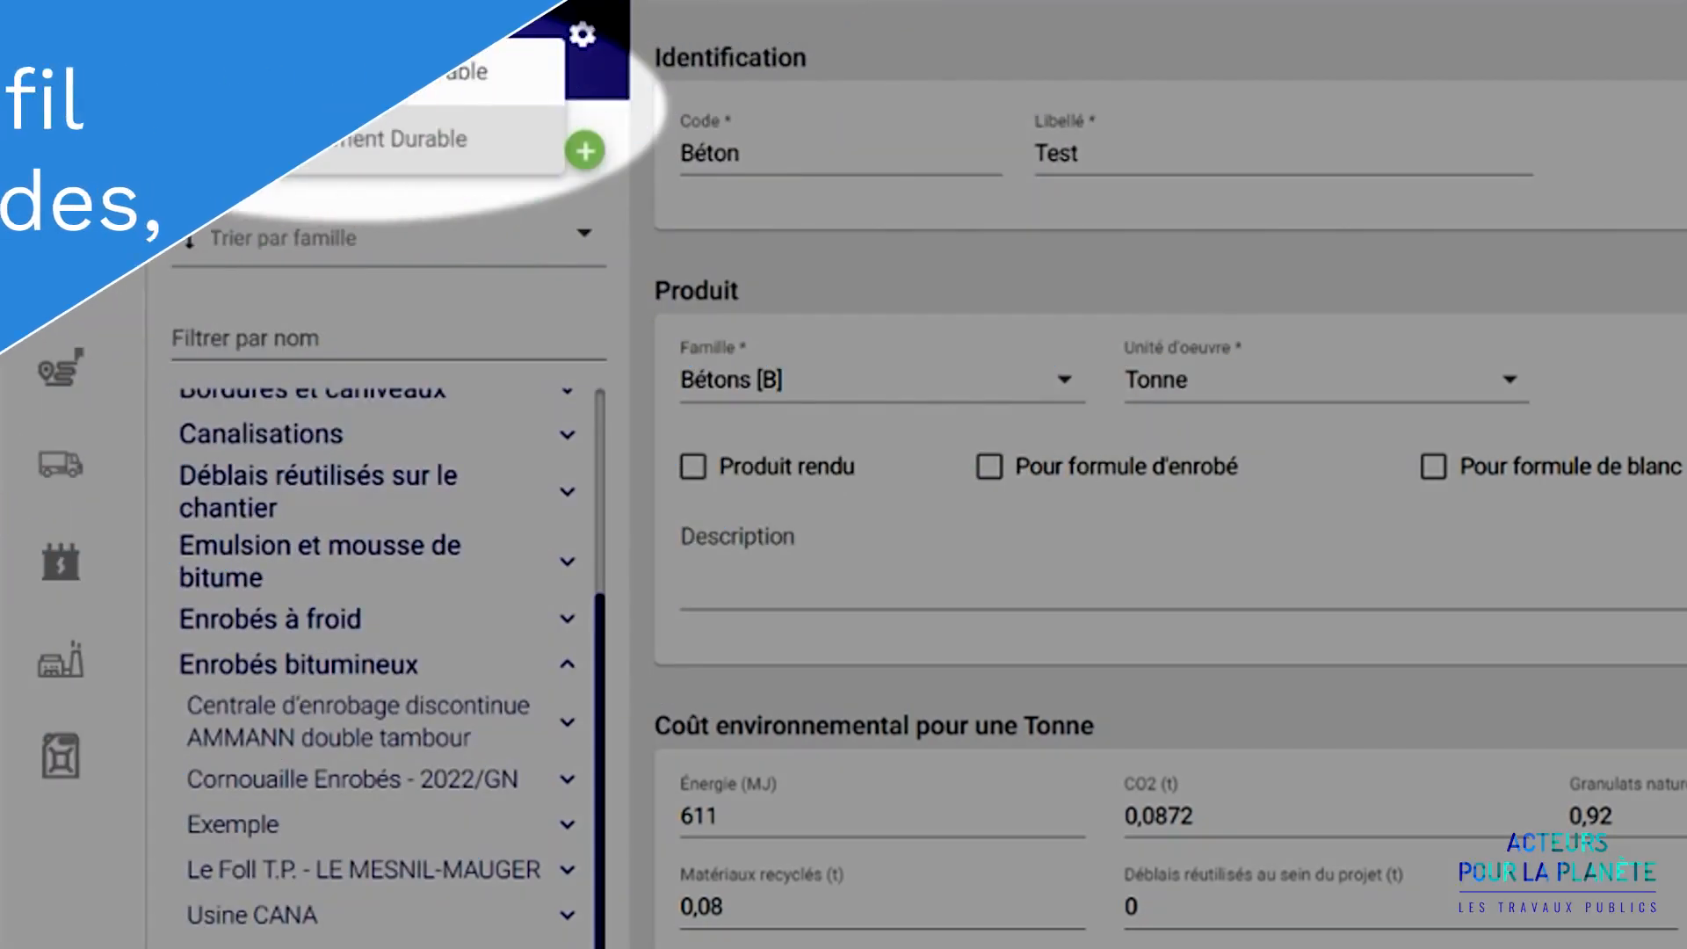
Switch to the ABE_Développement Durable profile and show its list of projects.
{"action": "left_click", "coordinate": [411, 78]}
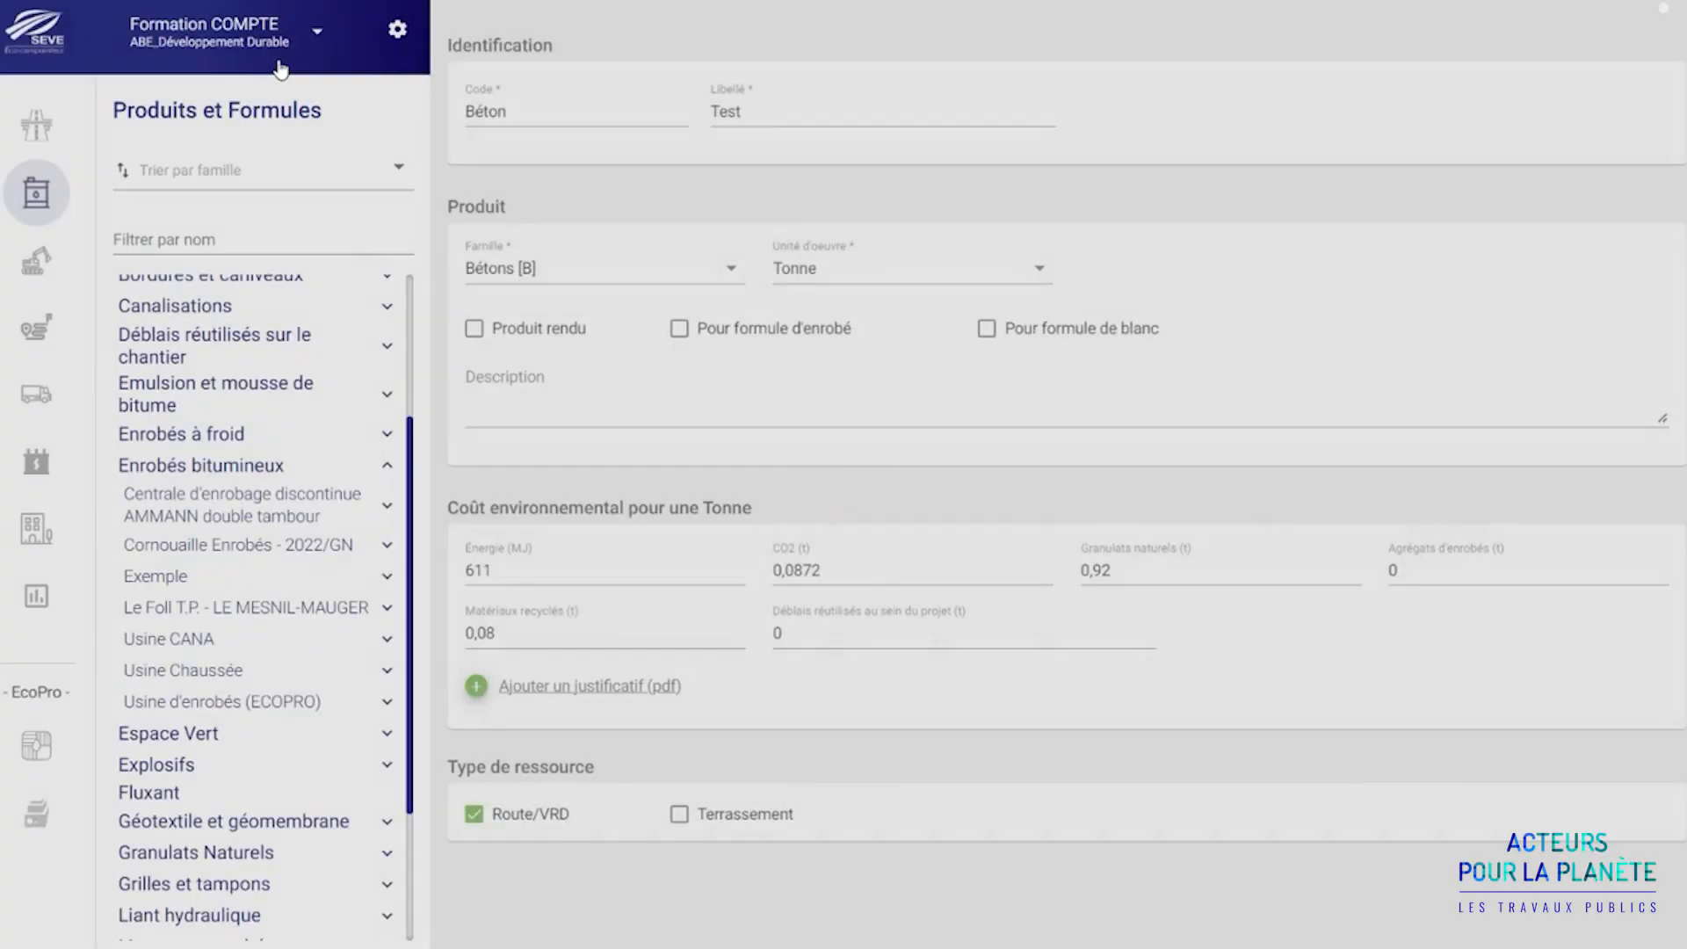
{"action": "left_click", "coordinate": [37, 128]}
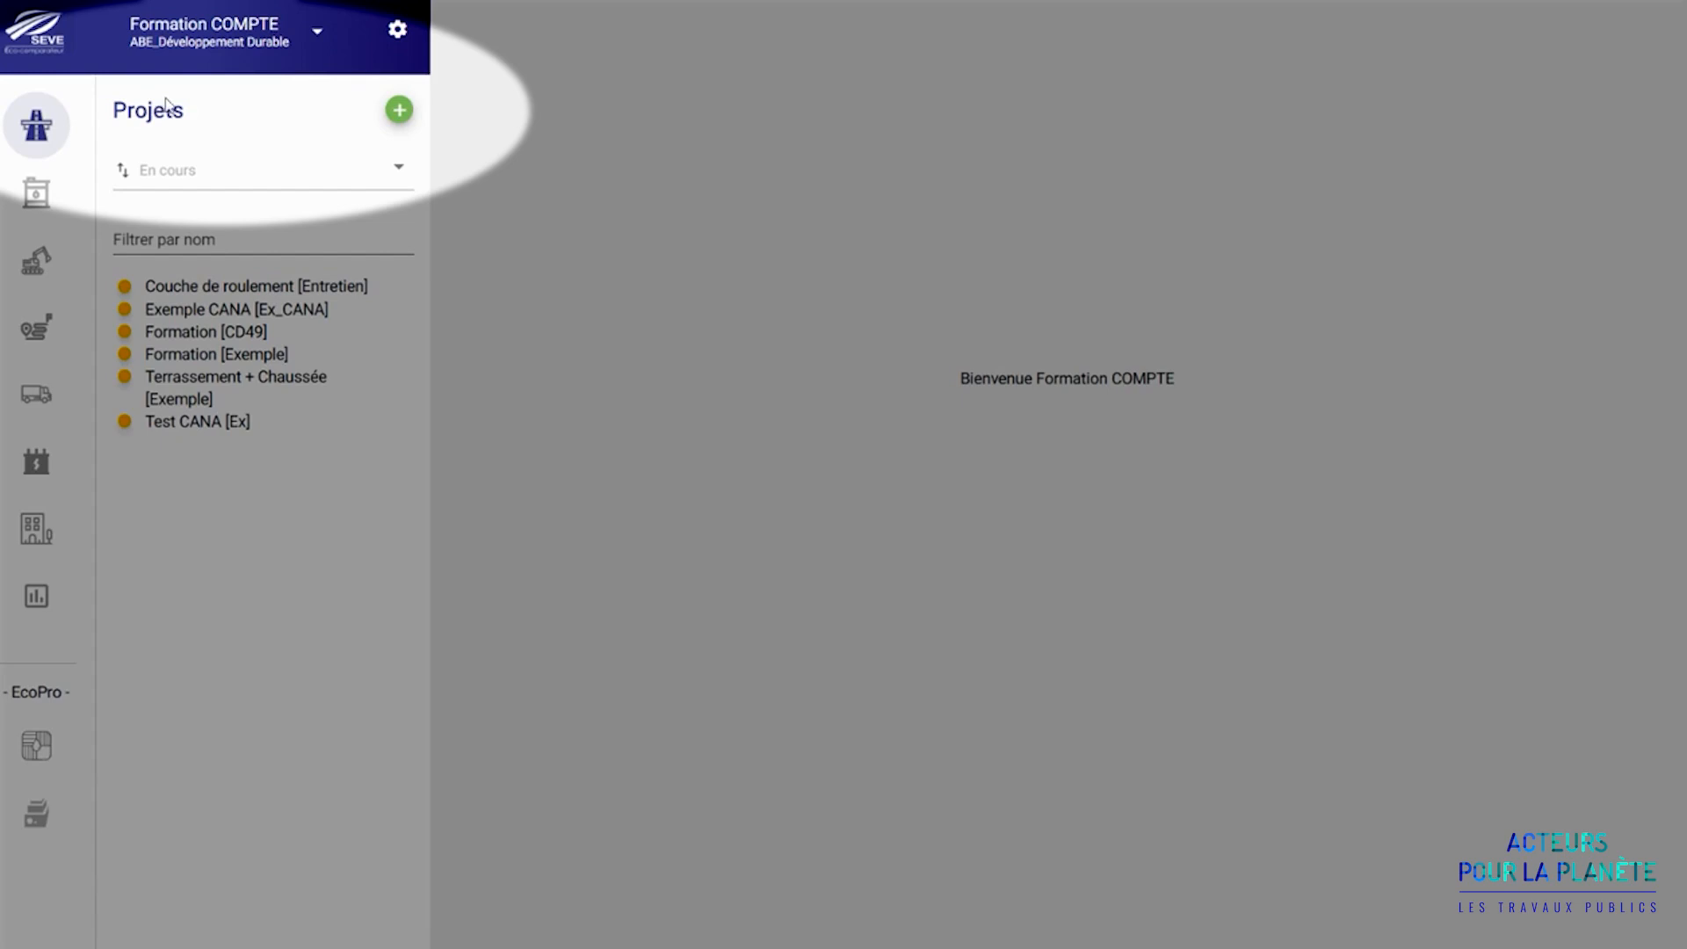
Create and save a Route/VRD project with code Formation, and Tutoriel as its label, Titre 1 and Maîtrise d'ouvrage.
{"action": "left_click", "coordinate": [399, 110]}
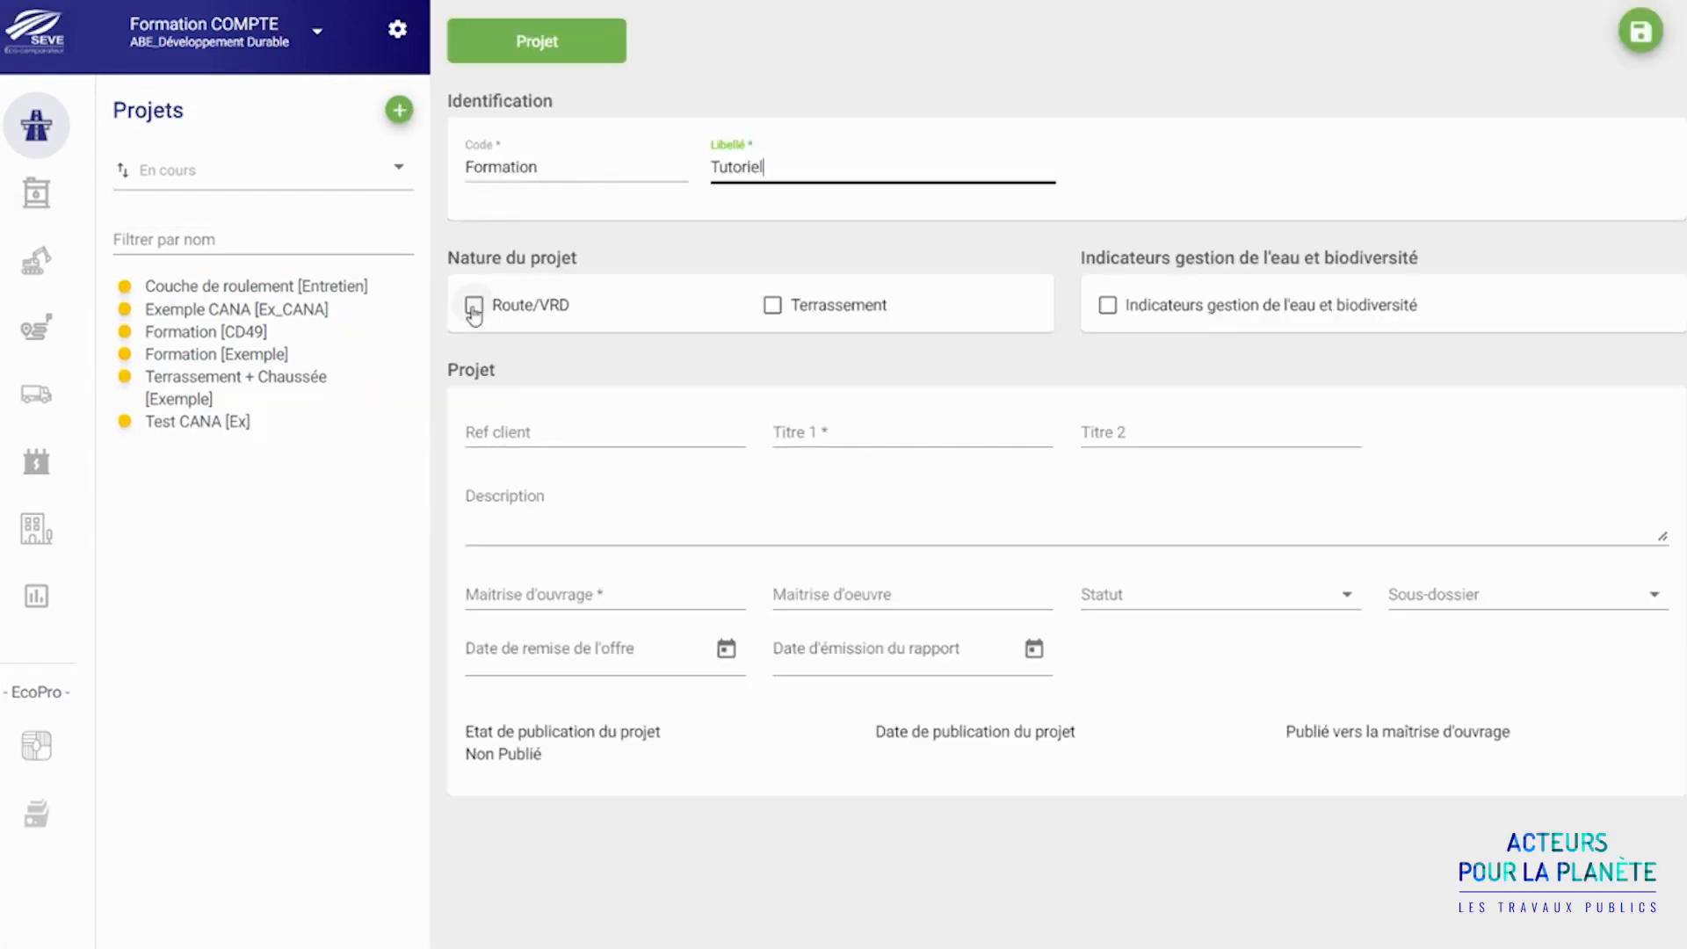
{"action": "left_click", "coordinate": [474, 308]}
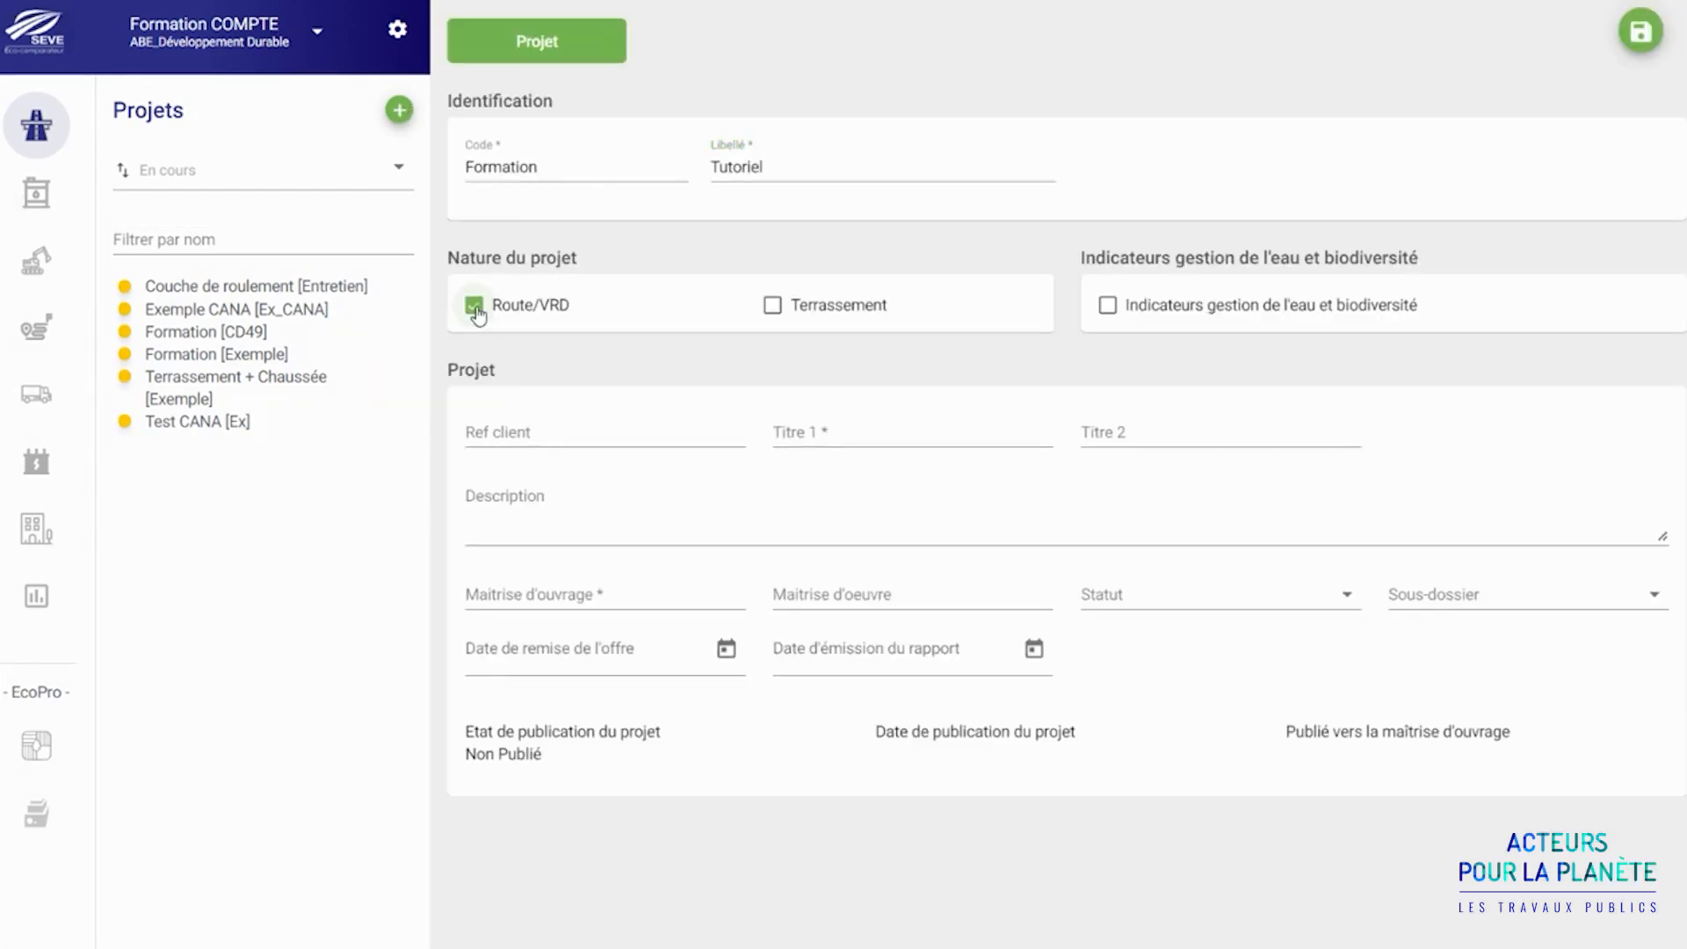
{"action": "left_click", "coordinate": [809, 430]}
{"action": "type", "text": "Tutor"}
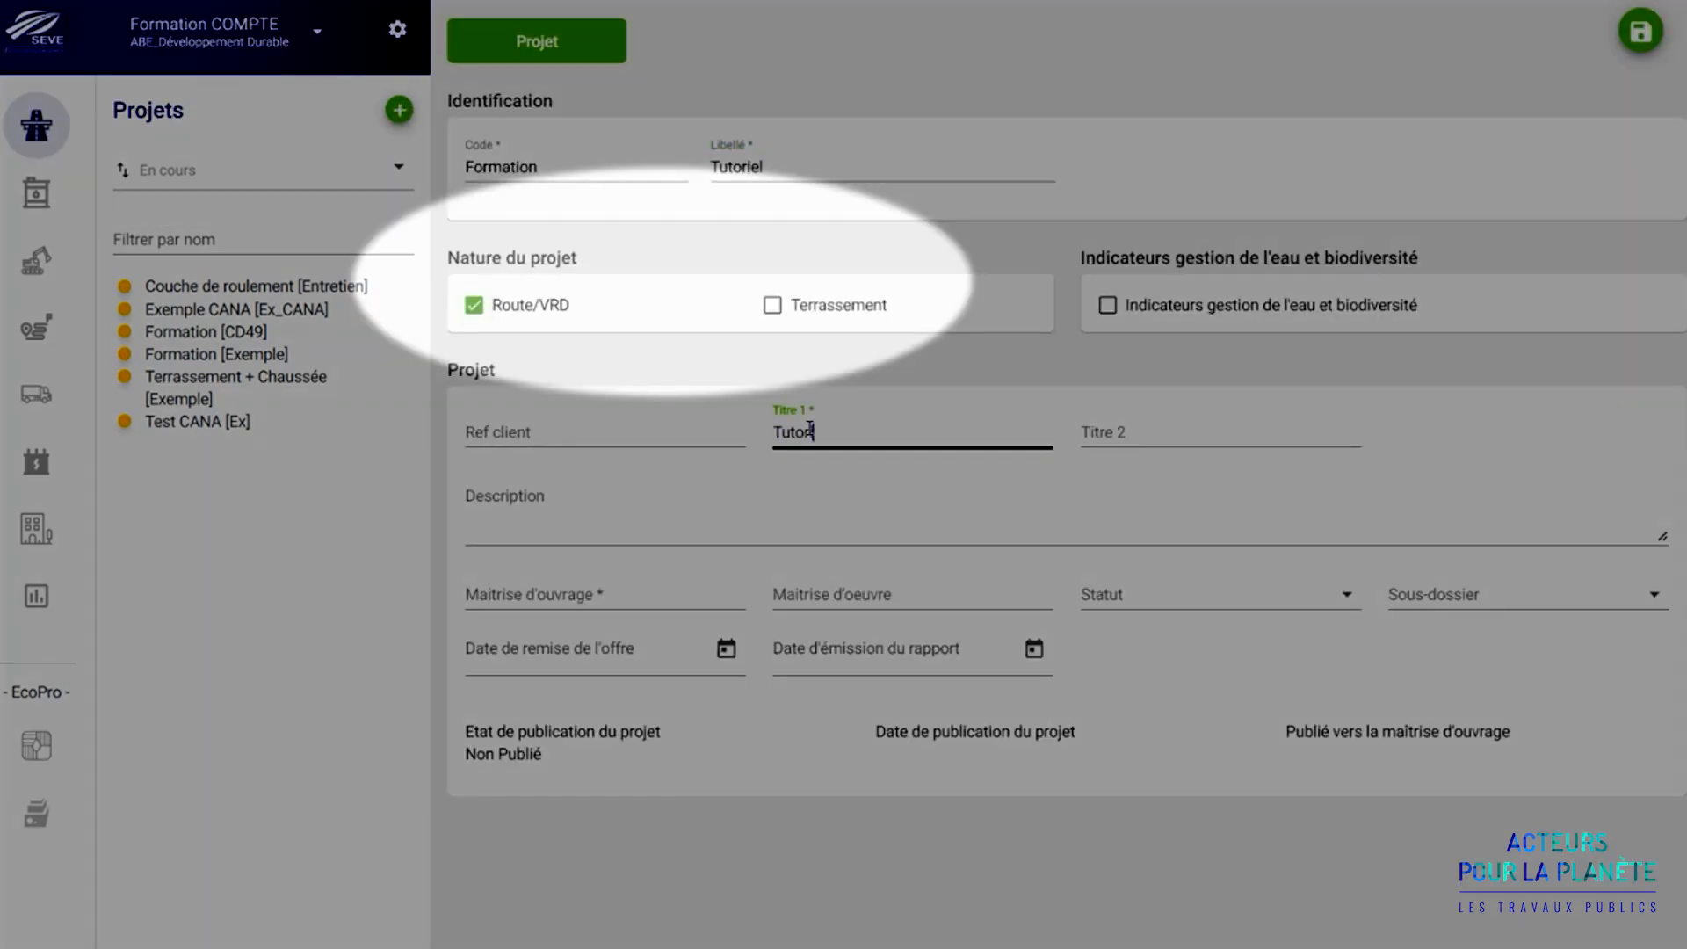
{"action": "type", "text": "iel"}
{"action": "left_click", "coordinate": [730, 597]}
{"action": "type", "text": "Tutoriel"}
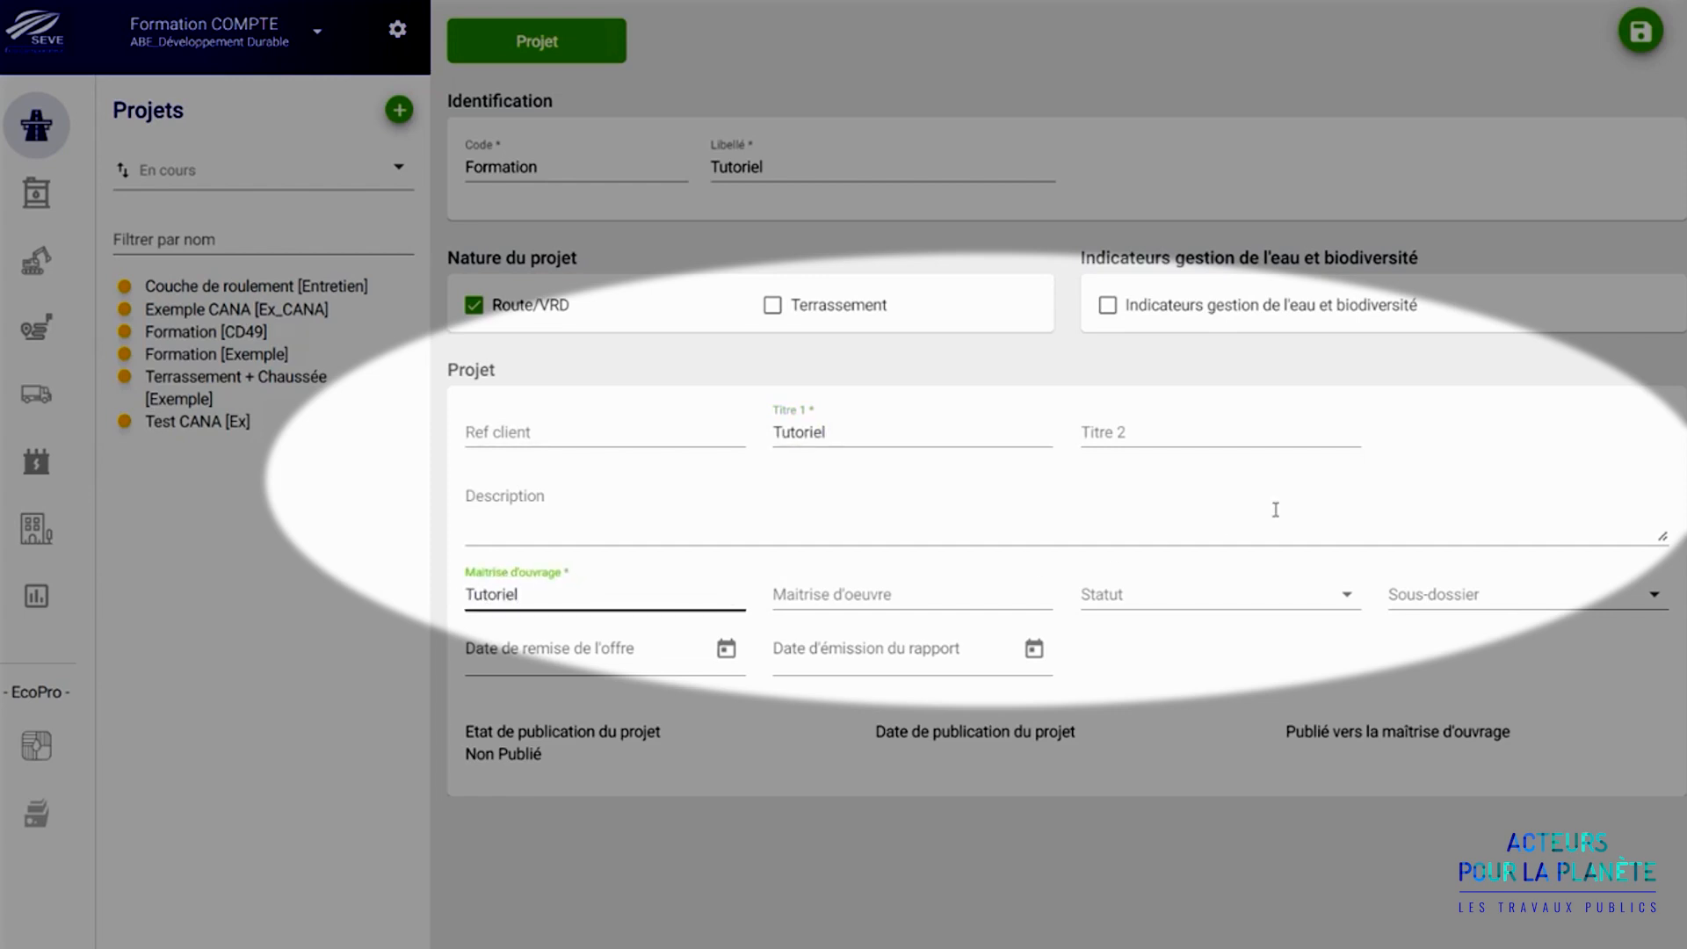
{"action": "left_click", "coordinate": [1640, 31]}
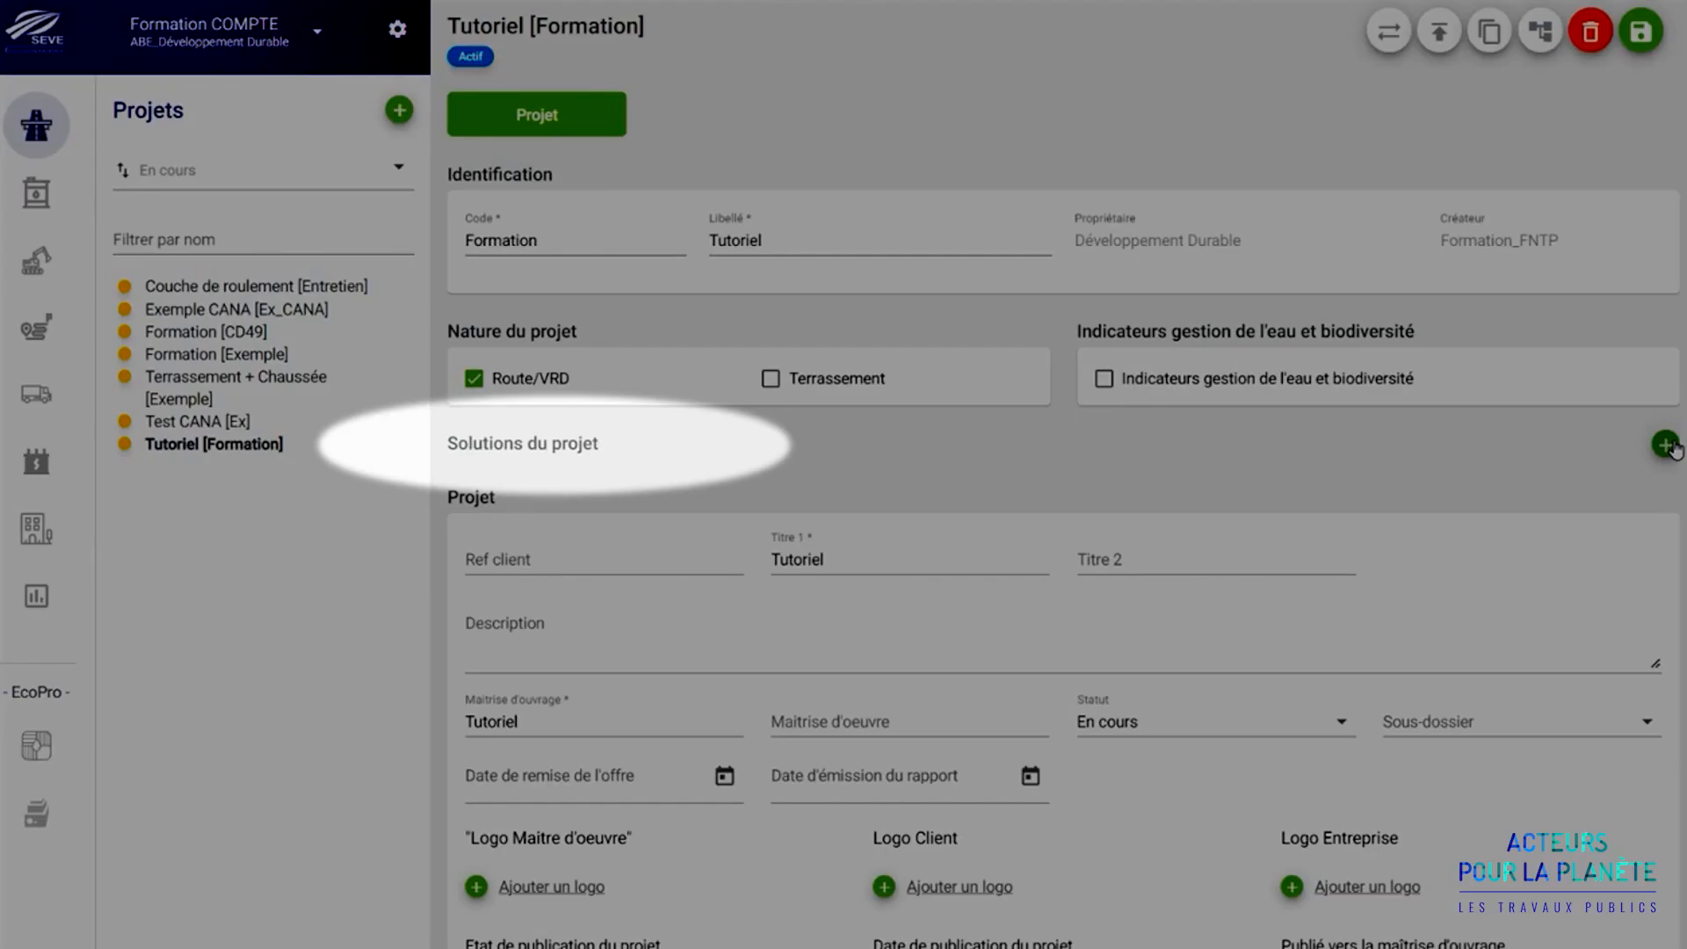
Add a solution named Solution de base to the Tutoriel project.
{"action": "left_click", "coordinate": [1665, 445]}
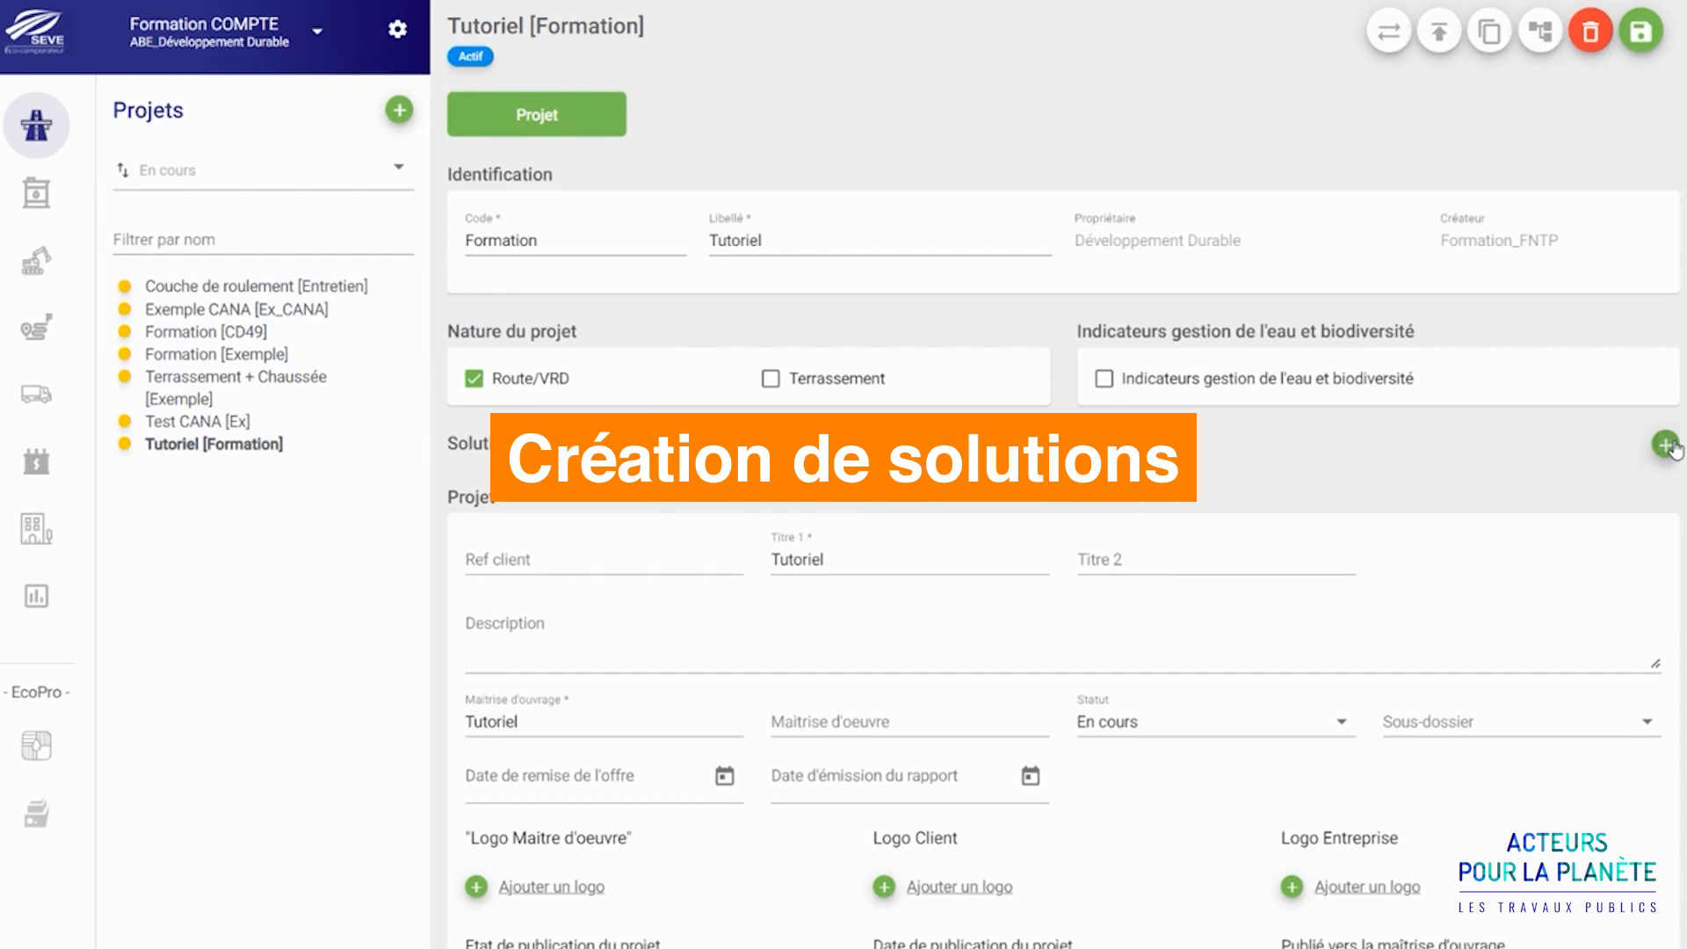
{"action": "left_click", "coordinate": [1665, 445]}
{"action": "type", "text": "Solution de ba"}
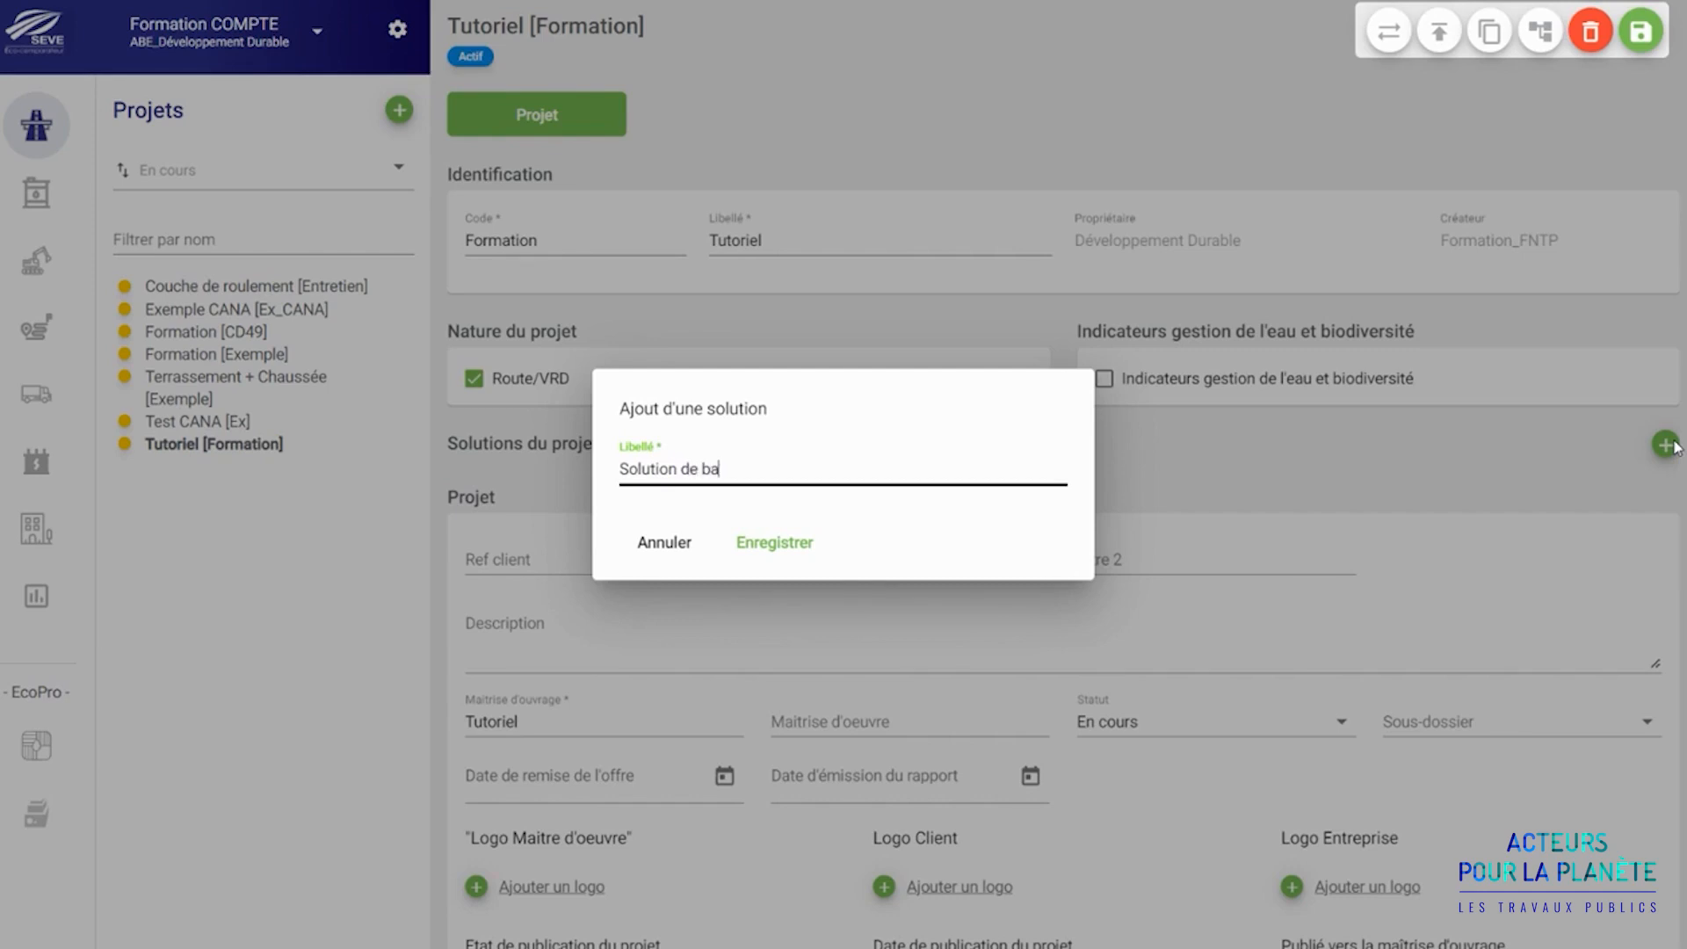
{"action": "type", "text": "se"}
{"action": "key", "text": "Return"}
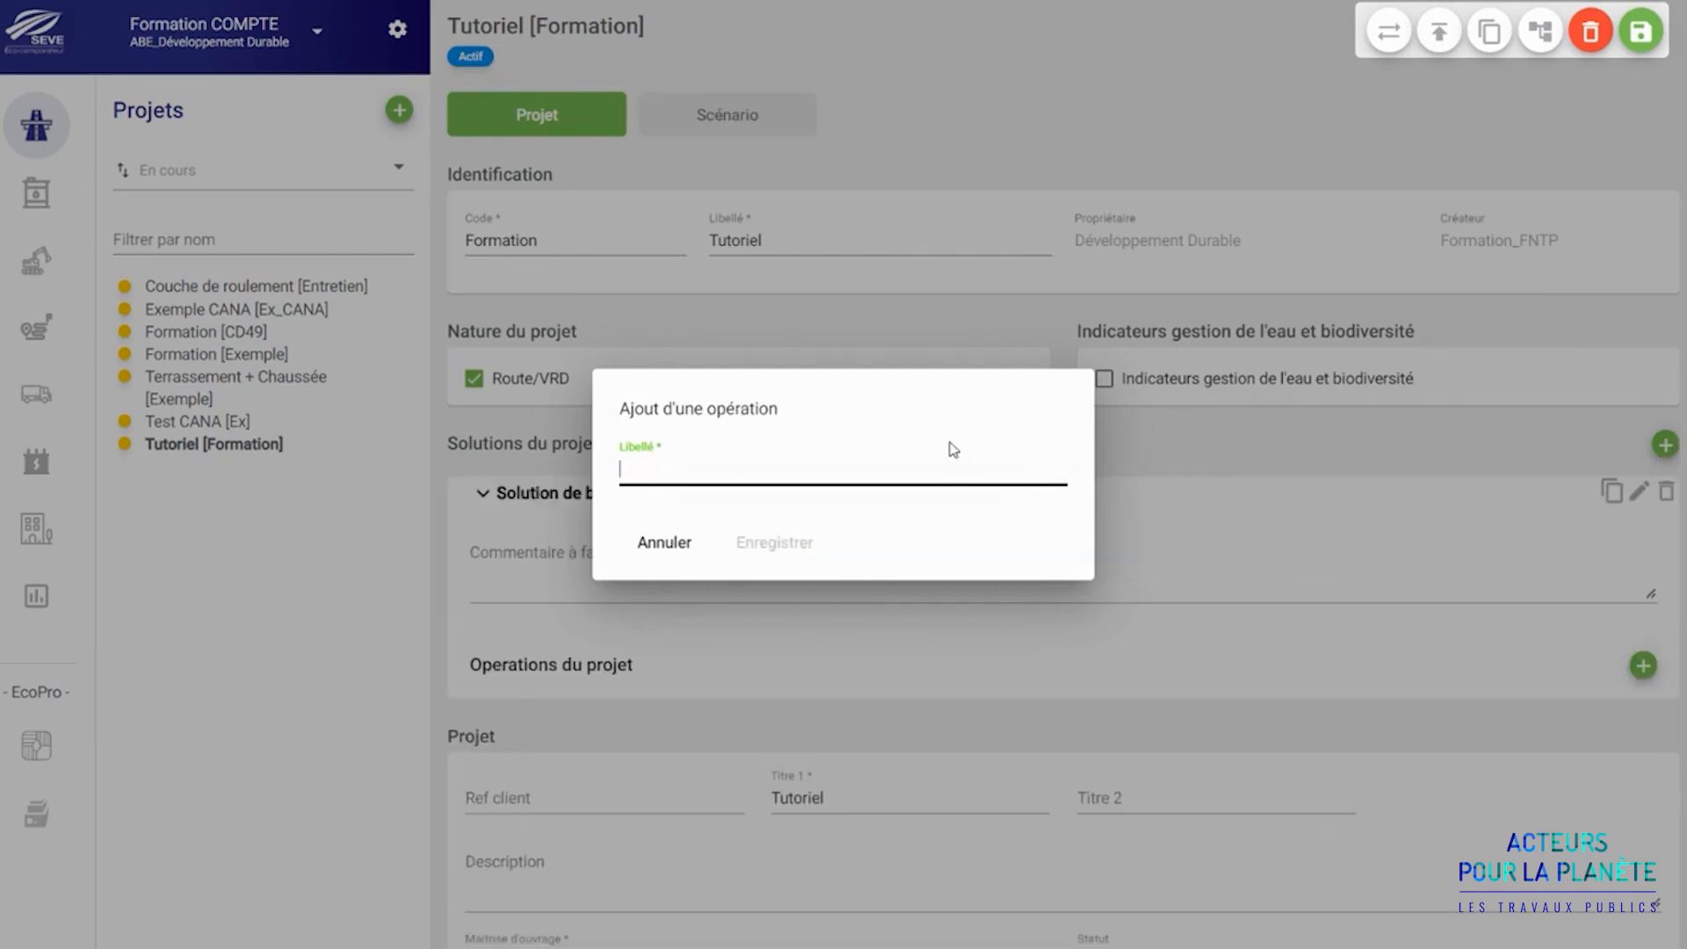
Add an operation named Déblai to Solution de base and expand its details.
{"action": "type", "text": "Déblai"}
{"action": "left_click", "coordinate": [777, 542]}
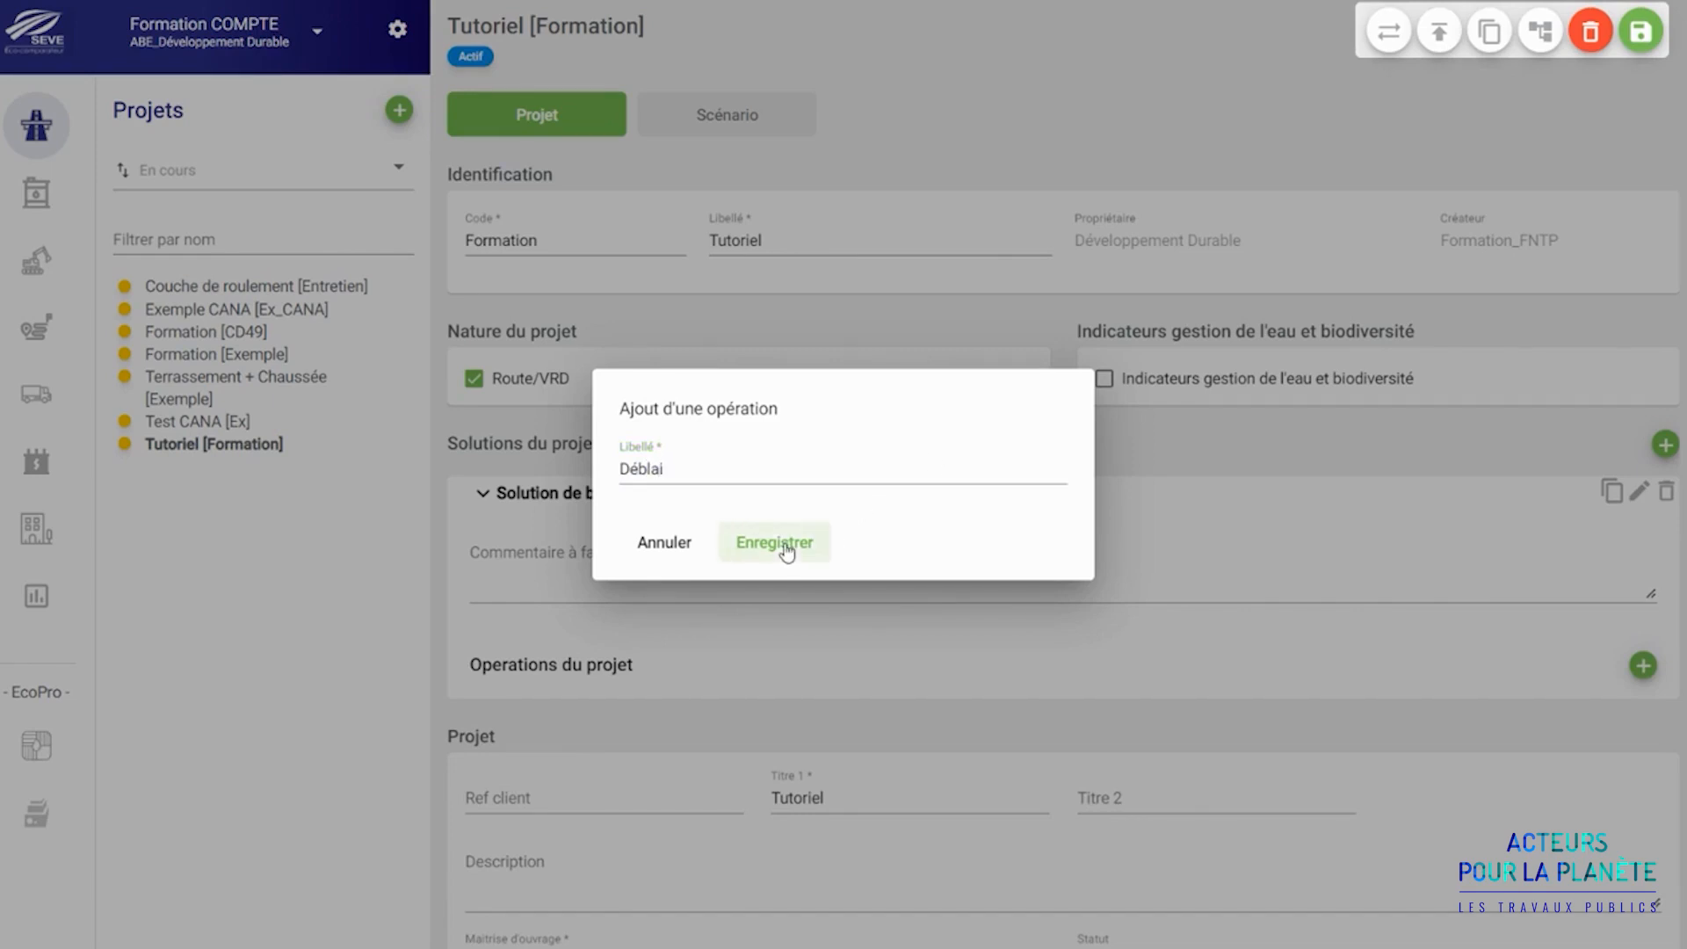
{"action": "left_click", "coordinate": [803, 703]}
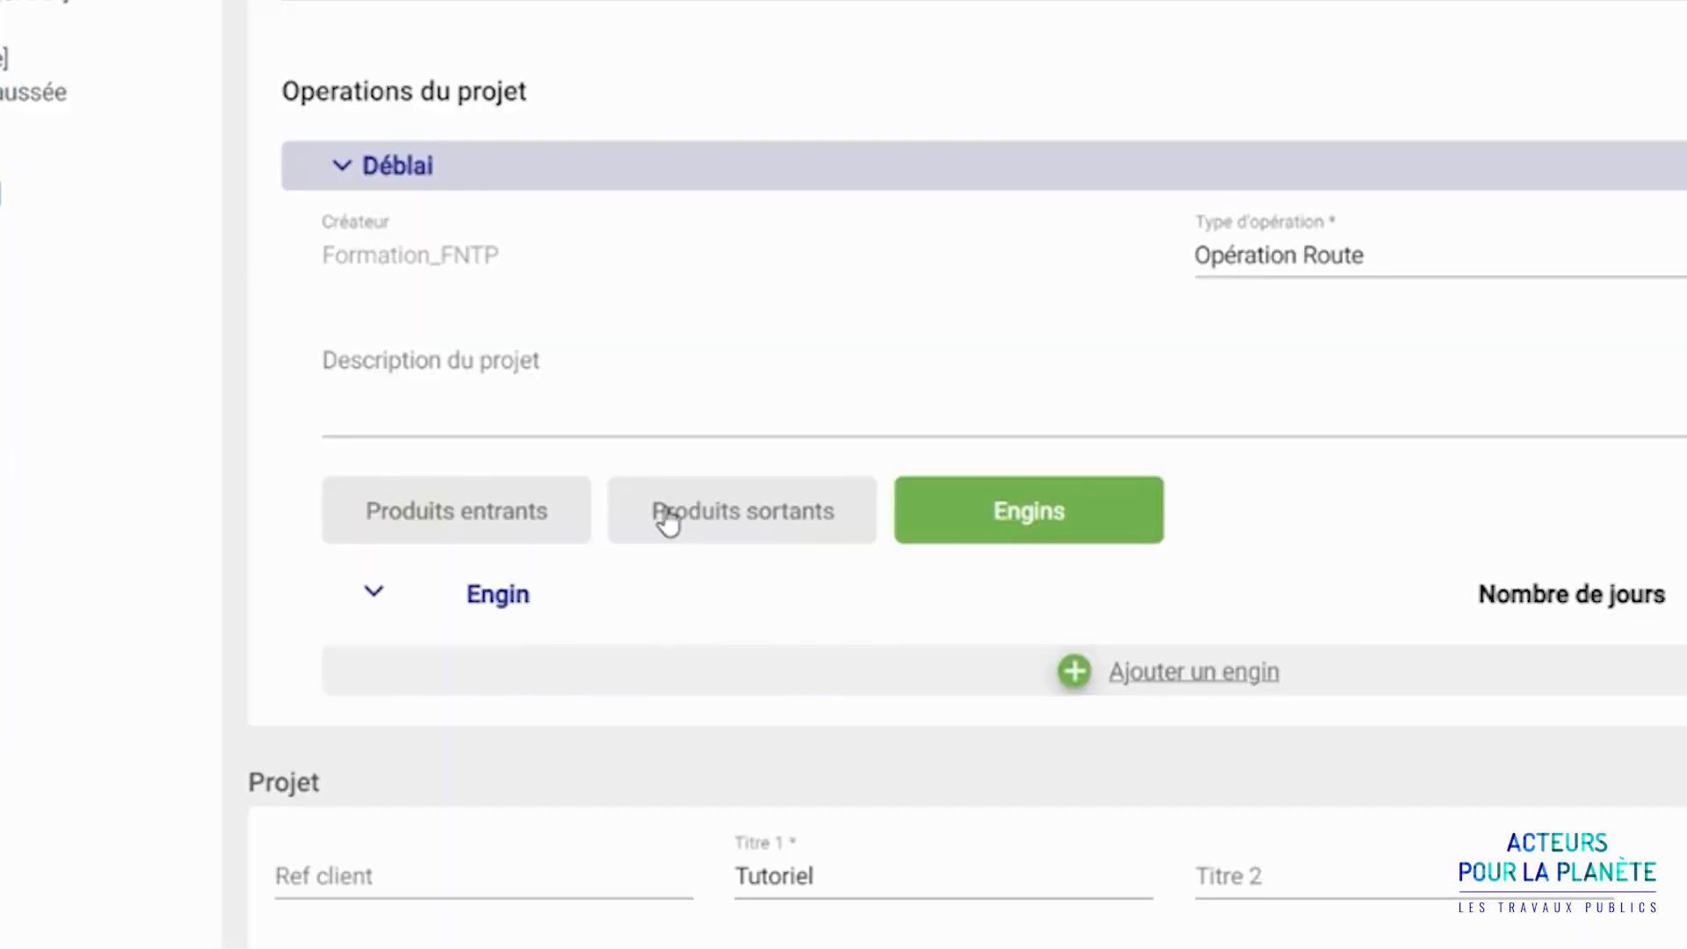
Add Déblais inertes destinés au stockage définitif [DISD] as an outgoing product of the Déblai operation.
{"action": "left_click", "coordinate": [517, 532]}
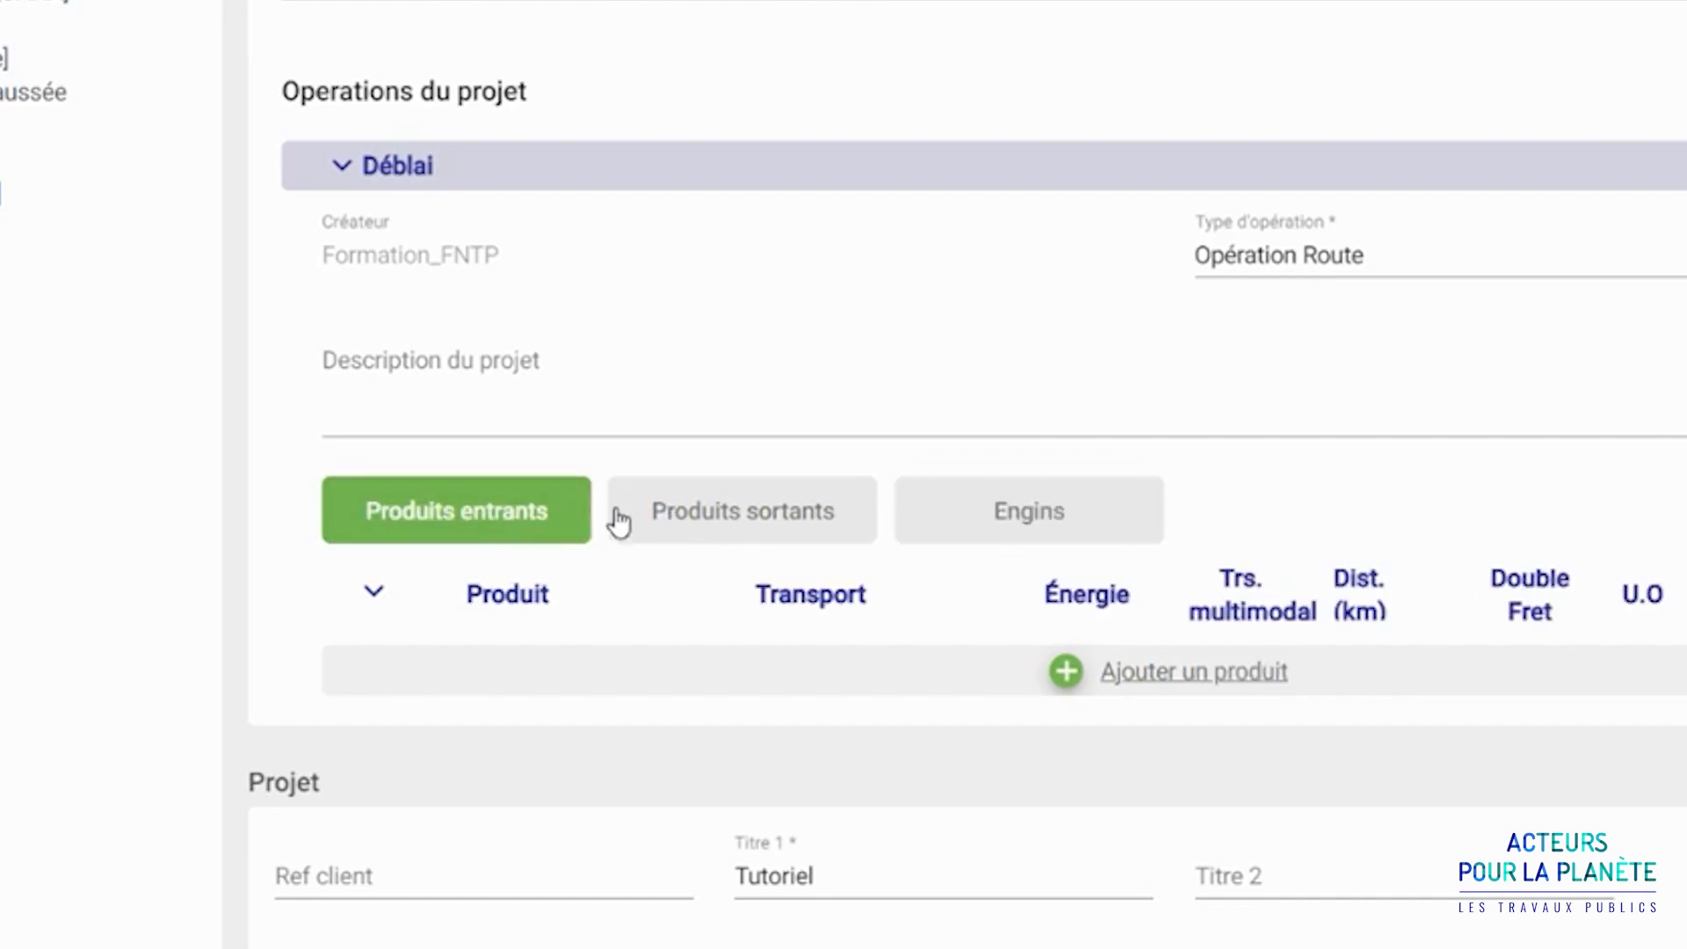
{"action": "left_click", "coordinate": [732, 524]}
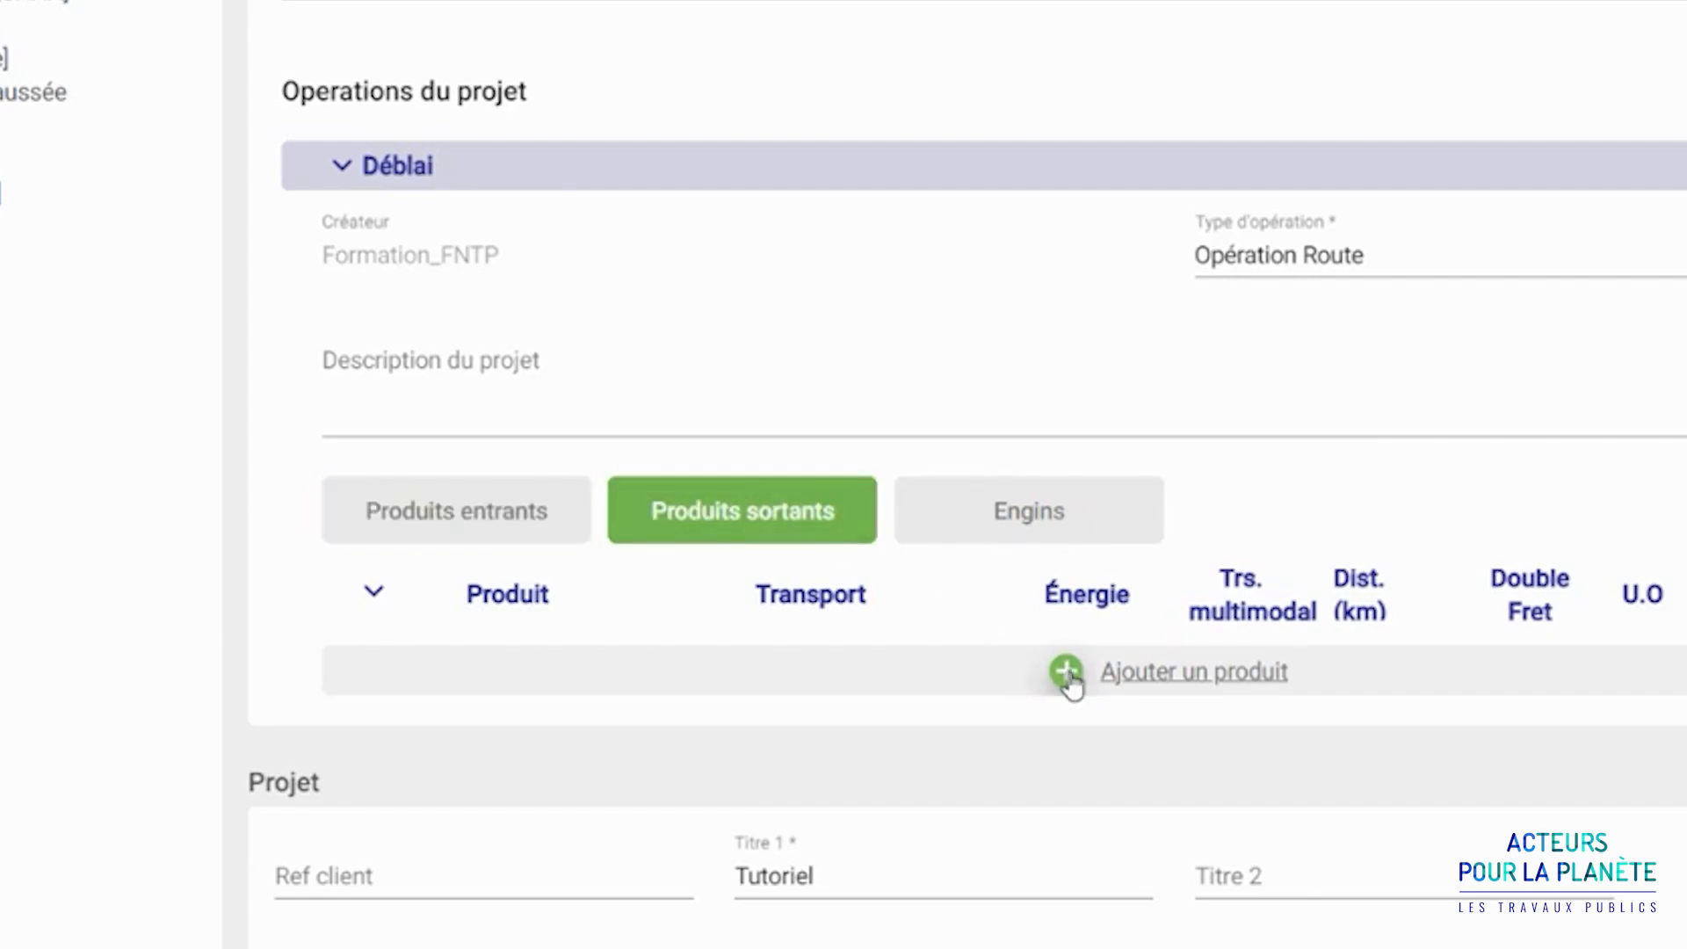
{"action": "left_click", "coordinate": [1066, 672]}
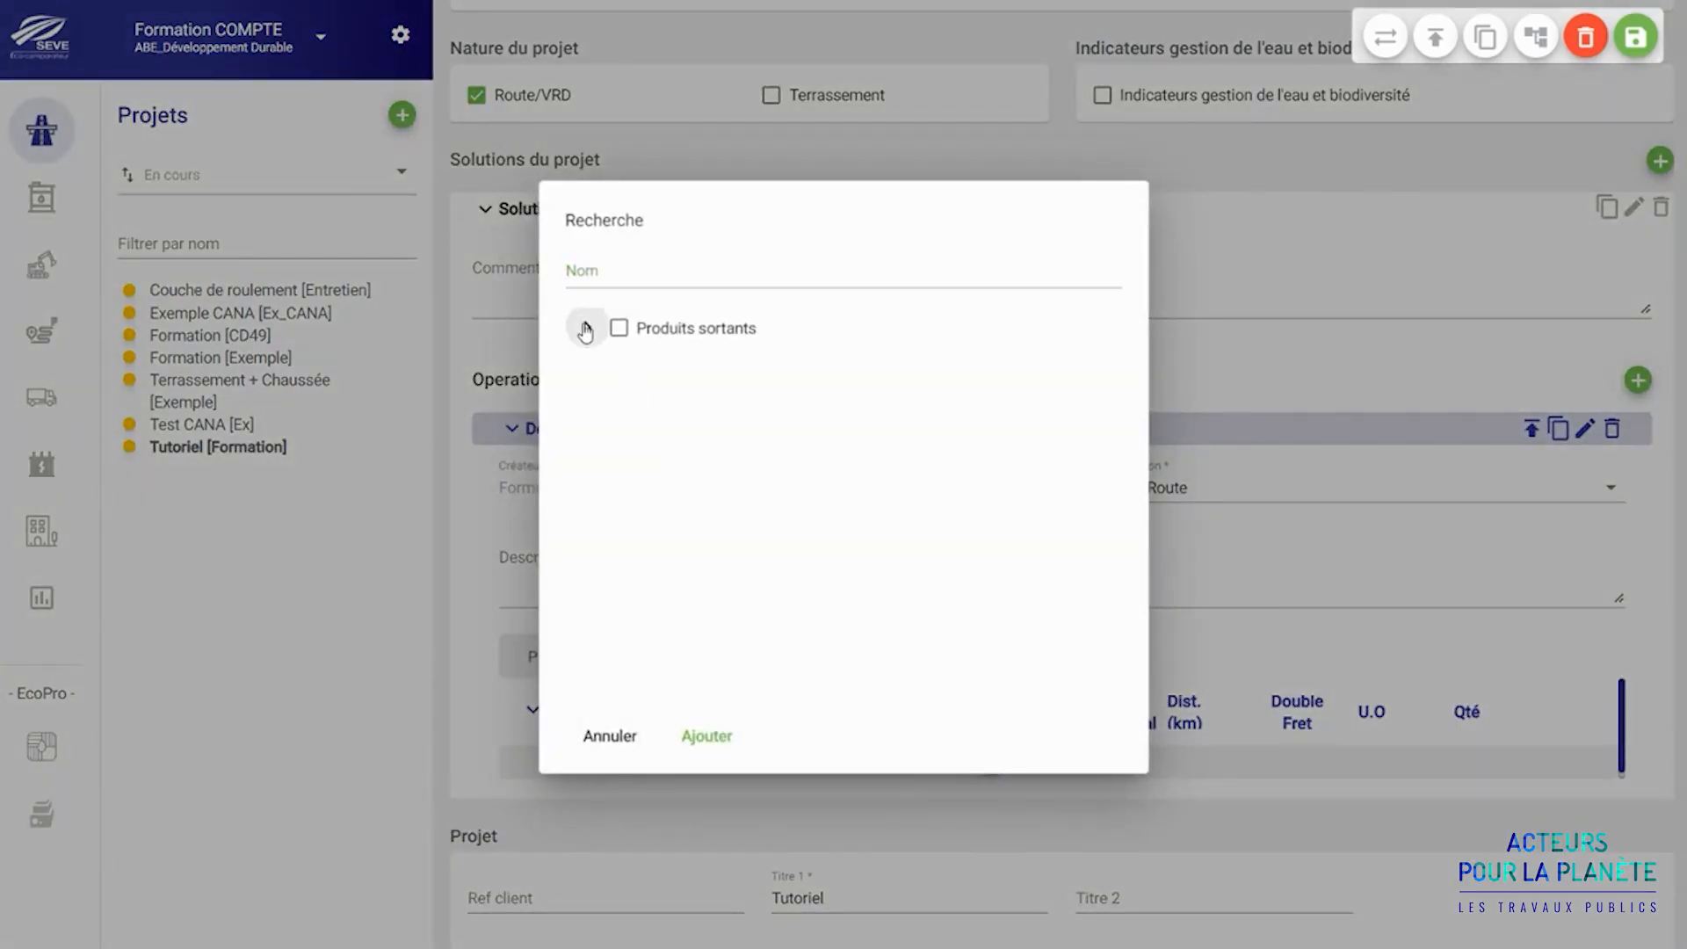
{"action": "left_click", "coordinate": [585, 330]}
{"action": "left_click", "coordinate": [641, 397]}
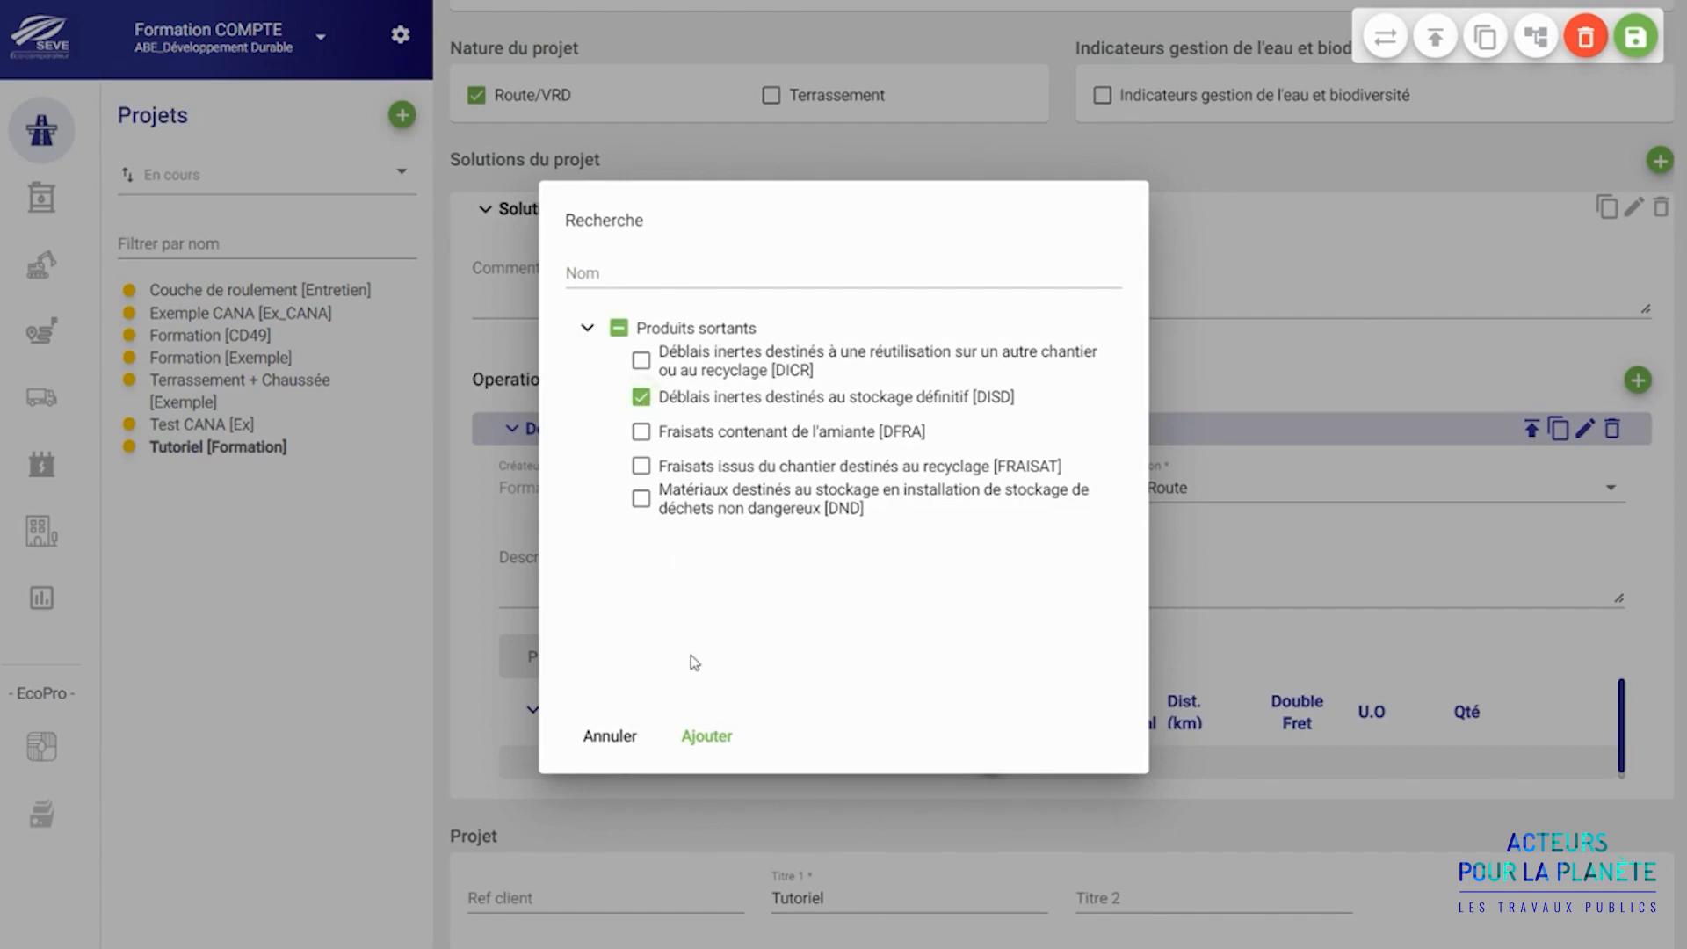
{"action": "left_click", "coordinate": [707, 735]}
Give the DISD product Transport par semi TR2+SR2, CU 24t, Diesel energy, a 15 km distance and a quantity of 11600, and save it.
{"action": "left_click", "coordinate": [1573, 766]}
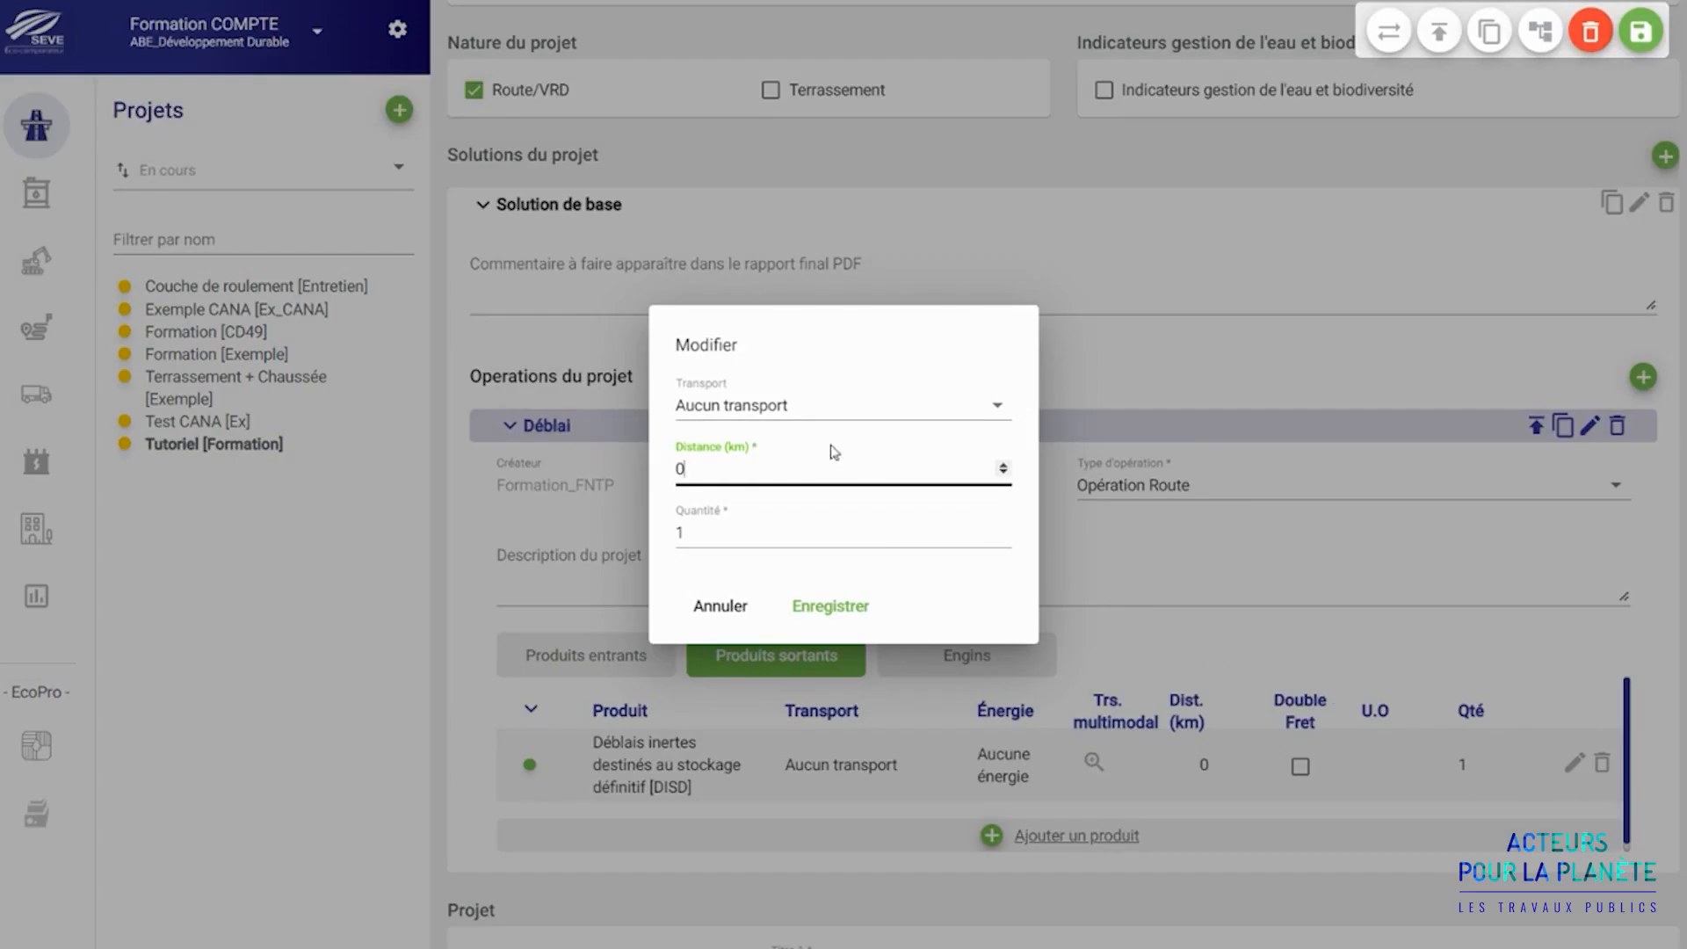
{"action": "left_click", "coordinate": [784, 406]}
{"action": "scroll", "coordinate": [823, 718], "scroll_direction": "down", "scroll_amount": 5}
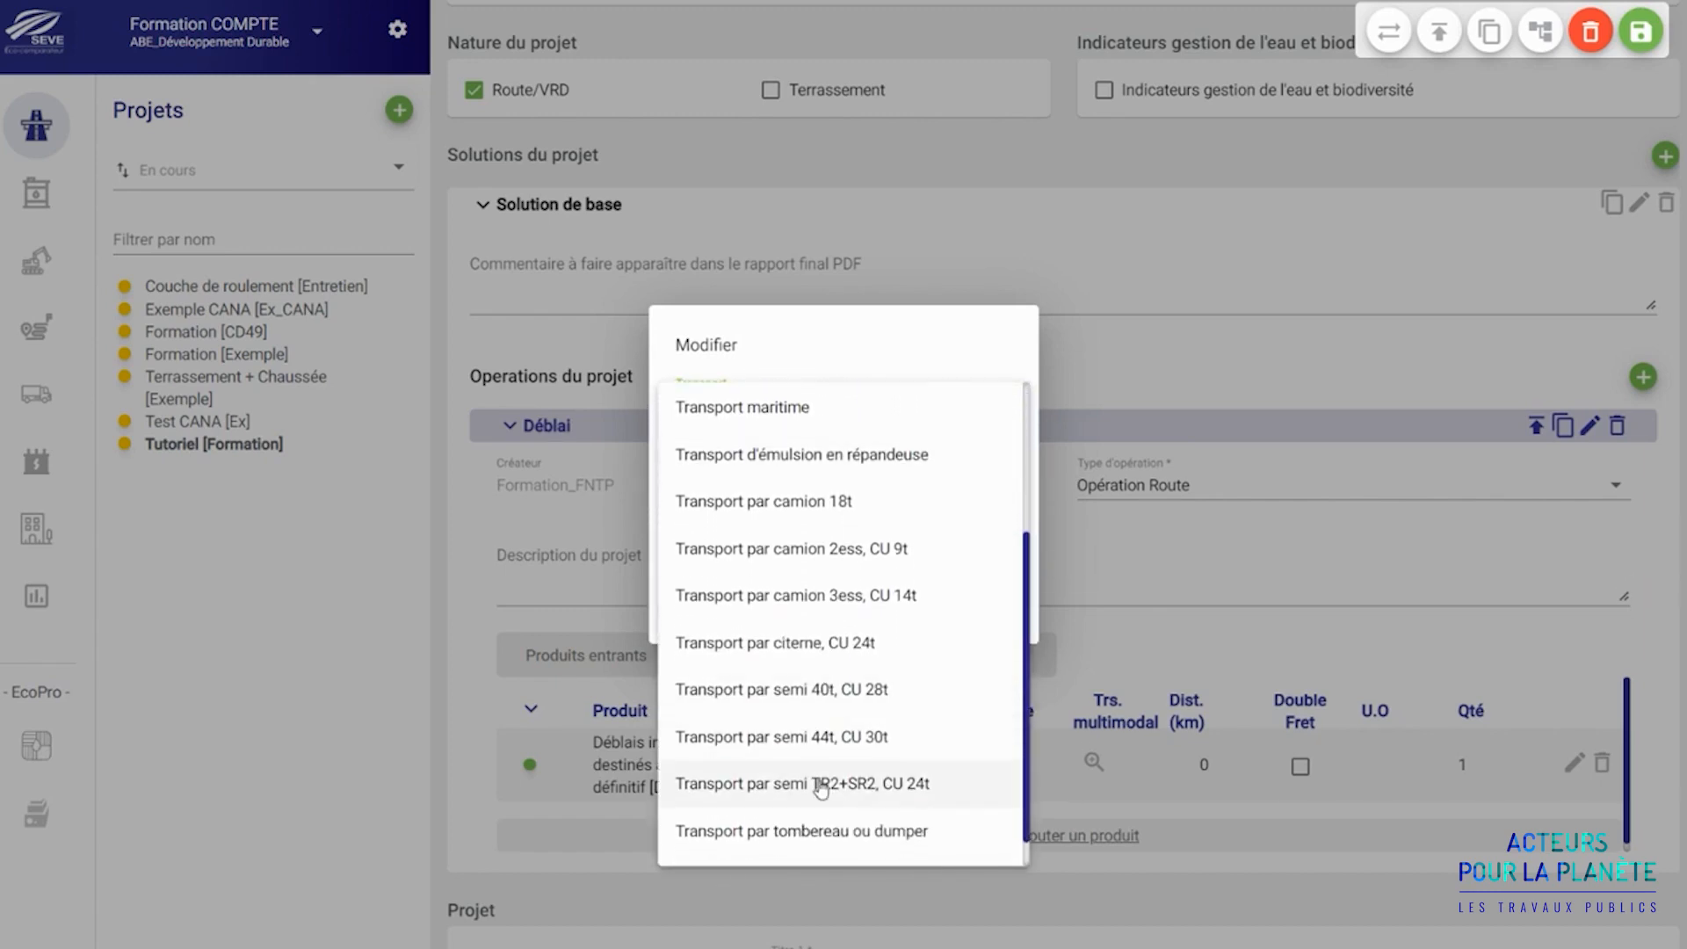
{"action": "left_click", "coordinate": [822, 782]}
{"action": "left_click", "coordinate": [725, 419]}
{"action": "left_click", "coordinate": [713, 536]}
{"action": "left_click", "coordinate": [712, 499]}
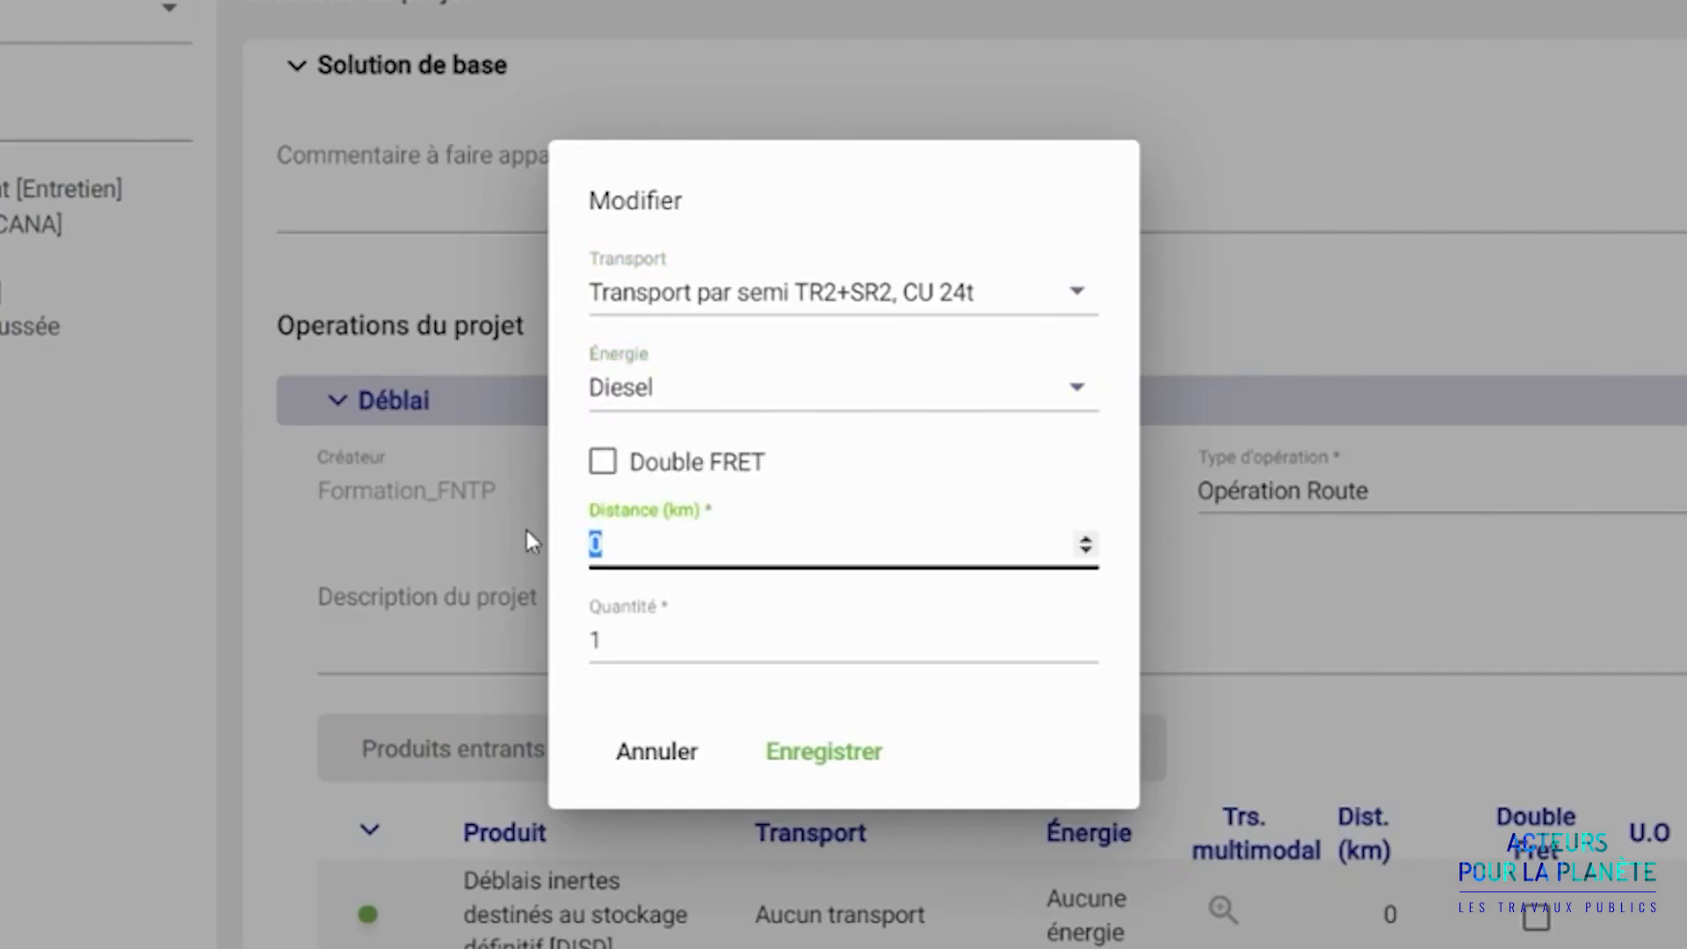
{"action": "type", "text": "15"}
{"action": "left_click", "coordinate": [613, 640]}
{"action": "type", "text": "11600"}
{"action": "left_click", "coordinate": [792, 758]}
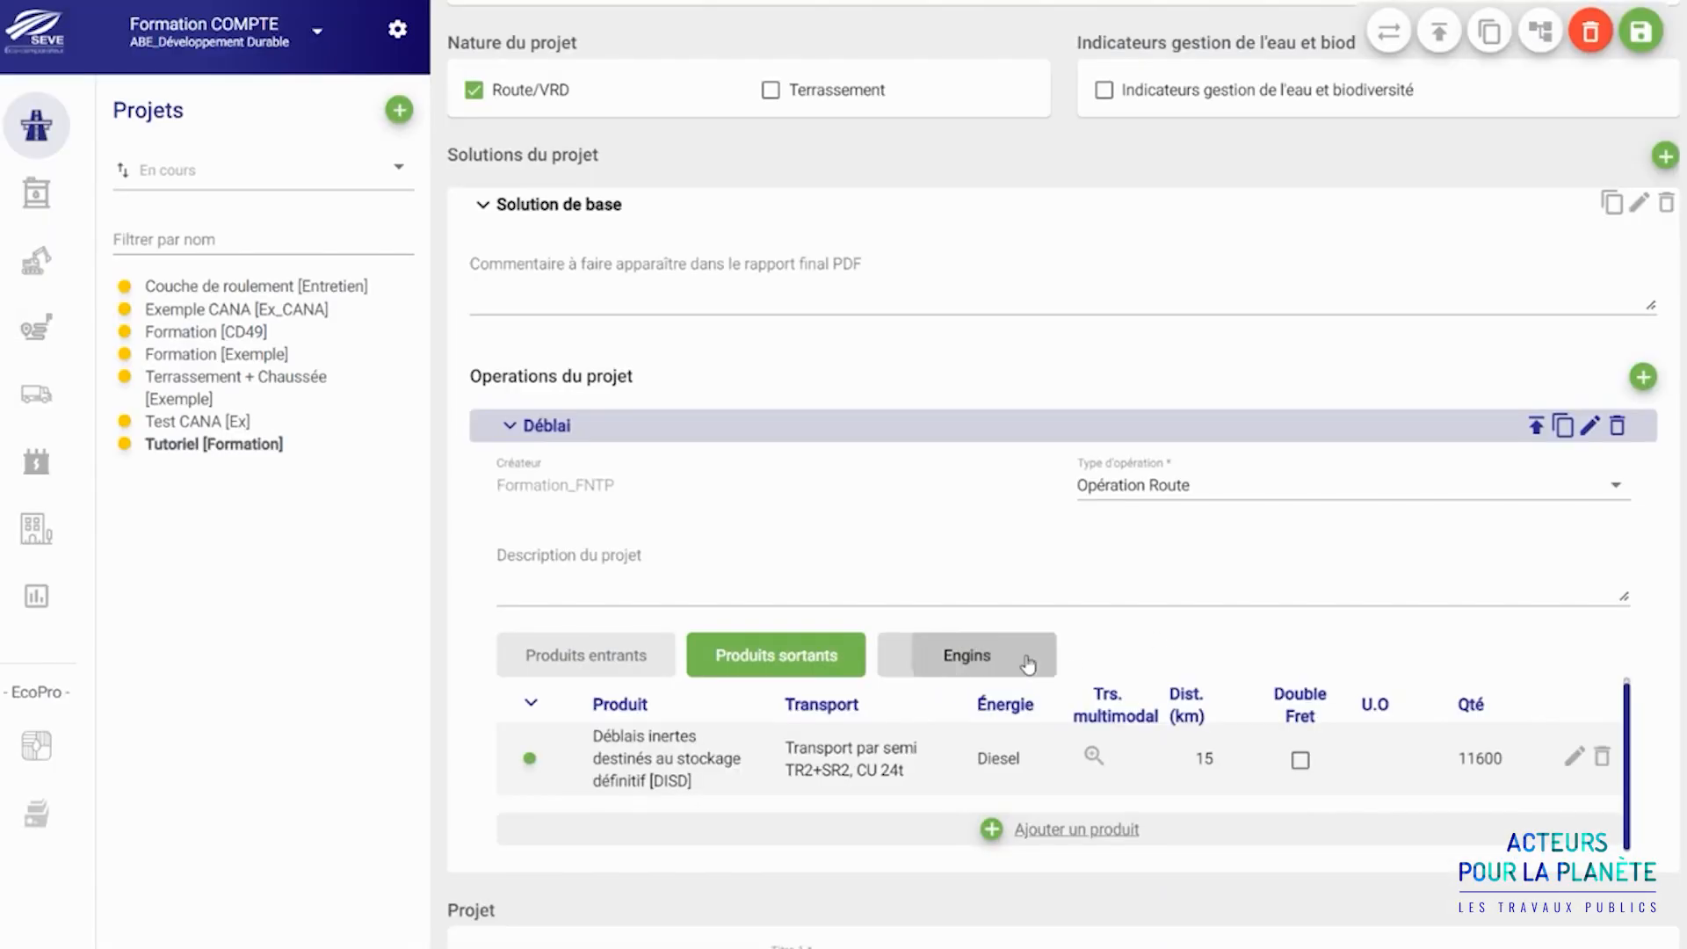
Find pelle among the machines and add Pelle sur chenille 20 à 40t (travaux routiers) [PE300R] to the Déblai operation.
{"action": "left_click", "coordinate": [1116, 761]}
{"action": "left_click", "coordinate": [997, 762]}
{"action": "left_click", "coordinate": [722, 263]}
{"action": "type", "text": "pelle"}
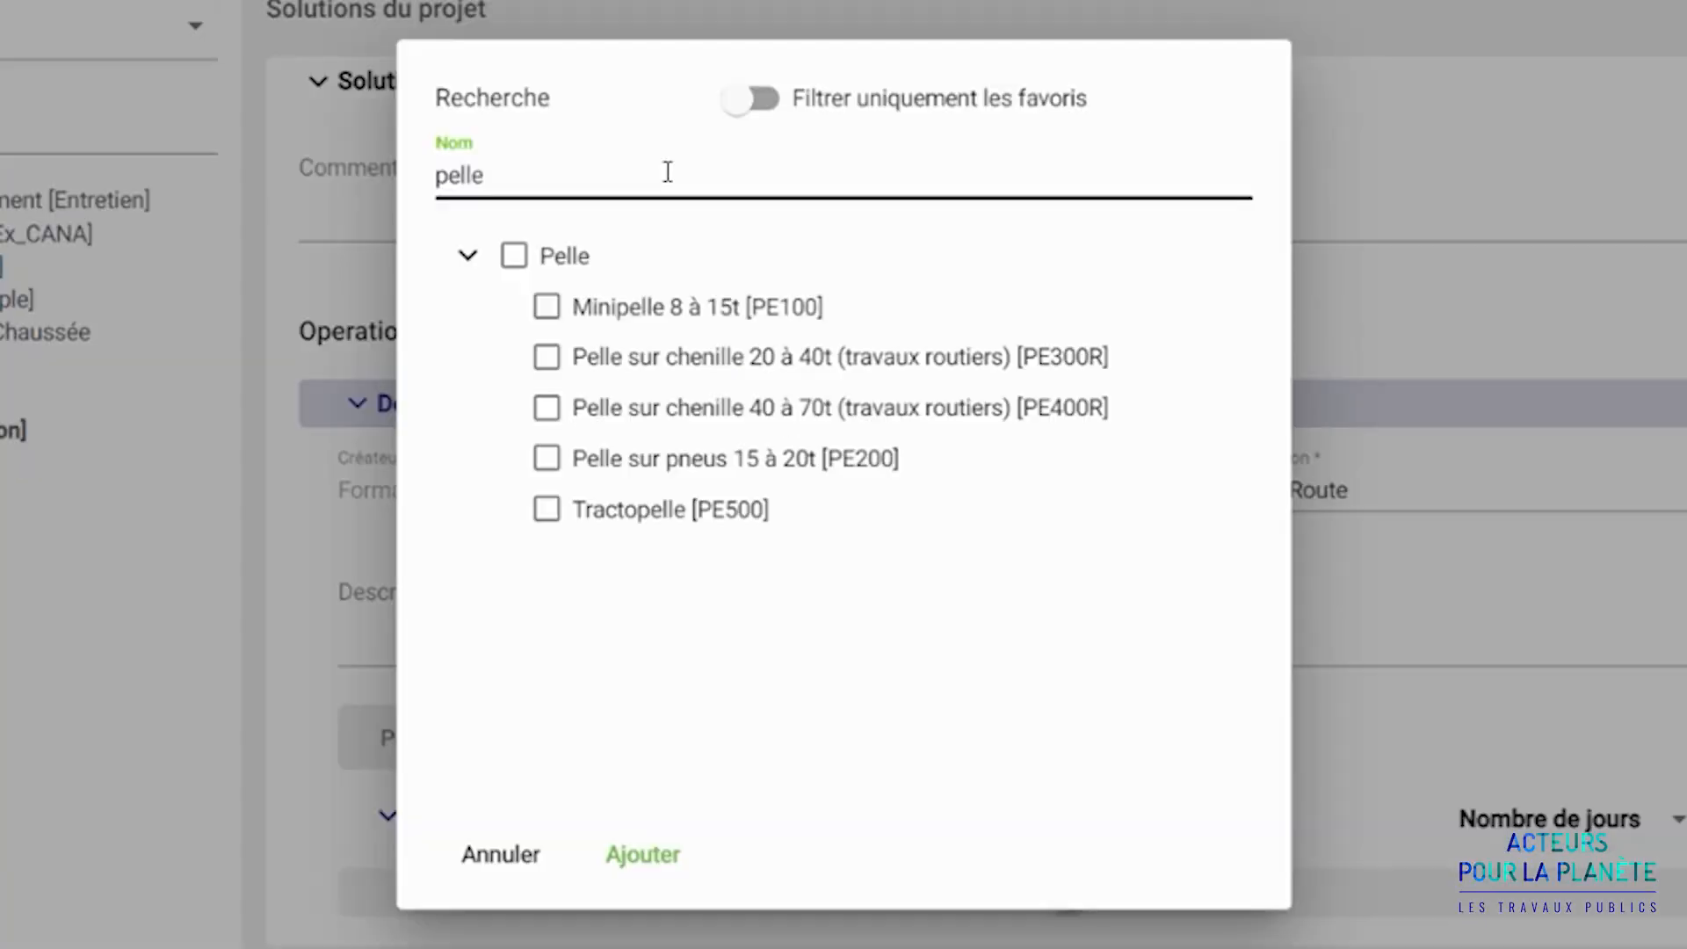
{"action": "left_click", "coordinate": [650, 361]}
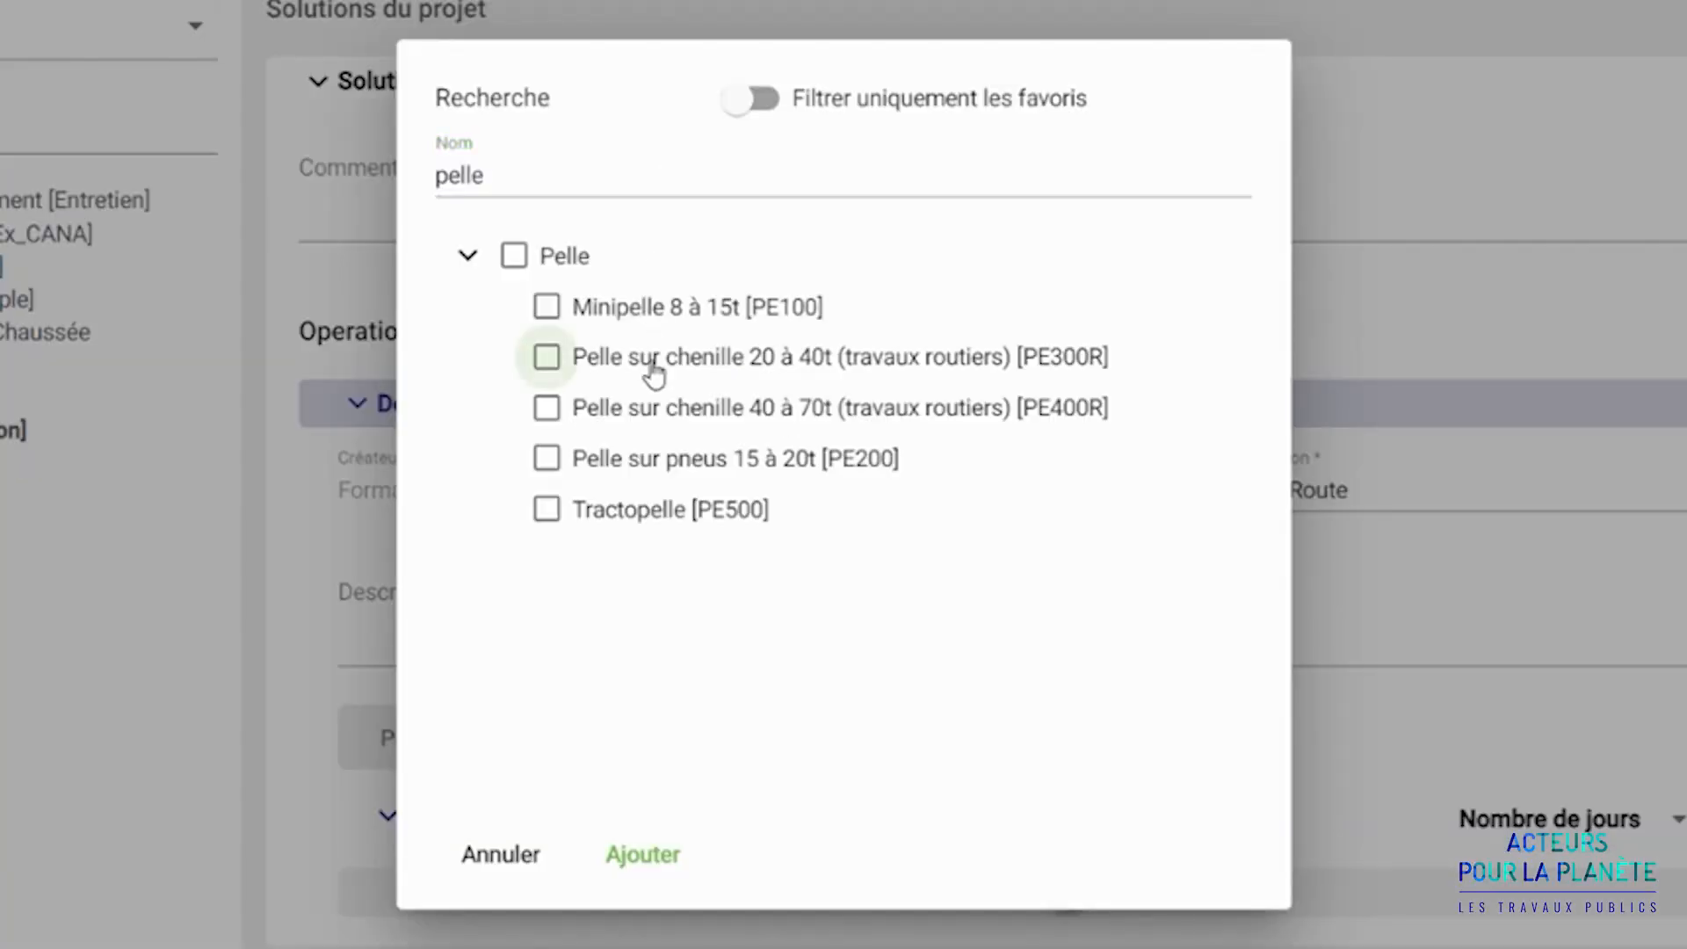
{"action": "left_click", "coordinate": [642, 868]}
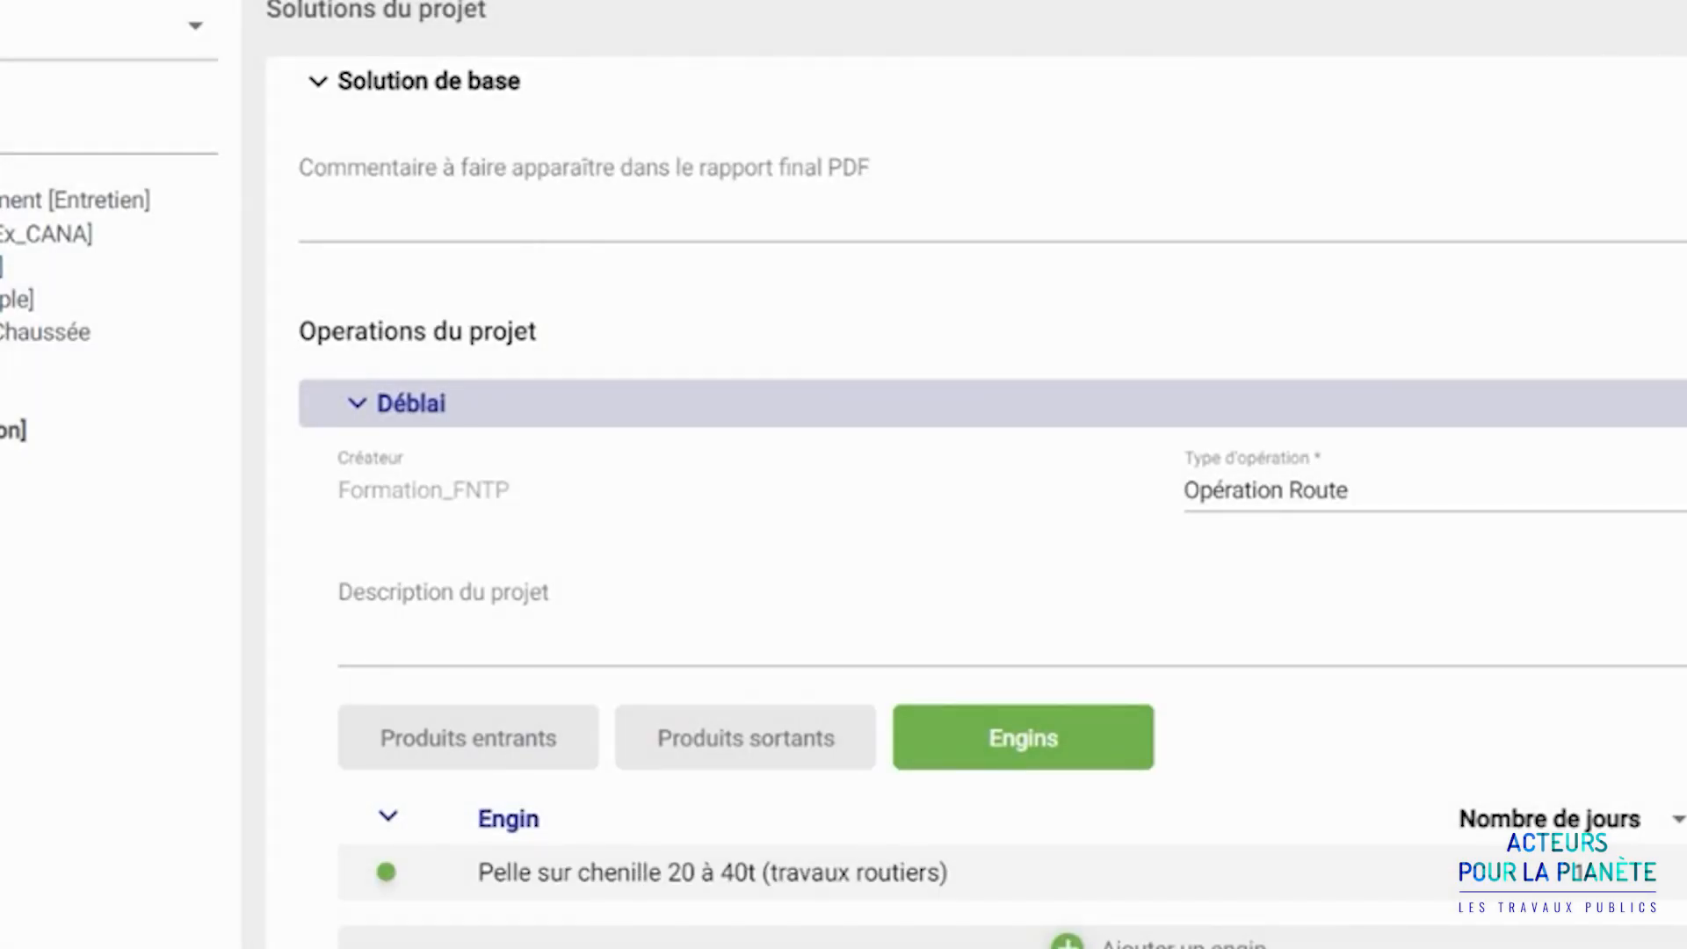
Set the crawler excavator's quantity to 5.5 days and save it.
{"action": "left_click", "coordinate": [1629, 701]}
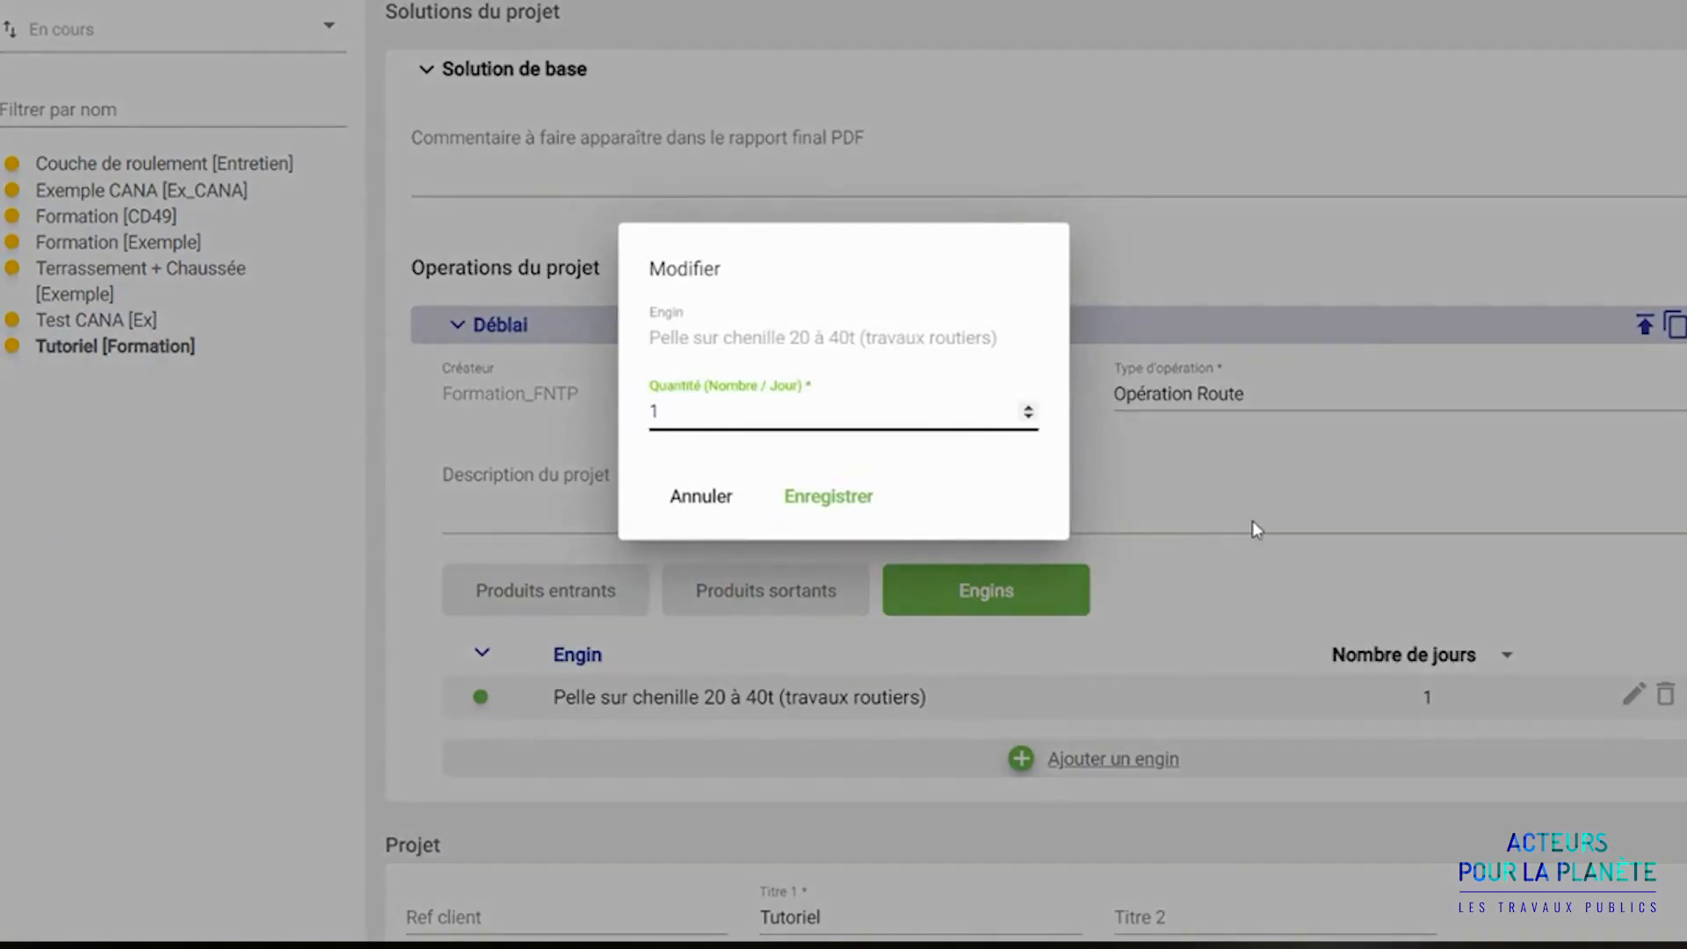
{"action": "key", "text": "BackSpace"}
{"action": "type", "text": "5.5"}
{"action": "left_click", "coordinate": [828, 495]}
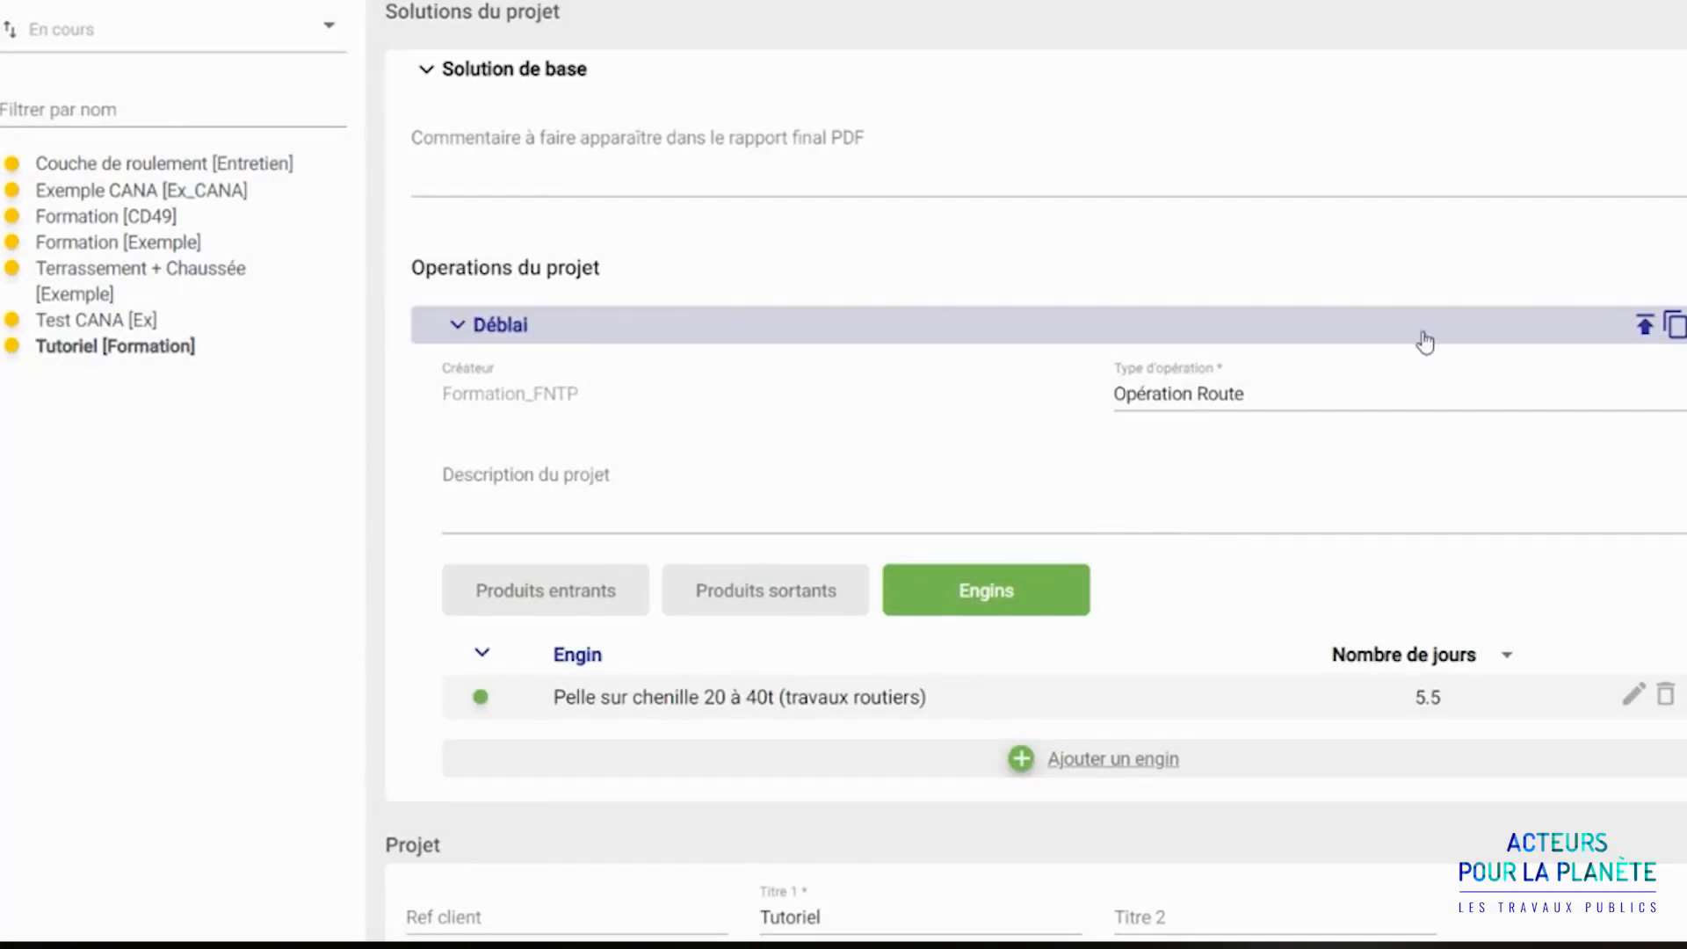
Collapse the Déblai operation and Solution de base, and add another project solution named Variante 1.
{"action": "left_click", "coordinate": [475, 329]}
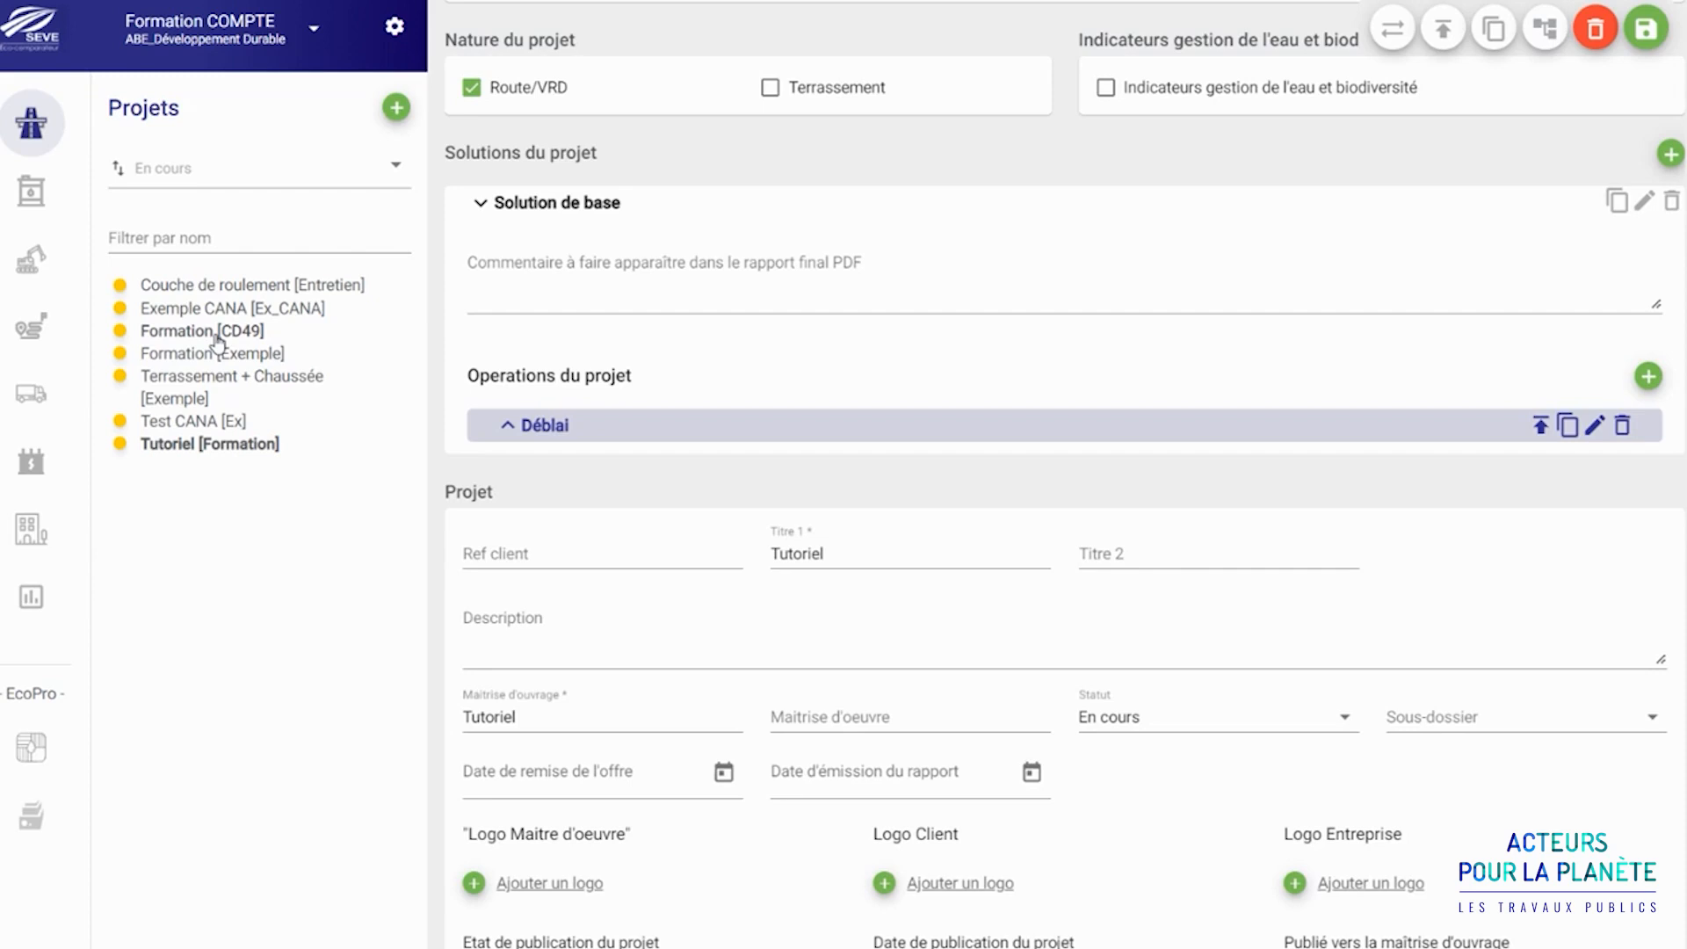
{"action": "left_click", "coordinate": [480, 203]}
{"action": "left_click", "coordinate": [1671, 325]}
{"action": "left_click", "coordinate": [663, 538]}
{"action": "left_click", "coordinate": [1667, 325]}
{"action": "type", "text": "Variante 1"}
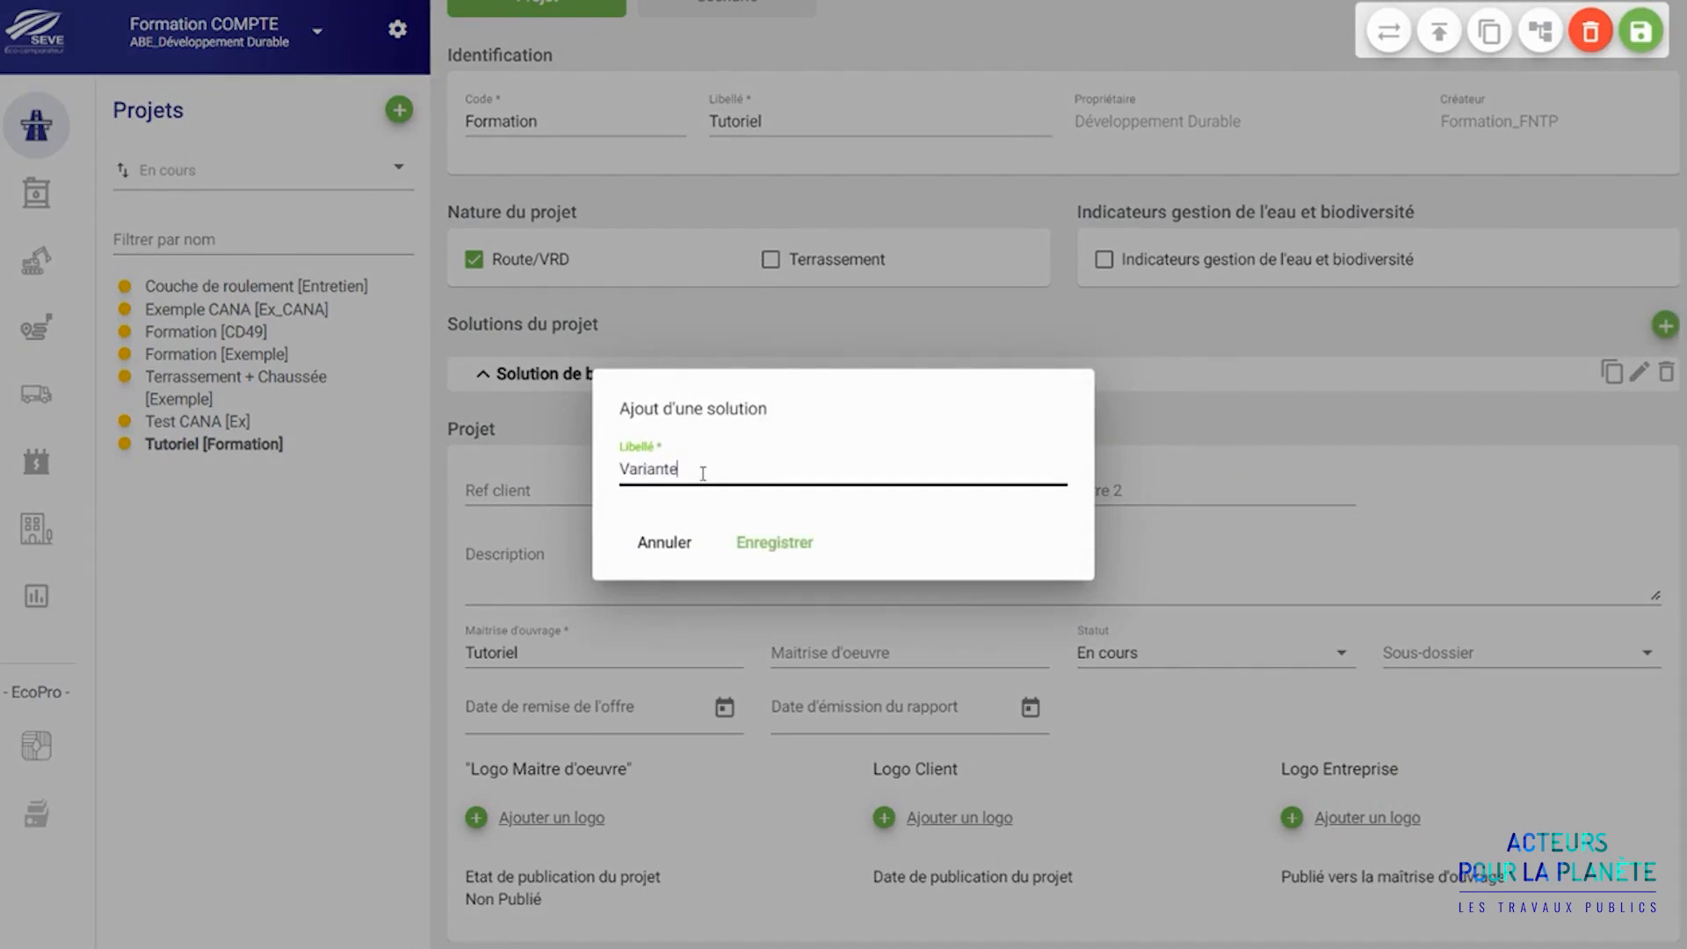
{"action": "left_click", "coordinate": [757, 543]}
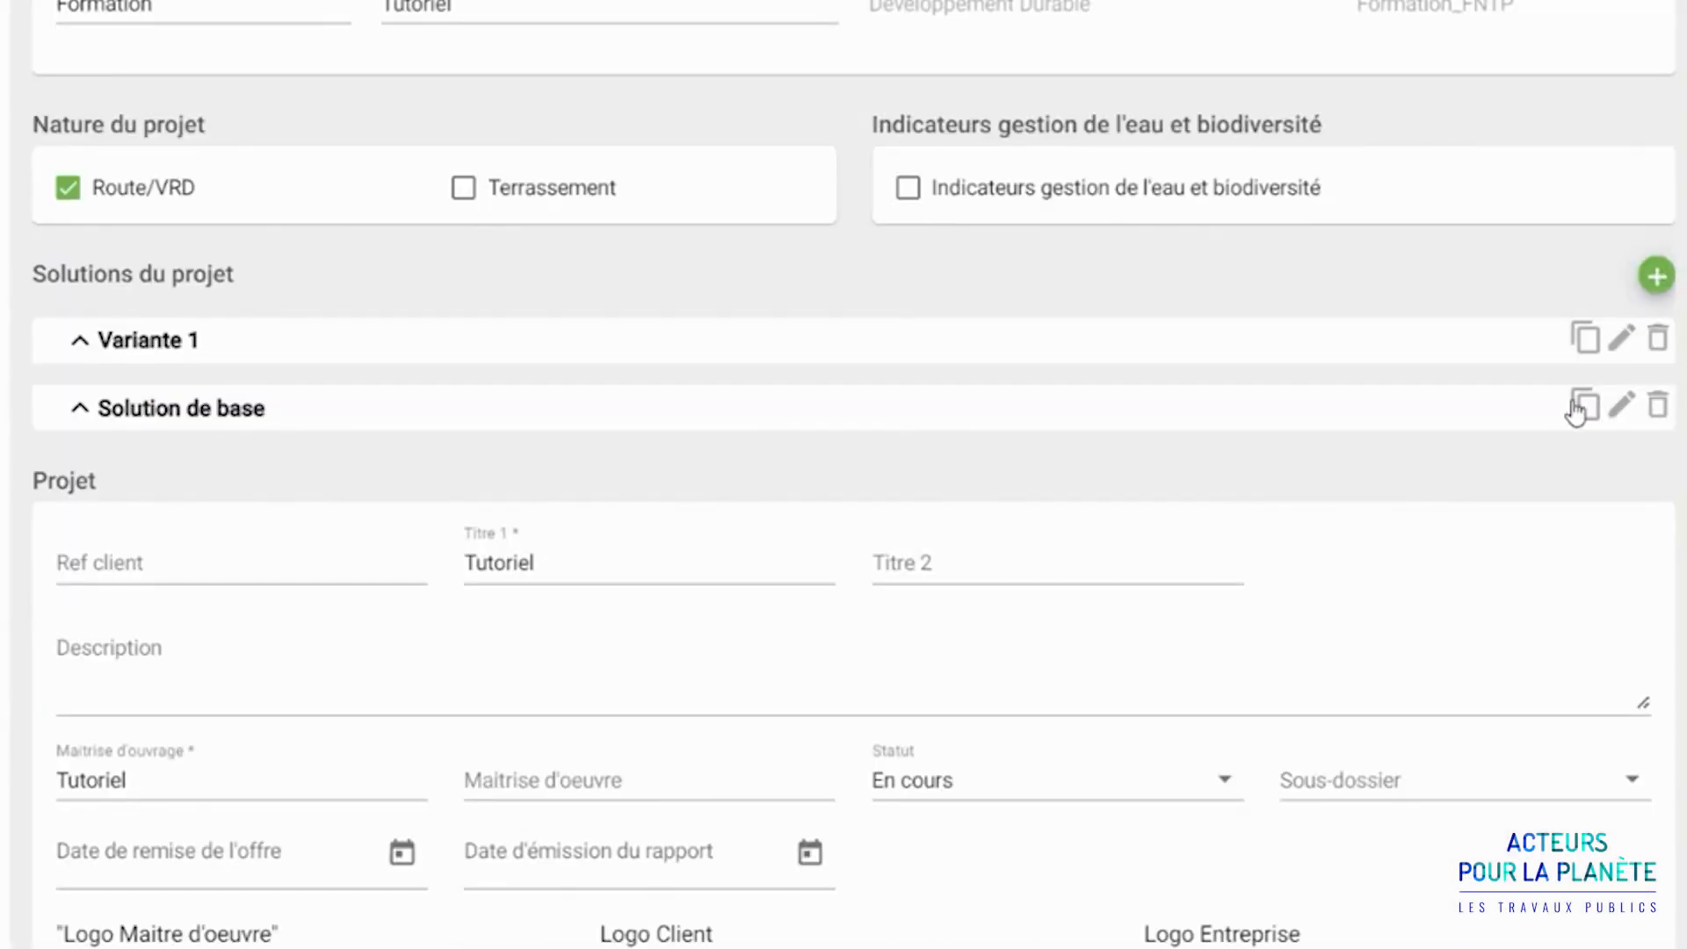
Duplicate Solution de base and name the copy Variante 2.
{"action": "left_click", "coordinate": [1581, 406]}
{"action": "left_click", "coordinate": [1622, 472]}
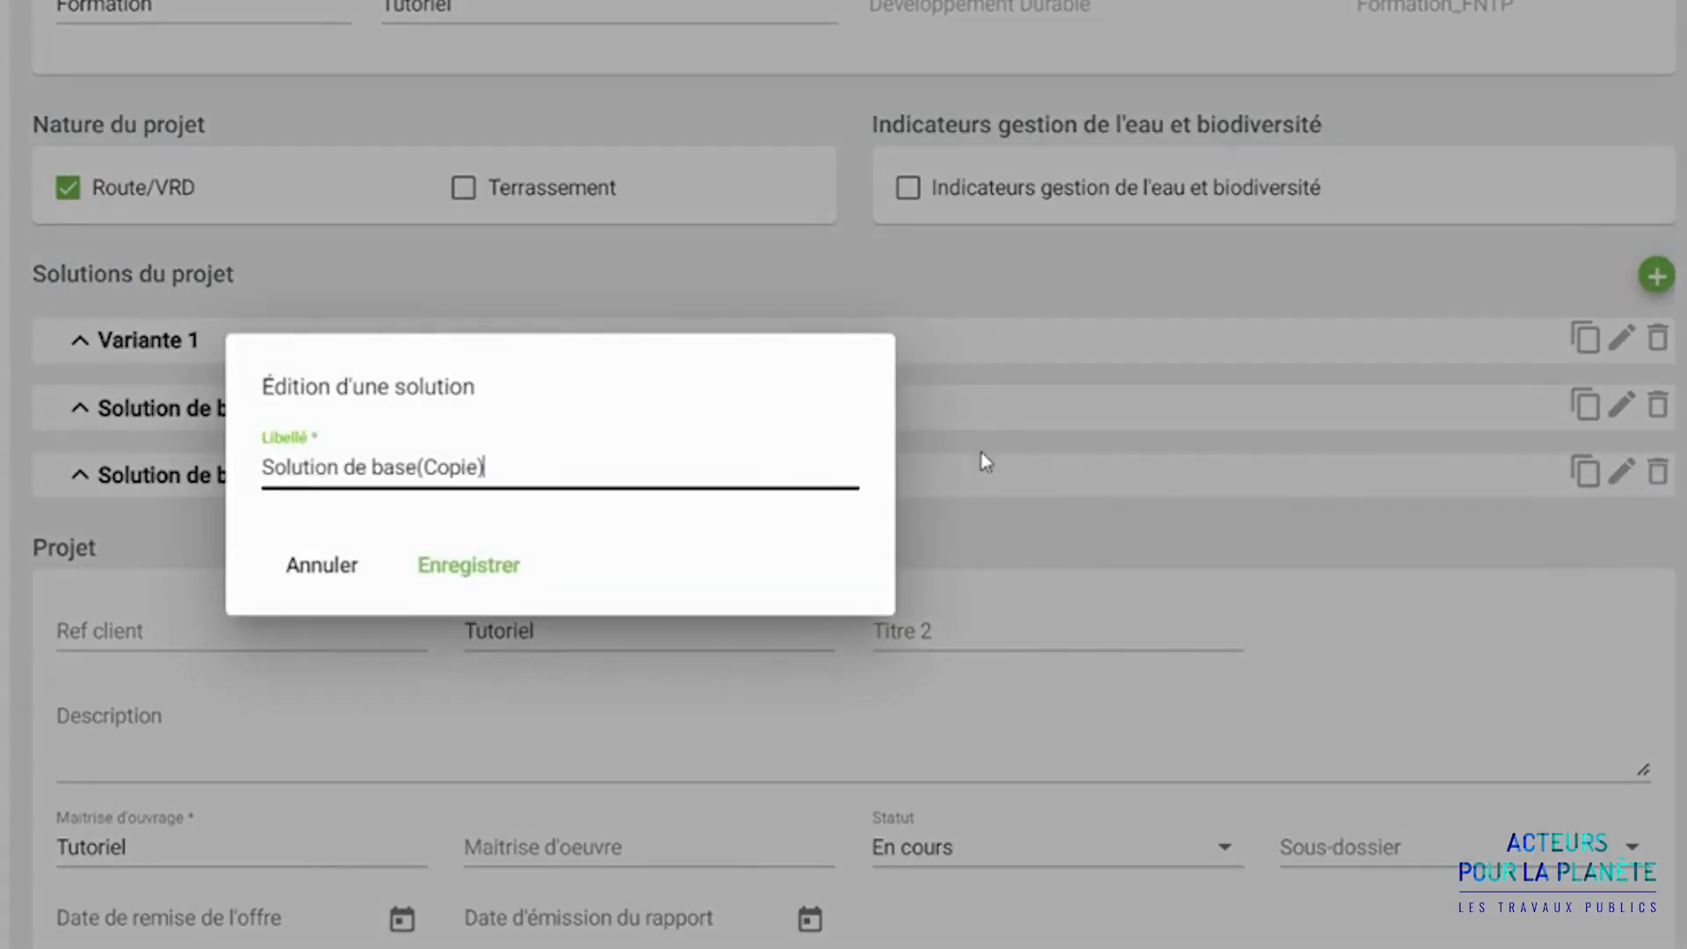
{"action": "left_click_drag", "start_coordinate": [531, 470], "coordinate": [244, 474]}
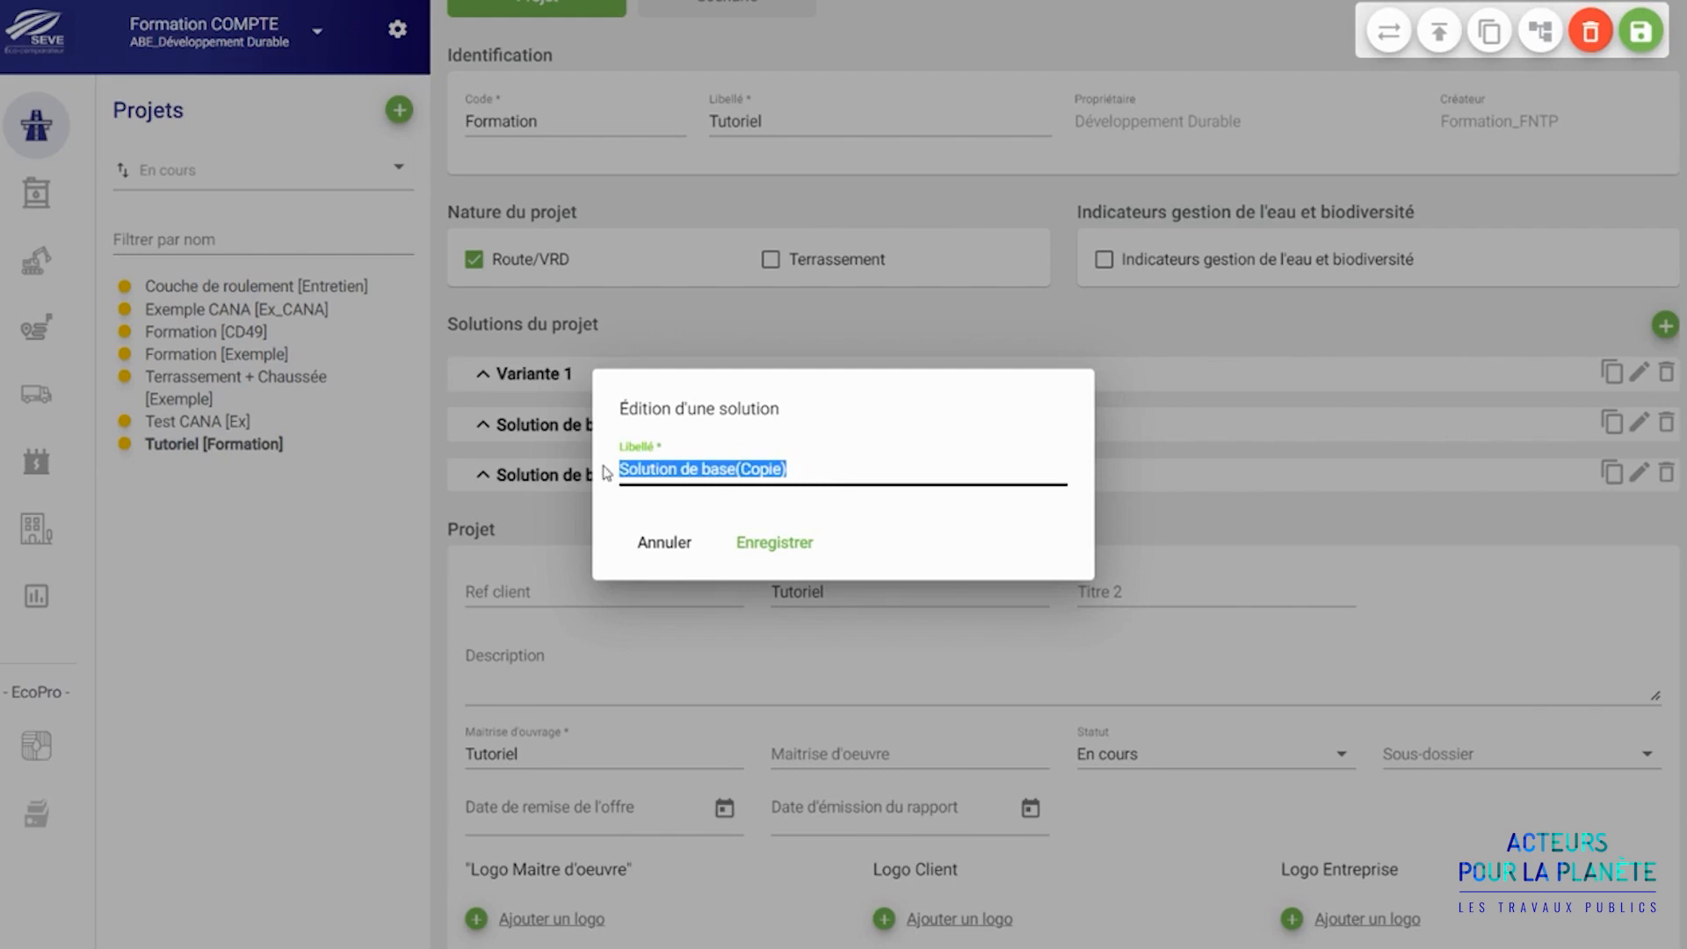
{"action": "type", "text": "Variante 2"}
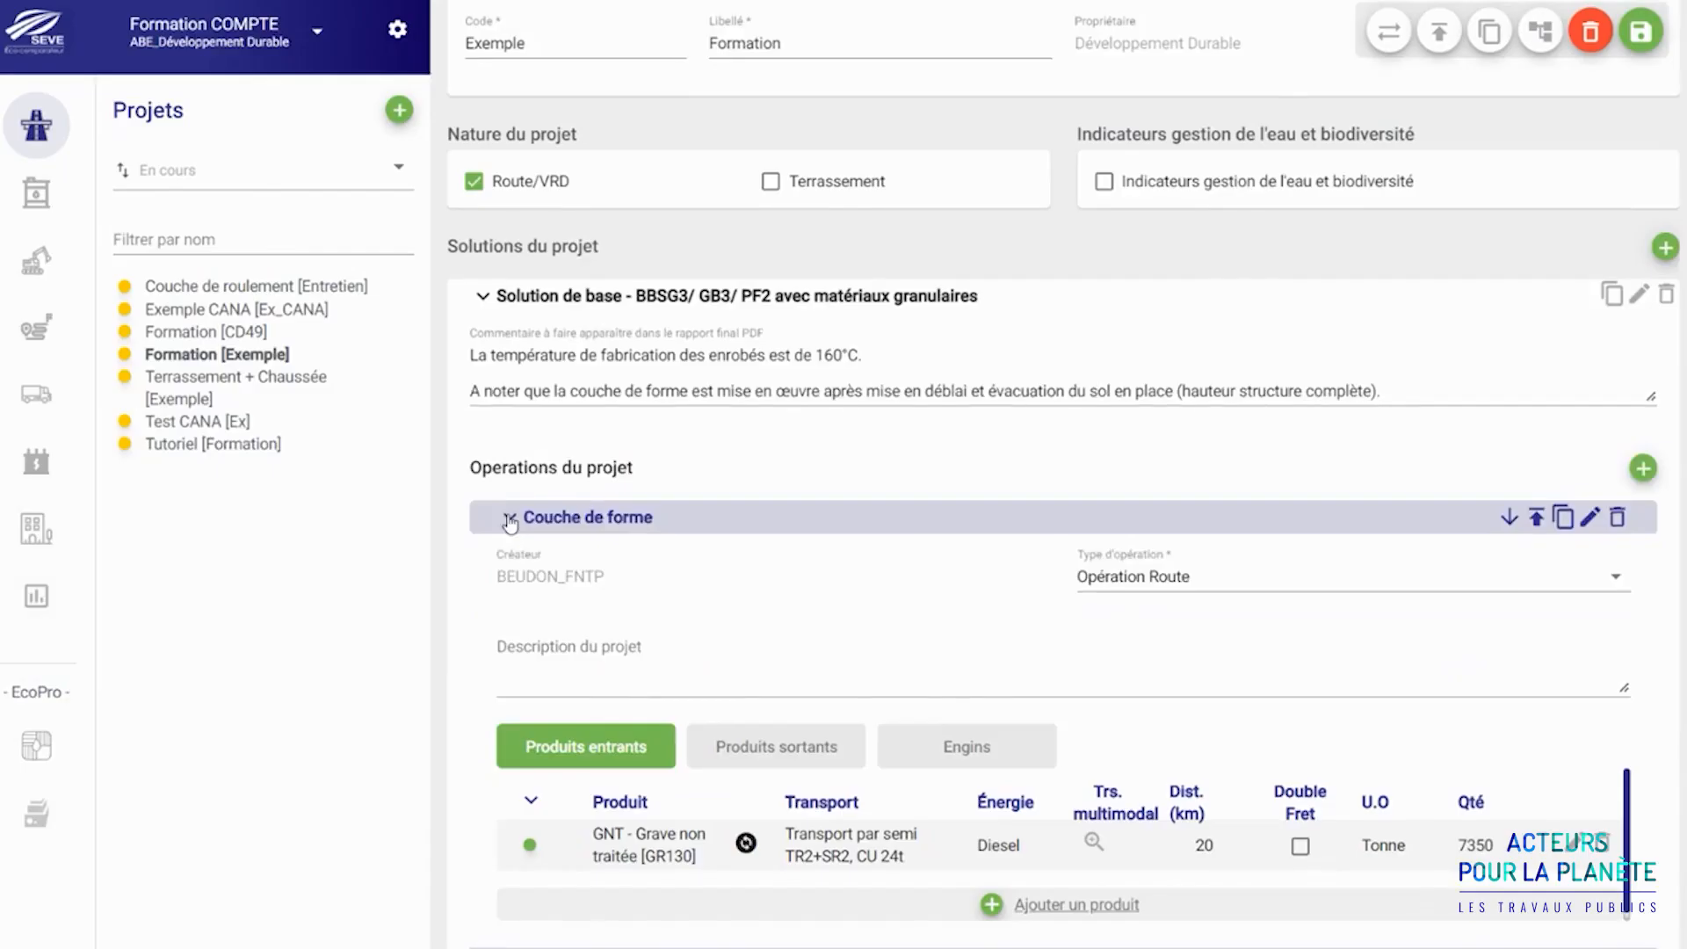
In the Formation [Exemple] project, collapse the Couche de forme operation and the Solution de base.
{"action": "scroll", "coordinate": [948, 475], "scroll_direction": "down", "scroll_amount": 1}
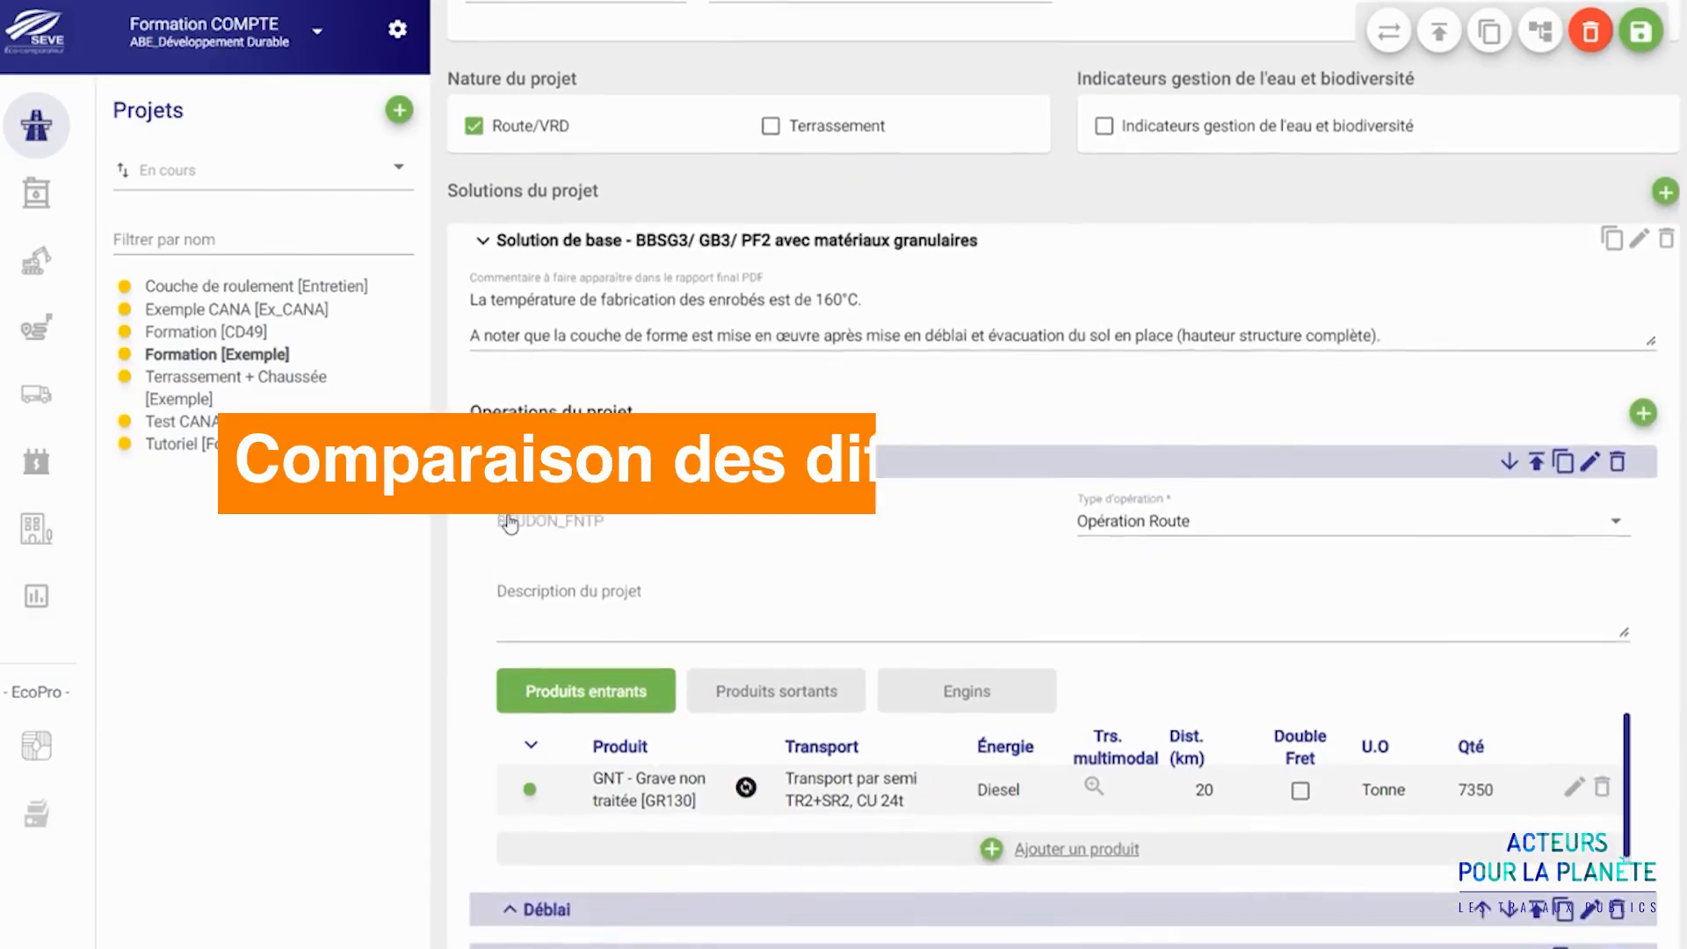
{"action": "left_click", "coordinate": [509, 454]}
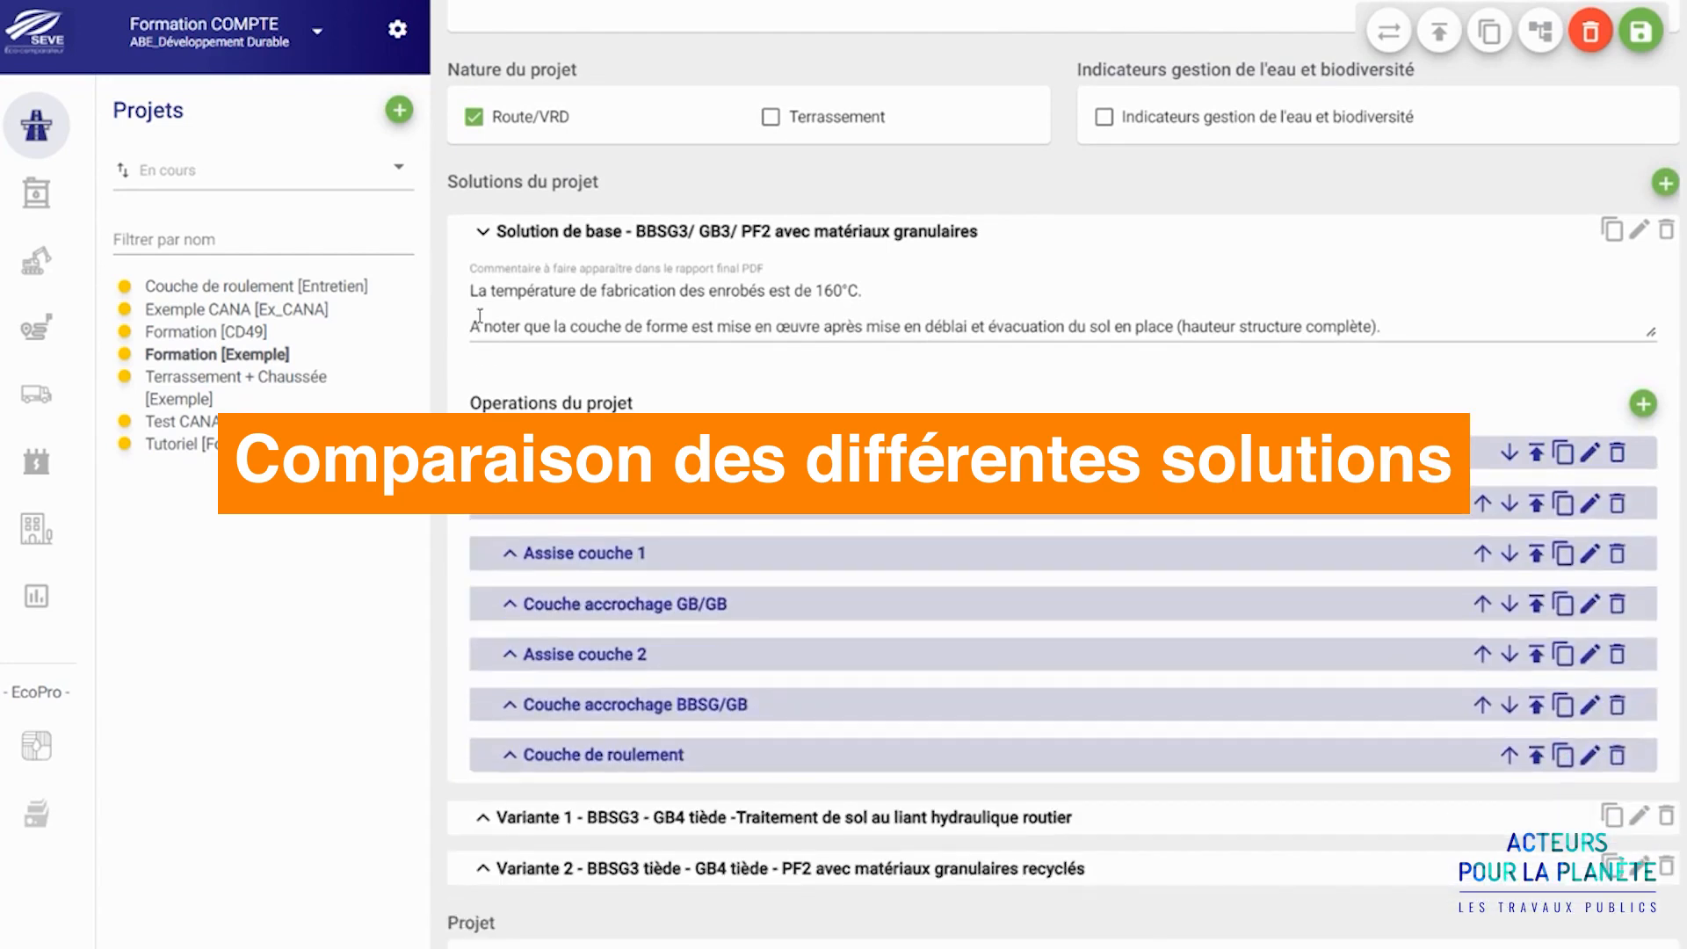
{"action": "left_click", "coordinate": [481, 233]}
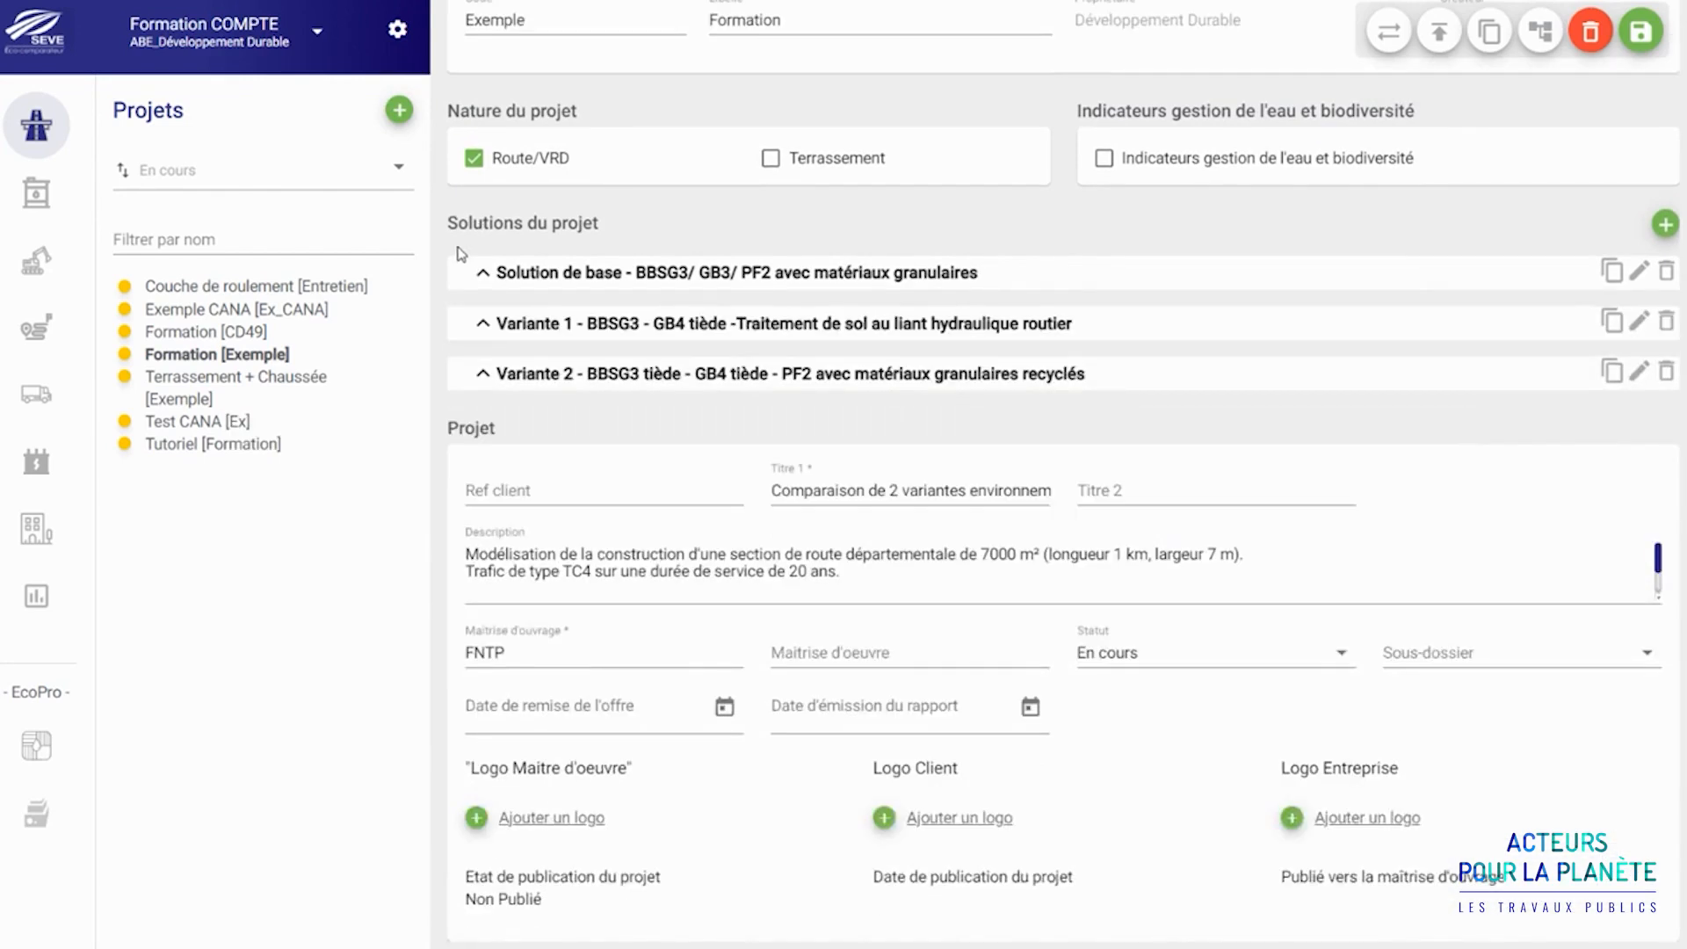
Create a project scenario named Comparaison Tutoriel and move Solution de base above Variante 1 in its solution order.
{"action": "scroll", "coordinate": [457, 254], "scroll_direction": "up", "scroll_amount": 3}
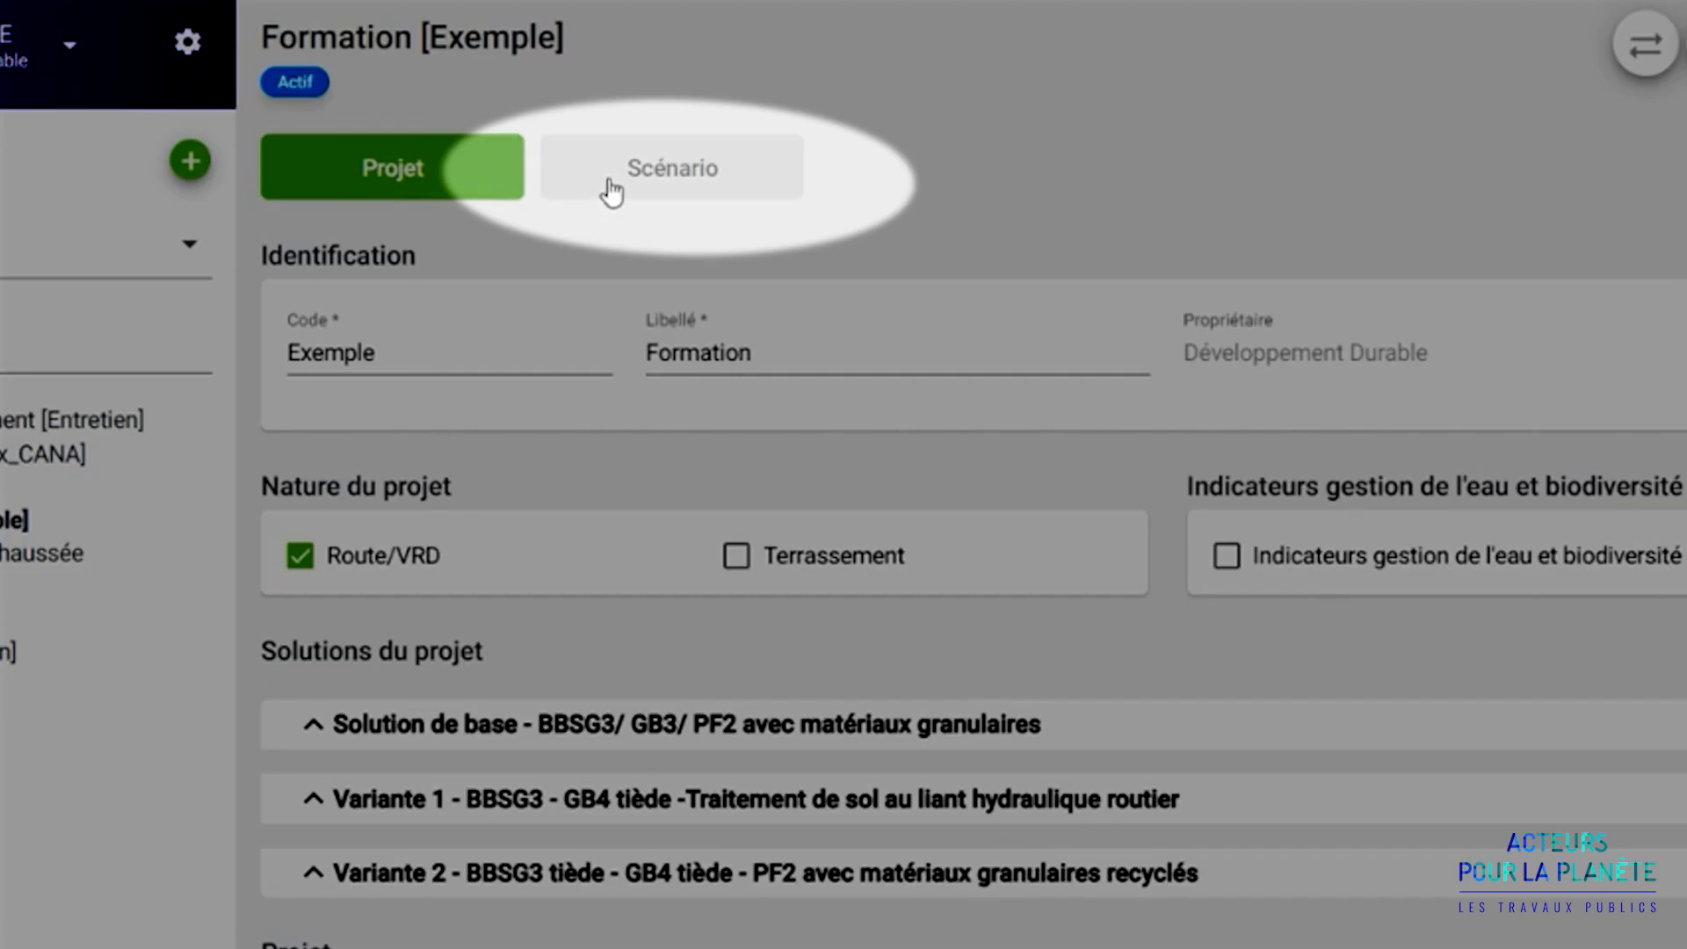
{"action": "left_click", "coordinate": [629, 192]}
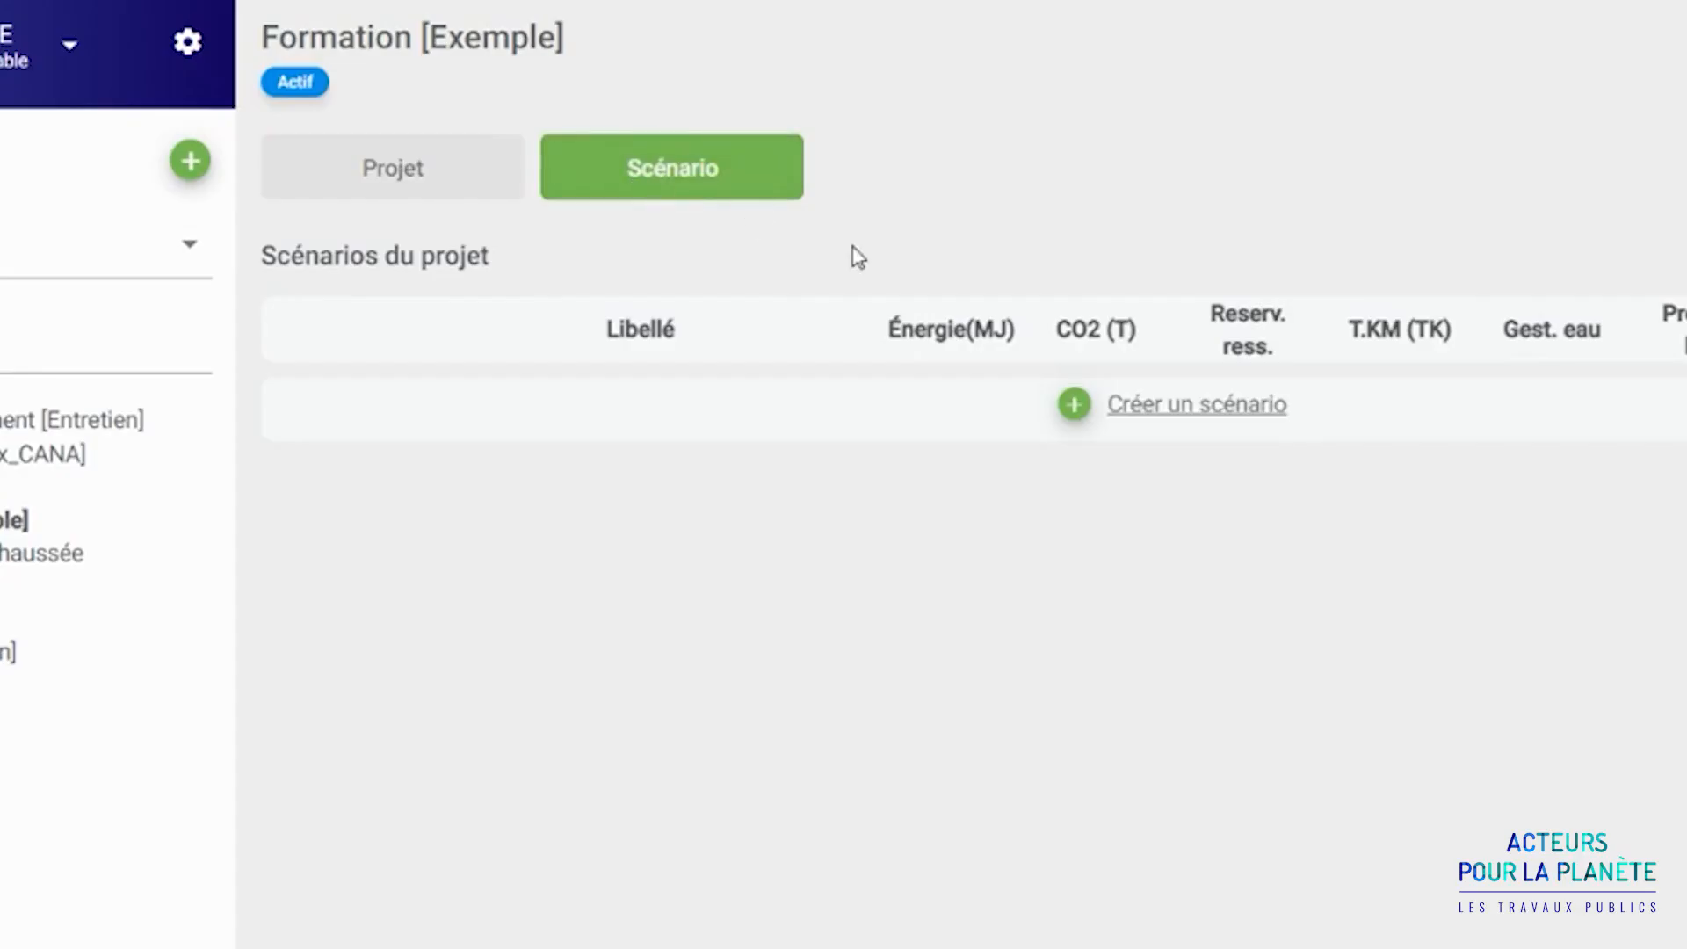
{"action": "left_click", "coordinate": [1074, 404]}
{"action": "type", "text": "C"}
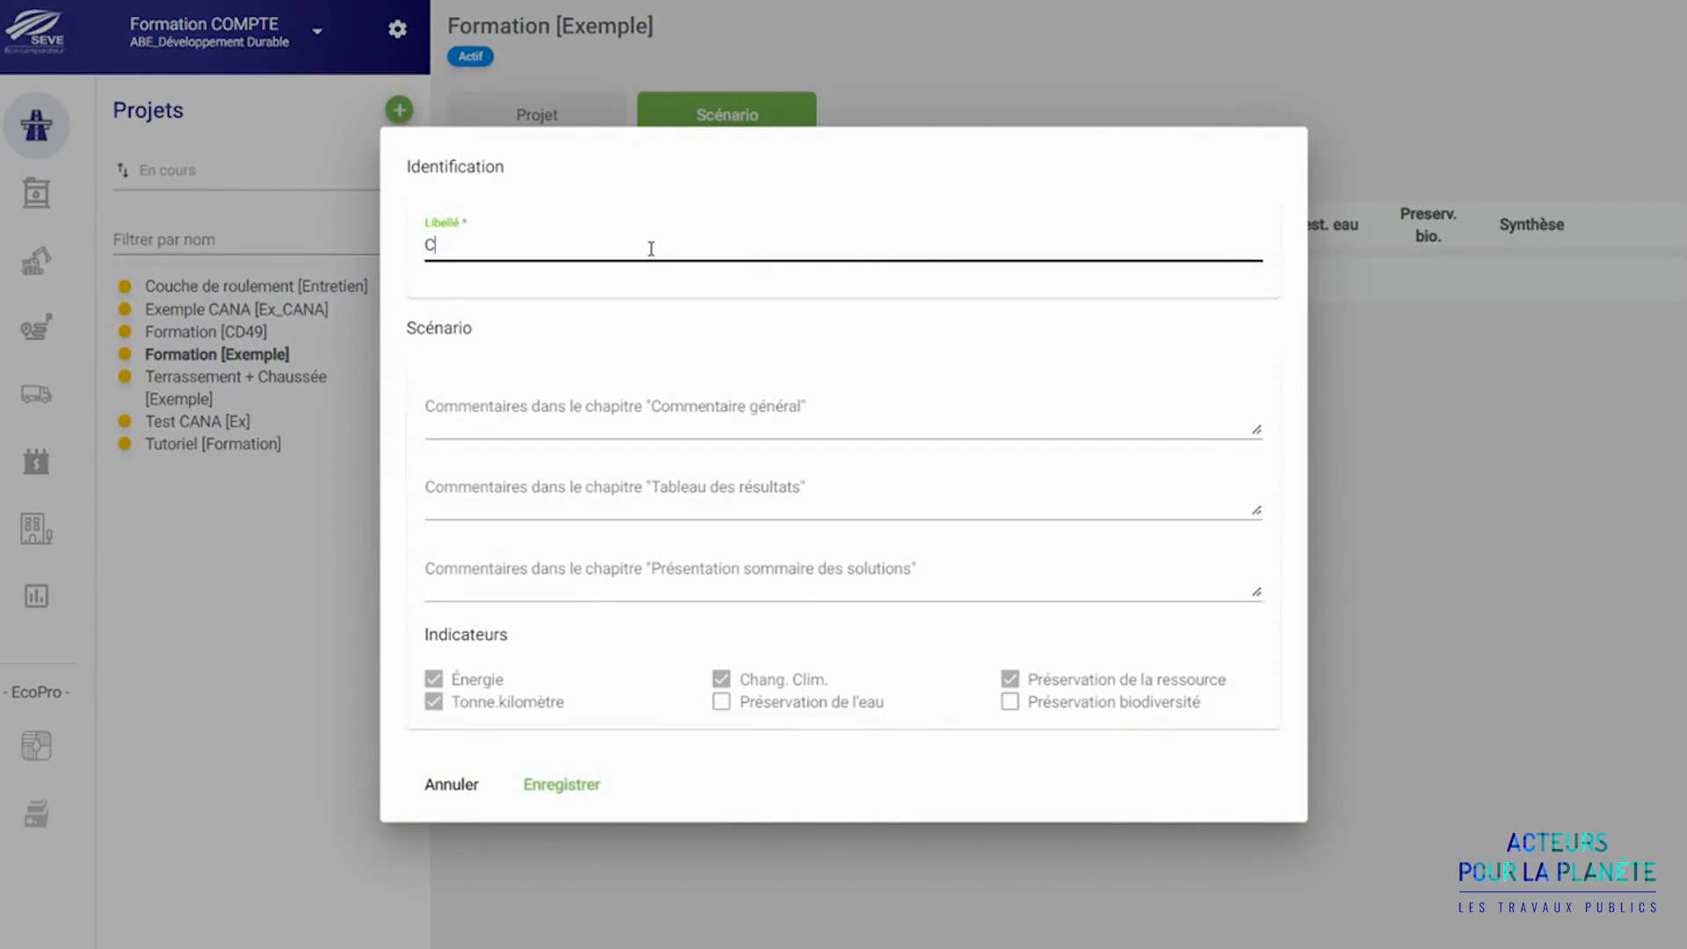
{"action": "type", "text": "omparaison Tutoriel"}
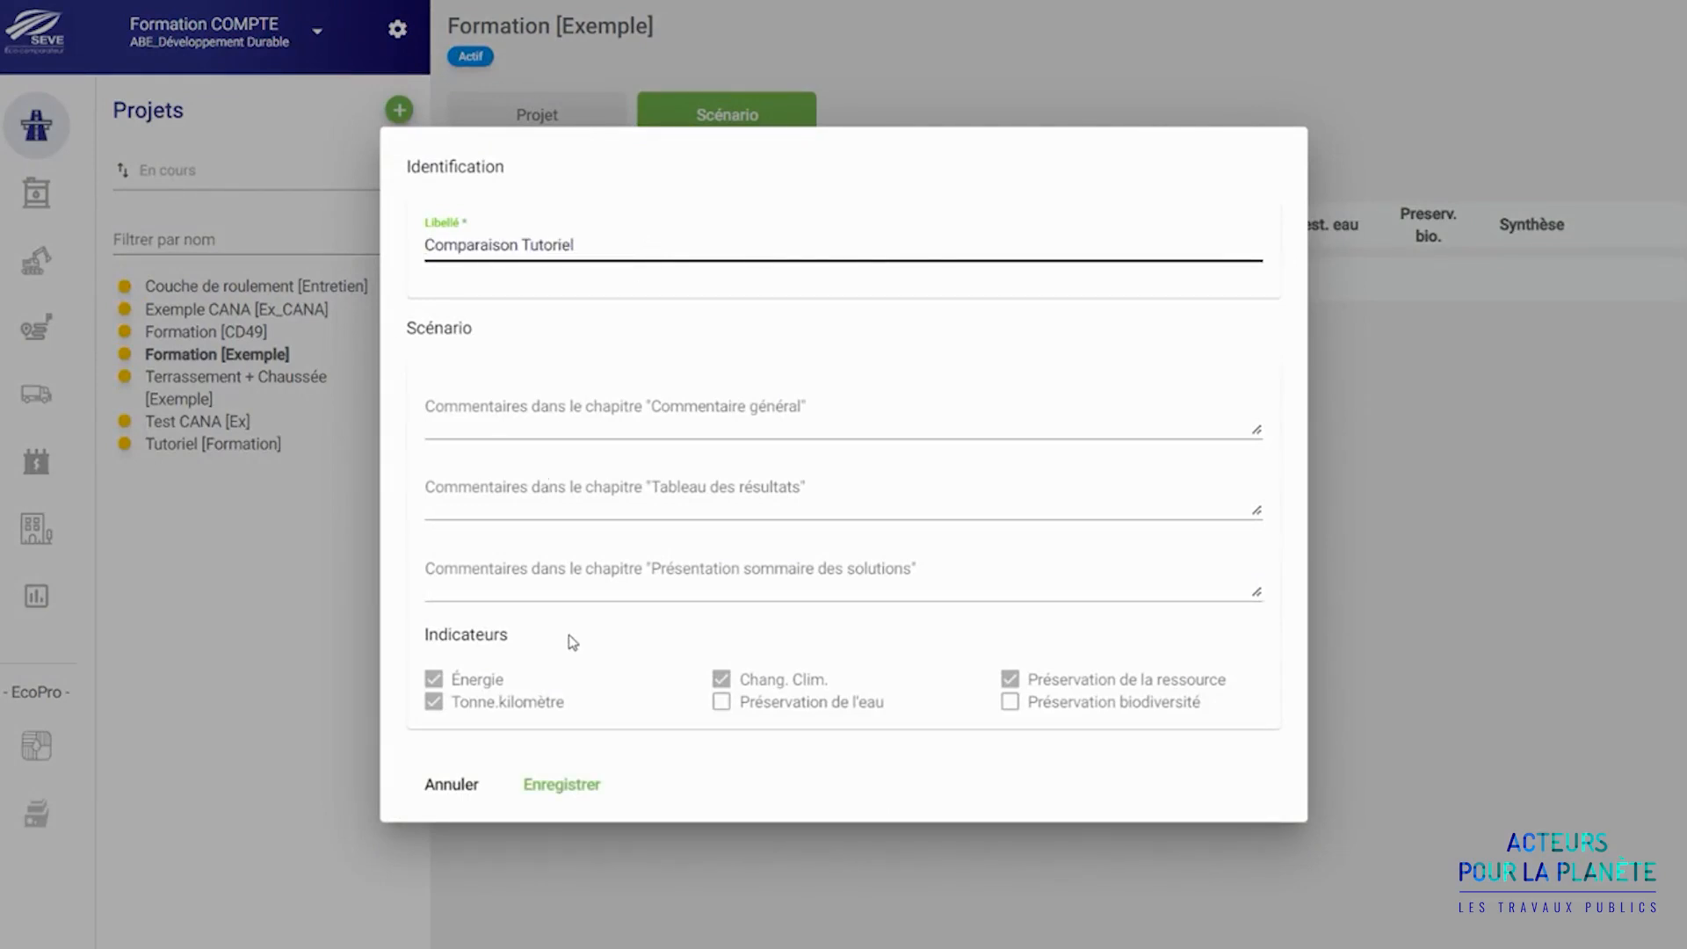
{"action": "left_click", "coordinate": [565, 784]}
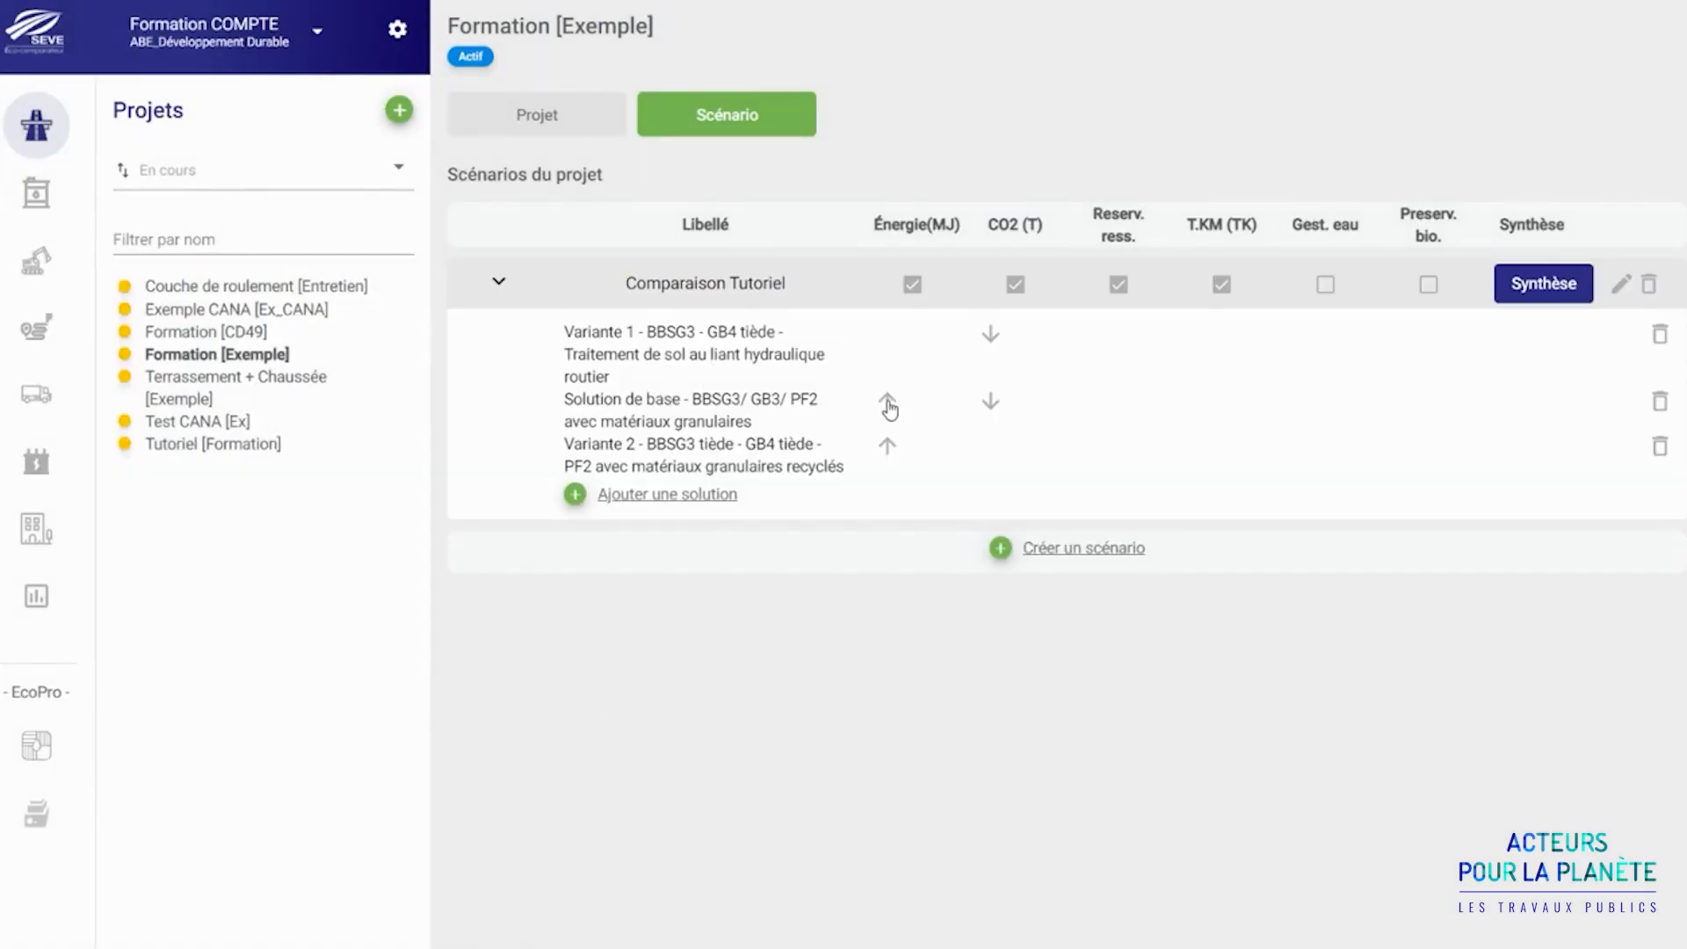
{"action": "left_click", "coordinate": [887, 404]}
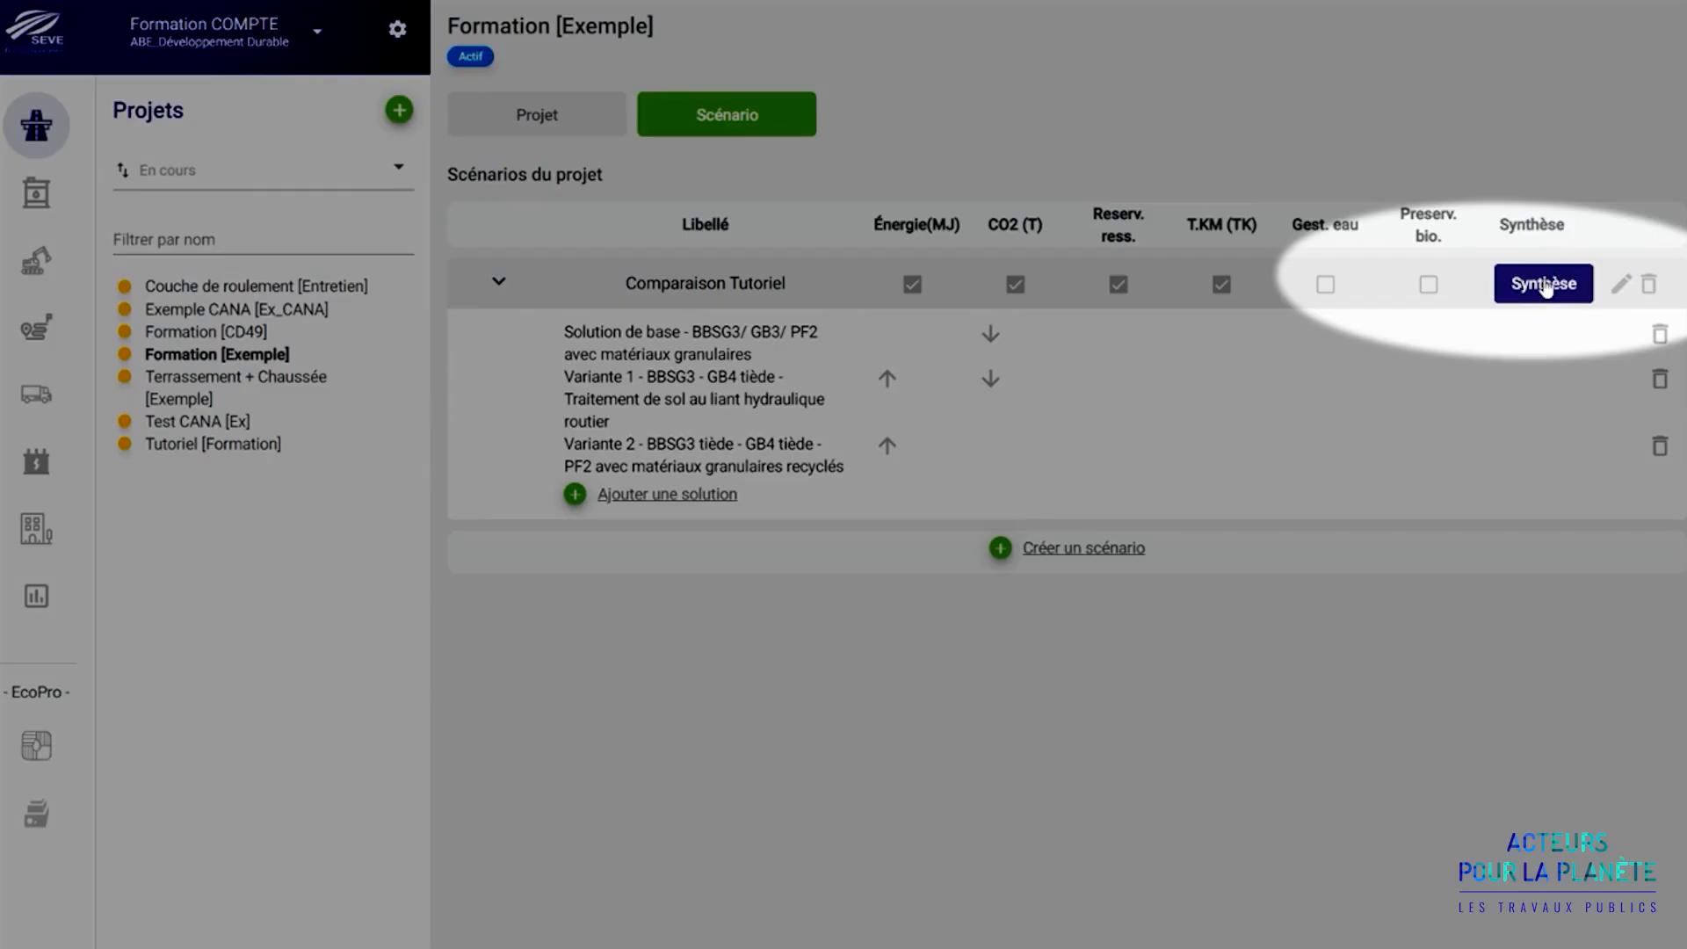
Open the scenario's environmental synthesis and examine the indicator tables and charts from Energie procédé through Tonne.kilomètre.
{"action": "left_click", "coordinate": [1543, 283]}
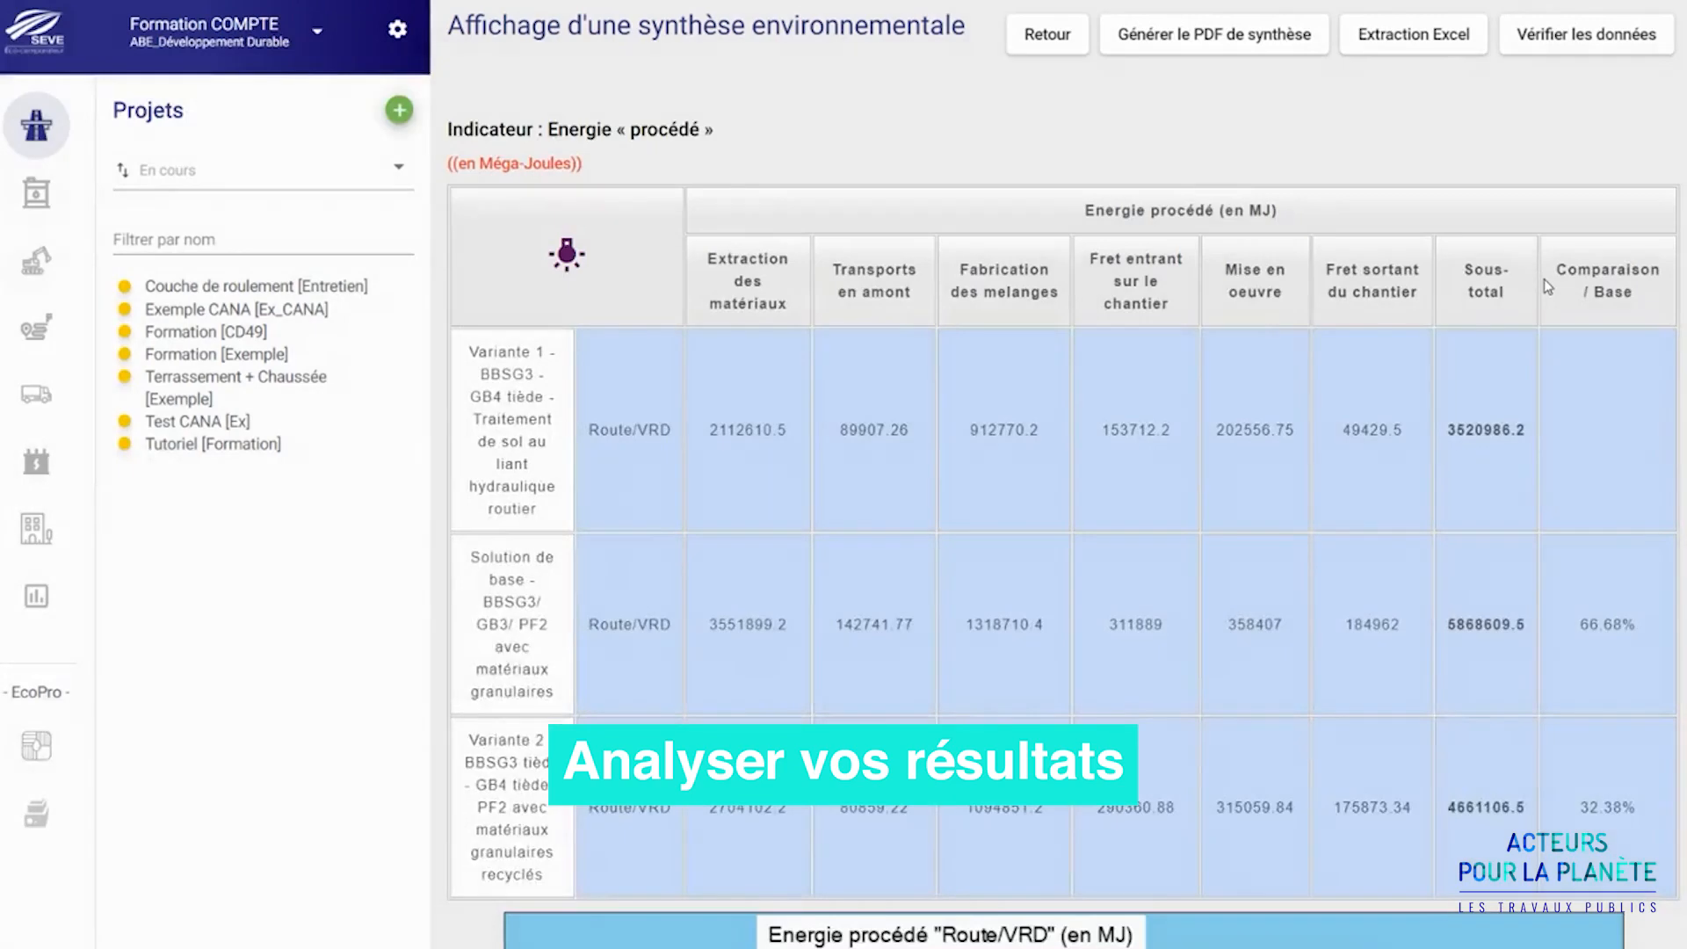
{"action": "scroll", "coordinate": [1542, 277], "scroll_direction": "down", "scroll_amount": 1}
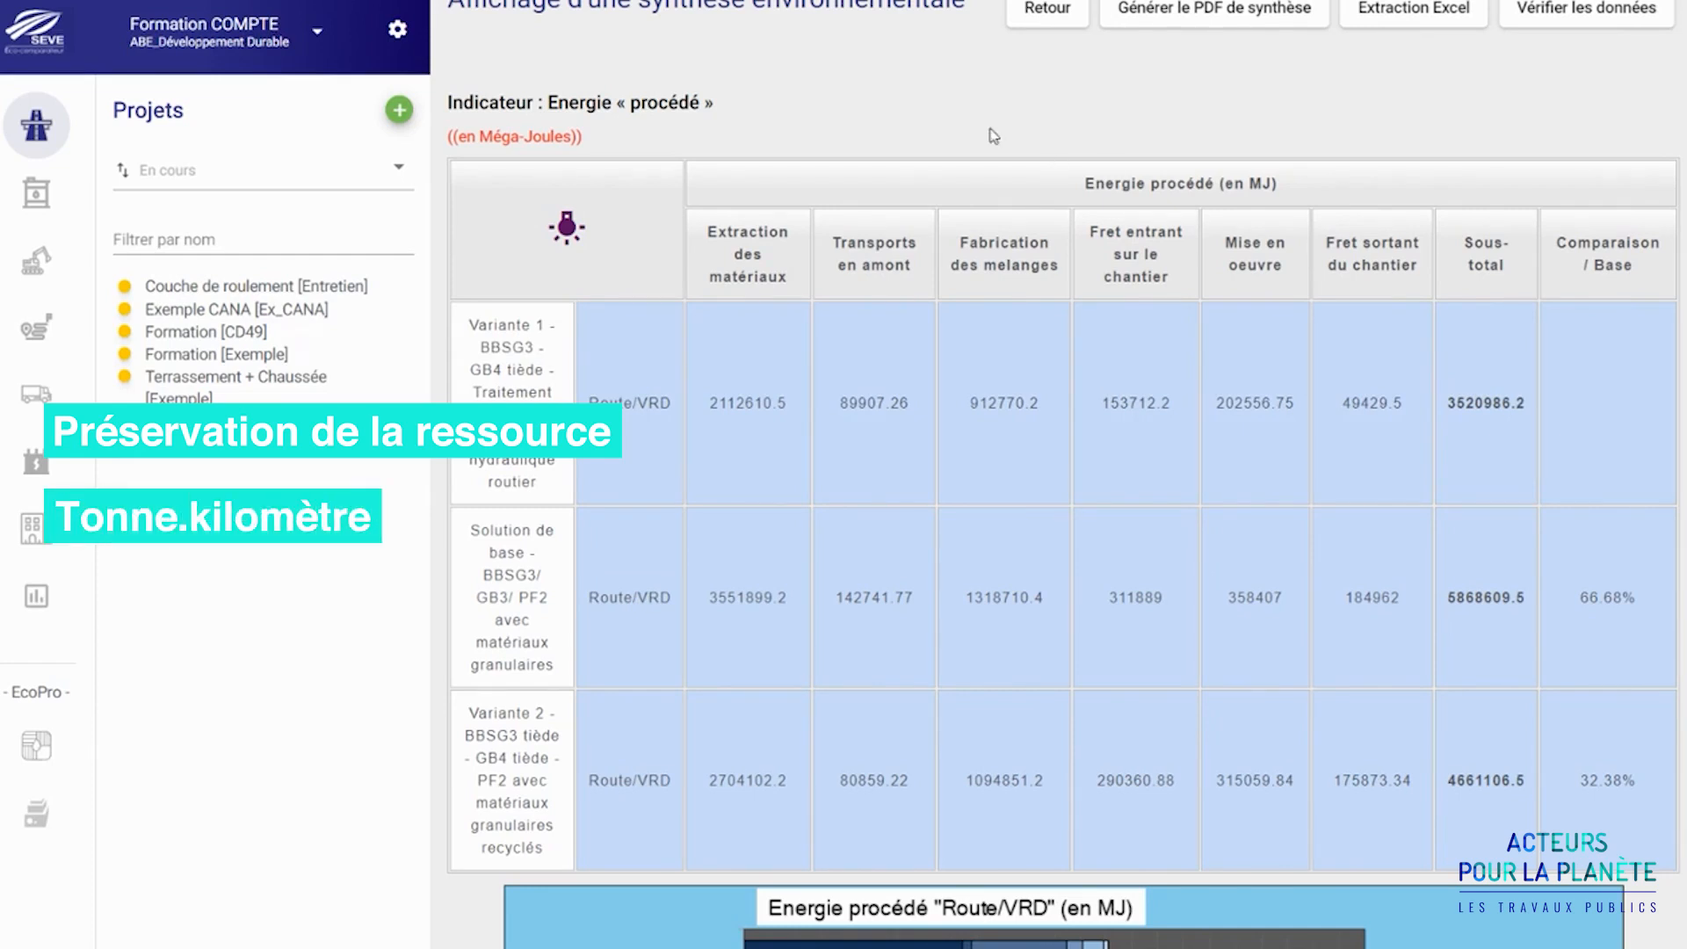
{"action": "scroll", "coordinate": [736, 88], "scroll_direction": "down", "scroll_amount": 5}
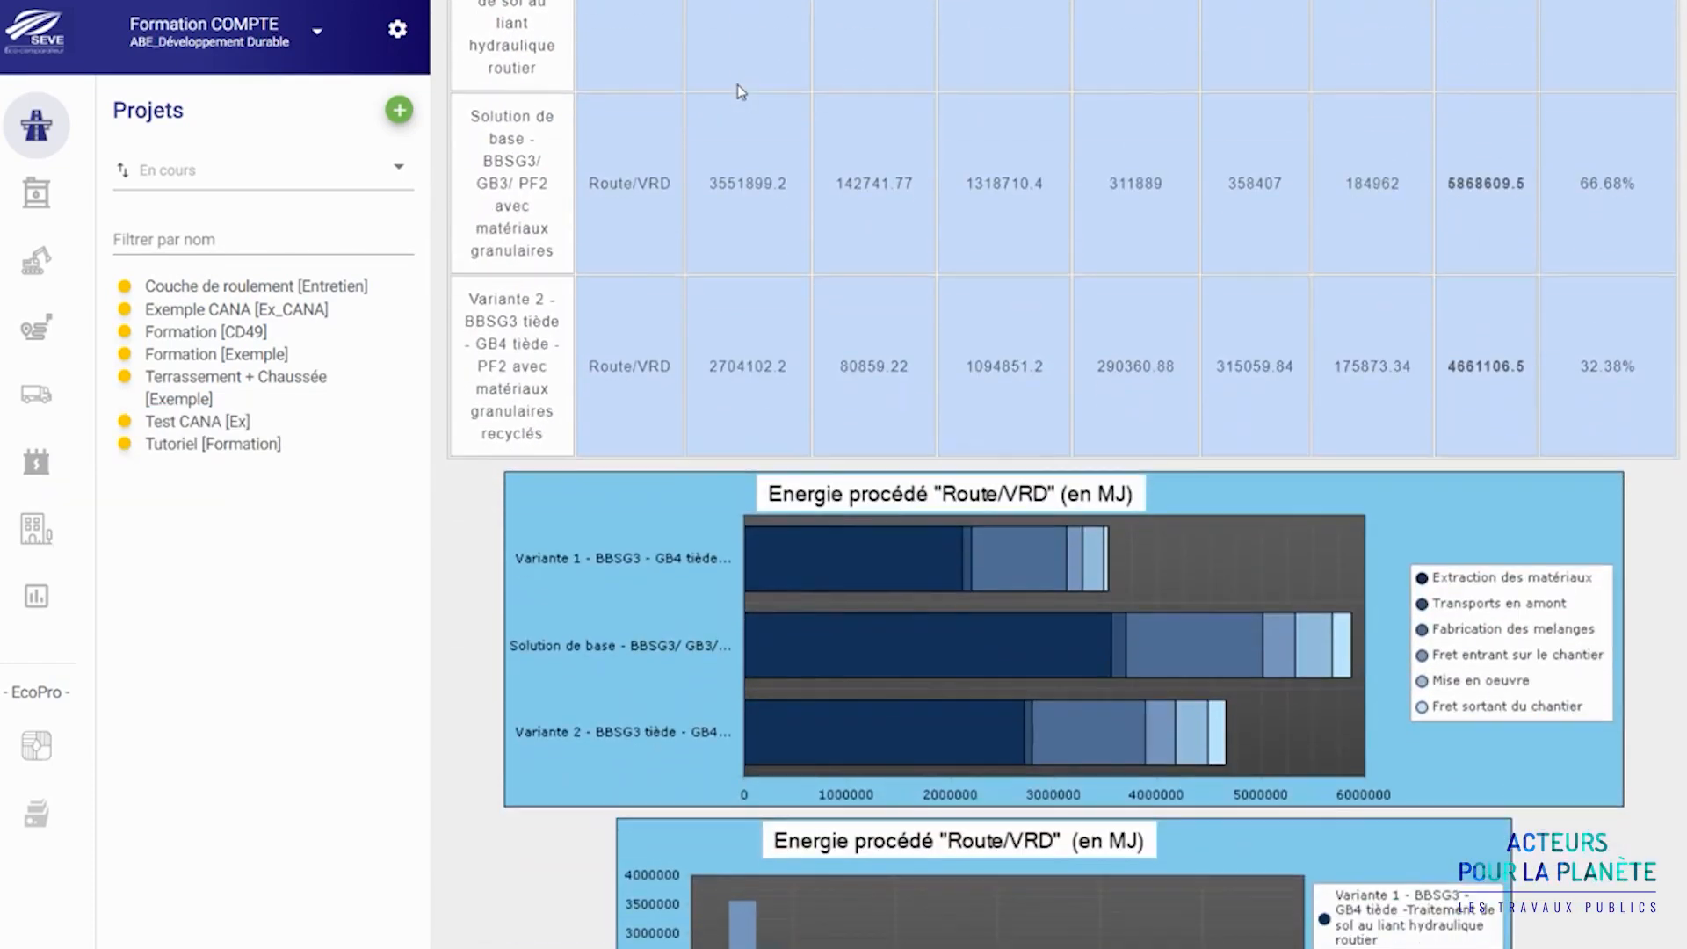
{"action": "scroll", "coordinate": [736, 84], "scroll_direction": "down", "scroll_amount": 20}
{"action": "scroll", "coordinate": [738, 91], "scroll_direction": "down", "scroll_amount": 20}
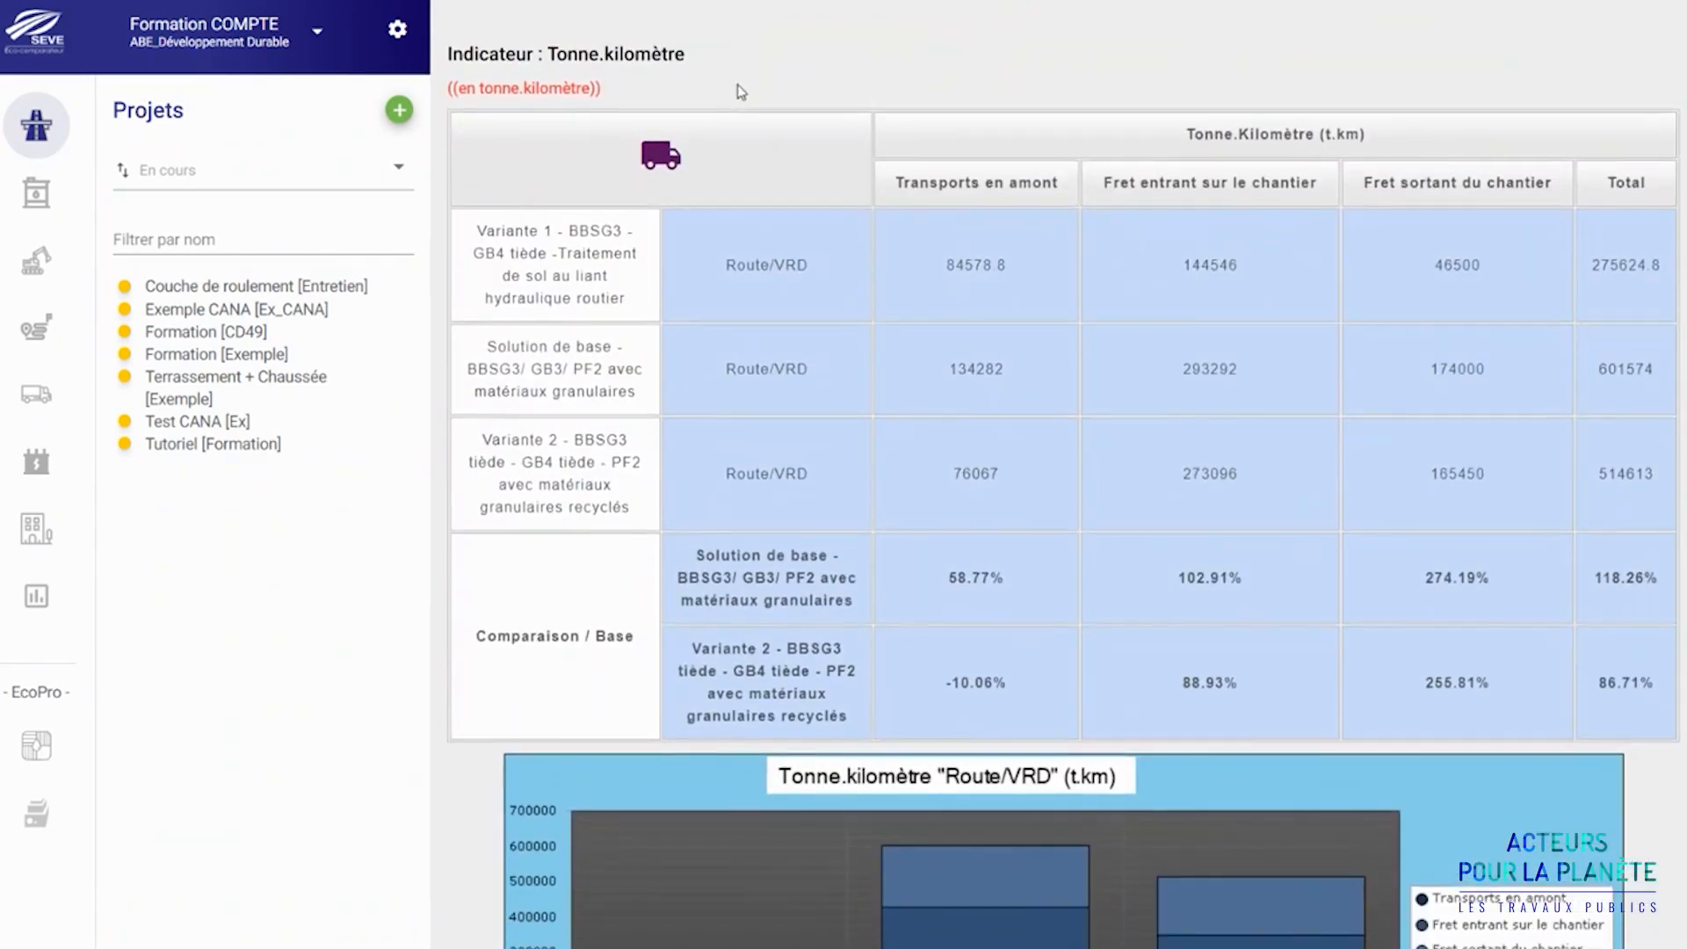
{"action": "scroll", "coordinate": [740, 92], "scroll_direction": "up", "scroll_amount": 20}
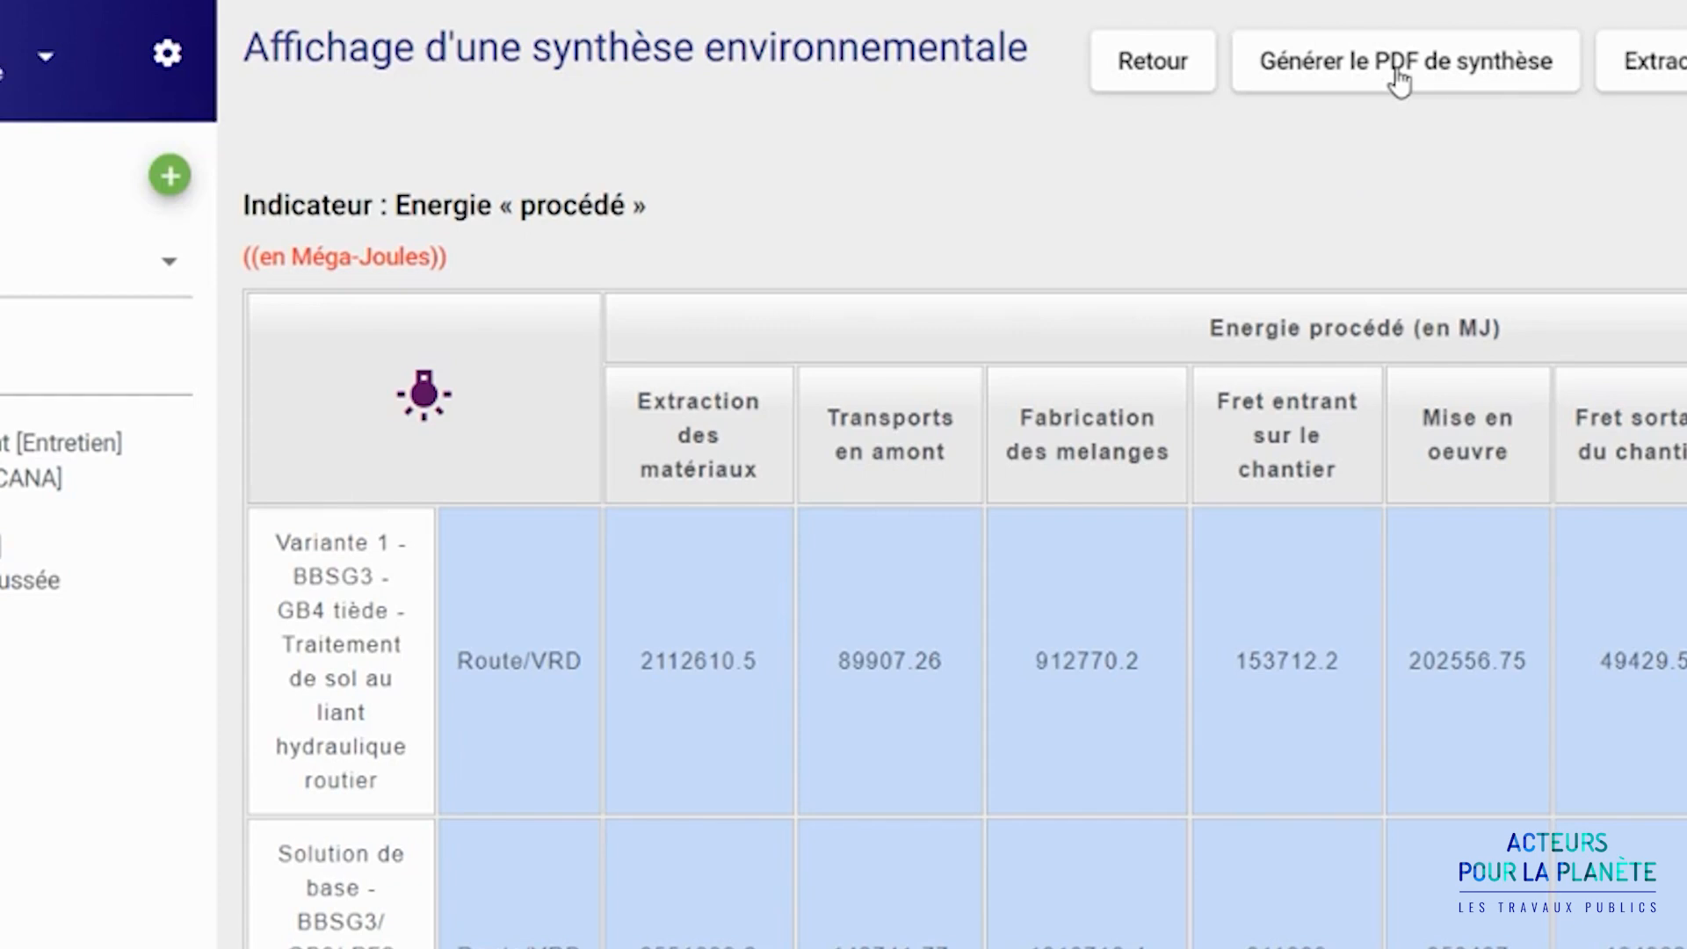
Generate the synthesis PDF for Comparaison Tutoriel and open the downloaded file.
{"action": "left_click", "coordinate": [1398, 72]}
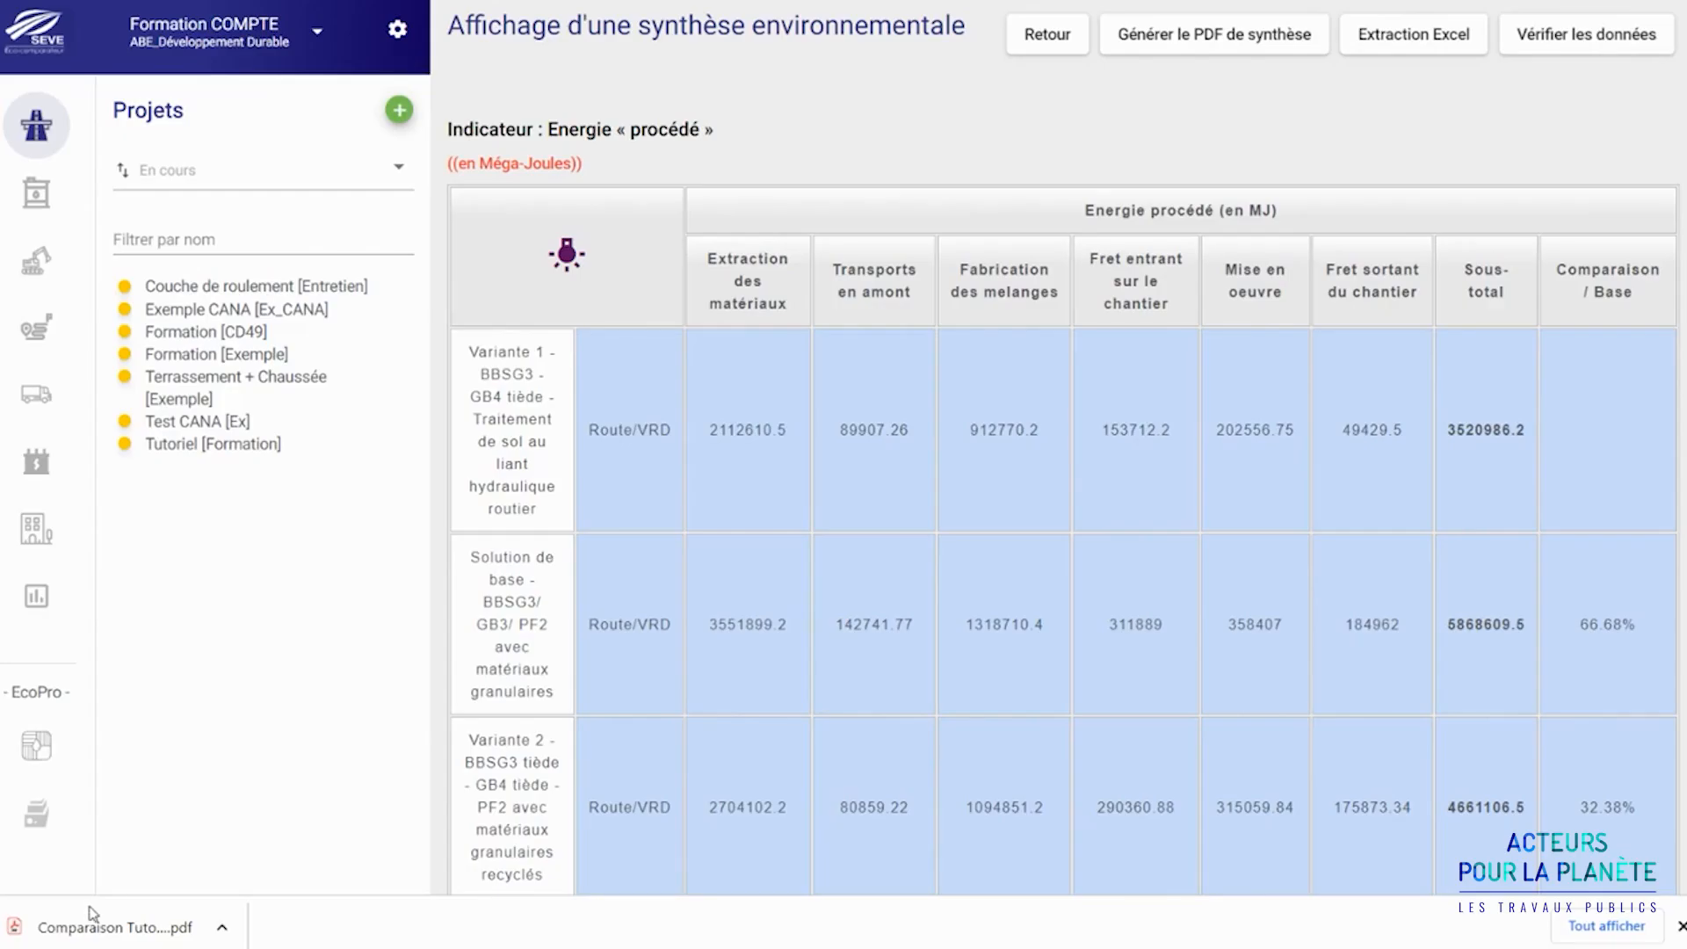
{"action": "left_click", "coordinate": [80, 933]}
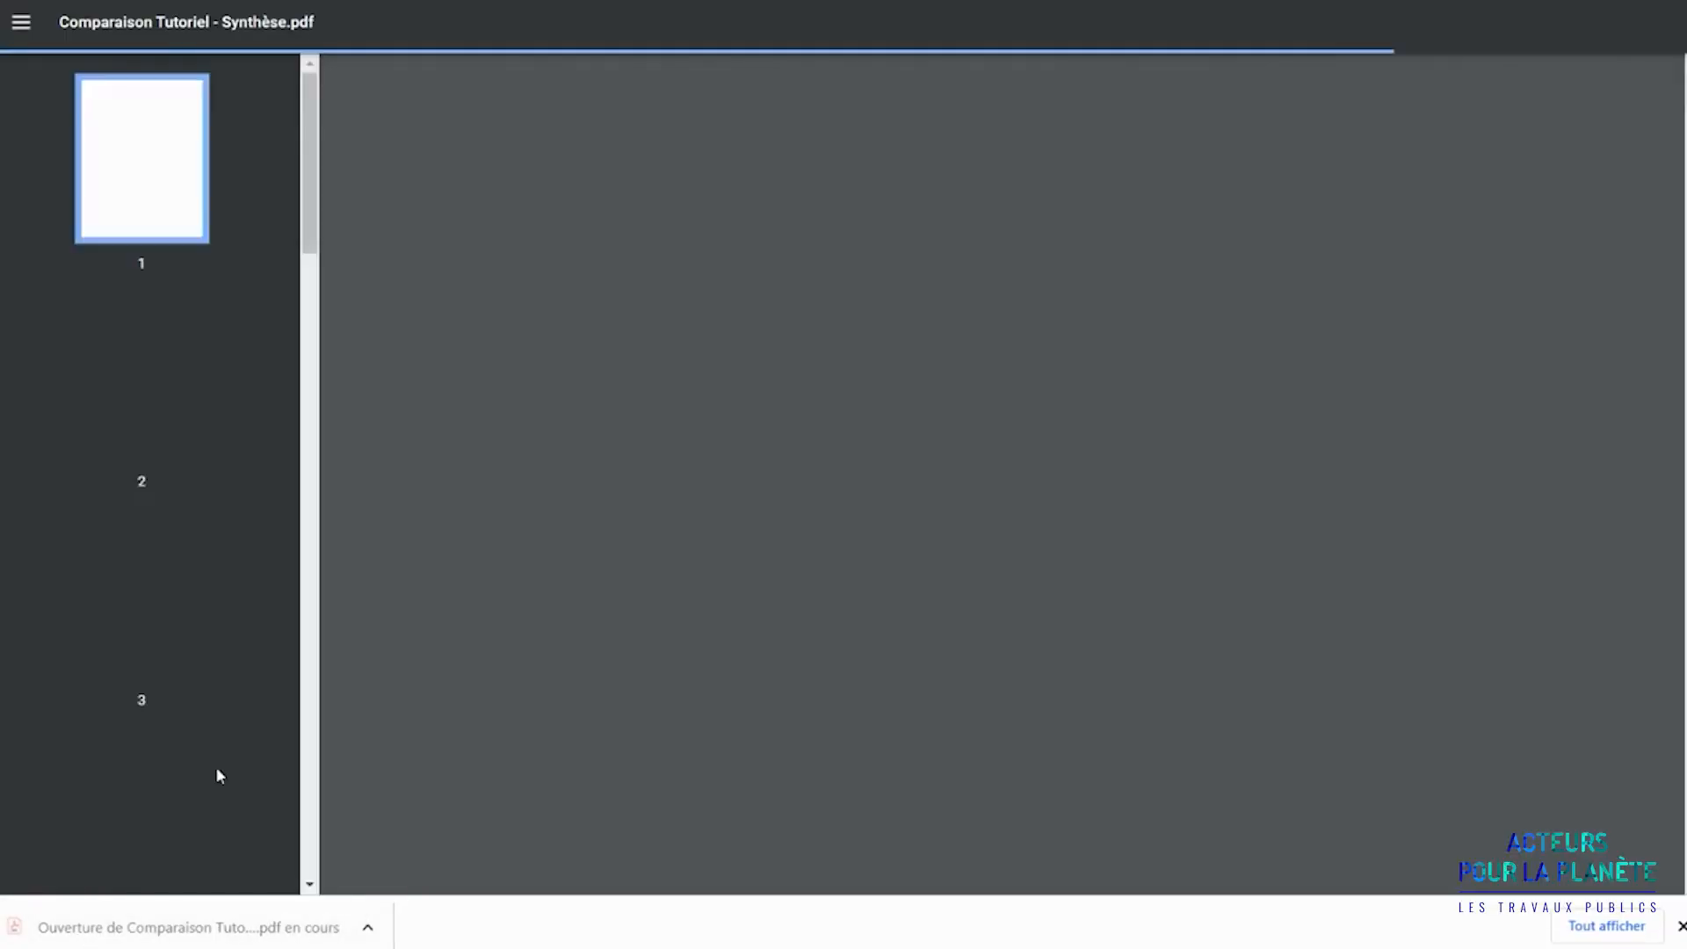
Read through the PDF report's general information, solution overview, indicator results and detailed presentation of Variante 1.
{"action": "scroll", "coordinate": [564, 532], "scroll_direction": "down", "scroll_amount": 10}
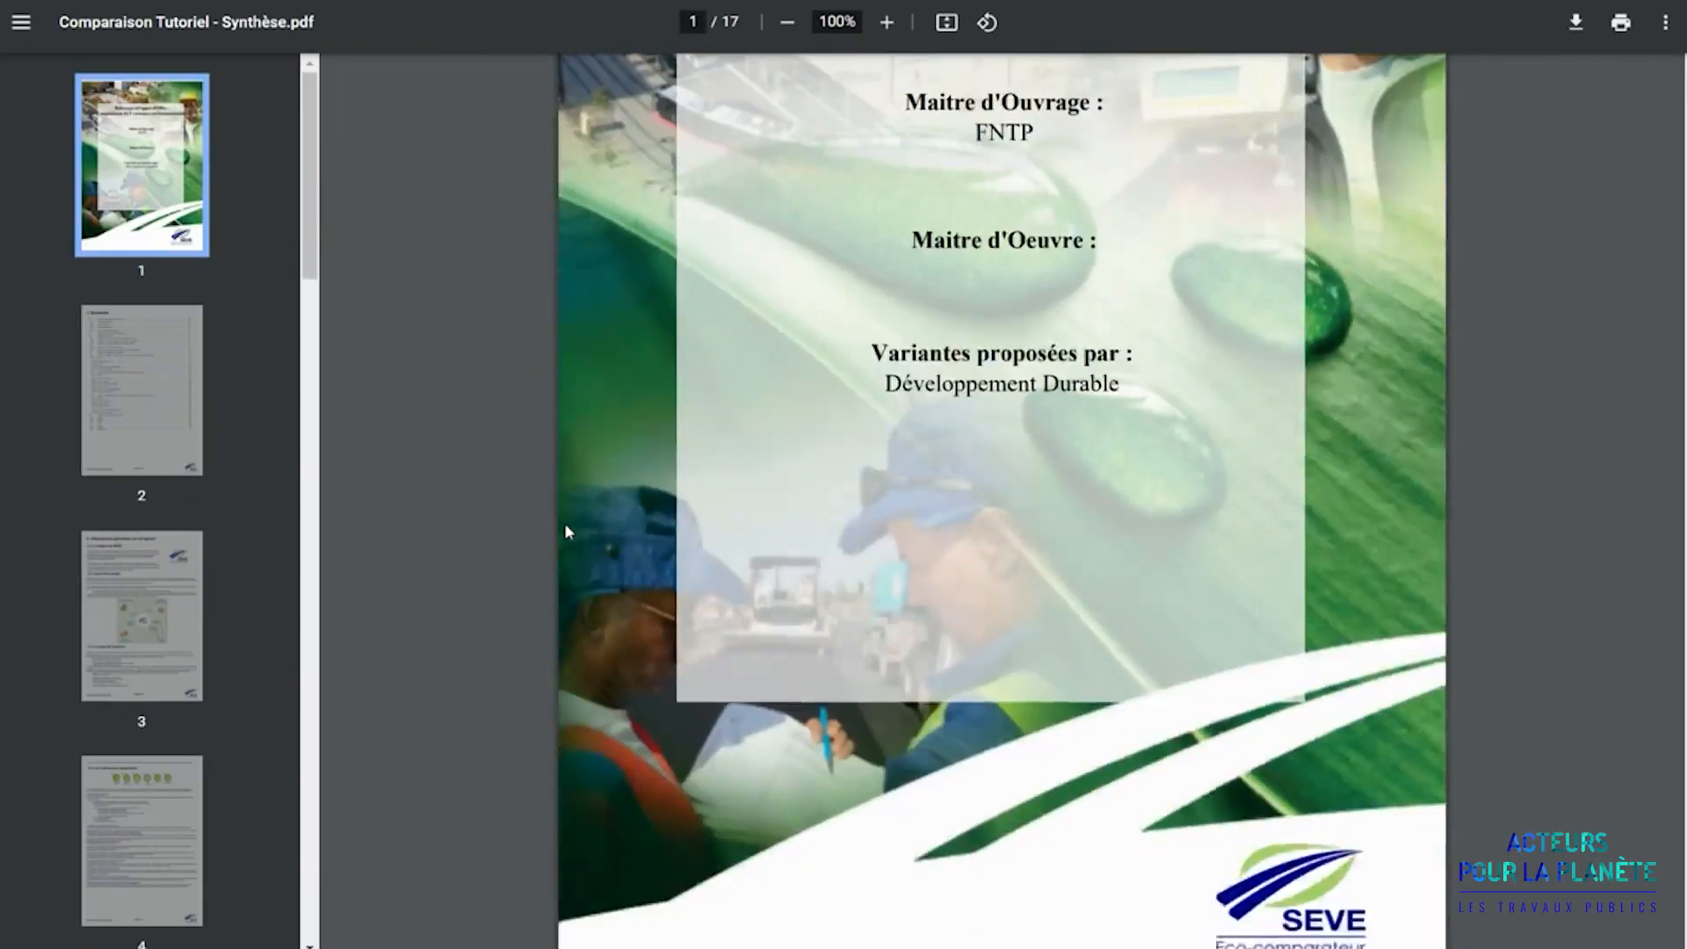
{"action": "scroll", "coordinate": [564, 532], "scroll_direction": "down", "scroll_amount": 20}
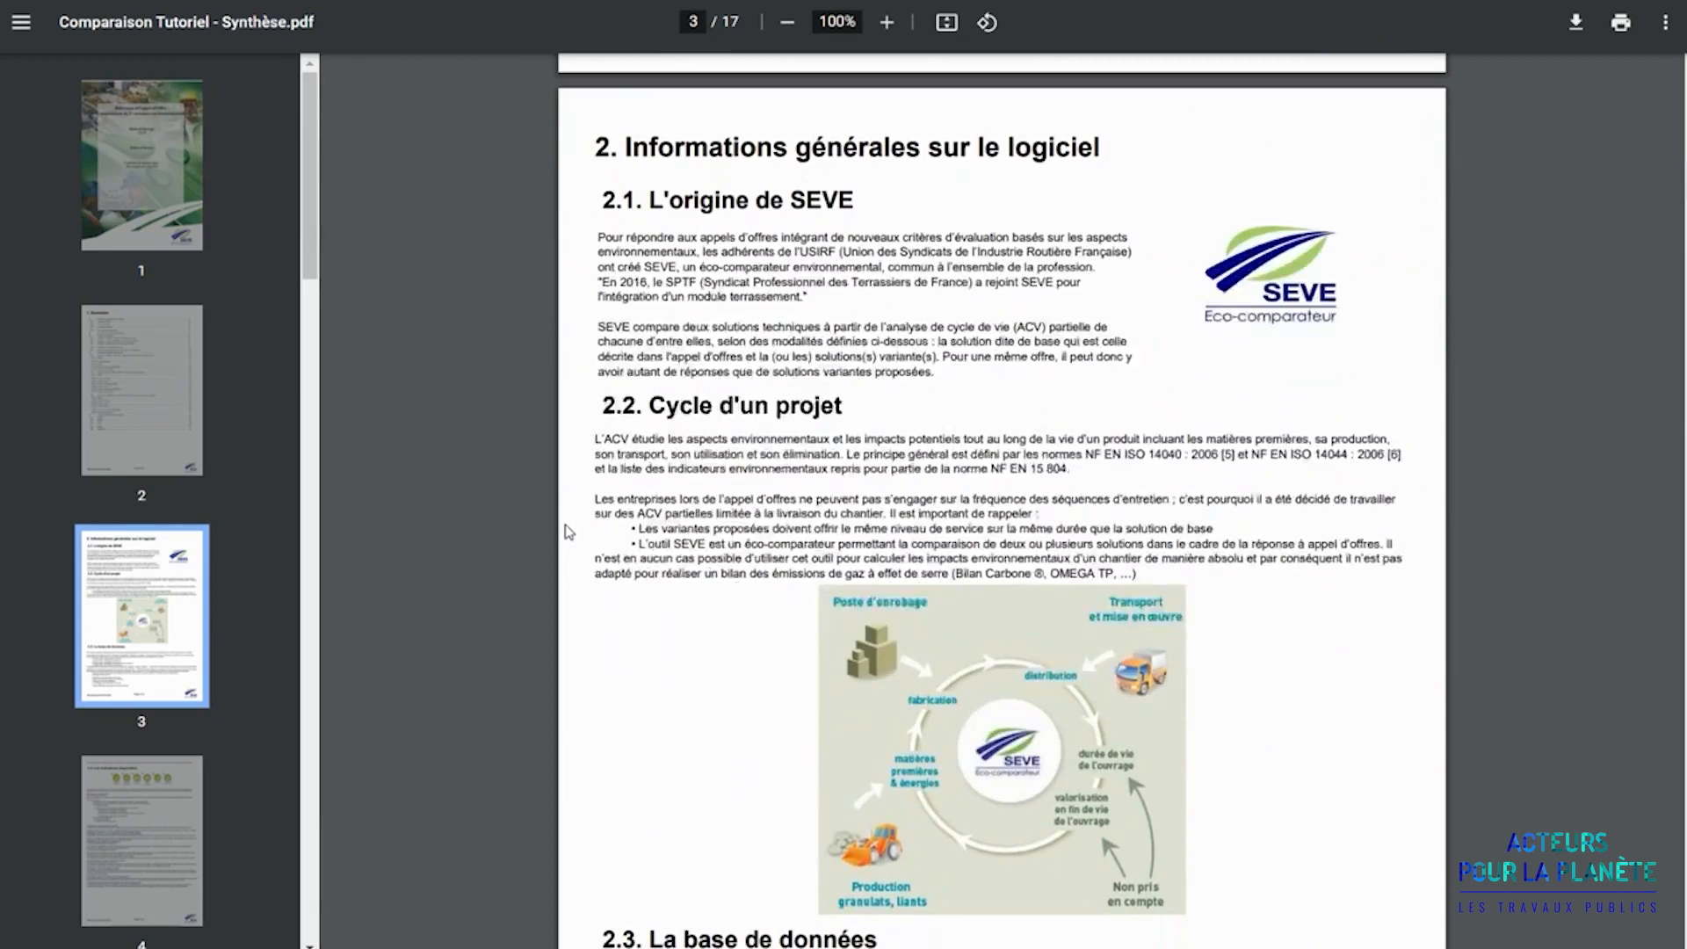
{"action": "scroll", "coordinate": [568, 531], "scroll_direction": "down", "scroll_amount": 20}
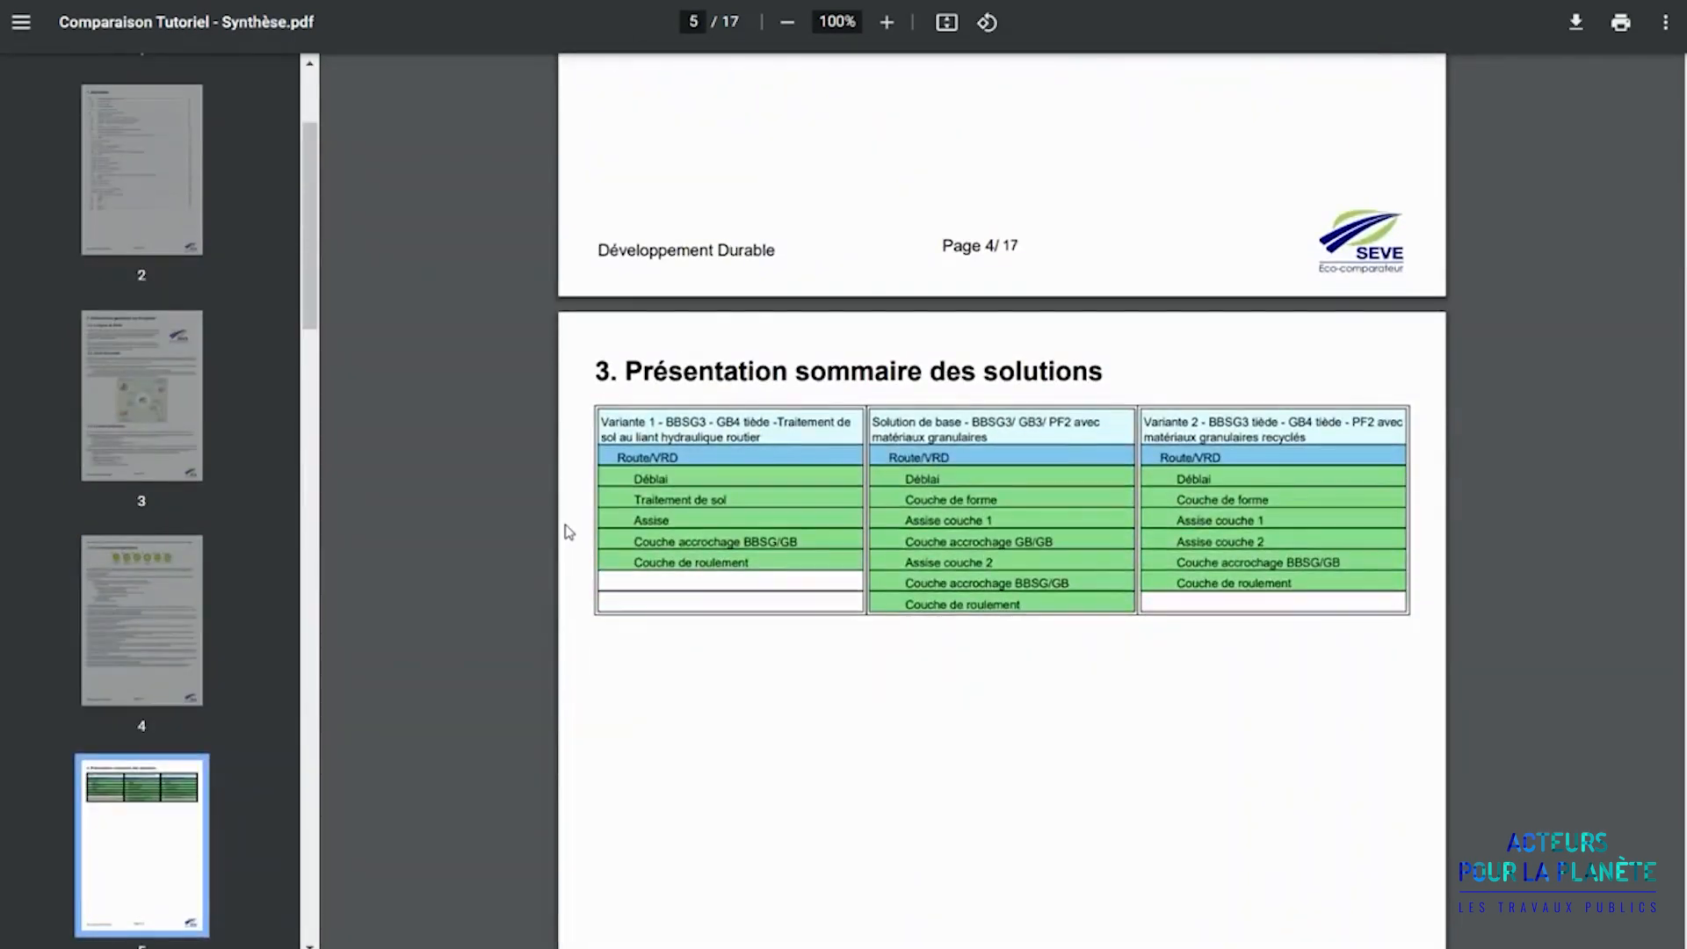
{"action": "scroll", "coordinate": [567, 532], "scroll_direction": "down", "scroll_amount": 17}
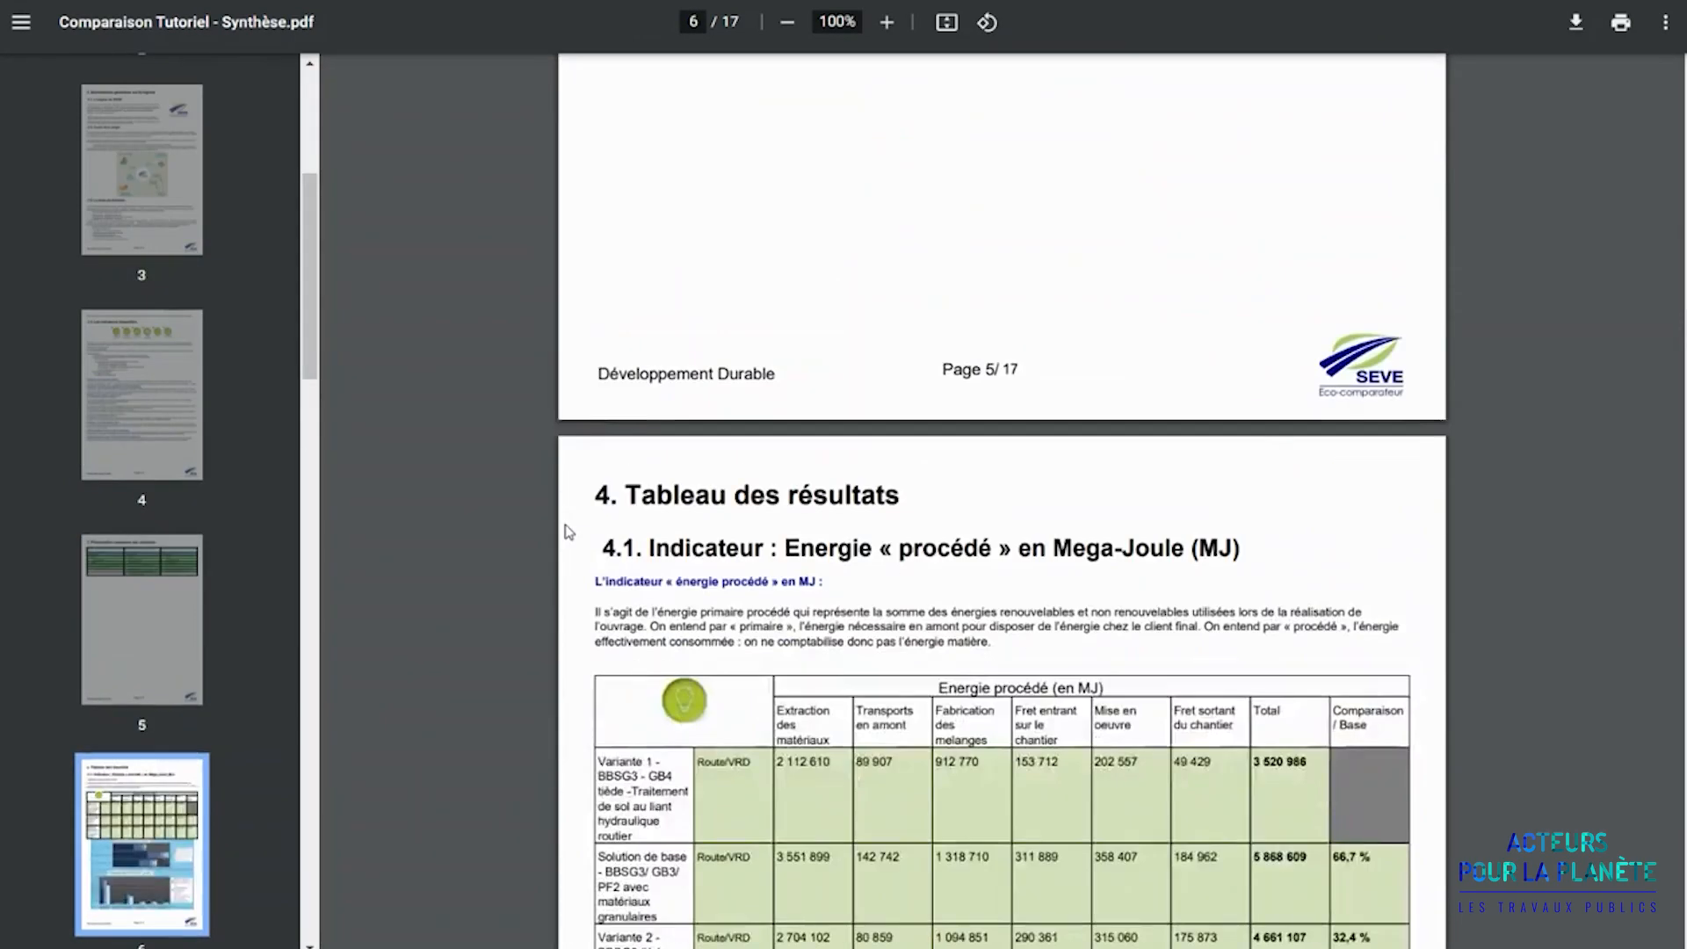
{"action": "scroll", "coordinate": [567, 531], "scroll_direction": "down", "scroll_amount": 20}
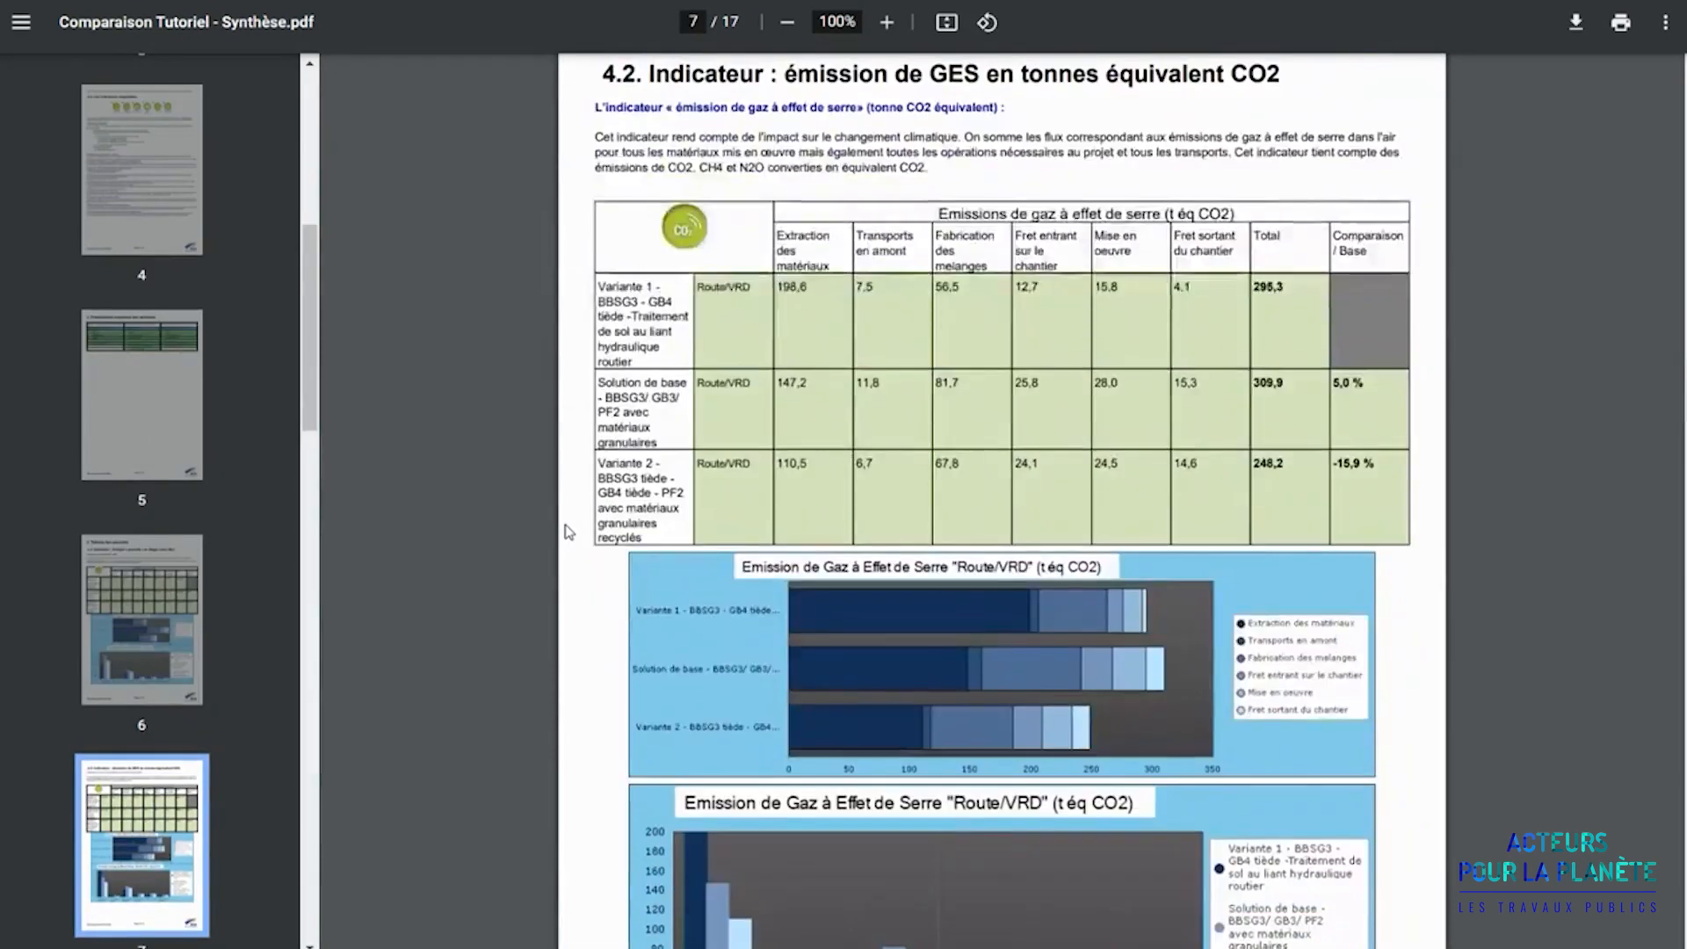
{"action": "scroll", "coordinate": [568, 531], "scroll_direction": "down", "scroll_amount": 20}
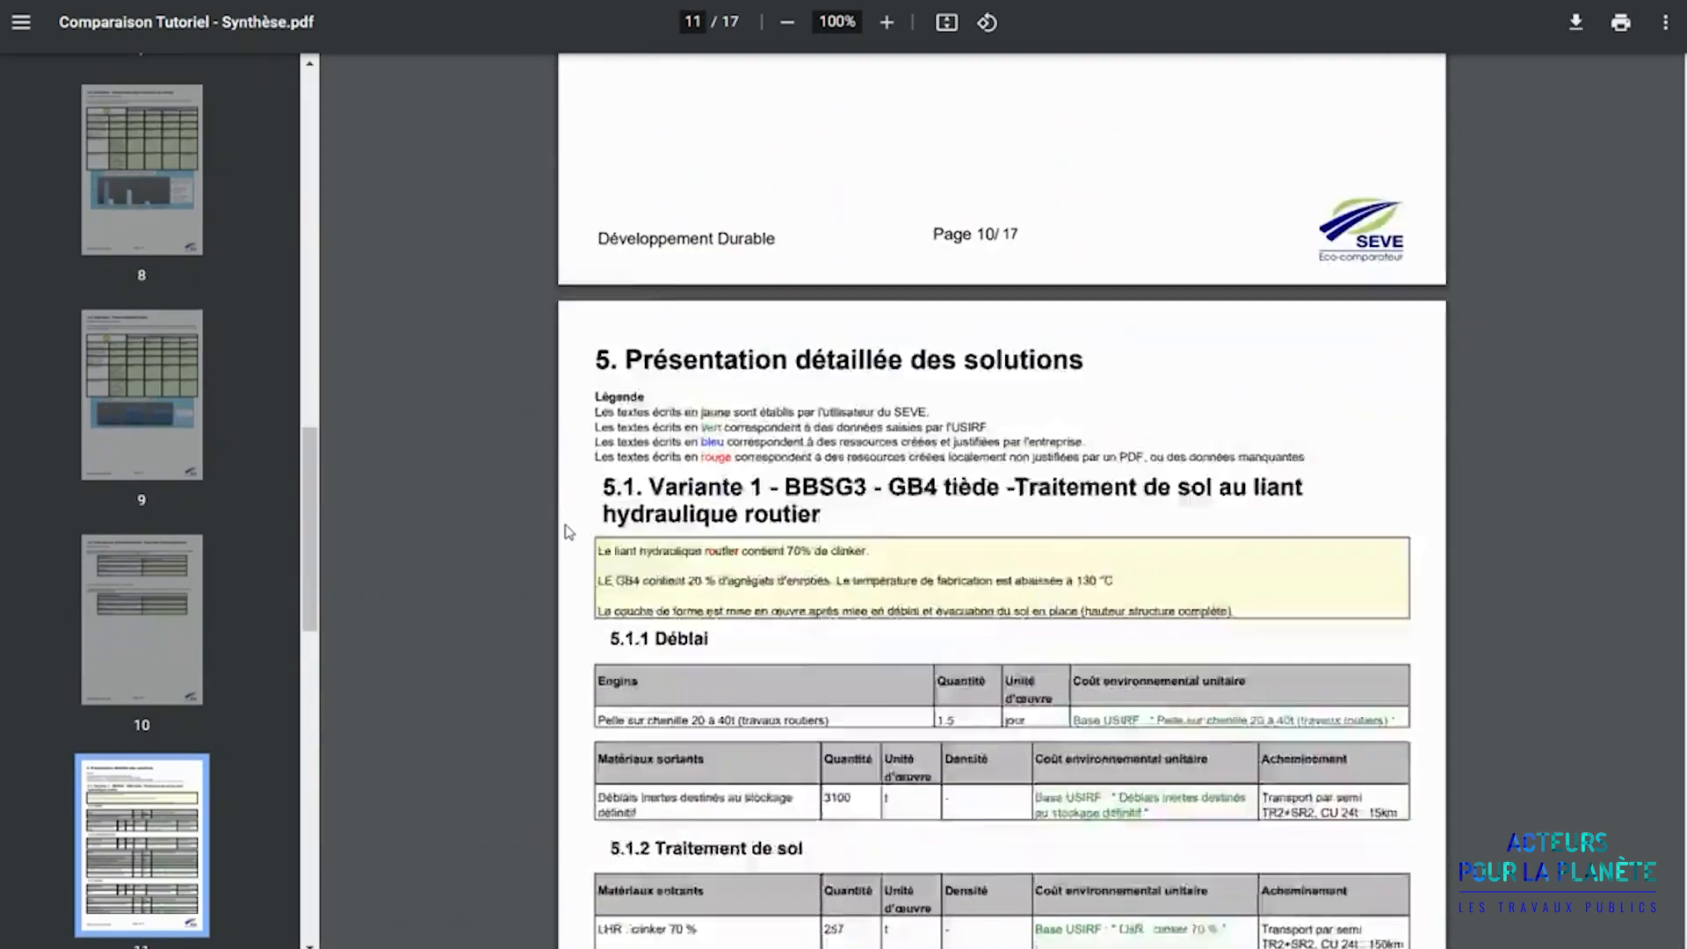
{"action": "scroll", "coordinate": [568, 532], "scroll_direction": "down", "scroll_amount": 1}
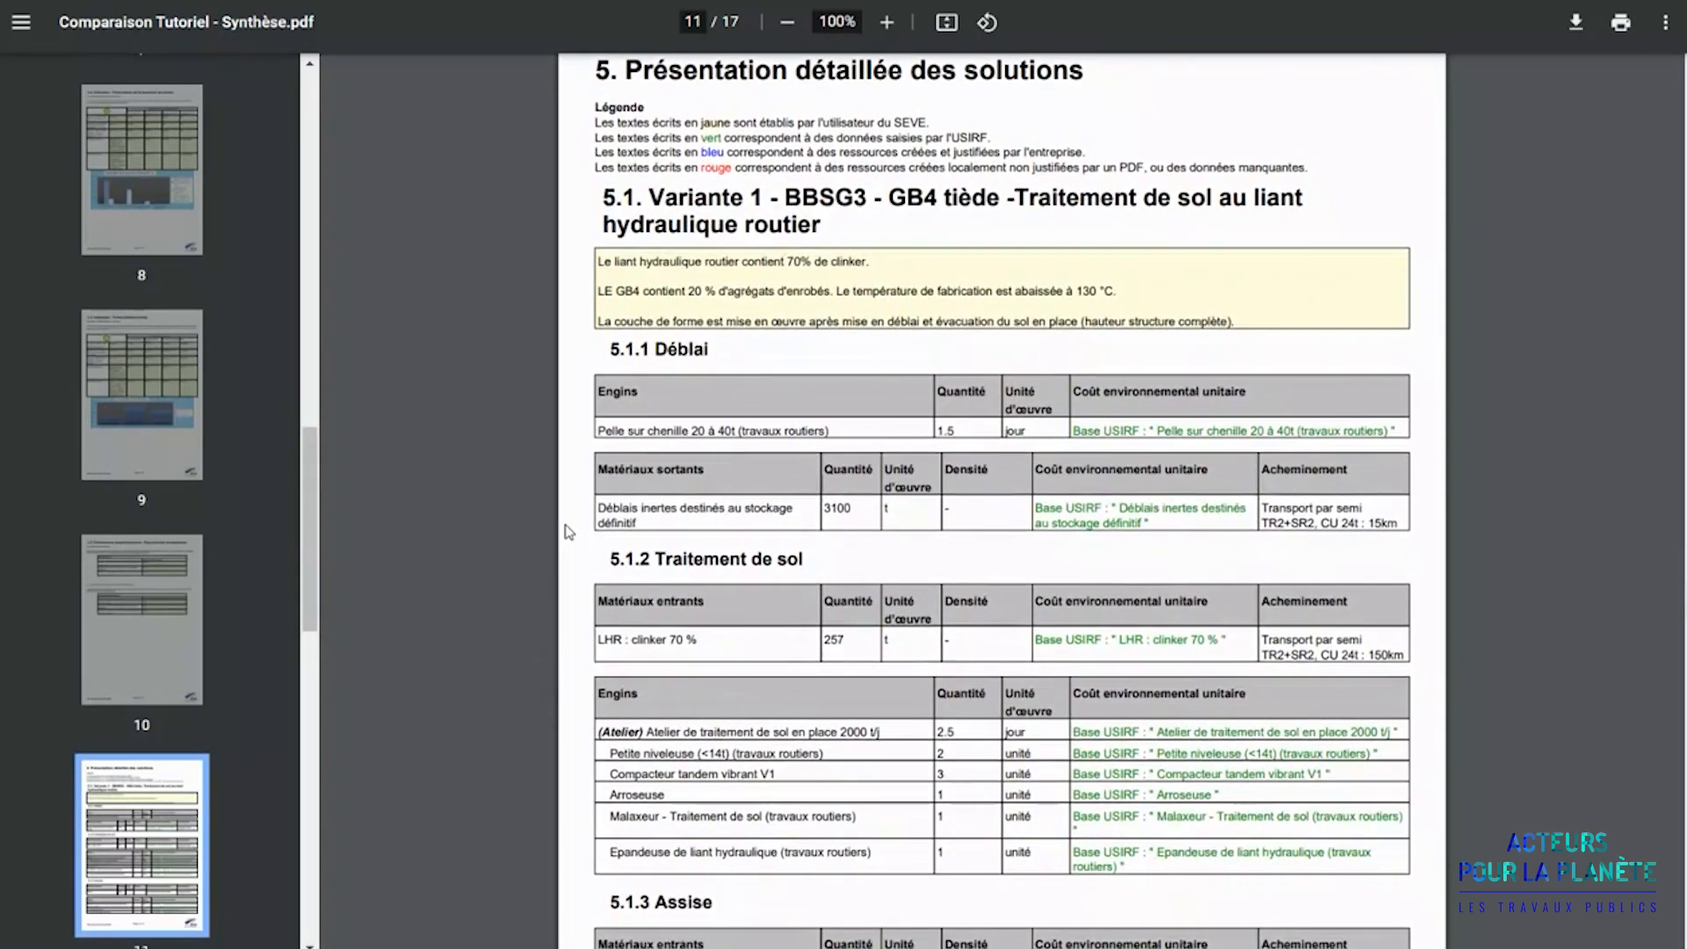